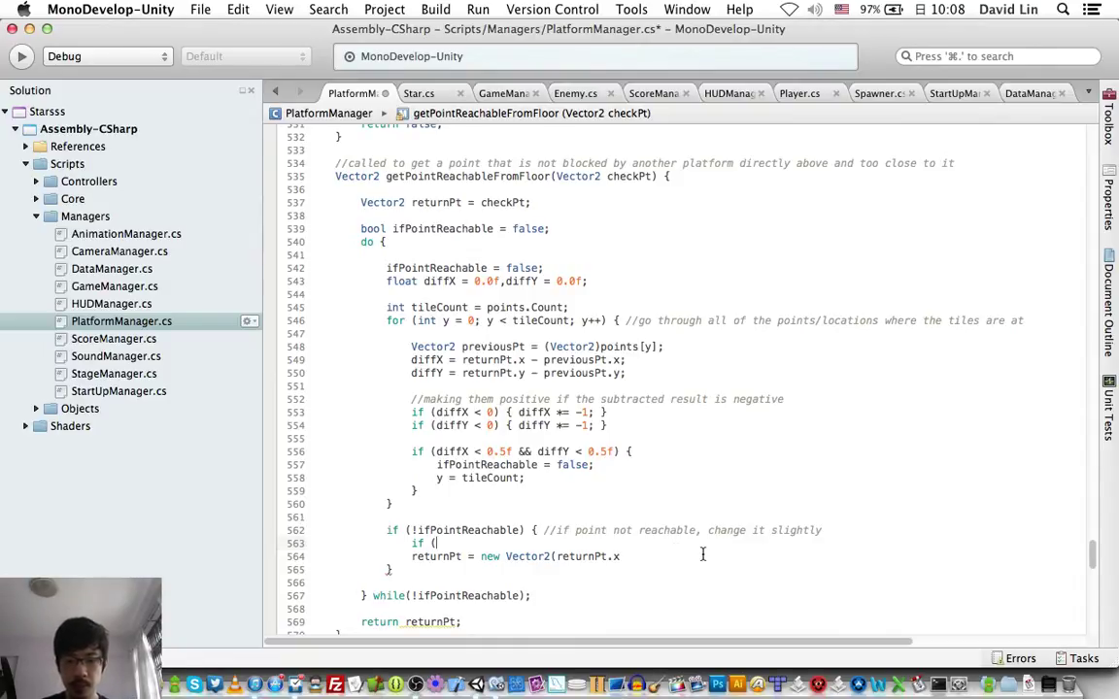
Remove the stray 'if (' line and complete returnPt = new Vector2(returnPt.x,returnPt.y);
{"action": "left_click", "coordinate": [434, 545]}
{"action": "key", "text": "BackSpace"}
{"action": "key", "text": "BackSpace"}
{"action": "key", "text": "BackSpace"}
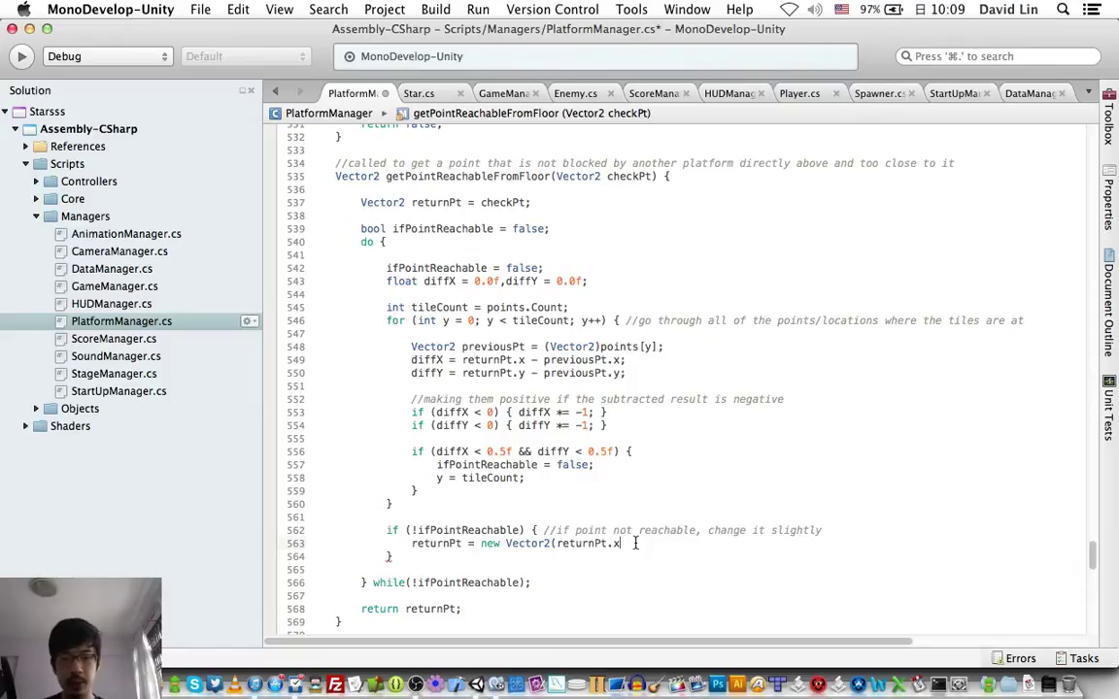
{"action": "type", "text": ",returnp"}
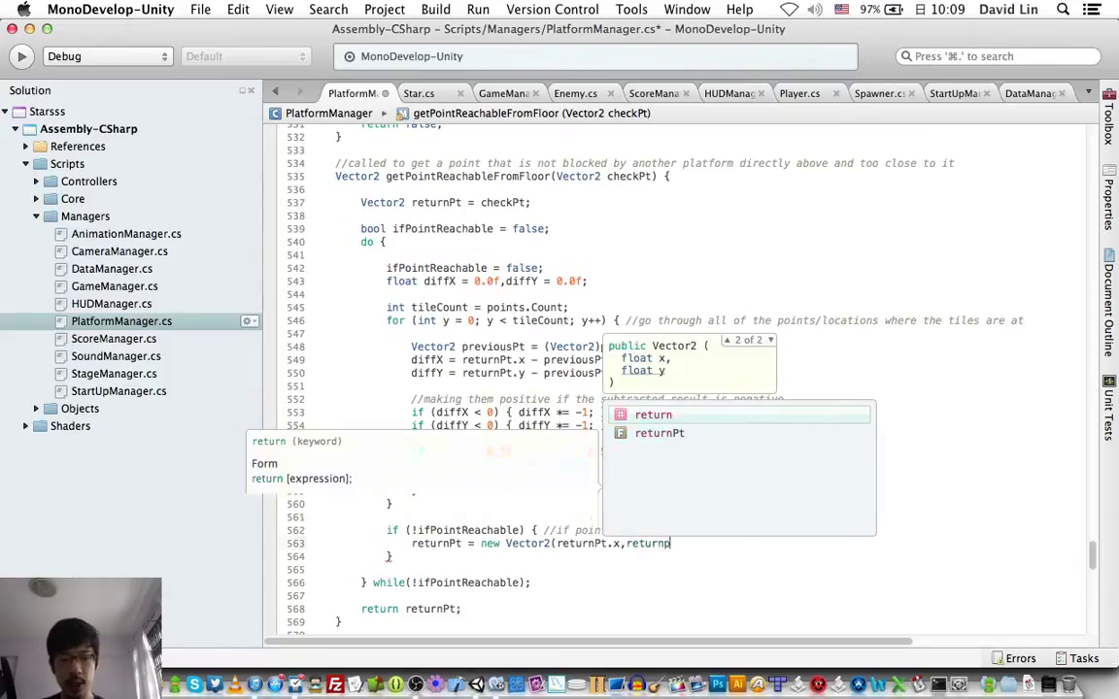
{"action": "type", "text": "t.y);"}
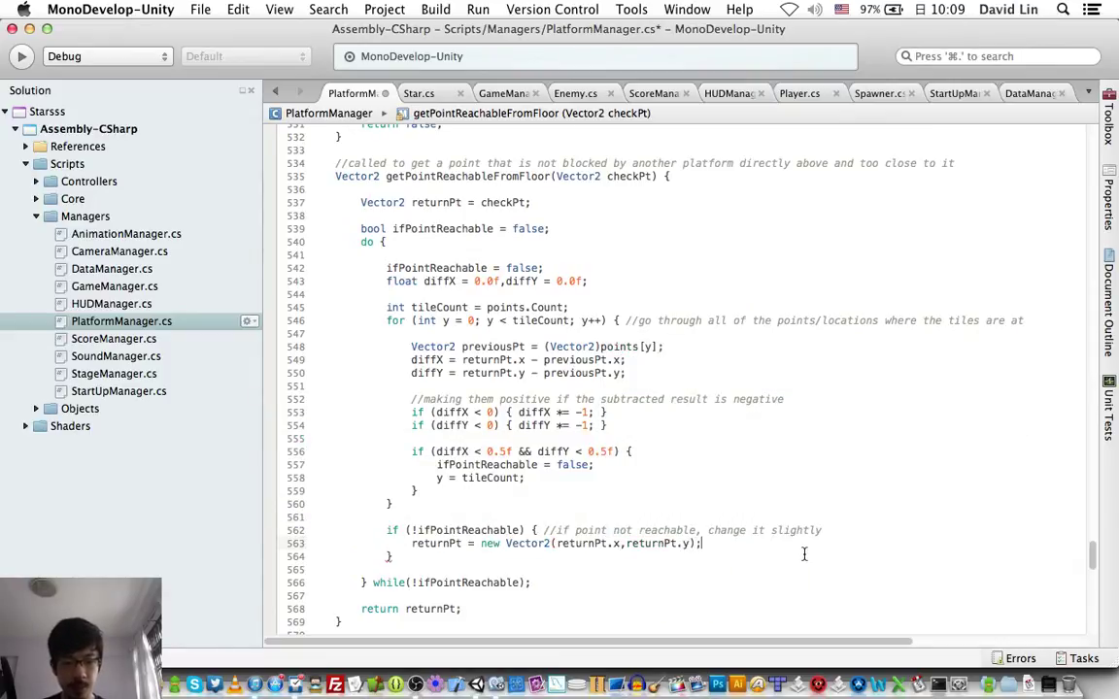
{"action": "left_click", "coordinate": [857, 530]}
Declare int xIncrement = Random.Range(0.5f,1.0f); above the returnPt assignment
{"action": "key", "text": "Return"}
{"action": "key", "text": "Return"}
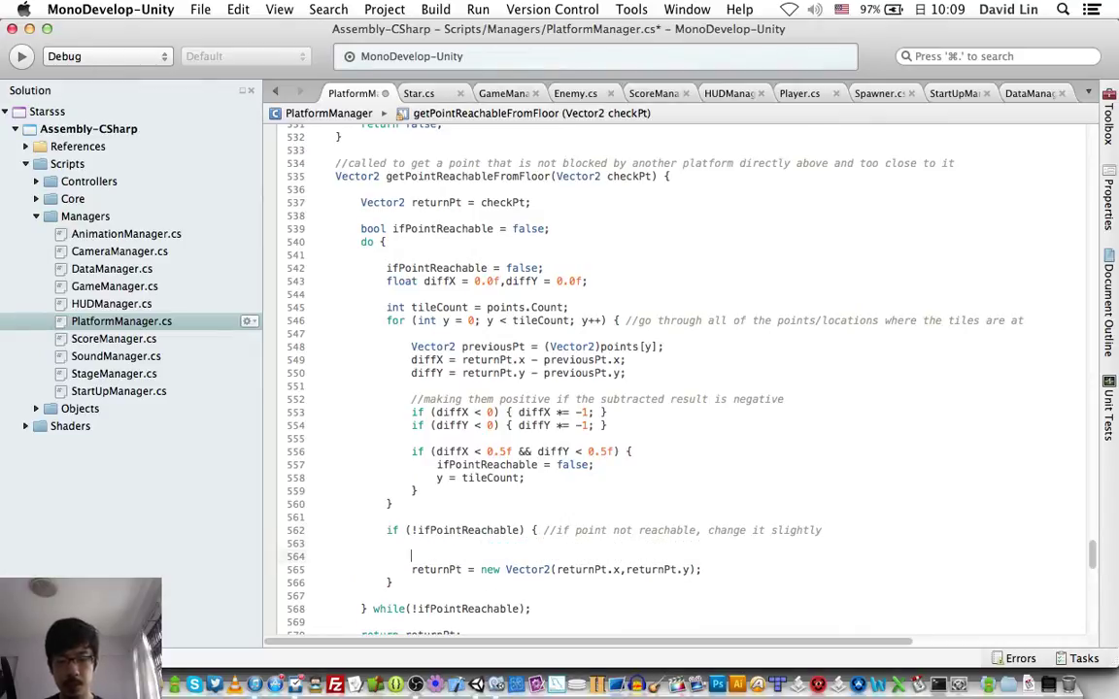
{"action": "type", "text": "int x"}
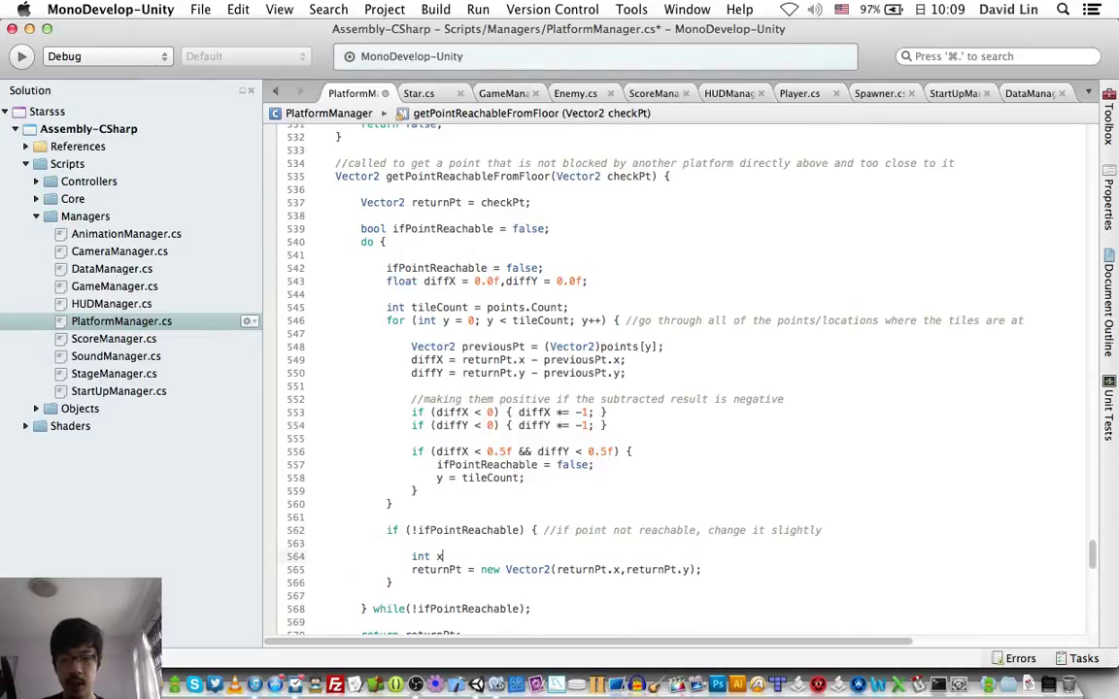
{"action": "type", "text": "Increment = "}
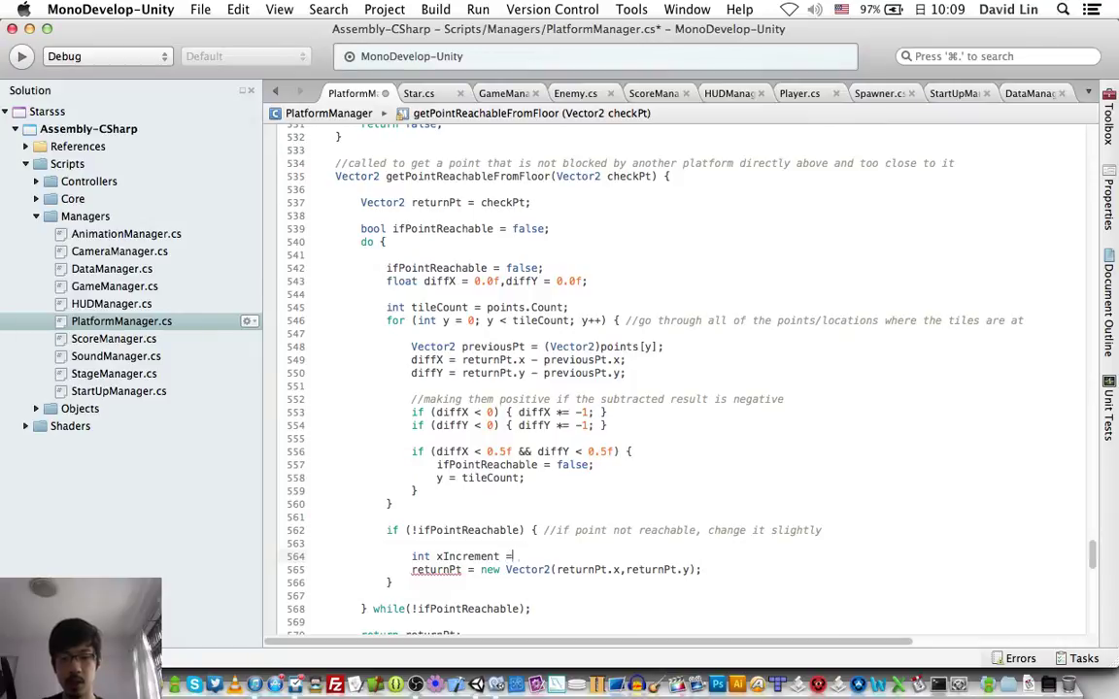
{"action": "type", "text": "R"}
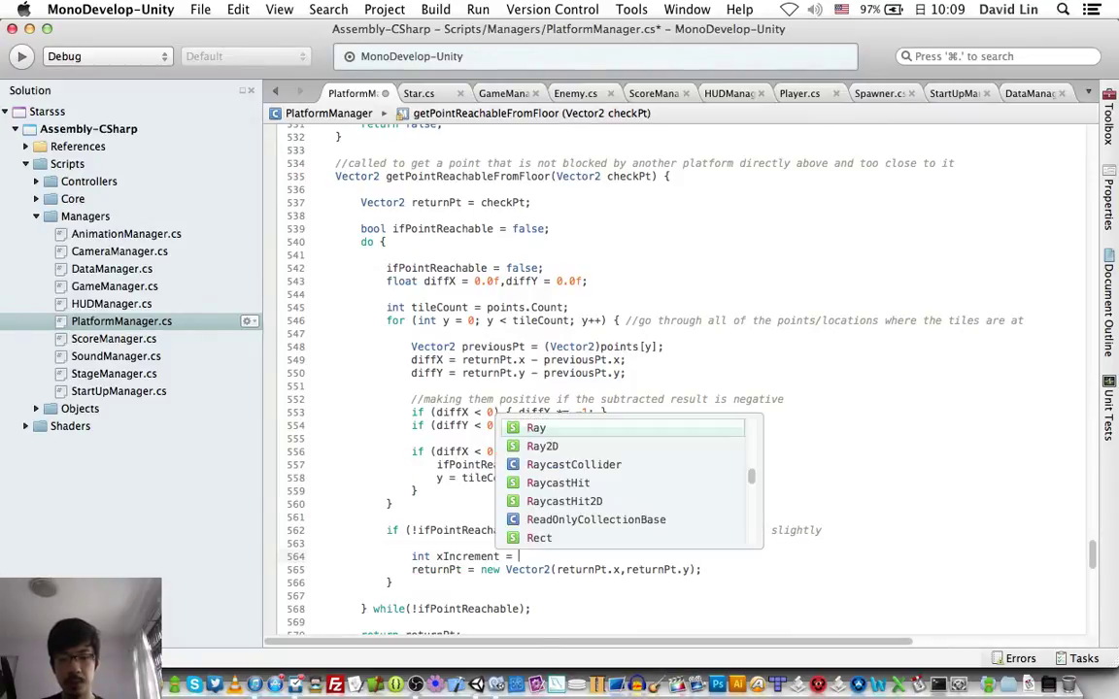
{"action": "type", "text": "ando"}
{"action": "key", "text": "Return"}
{"action": "type", "text": ".ran"}
{"action": "key", "text": "Return"}
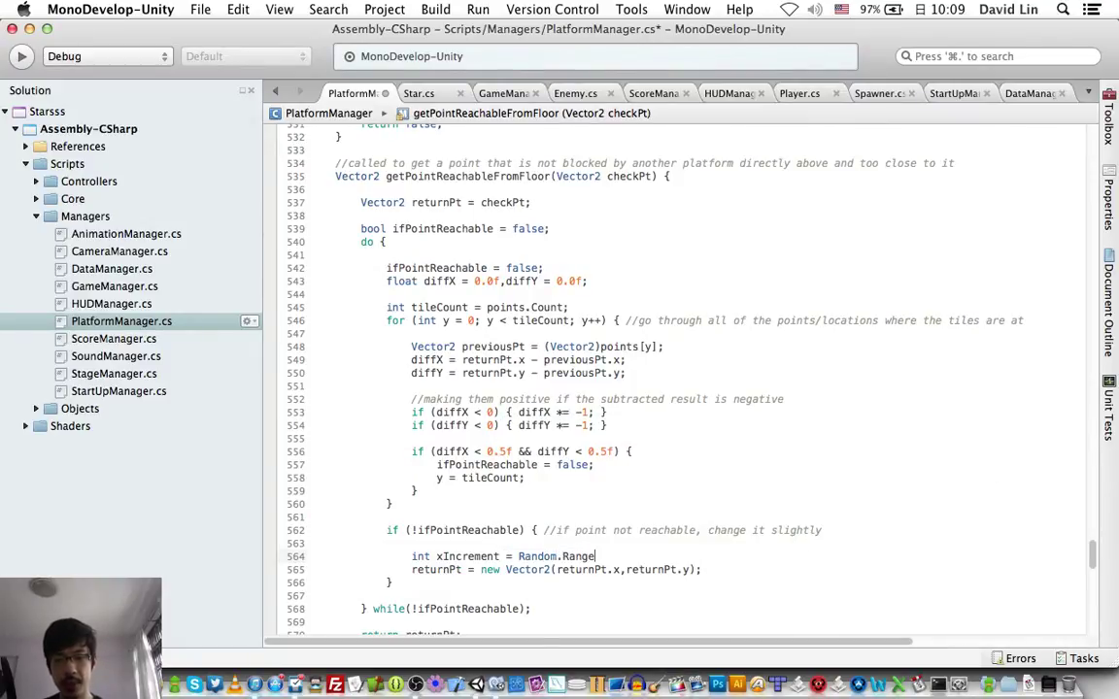
{"action": "type", "text": "("}
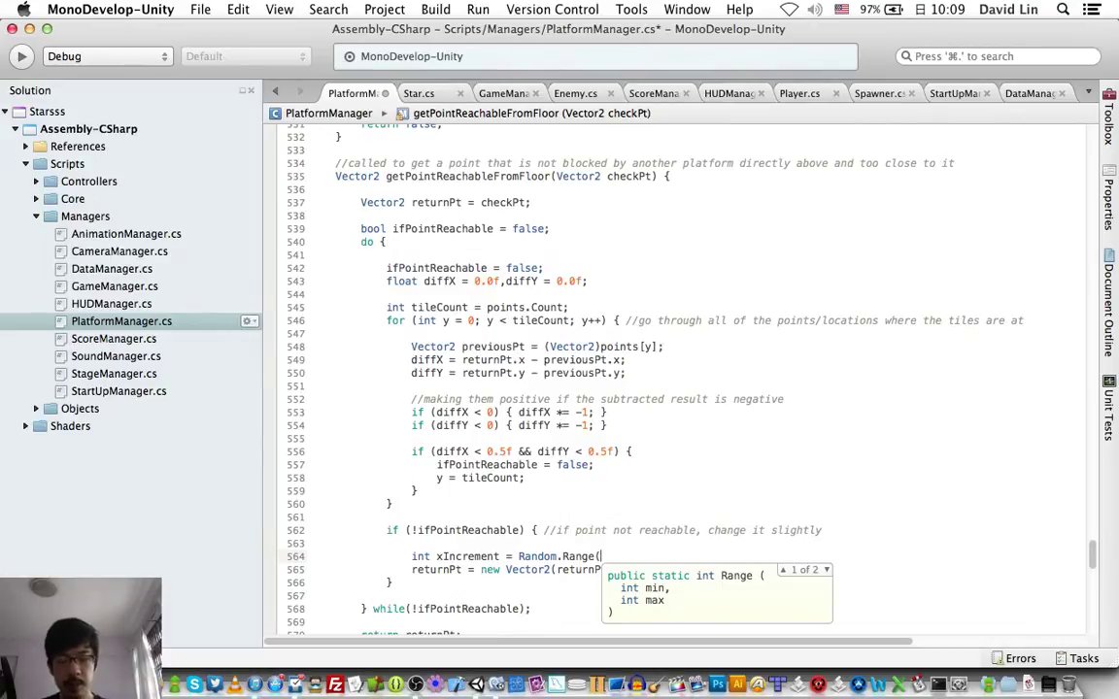
{"action": "type", "text": "0.5,"}
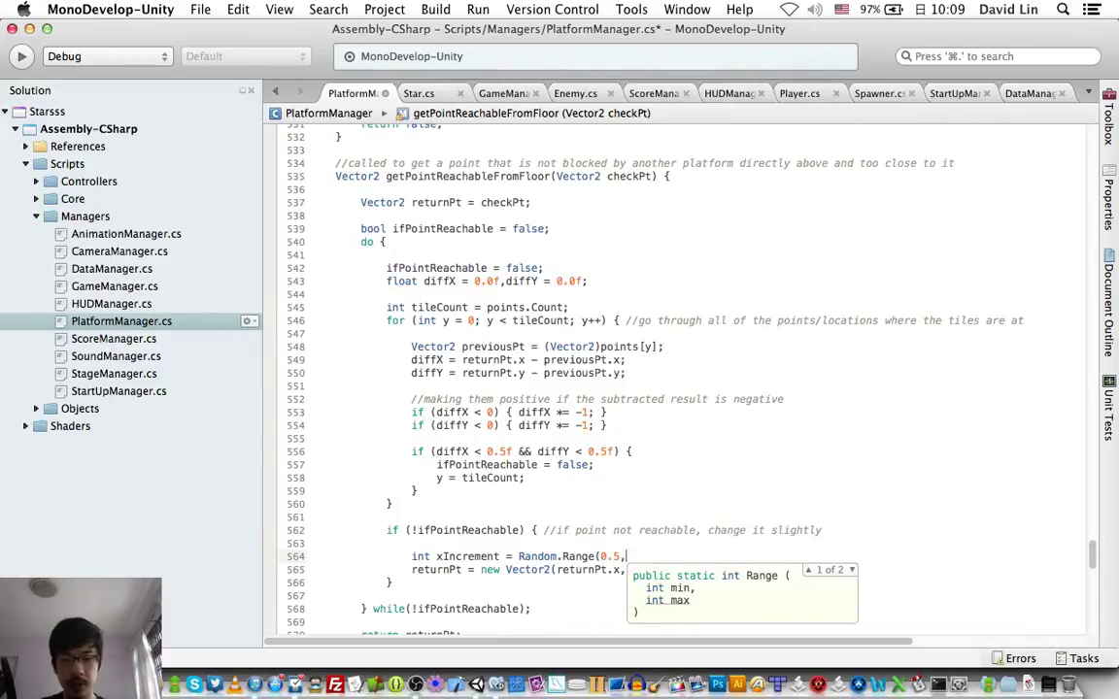
{"action": "type", "text": "1.0f);"}
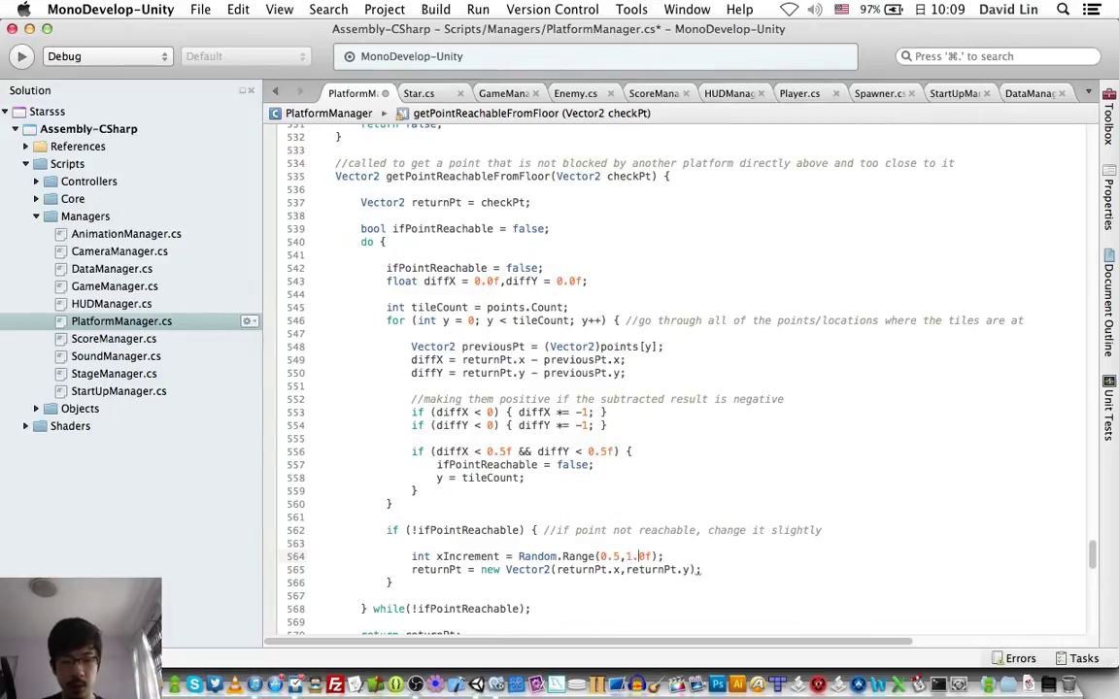
{"action": "left_click", "coordinate": [622, 556]}
{"action": "type", "text": "f"}
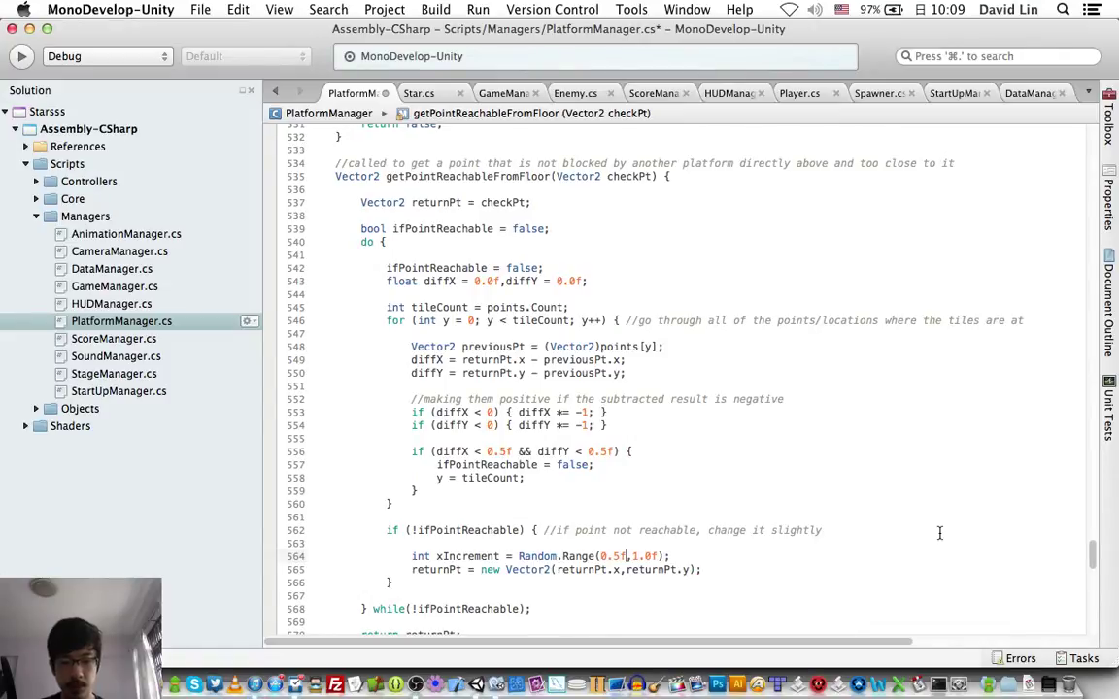
Negate xIncrement when Random.Range(1,3) == 2, and add xIncrement to returnPt.x
{"action": "key", "text": "End"}
{"action": "key", "text": "Return"}
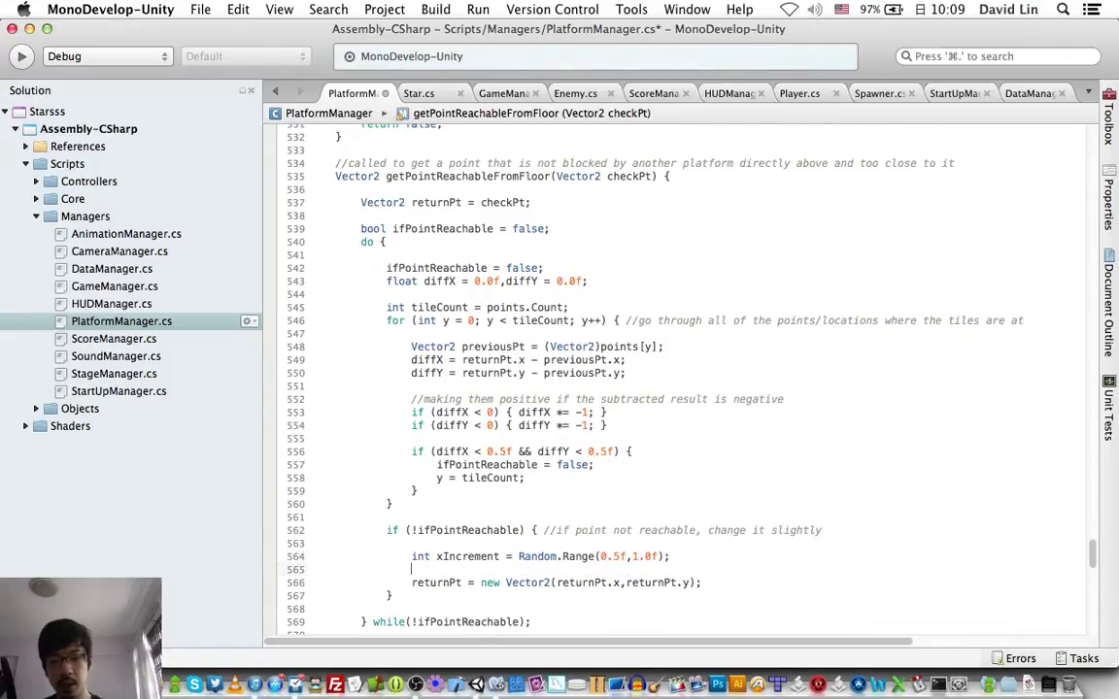
{"action": "type", "text": "if (Random"}
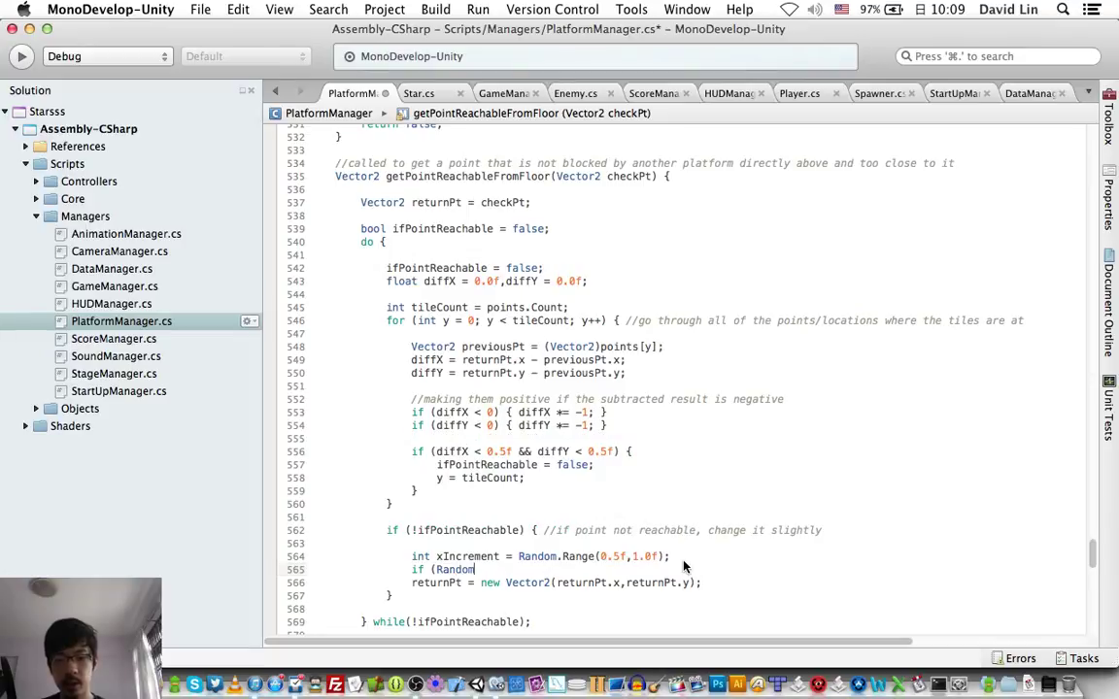
{"action": "type", "text": ".ran"}
{"action": "key", "text": "Return"}
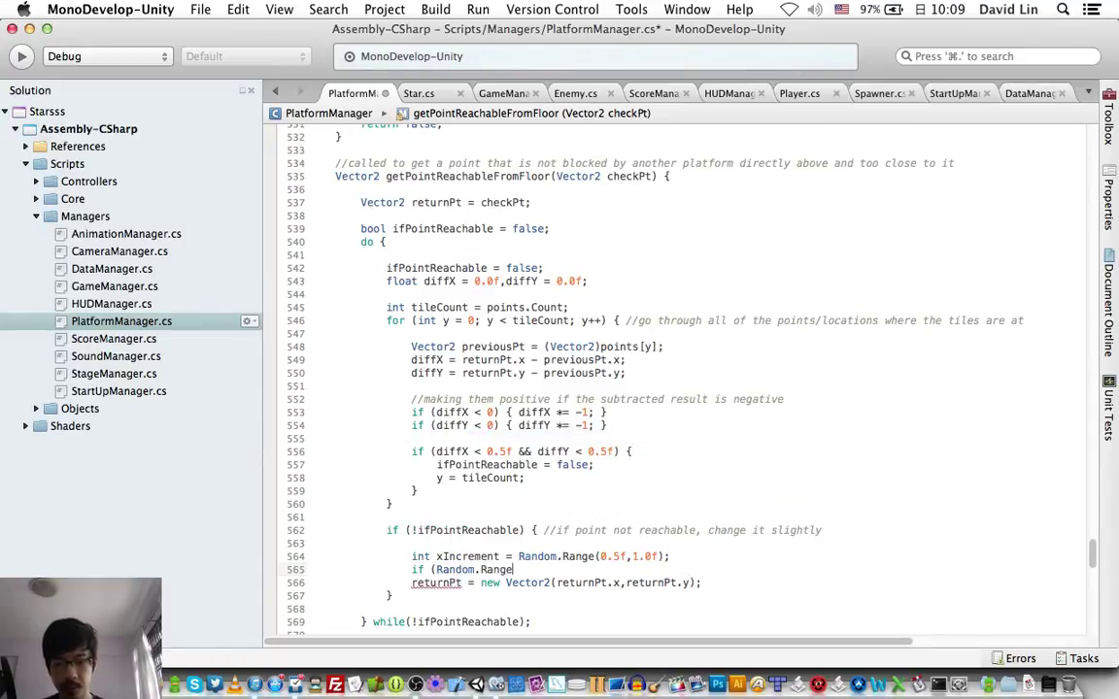
{"action": "type", "text": "(1,3)"}
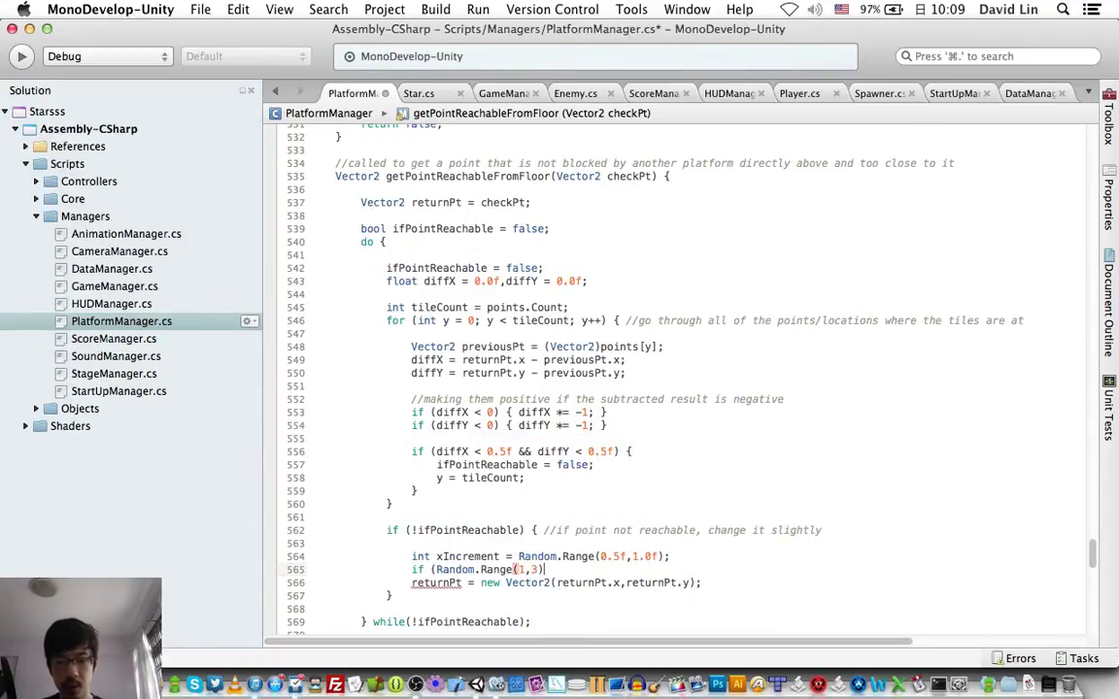
{"action": "type", "text": " == 2) {"}
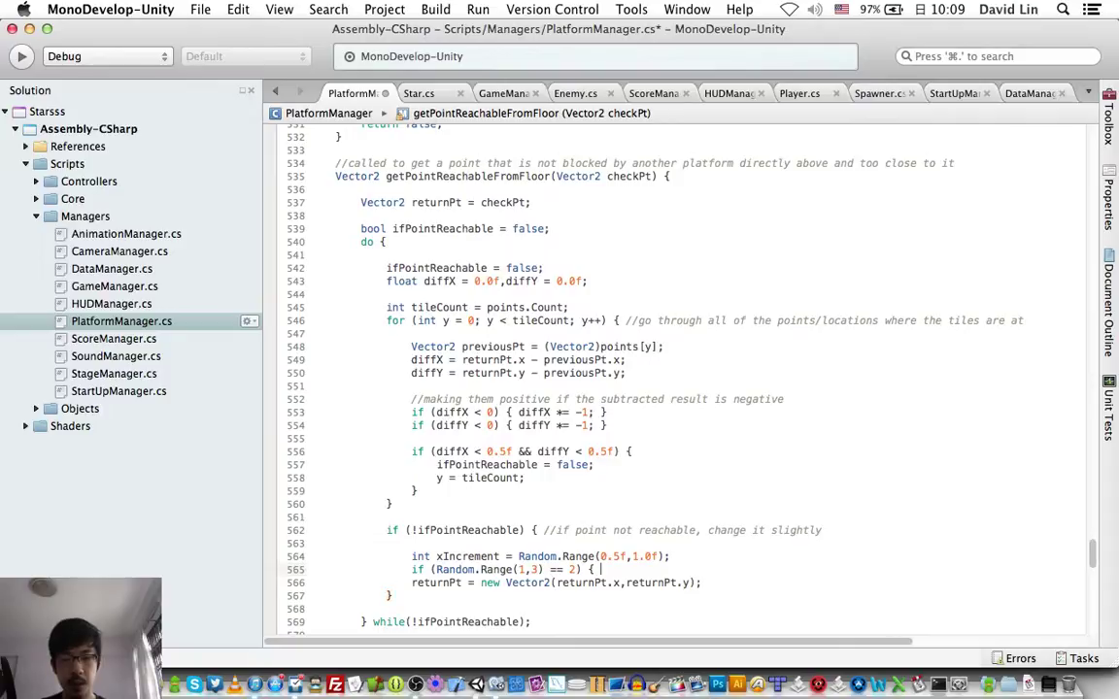
{"action": "type", "text": "xIncrement"}
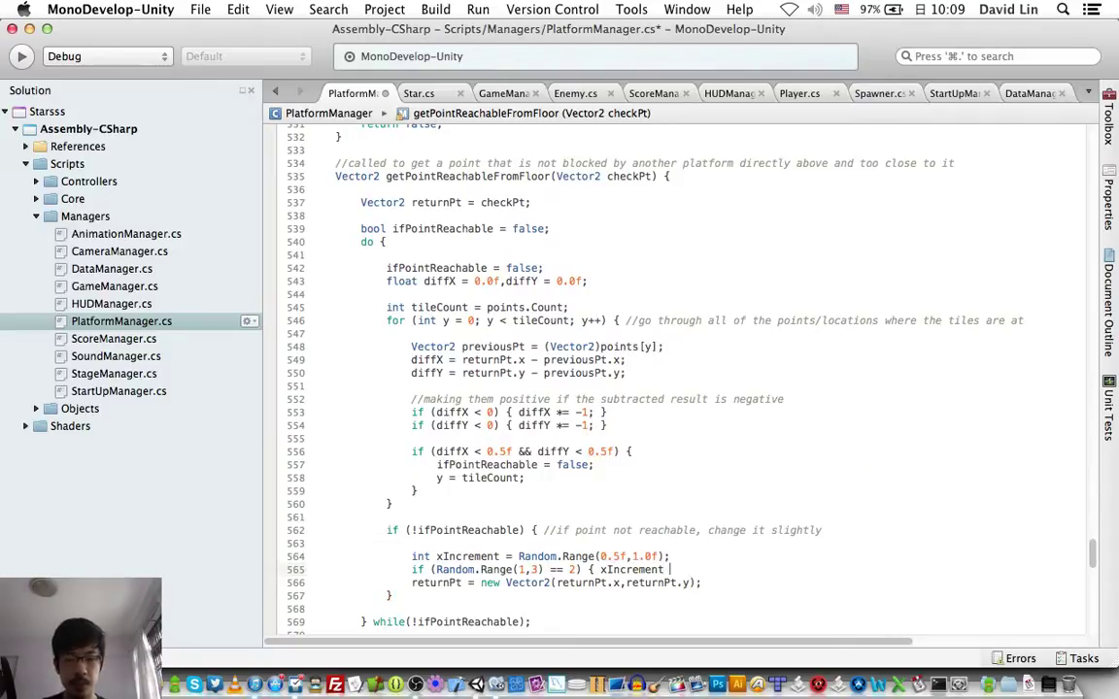
{"action": "type", "text": " *= -1; }"}
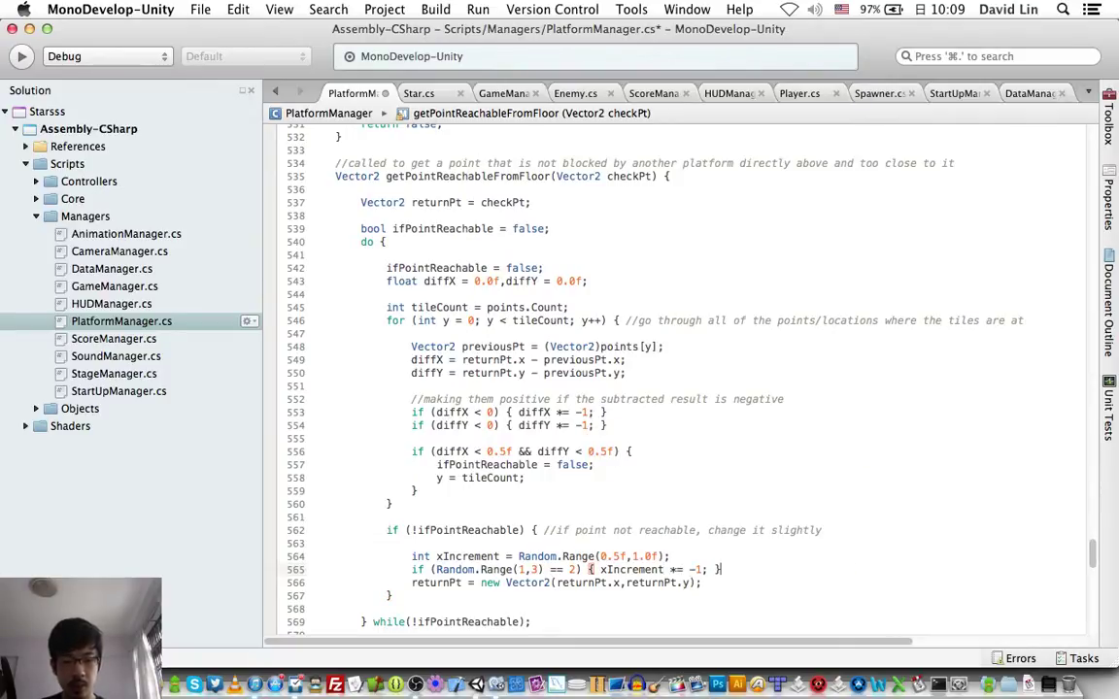
{"action": "key", "text": "Return"}
{"action": "left_click", "coordinate": [620, 596]}
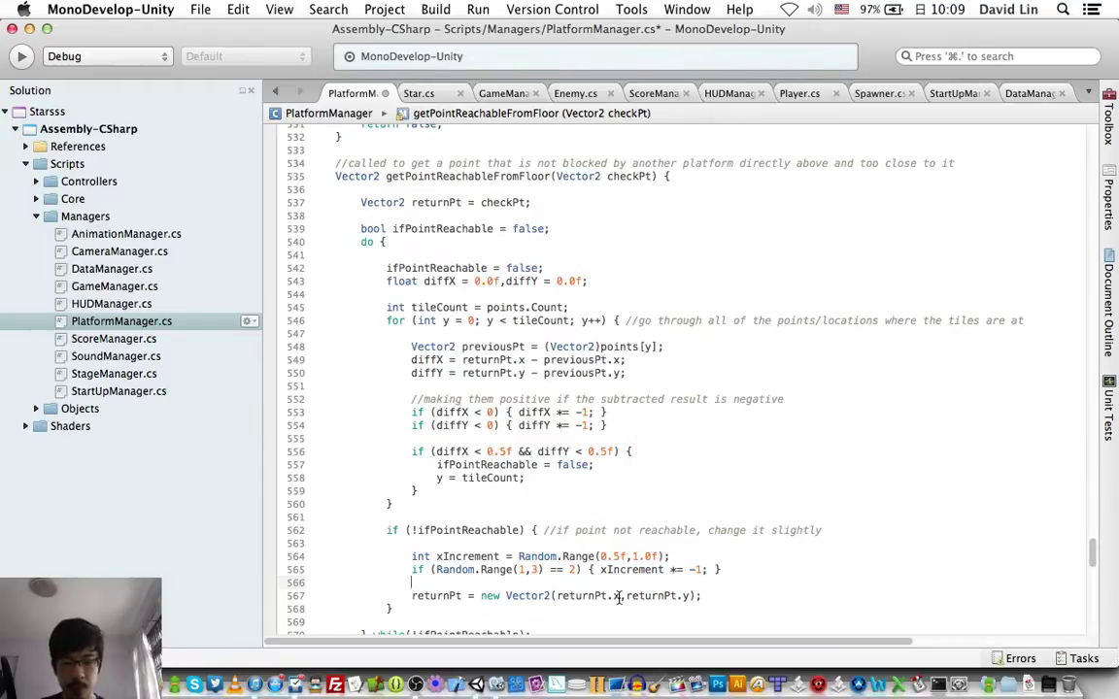
{"action": "type", "text": "+ xInc"}
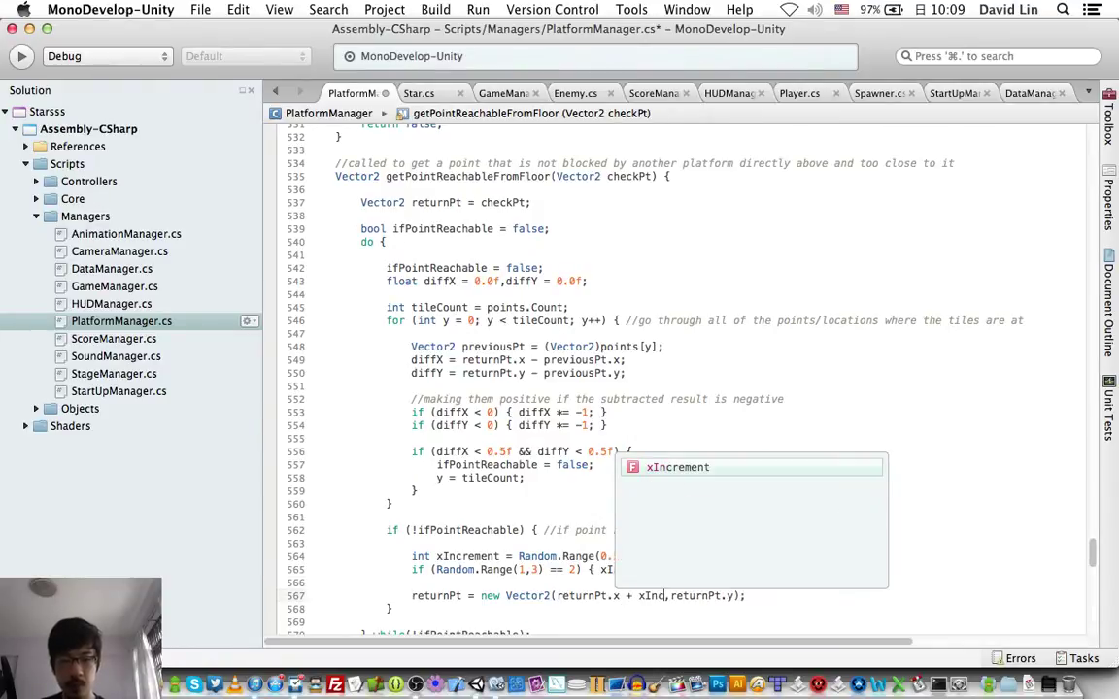
{"action": "type", "text": "rement"}
{"action": "key", "text": "super+s"}
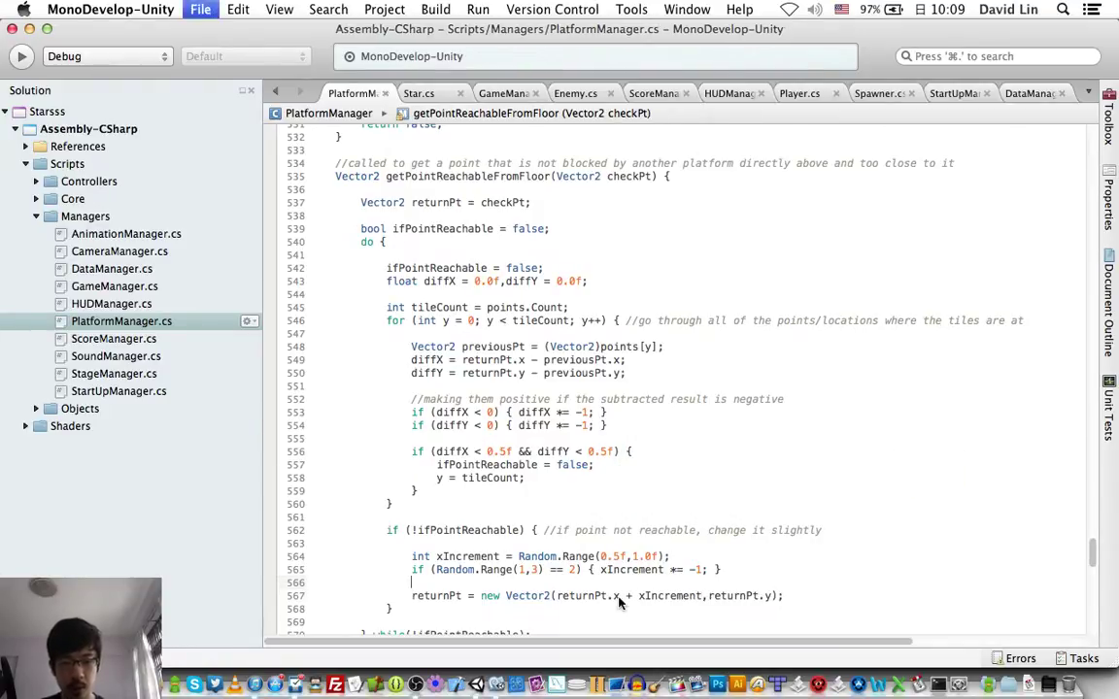
{"action": "key", "text": "Up"}
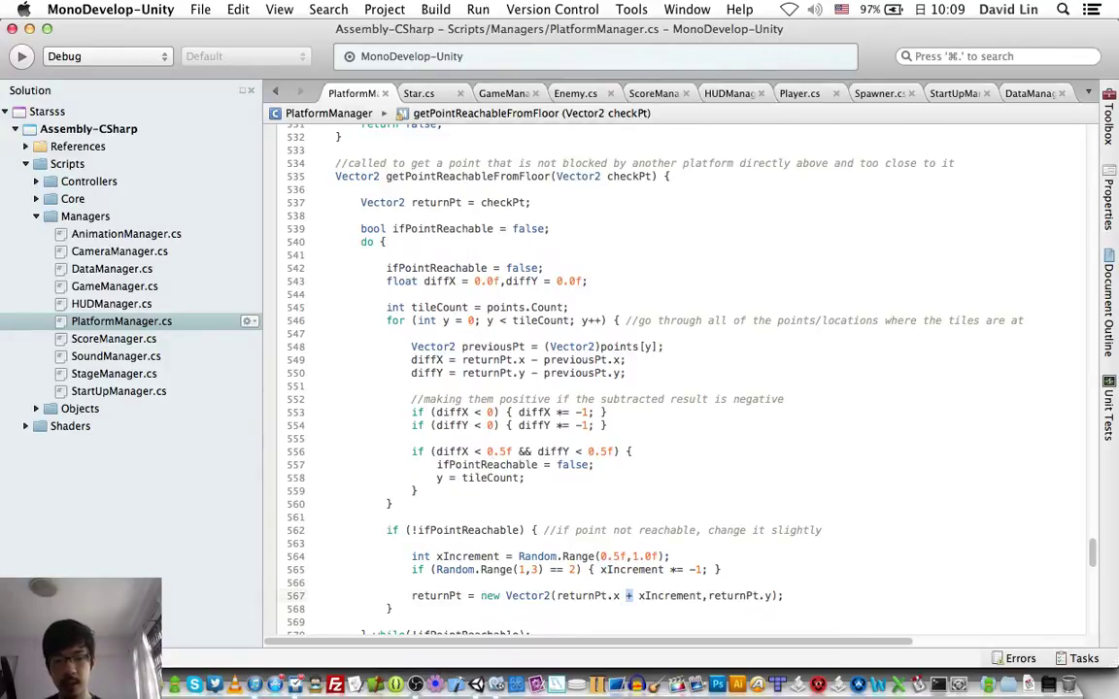
{"action": "double_click", "coordinate": [677, 595]}
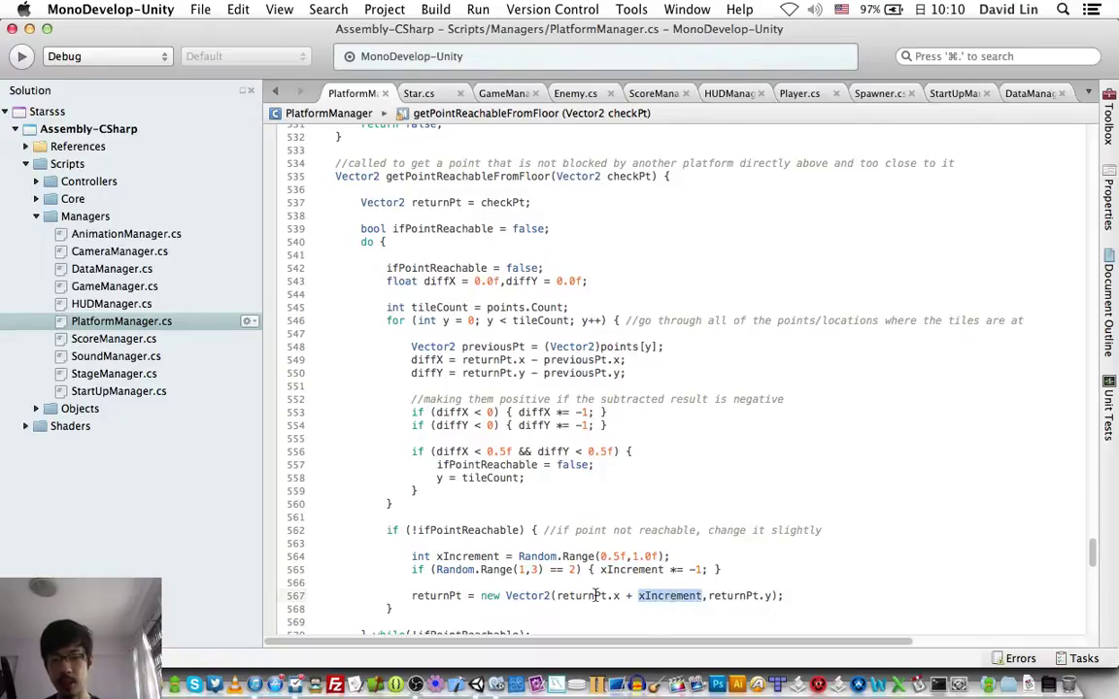
{"action": "mouse_move", "coordinate": [614, 597]}
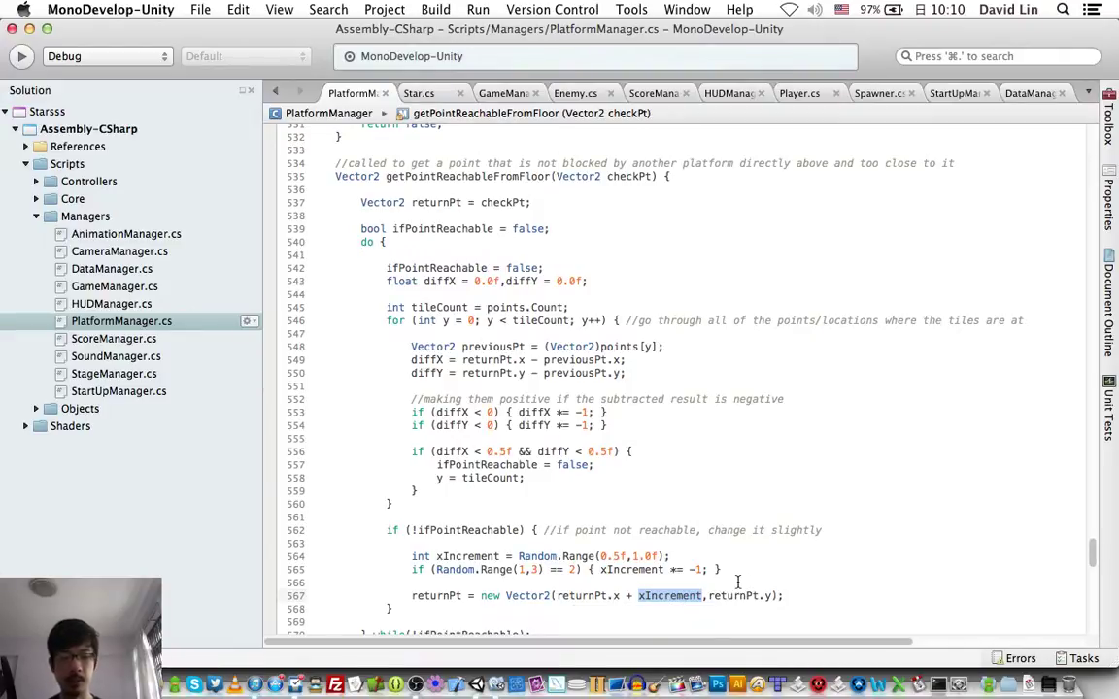
{"action": "scroll", "coordinate": [665, 569], "scroll_direction": "down", "scroll_amount": 2}
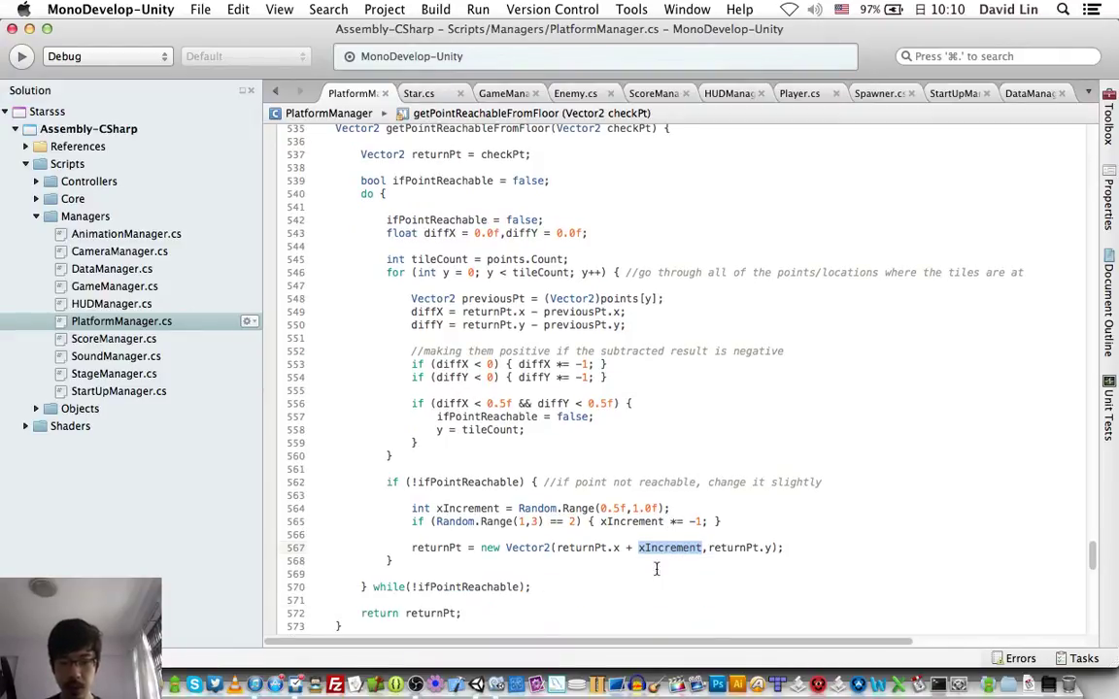
{"action": "left_click", "coordinate": [580, 570]}
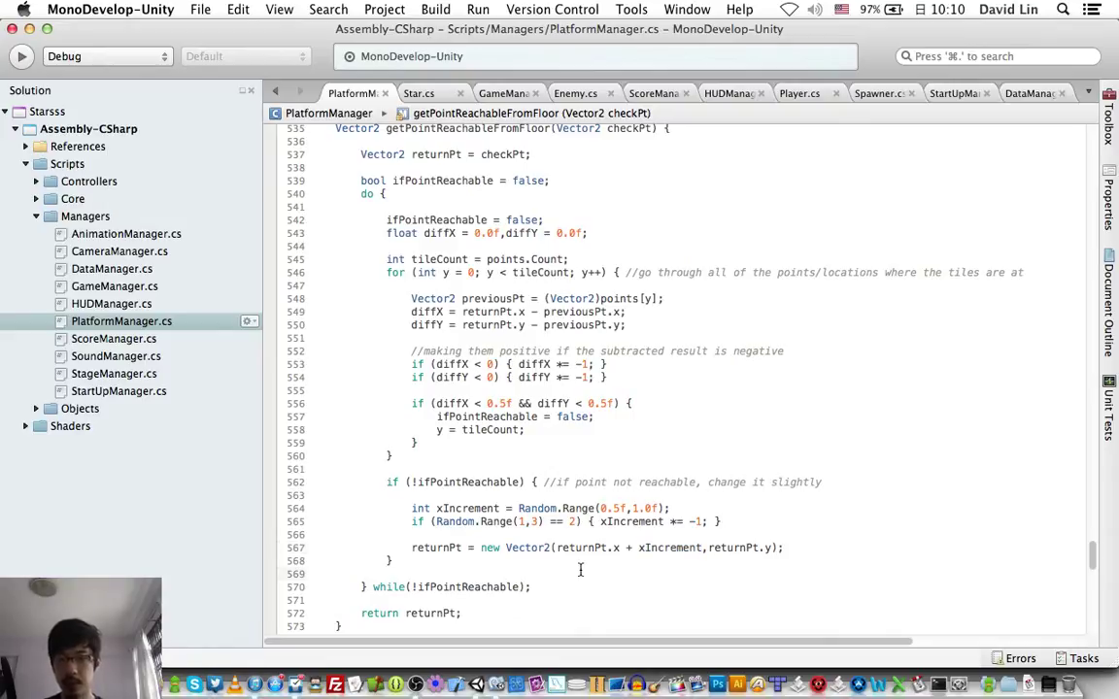
{"action": "scroll", "coordinate": [579, 570], "scroll_direction": "up", "scroll_amount": 5}
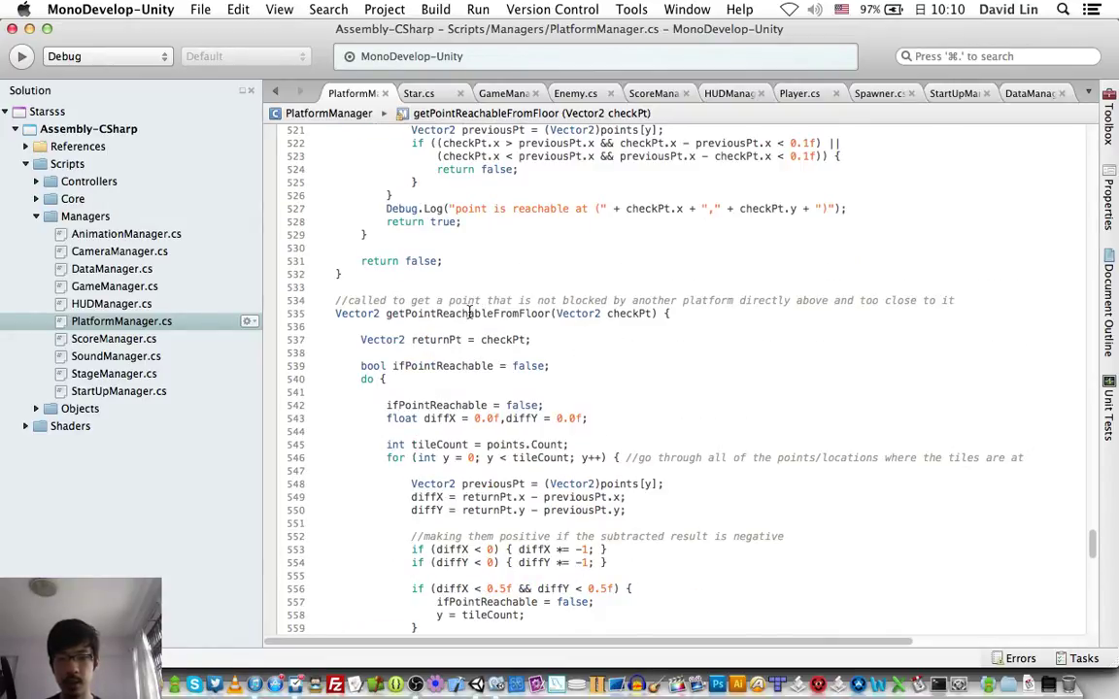
Copy the getPointReachableFromFloor name and move to loadTiles' lower-platform check near line 313
{"action": "double_click", "coordinate": [470, 313]}
{"action": "key", "text": "super+c"}
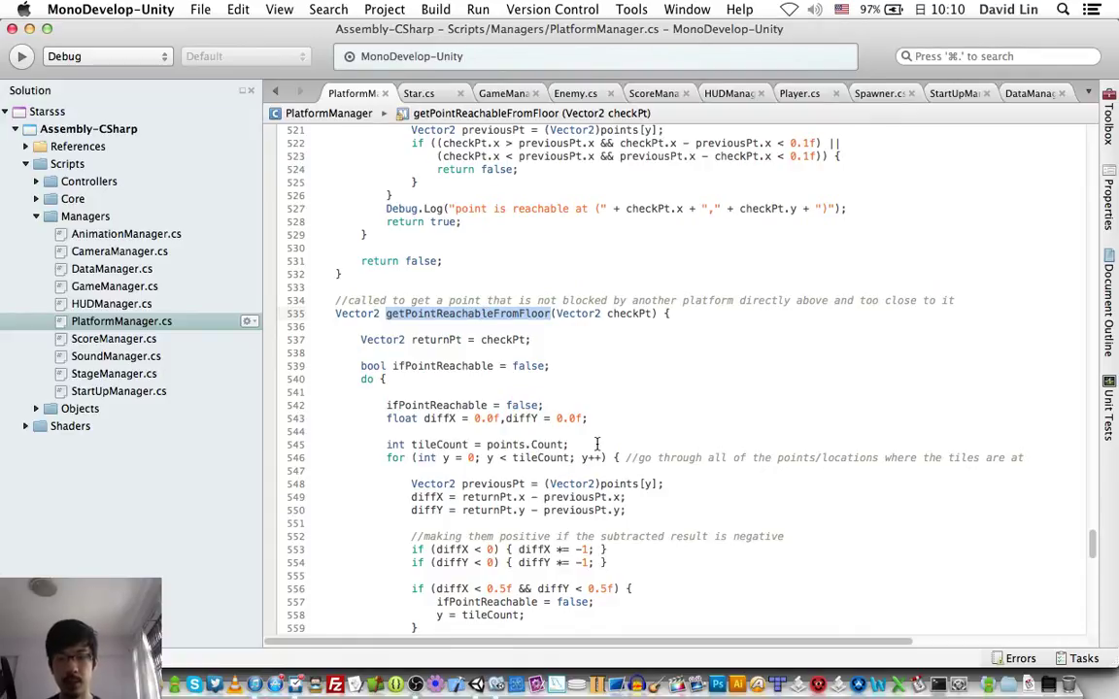
{"action": "scroll", "coordinate": [597, 443], "scroll_direction": "up", "scroll_amount": 5}
{"action": "scroll", "coordinate": [597, 443], "scroll_direction": "up", "scroll_amount": 6}
{"action": "scroll", "coordinate": [597, 443], "scroll_direction": "up", "scroll_amount": 10}
{"action": "scroll", "coordinate": [598, 443], "scroll_direction": "up", "scroll_amount": 2}
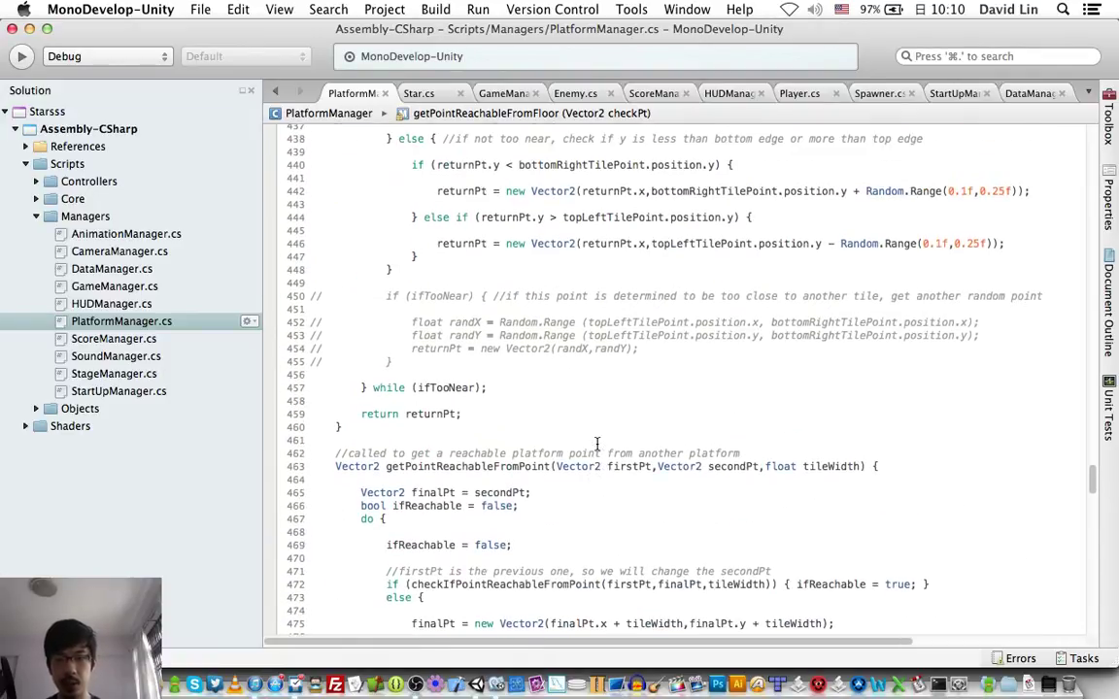
{"action": "scroll", "coordinate": [597, 443], "scroll_direction": "up", "scroll_amount": 3}
{"action": "scroll", "coordinate": [597, 444], "scroll_direction": "up", "scroll_amount": 2}
{"action": "scroll", "coordinate": [598, 444], "scroll_direction": "up", "scroll_amount": 3}
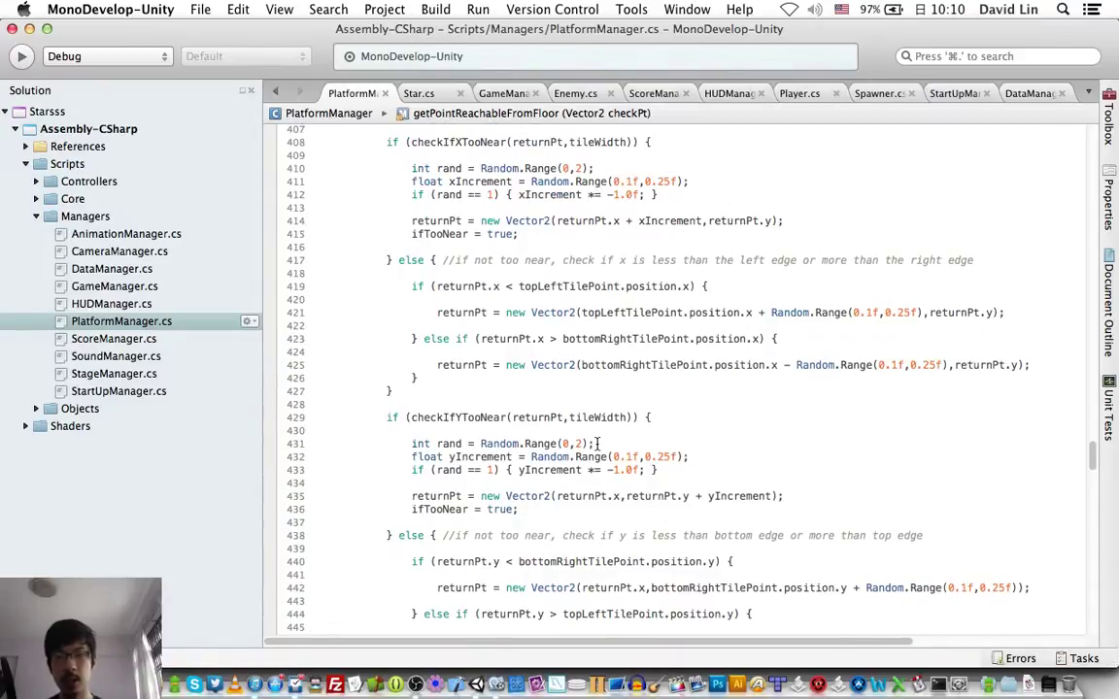
{"action": "scroll", "coordinate": [597, 443], "scroll_direction": "up", "scroll_amount": 3}
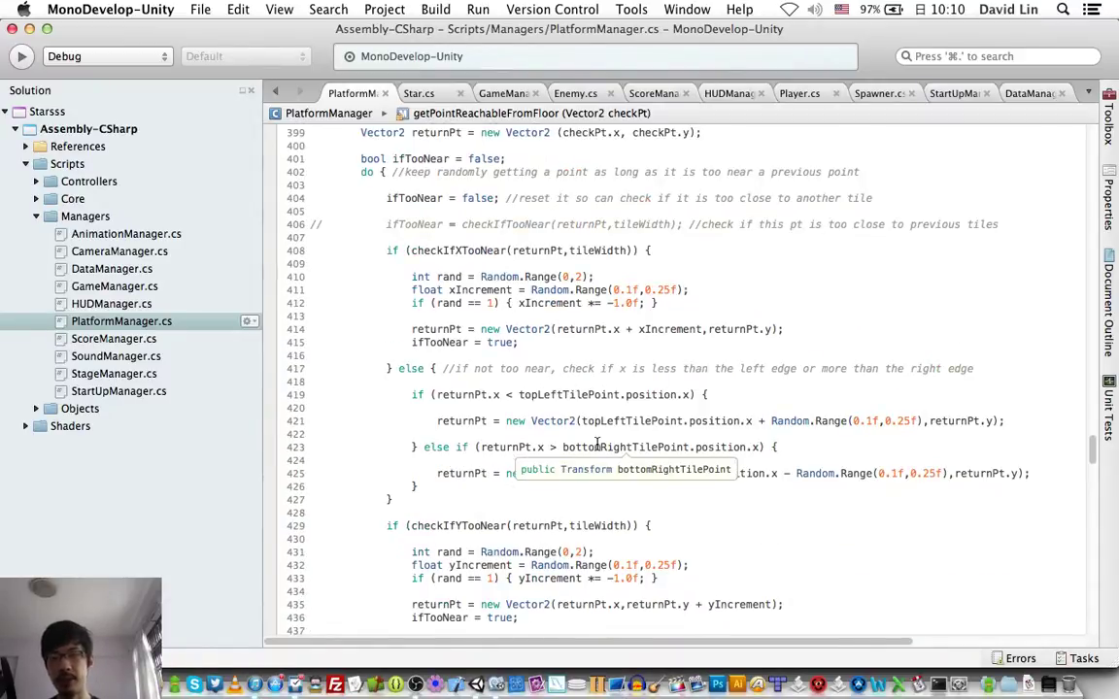
{"action": "scroll", "coordinate": [597, 443], "scroll_direction": "up", "scroll_amount": 10}
{"action": "scroll", "coordinate": [597, 443], "scroll_direction": "up", "scroll_amount": 7}
{"action": "scroll", "coordinate": [597, 444], "scroll_direction": "up", "scroll_amount": 9}
{"action": "scroll", "coordinate": [597, 444], "scroll_direction": "up", "scroll_amount": 3}
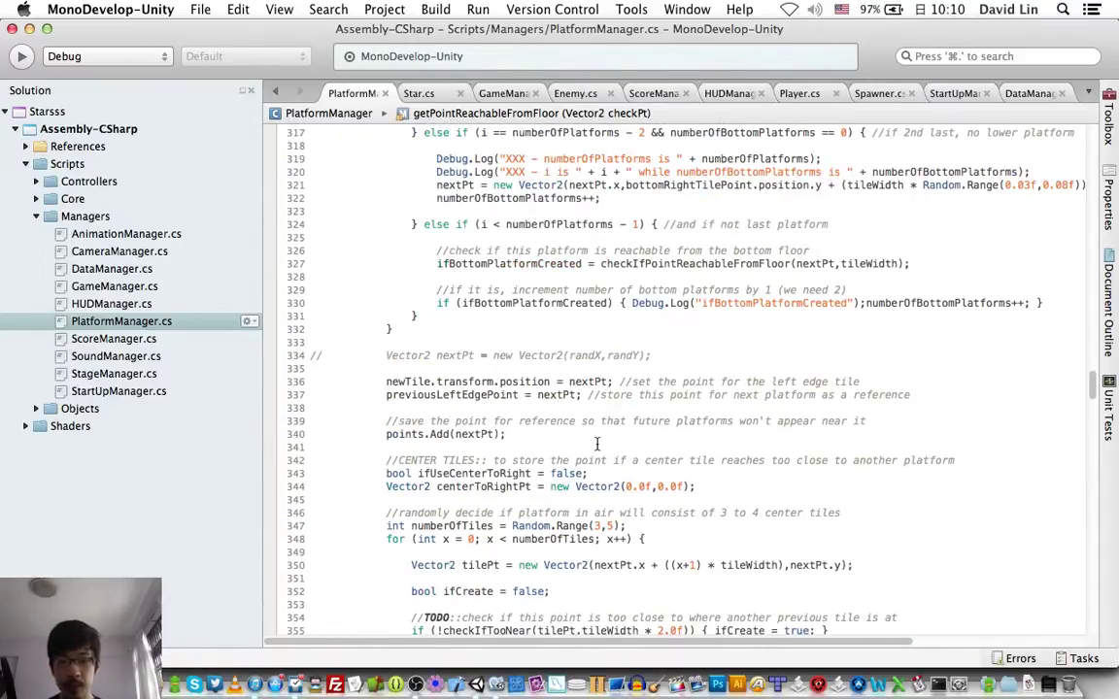
{"action": "scroll", "coordinate": [597, 444], "scroll_direction": "up", "scroll_amount": 7}
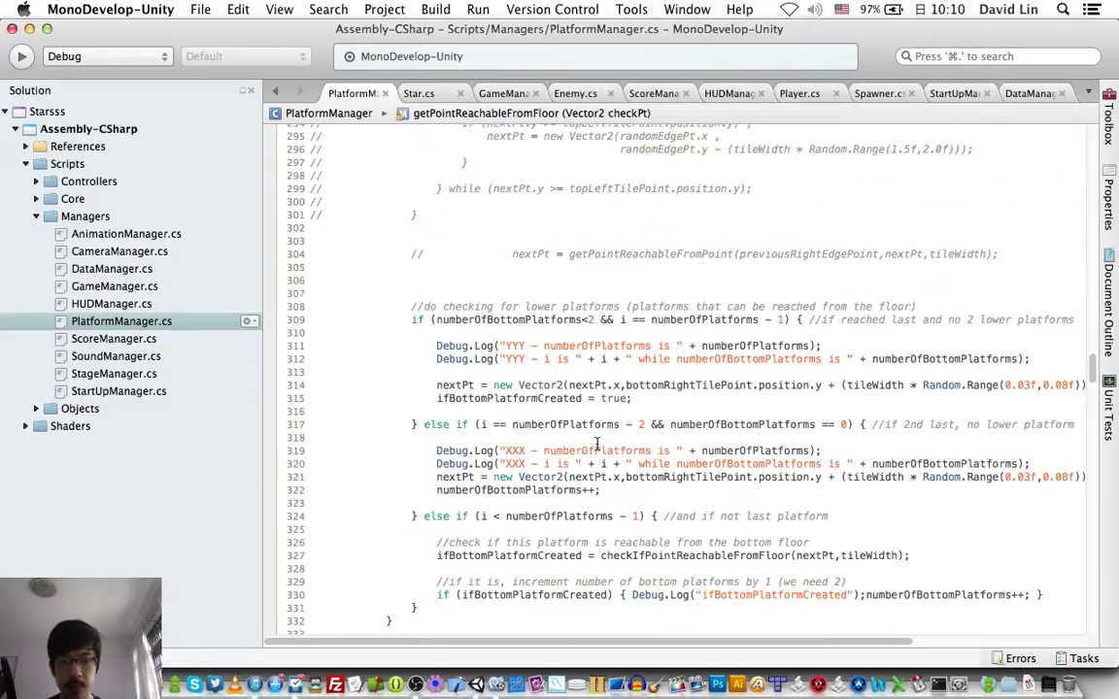
{"action": "left_click", "coordinate": [720, 372]}
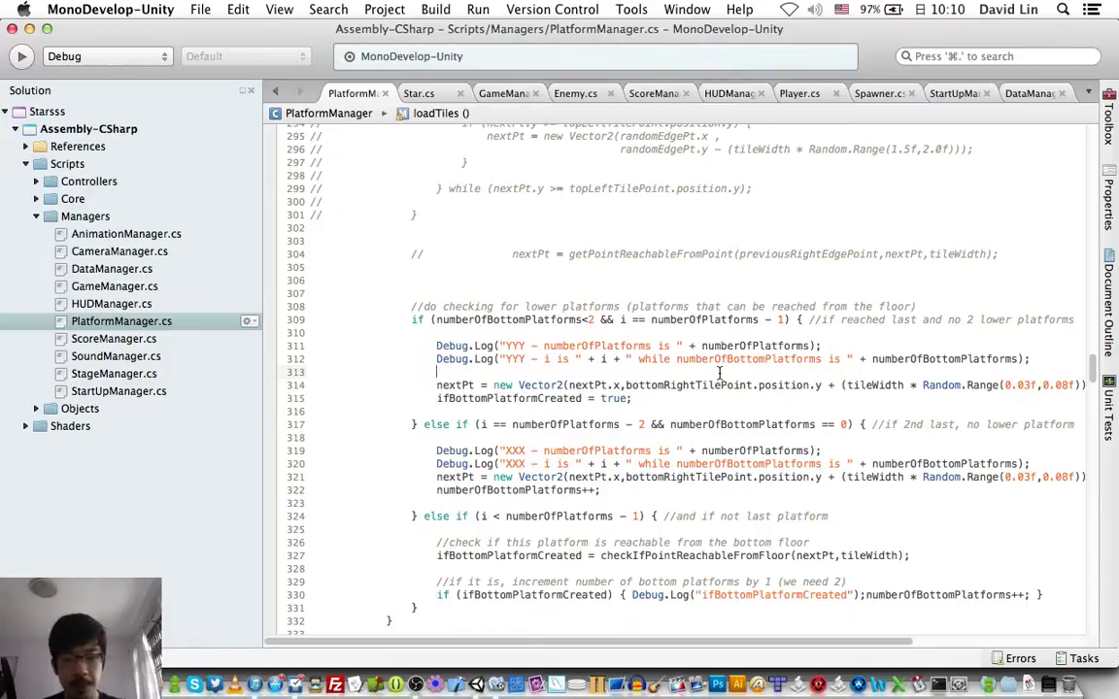
Add nextPt = getPointReachableFromFloor(nextPt); below the last-platform nextPt assignment and save
{"action": "left_click", "coordinate": [437, 399]}
{"action": "key", "text": "Return"}
{"action": "type", "text": "ne"}
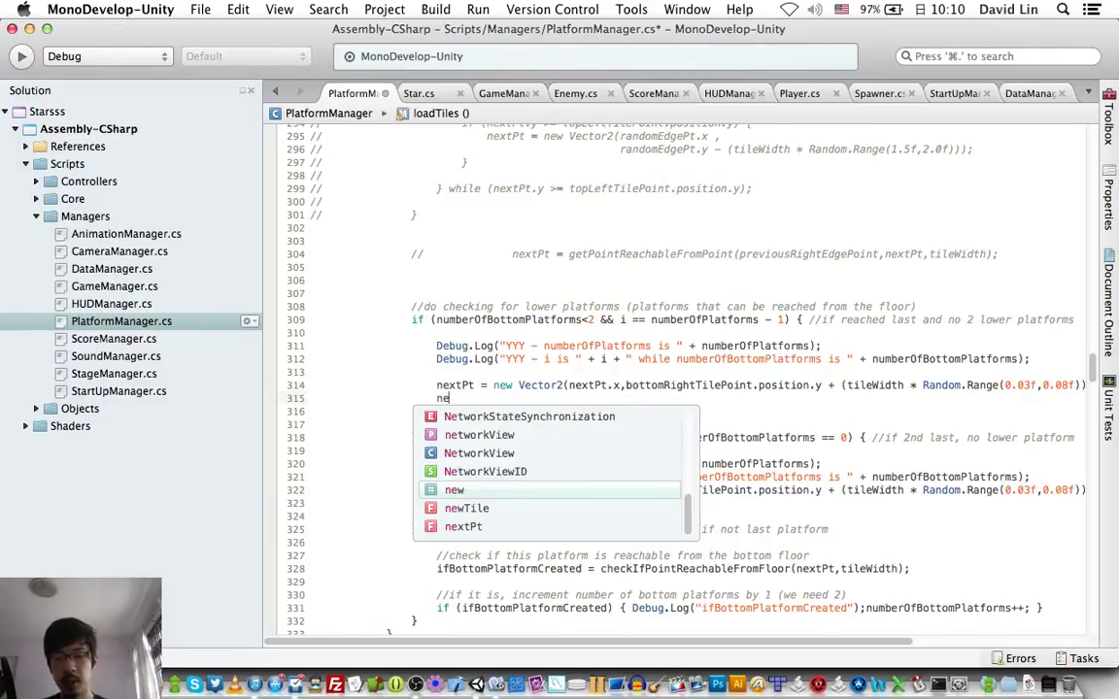
{"action": "type", "text": "xtPt = getPointReachableFromFloor"}
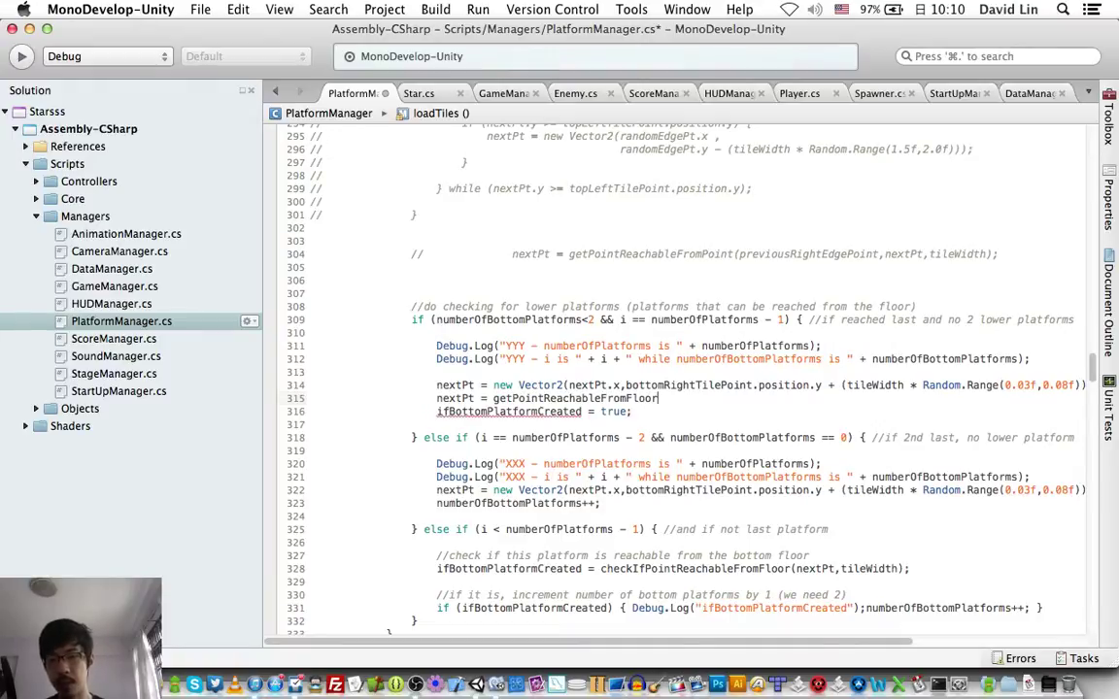
{"action": "type", "text": "("}
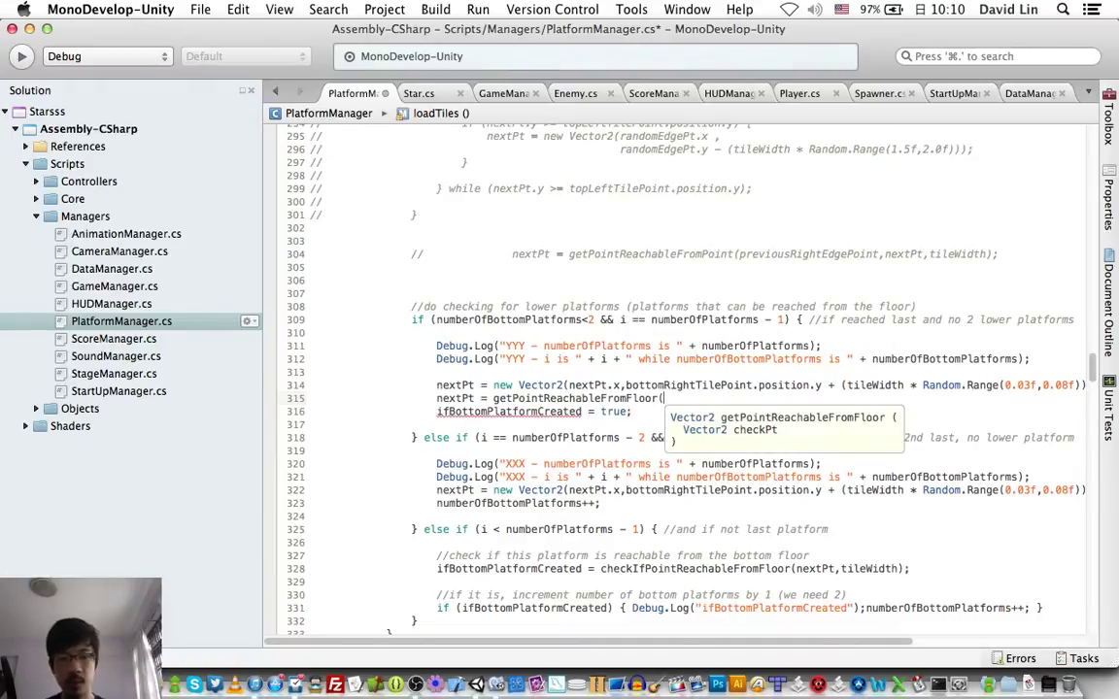
{"action": "type", "text": "nextPt);"}
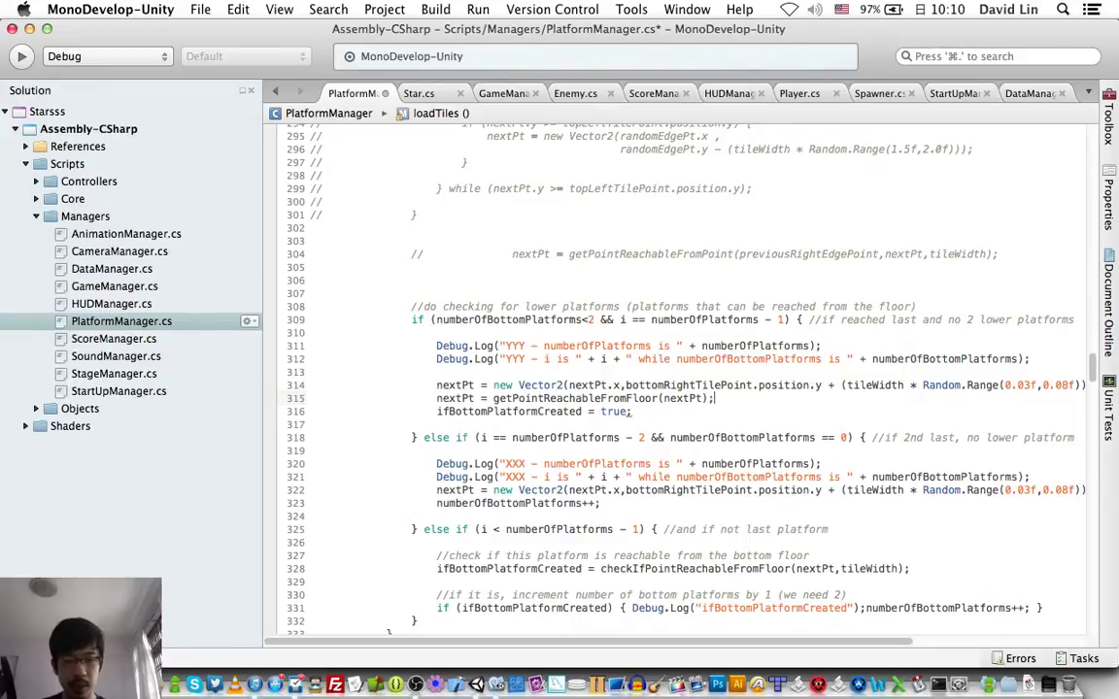
{"action": "key", "text": "super+s"}
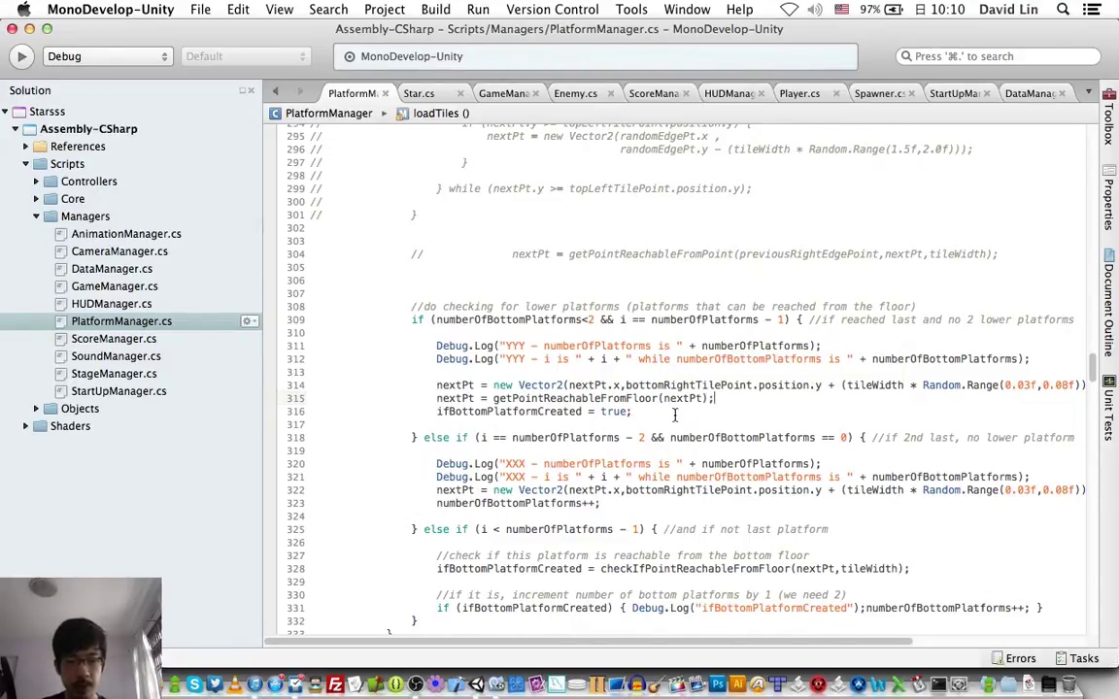
{"action": "left_click", "coordinate": [675, 415]}
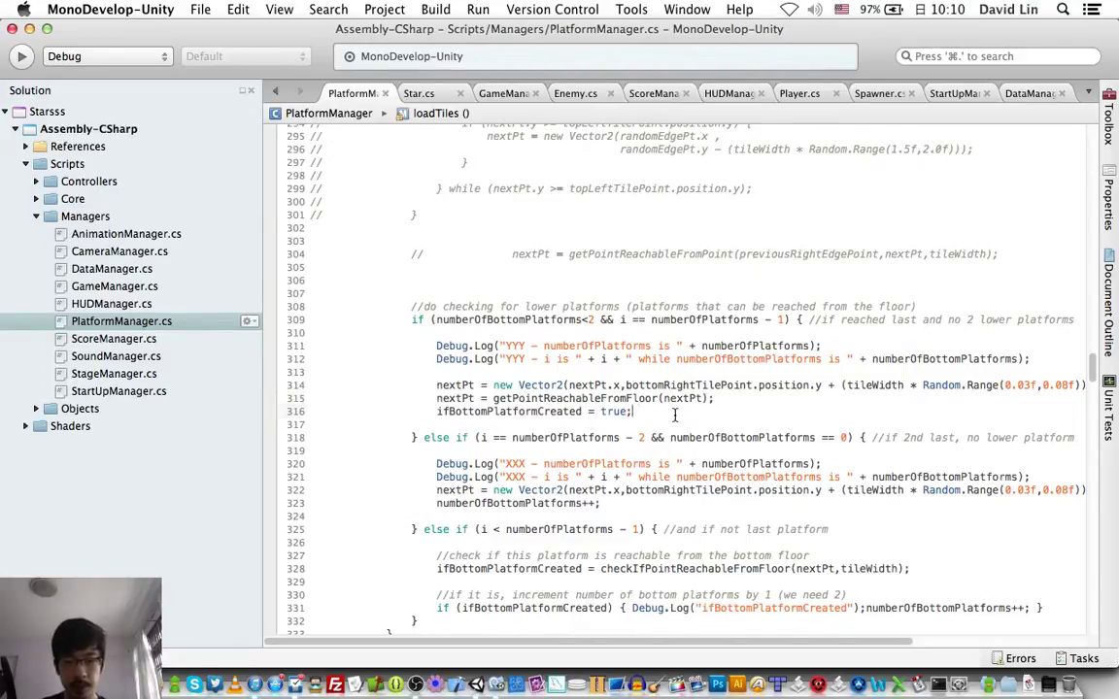
Insert nextPt = getPointReachableFromFloor(nextPt); above numberOfBottomPlatforms++ and save PlatformManager.cs
{"action": "left_click", "coordinate": [434, 504]}
{"action": "key", "text": "Return"}
{"action": "key", "text": "Up"}
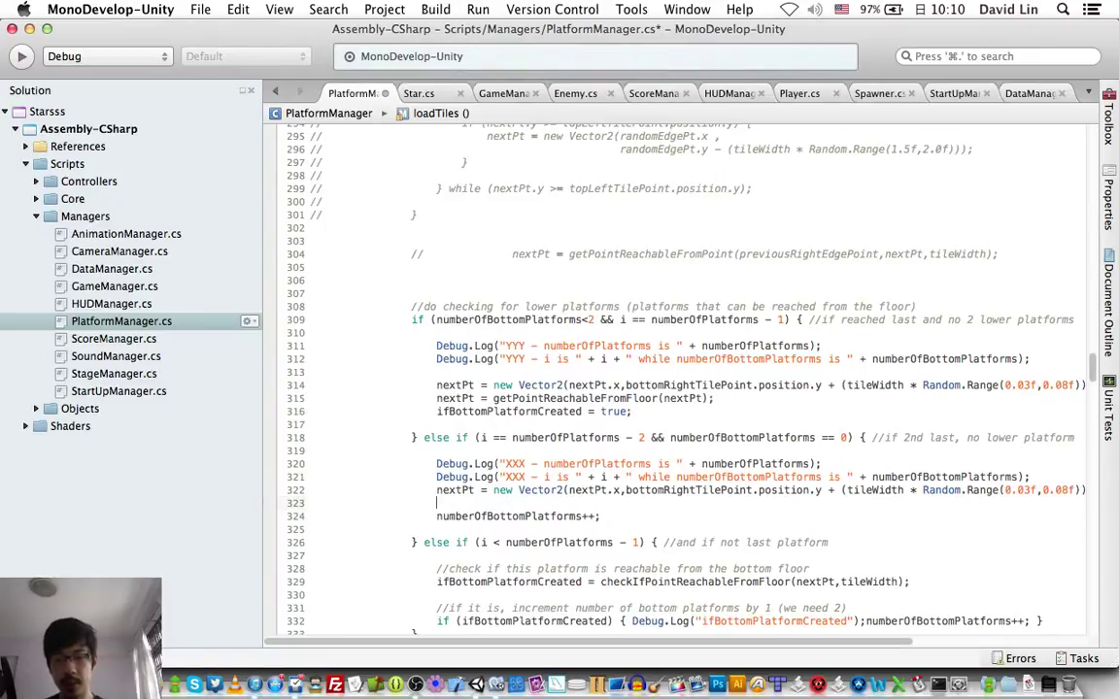
{"action": "type", "text": "nextPt = "}
{"action": "type", "text": "getpo"}
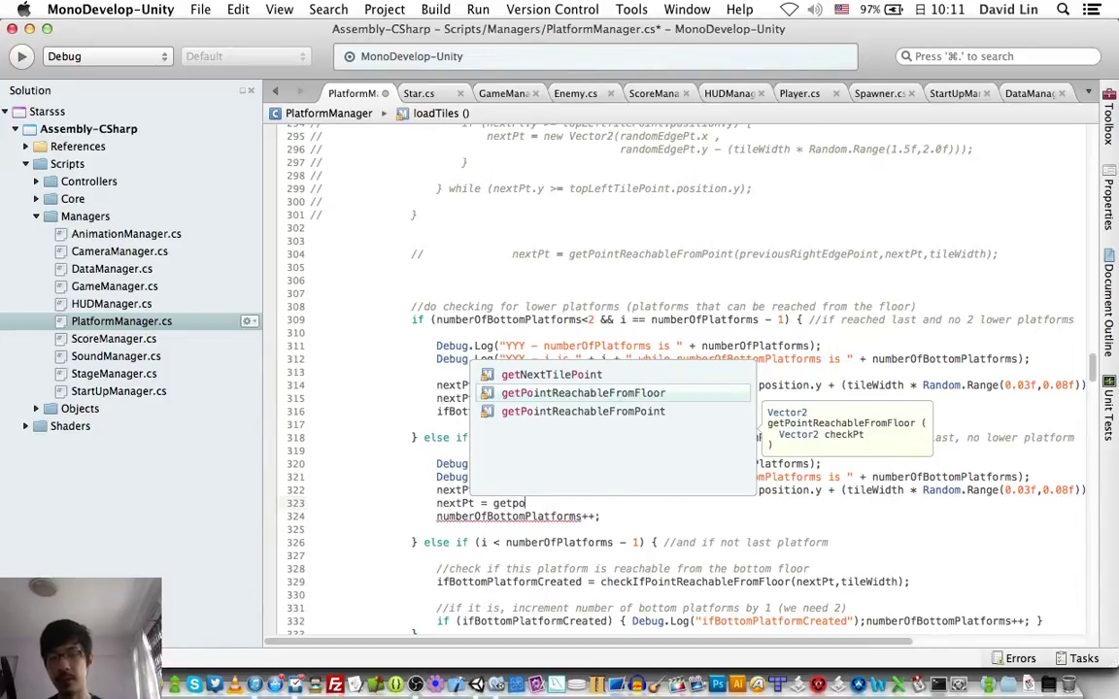
{"action": "key", "text": "Return"}
{"action": "type", "text": "(nex"}
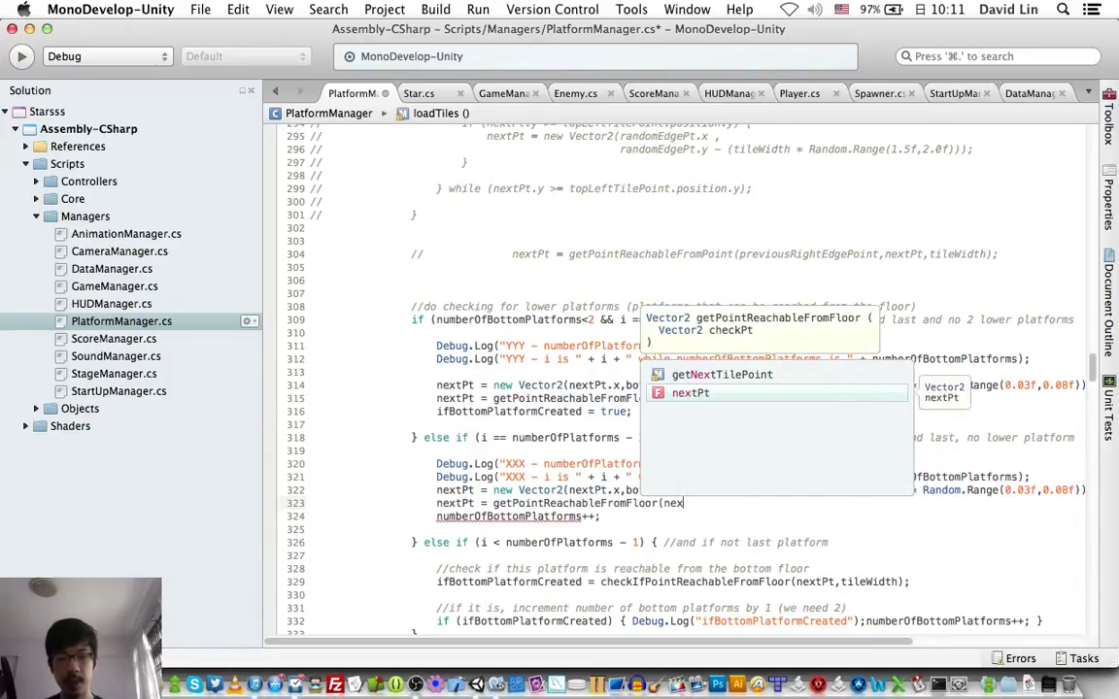
{"action": "type", "text": "tPt);"}
{"action": "key", "text": "super+s"}
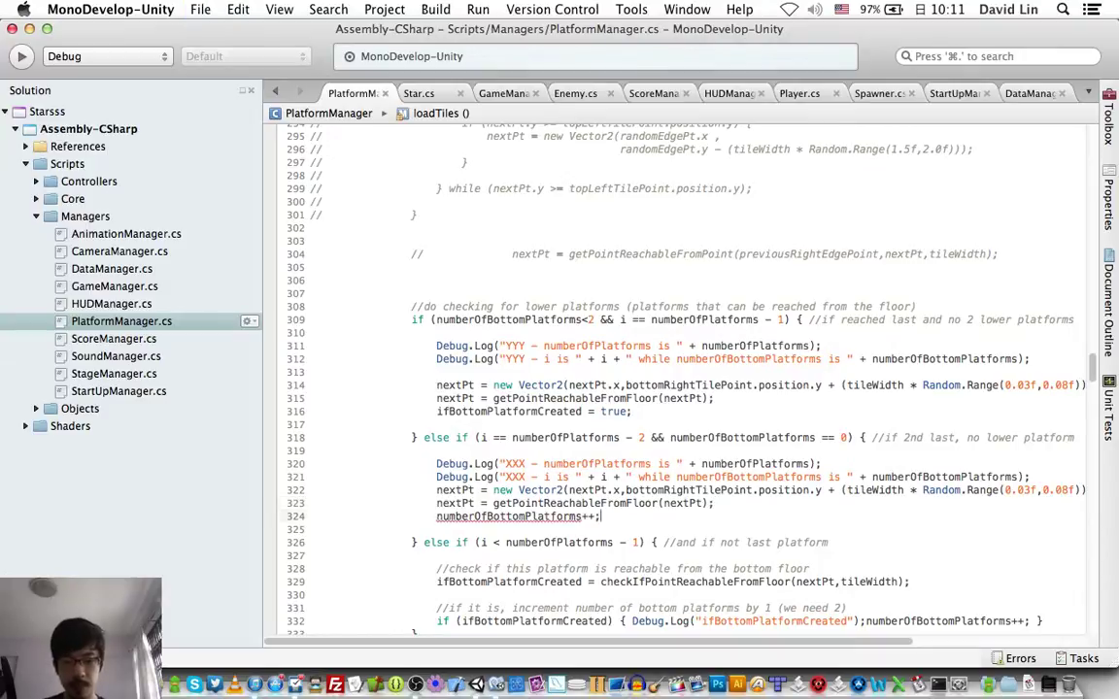
{"action": "key", "text": "Down"}
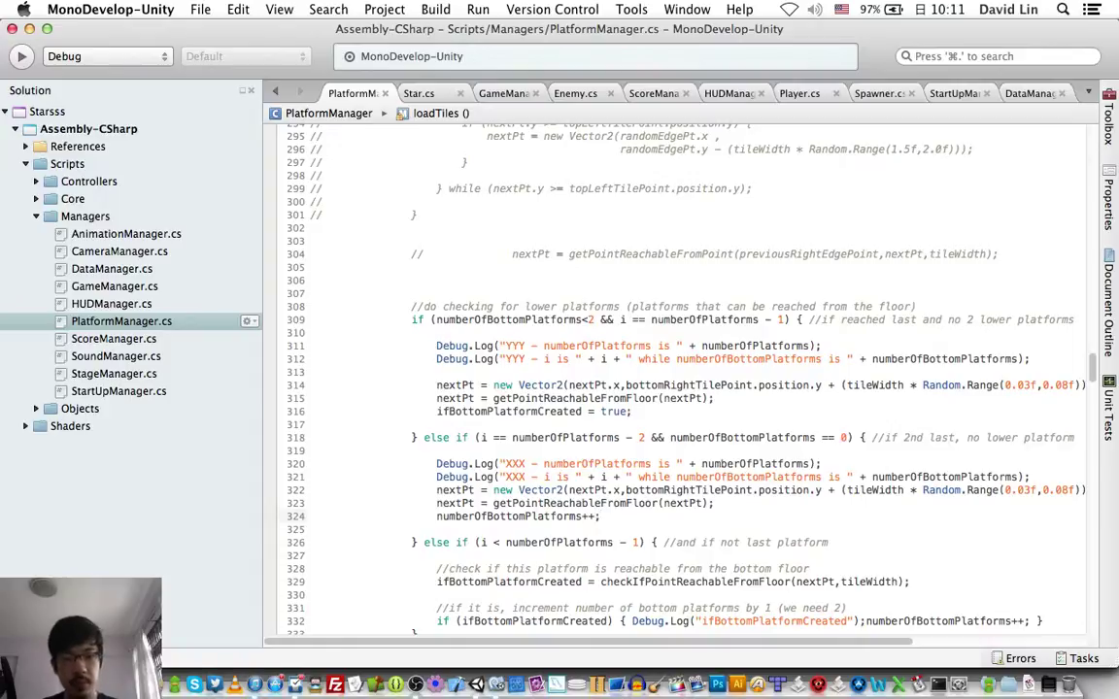
{"action": "key", "text": "super+Tab"}
Switch to Unity and check the CS0266 float-to-int error at PlatformManager.cs line 566
{"action": "key", "text": "super+Tab"}
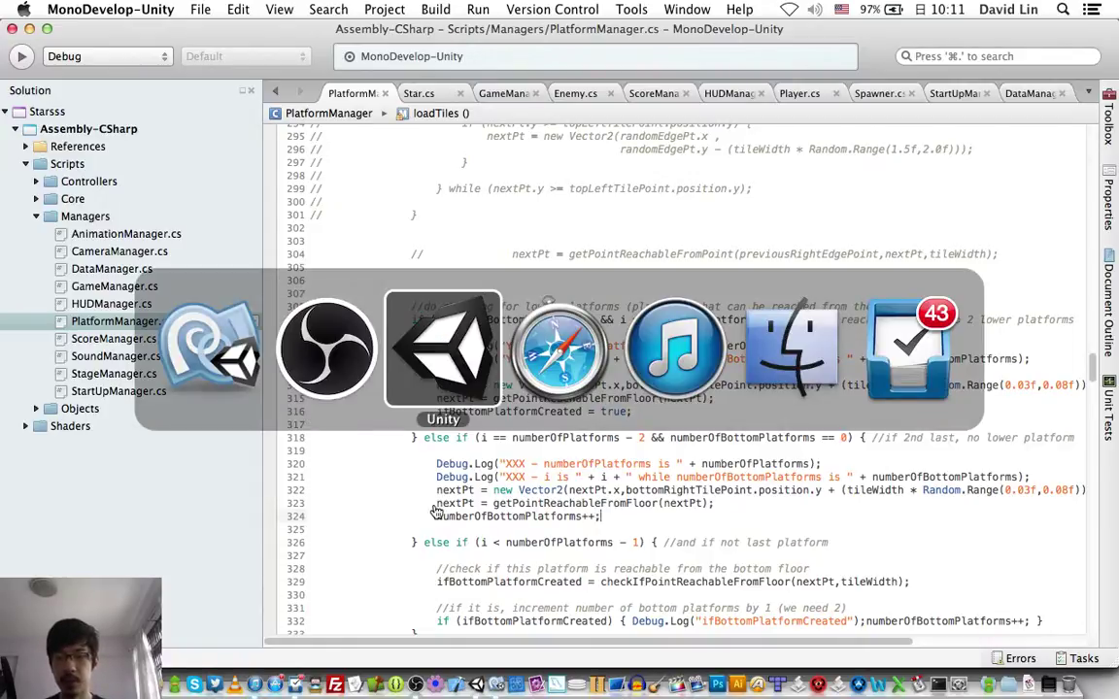
{"action": "key", "text": "super+Tab"}
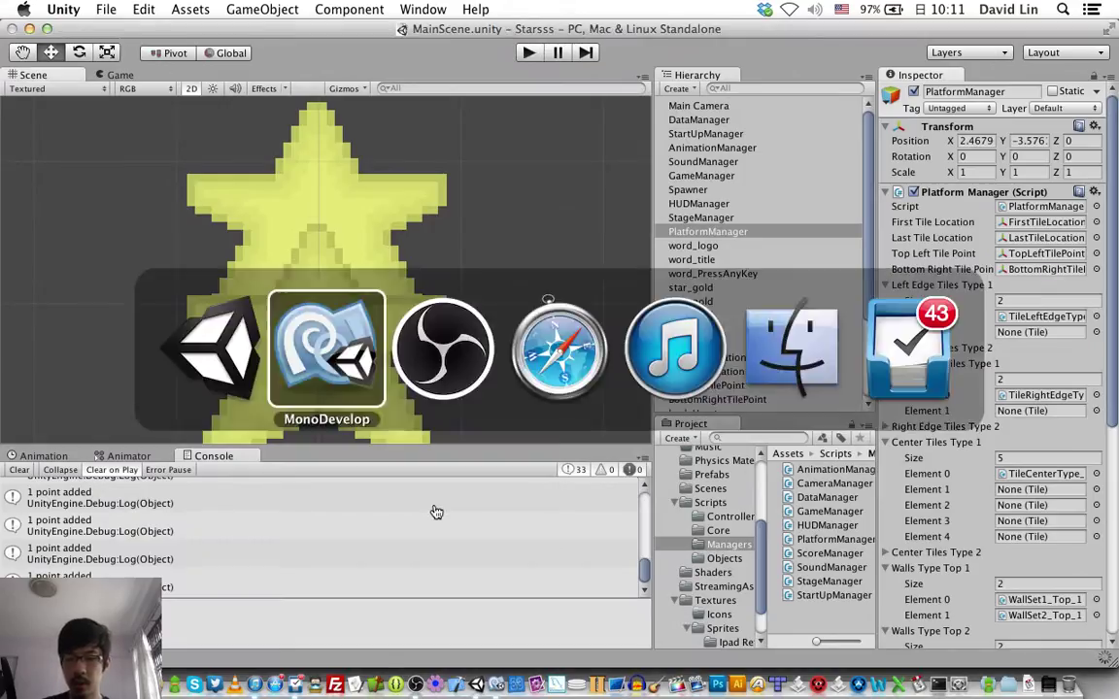
{"action": "key", "text": "super+Tab"}
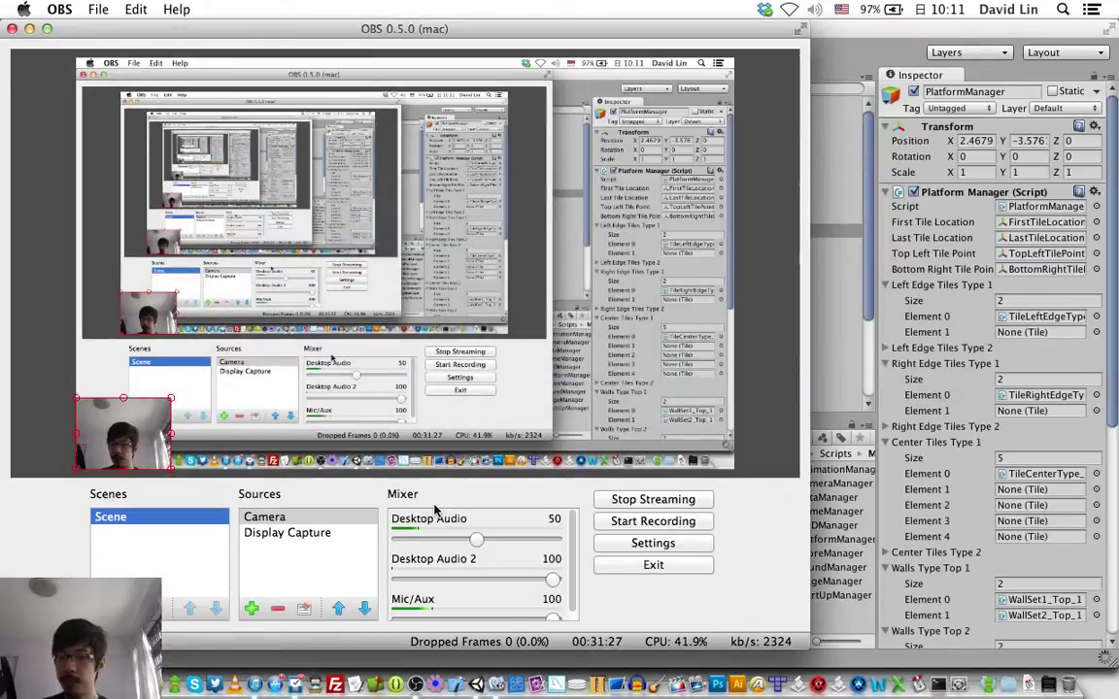
{"action": "key", "text": "super+Tab"}
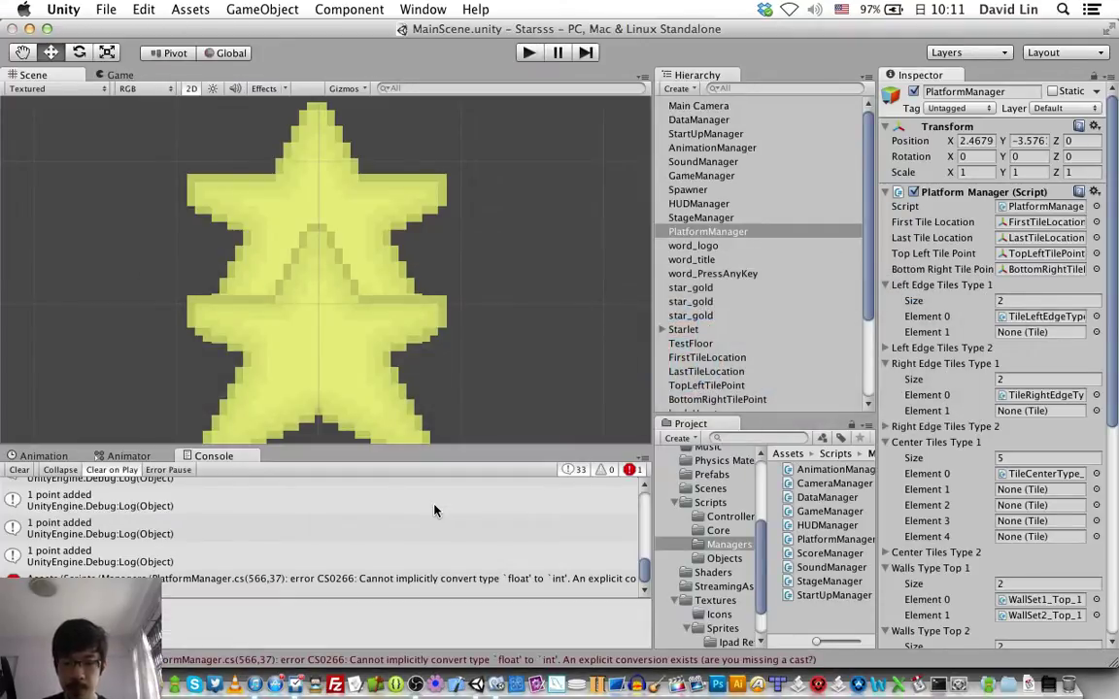
{"action": "key", "text": "super+Tab"}
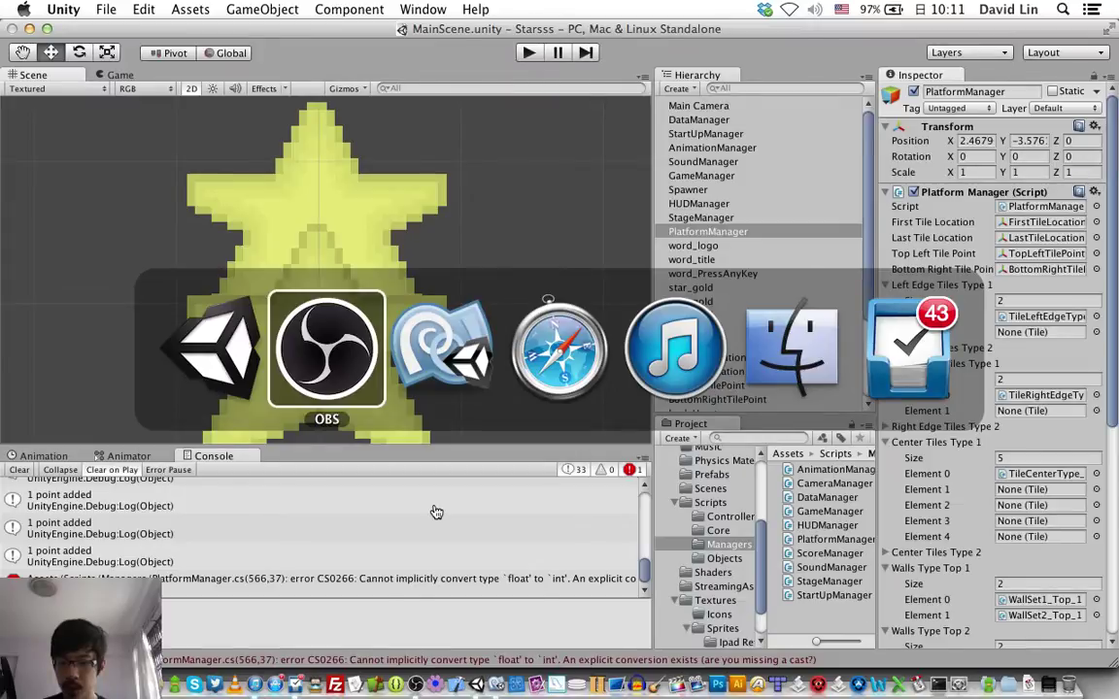
{"action": "key", "text": "super+Tab"}
{"action": "key", "text": "super+Tab"}
{"action": "key", "text": "super+Tab"}
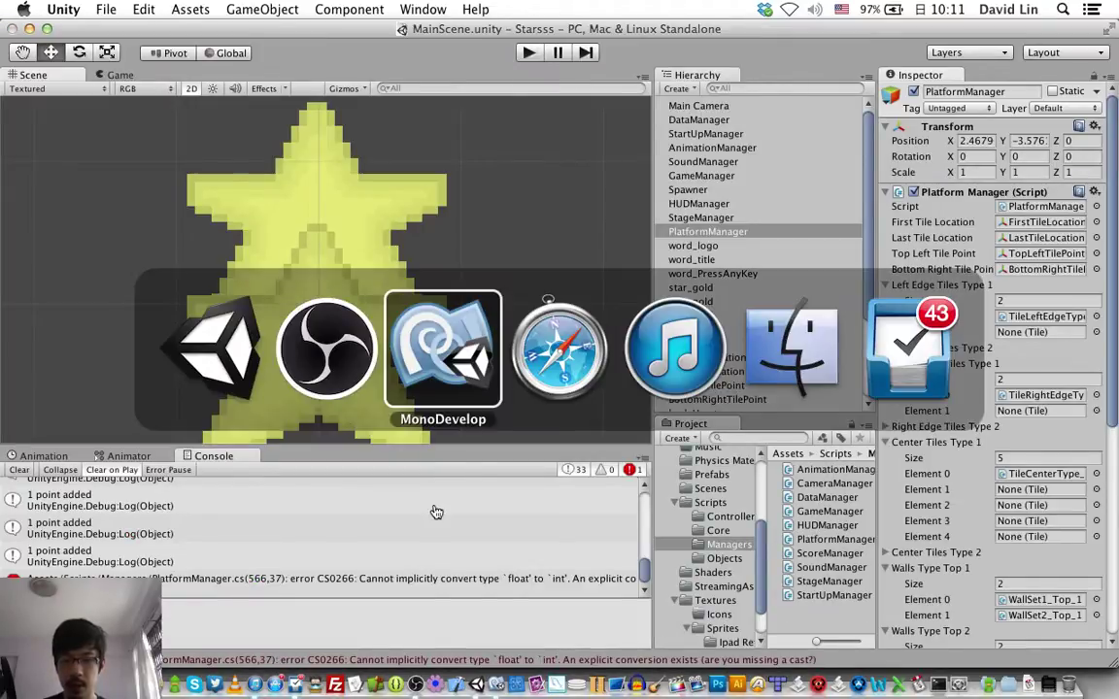
Declare xIncrement on line 566 as float, negate it with -1.0f, save, and return to Unity
{"action": "scroll", "coordinate": [489, 486], "scroll_direction": "down", "scroll_amount": 5}
{"action": "scroll", "coordinate": [489, 485], "scroll_direction": "down", "scroll_amount": 5}
{"action": "scroll", "coordinate": [489, 486], "scroll_direction": "down", "scroll_amount": 5}
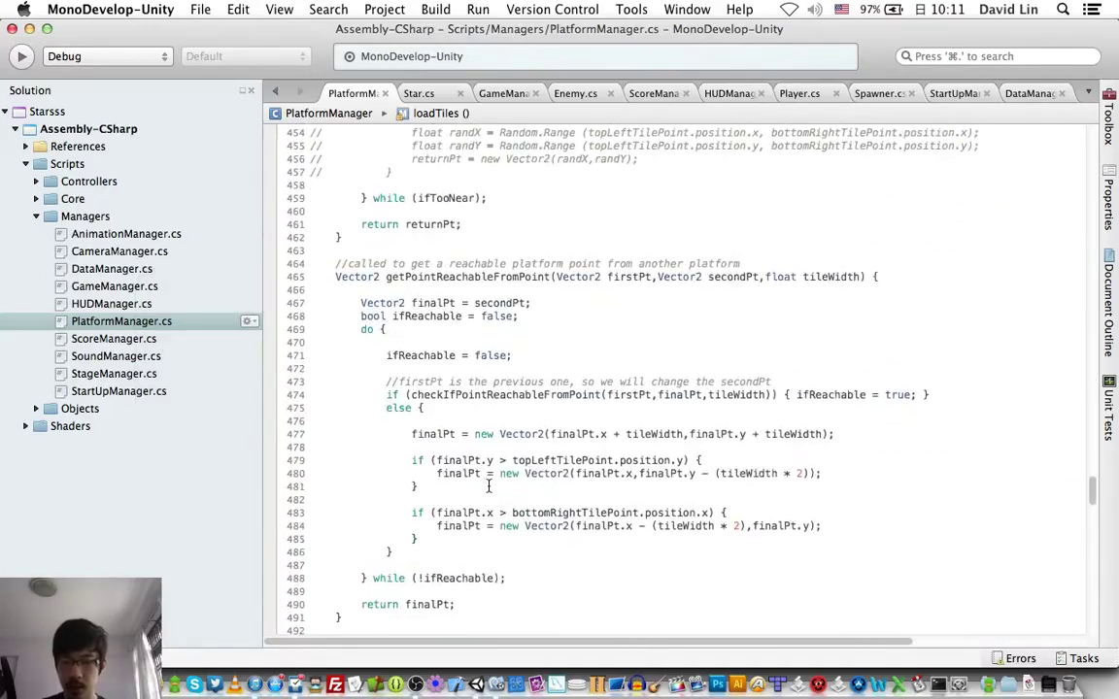
{"action": "scroll", "coordinate": [488, 486], "scroll_direction": "down", "scroll_amount": 10}
{"action": "scroll", "coordinate": [489, 486], "scroll_direction": "down", "scroll_amount": 7}
{"action": "scroll", "coordinate": [489, 486], "scroll_direction": "down", "scroll_amount": 3}
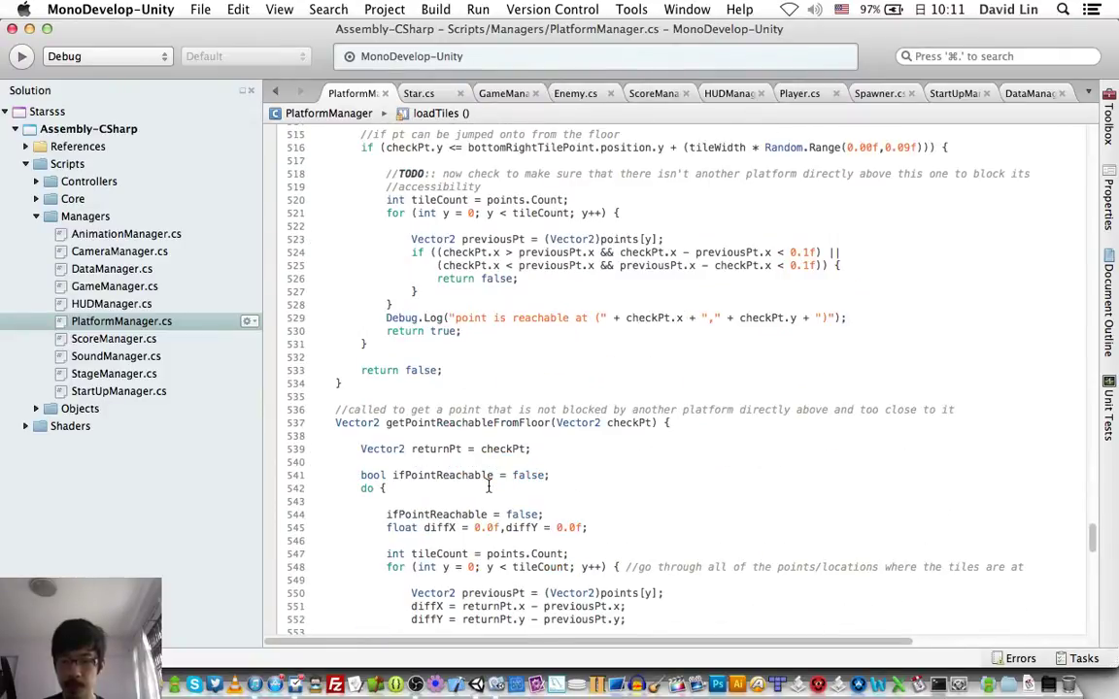
{"action": "scroll", "coordinate": [488, 486], "scroll_direction": "down", "scroll_amount": 12}
{"action": "scroll", "coordinate": [439, 437], "scroll_direction": "down", "scroll_amount": 1}
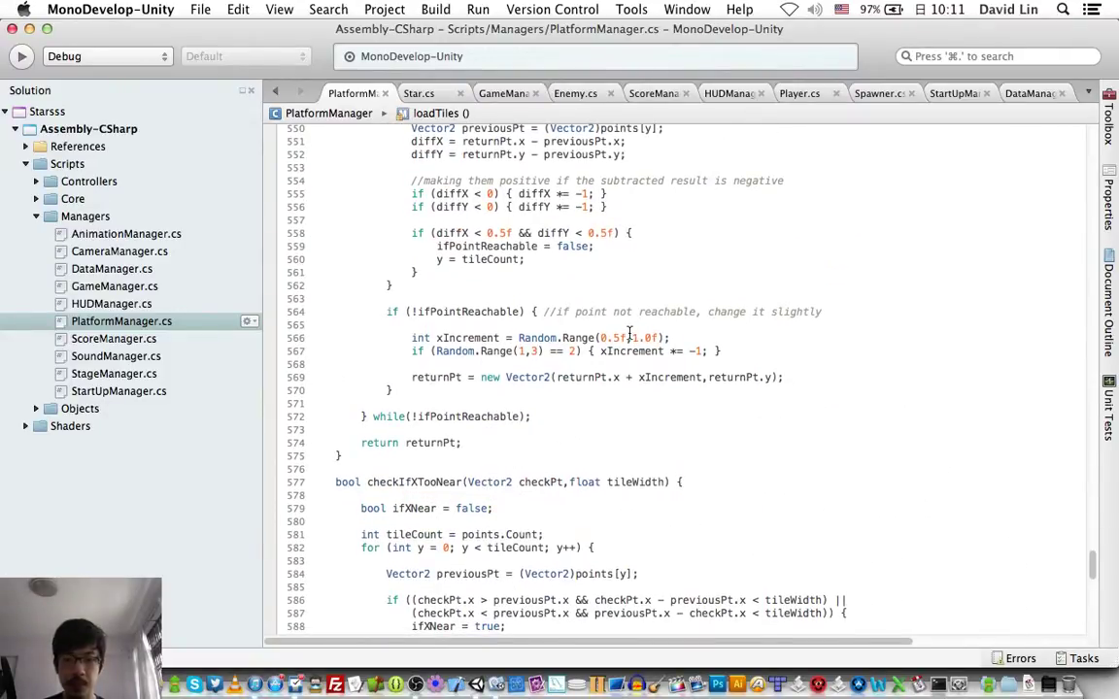
{"action": "double_click", "coordinate": [420, 338]}
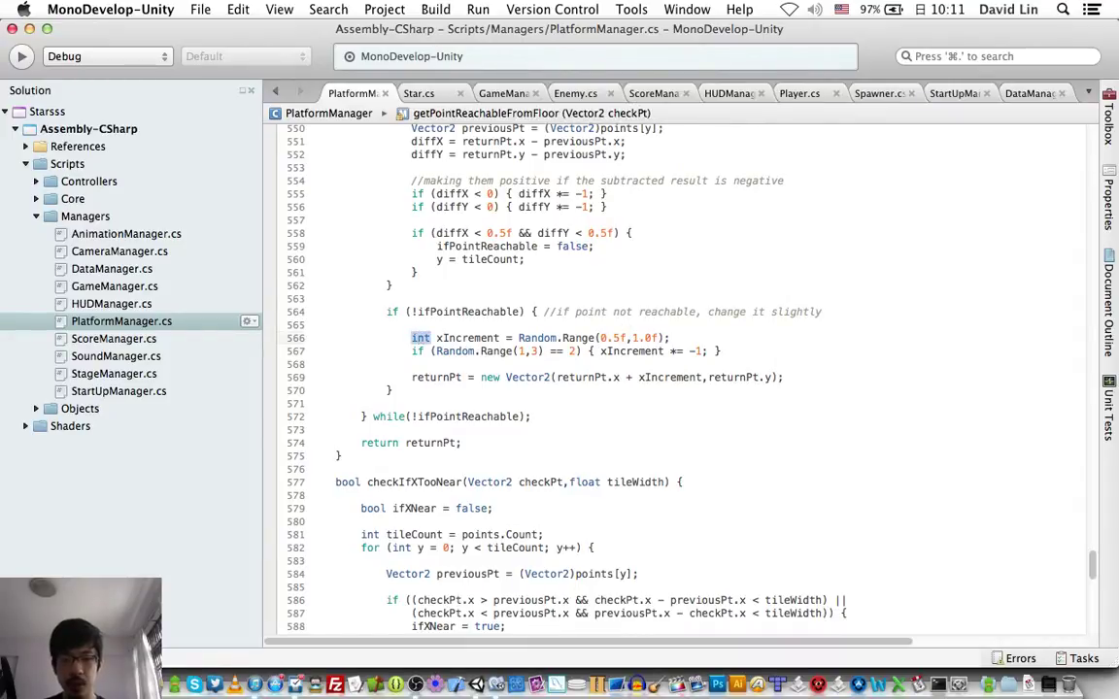
{"action": "type", "text": "float"}
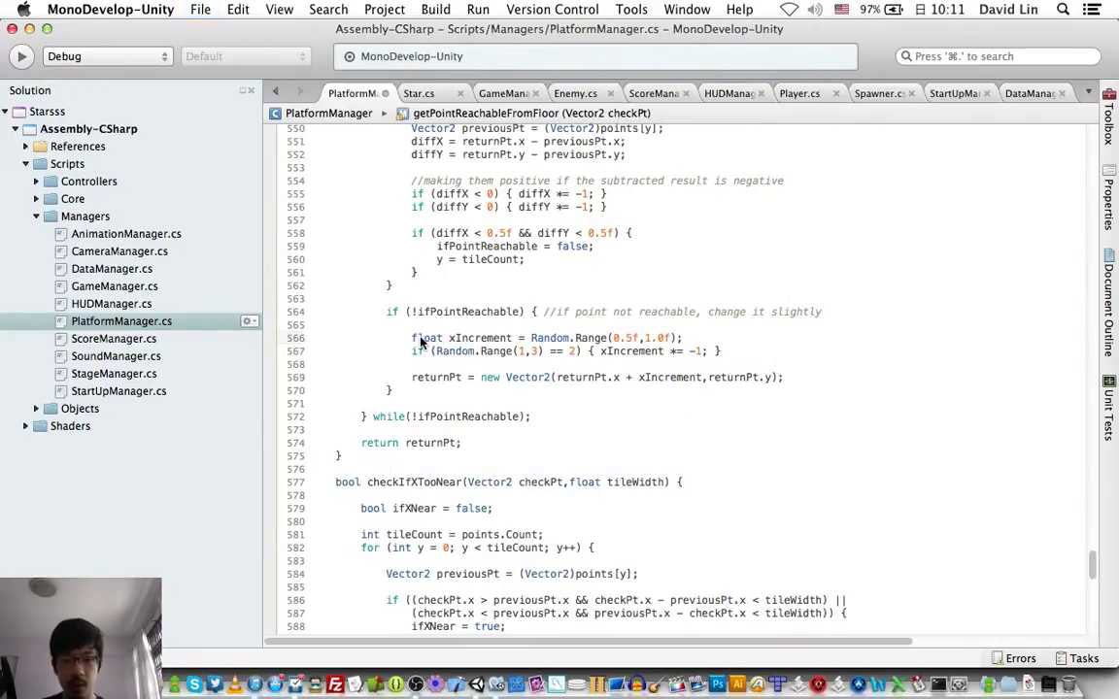
{"action": "left_click", "coordinate": [702, 352]}
{"action": "type", "text": "f"}
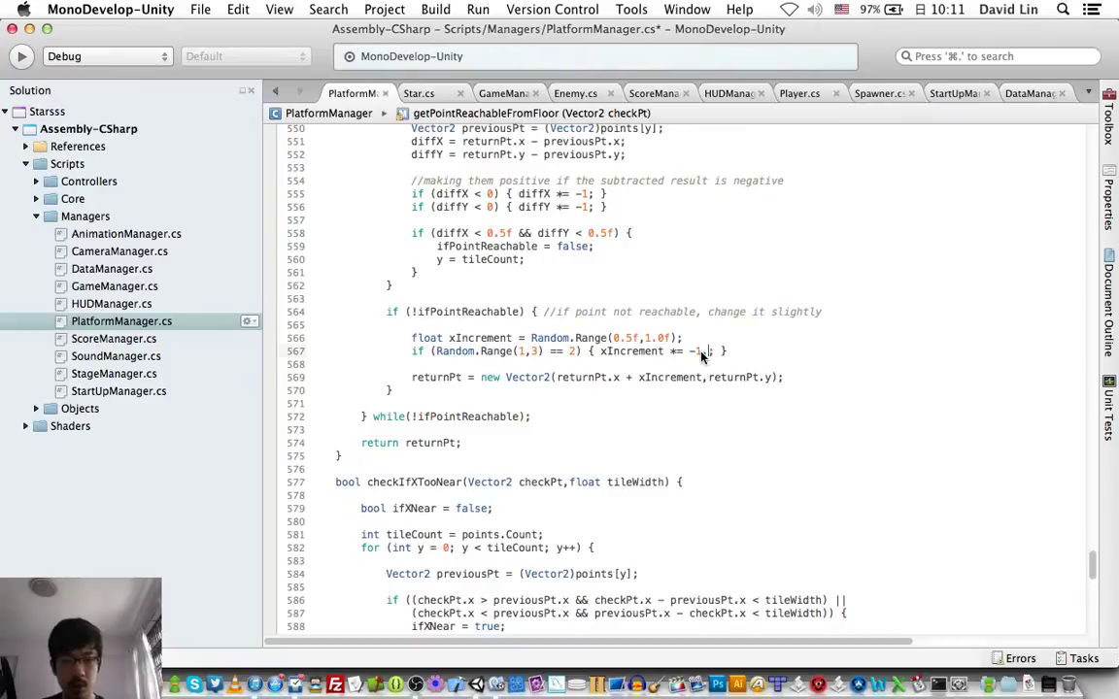
{"action": "type", "text": ".0f"}
{"action": "key", "text": "cmd+s"}
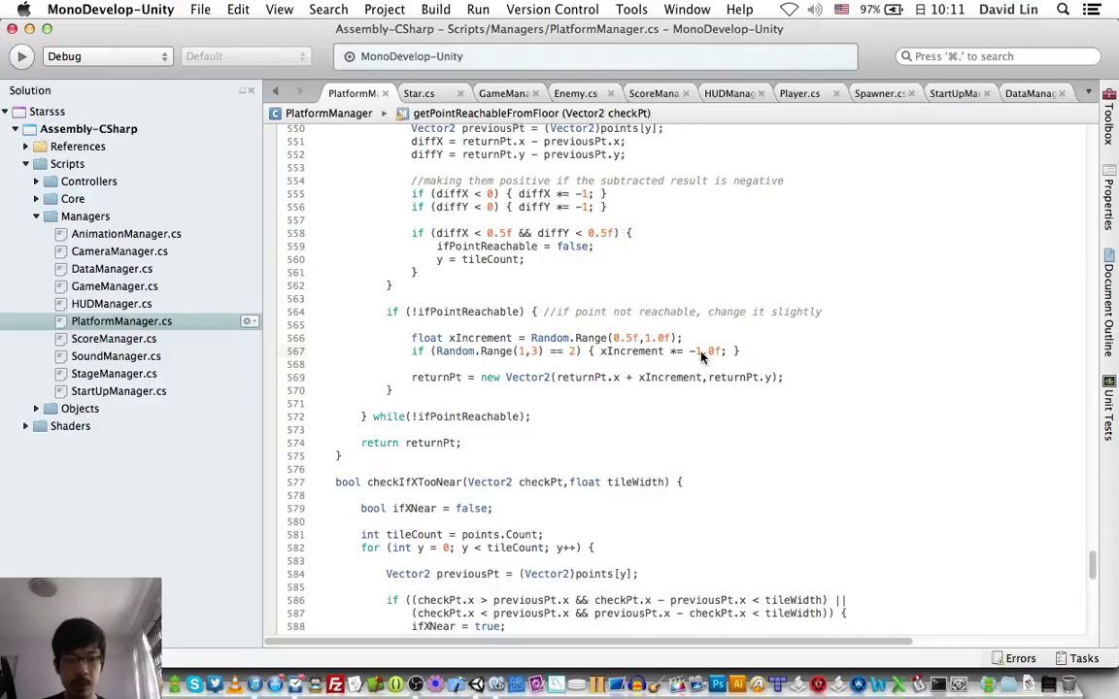
{"action": "key", "text": "super+Tab"}
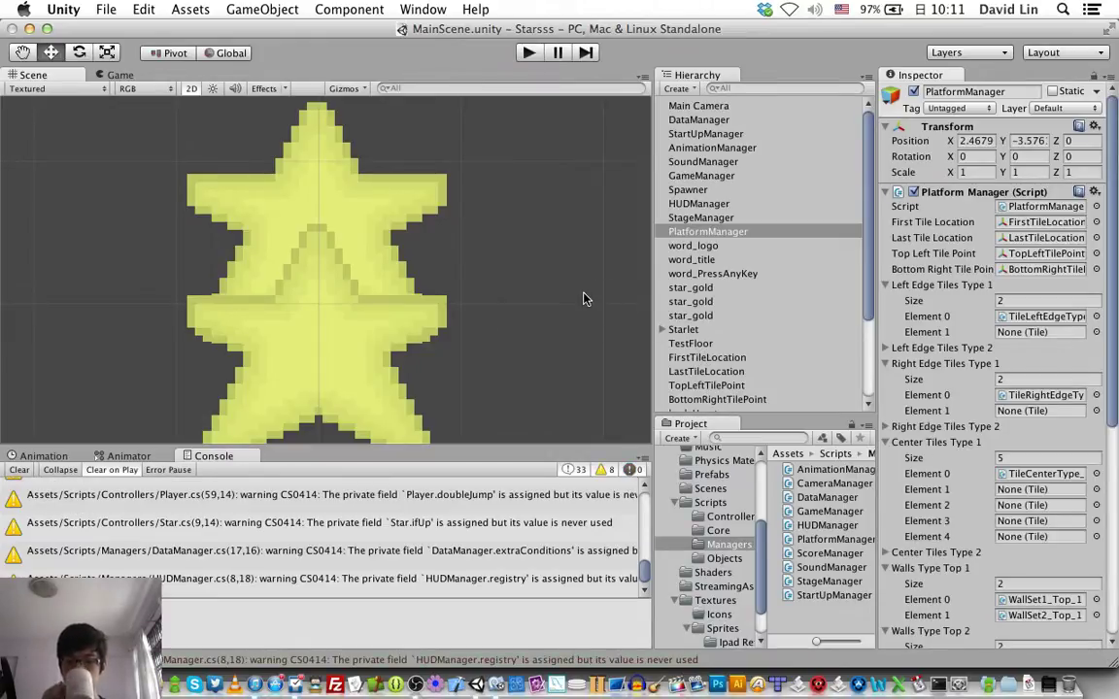
Play the Starsss title screen, then request a force quit of the hung Unity editor
{"action": "key", "text": "super+p"}
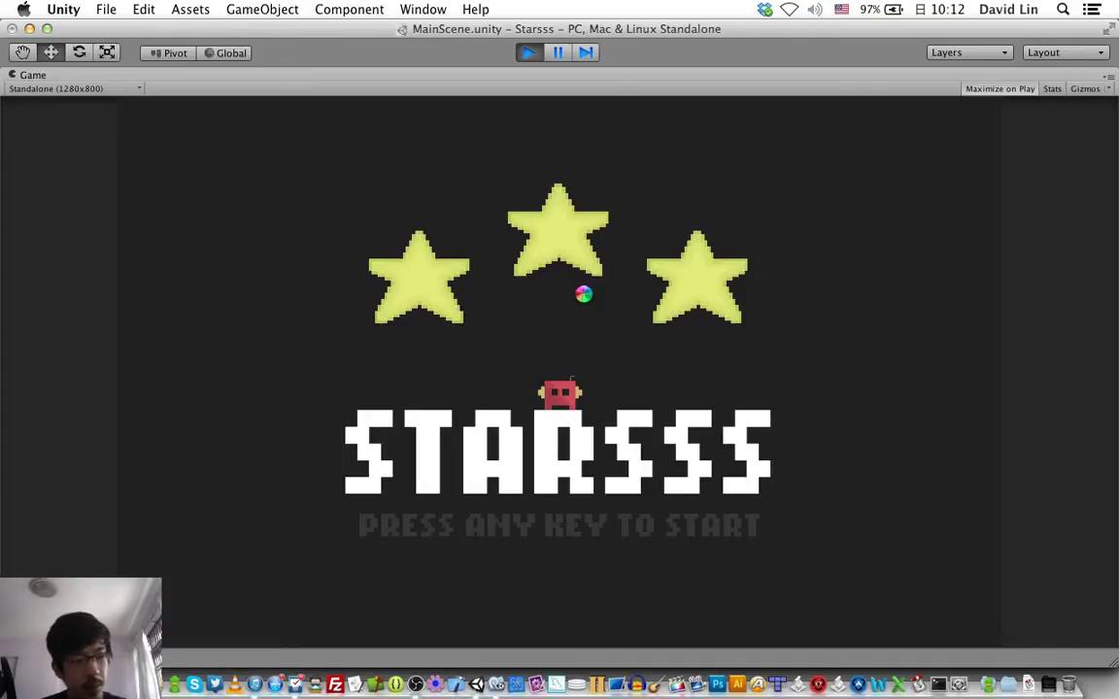
{"action": "key", "text": "cmd+alt+Escape"}
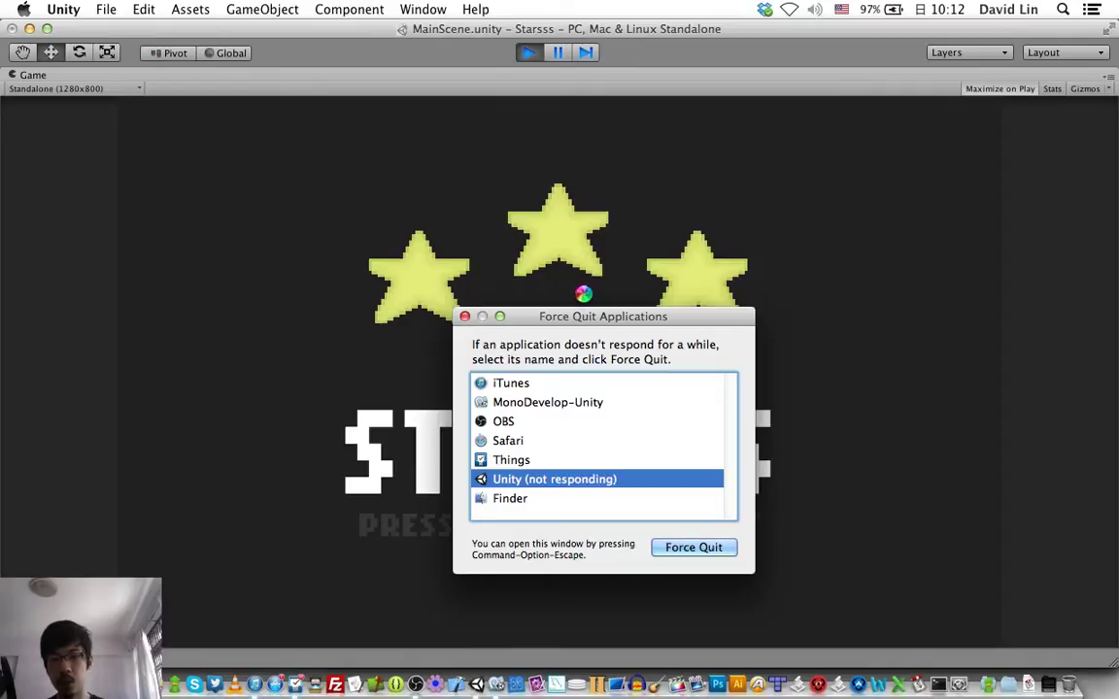
{"action": "key", "text": "Return"}
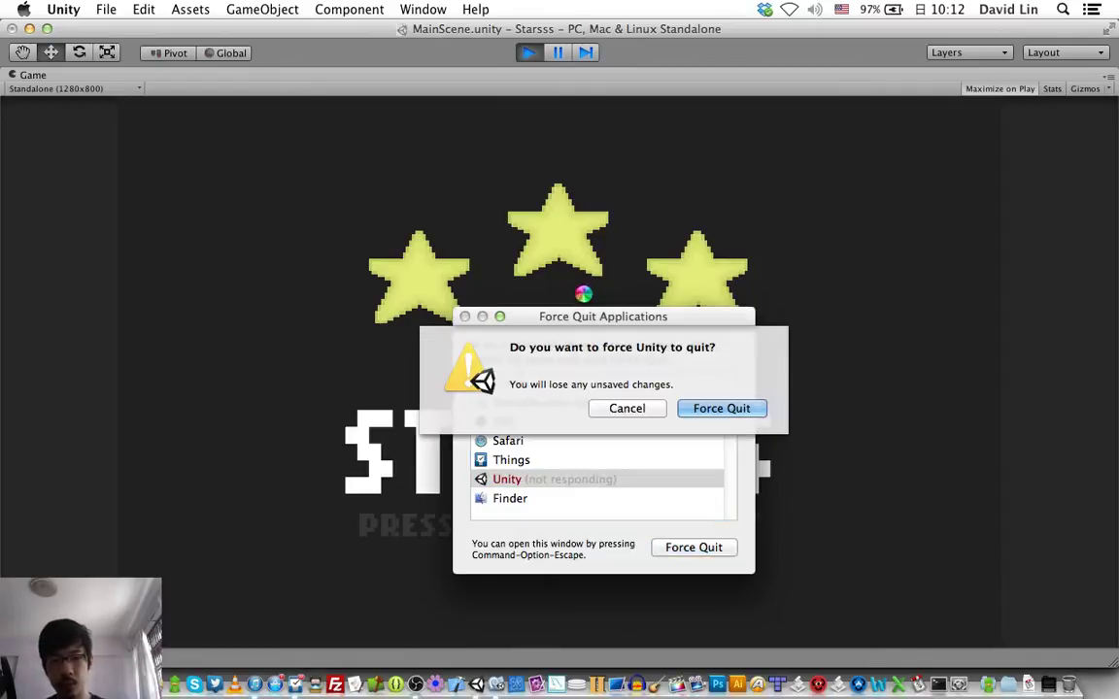
Confirm the Unity force quit, relaunch Unity, dismiss the update notice, and return to MonoDevelop
{"action": "left_click", "coordinate": [719, 408]}
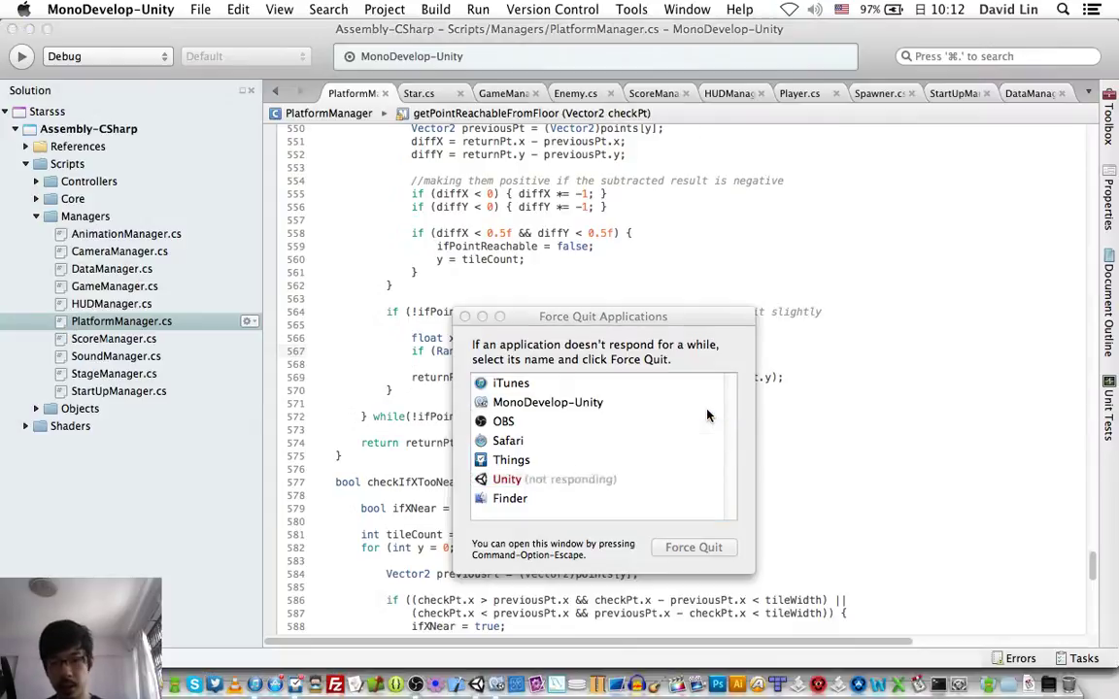
{"action": "left_click", "coordinate": [465, 317]}
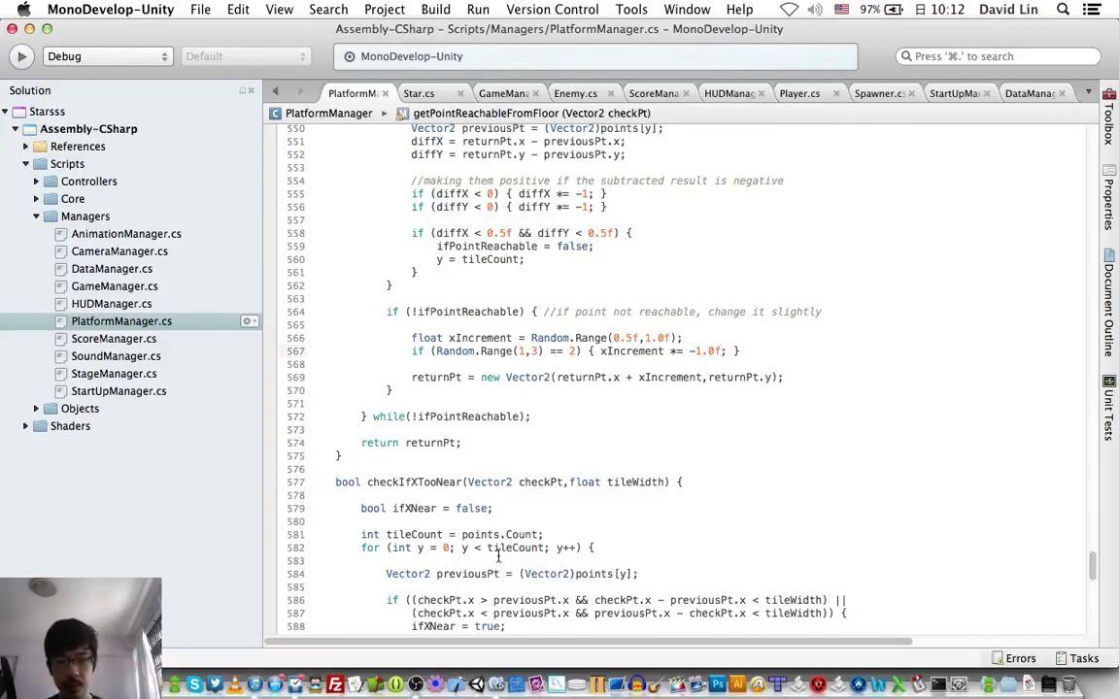
{"action": "left_click", "coordinate": [477, 690]}
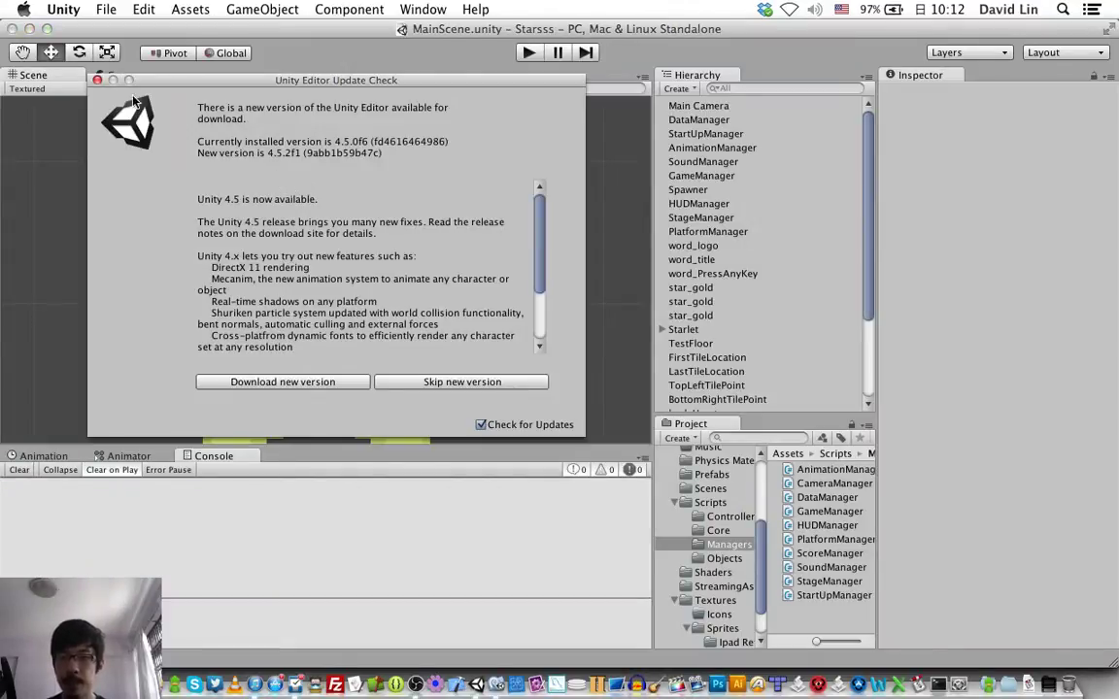
{"action": "left_click", "coordinate": [97, 81]}
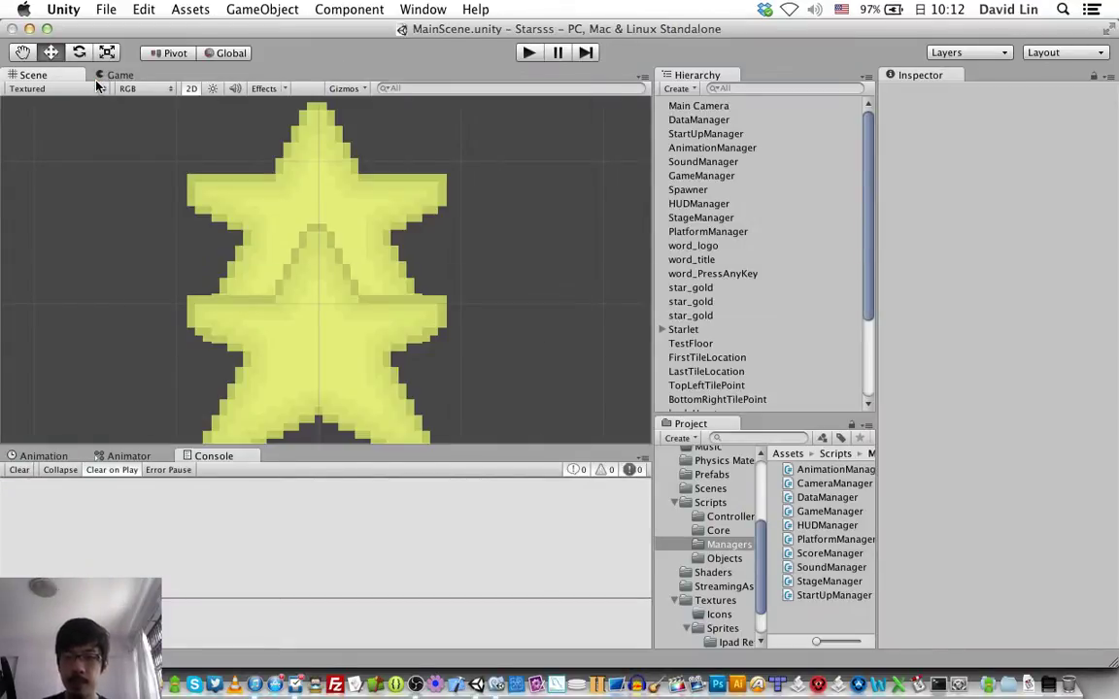
{"action": "key", "text": "super+Tab"}
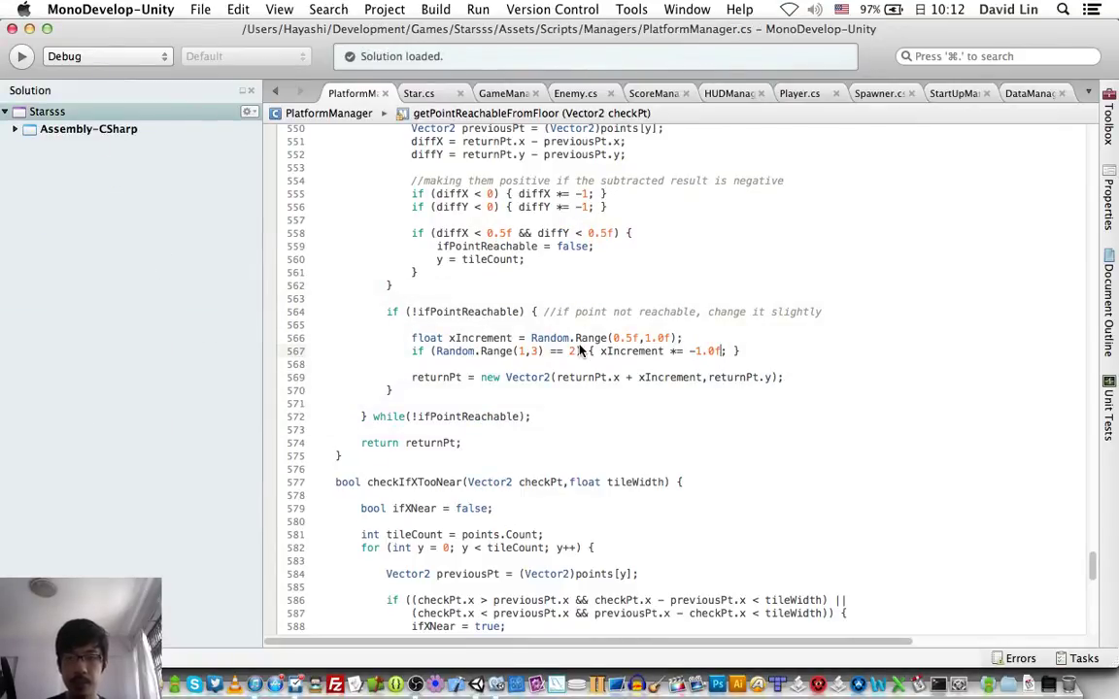
Inspect the 0.5f threshold on line 558 of getPointReachableFromFloor, then switch to Unity
{"action": "left_click", "coordinate": [538, 329]}
{"action": "scroll", "coordinate": [538, 330], "scroll_direction": "down", "scroll_amount": 3}
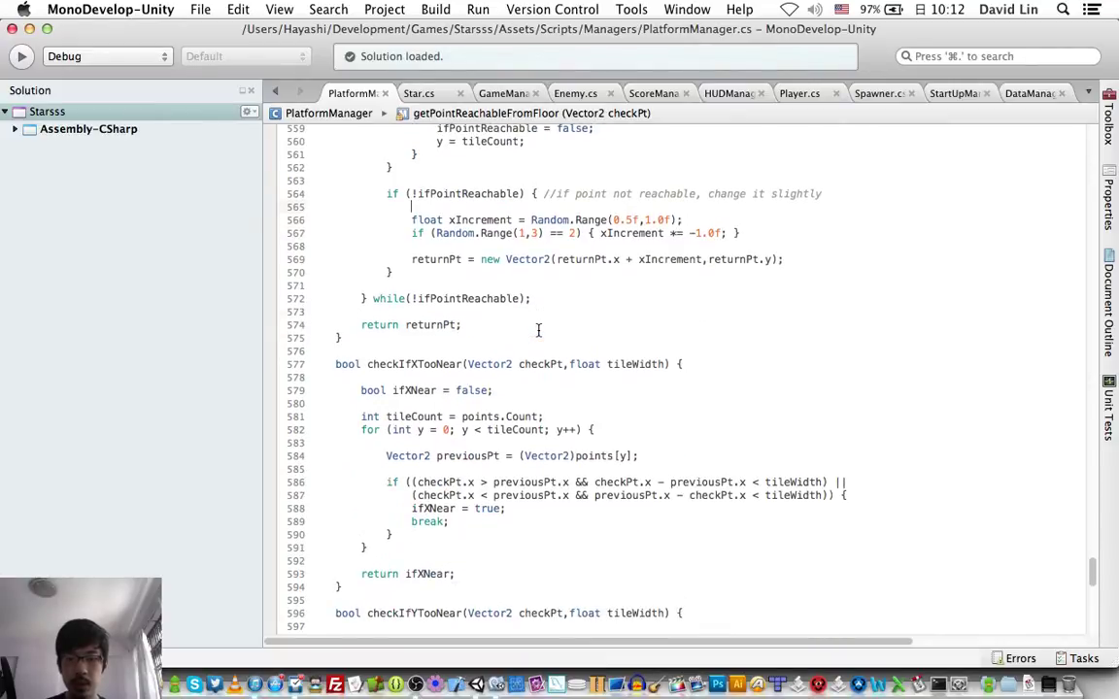
{"action": "scroll", "coordinate": [538, 330], "scroll_direction": "up", "scroll_amount": 5}
{"action": "scroll", "coordinate": [538, 330], "scroll_direction": "up", "scroll_amount": 3}
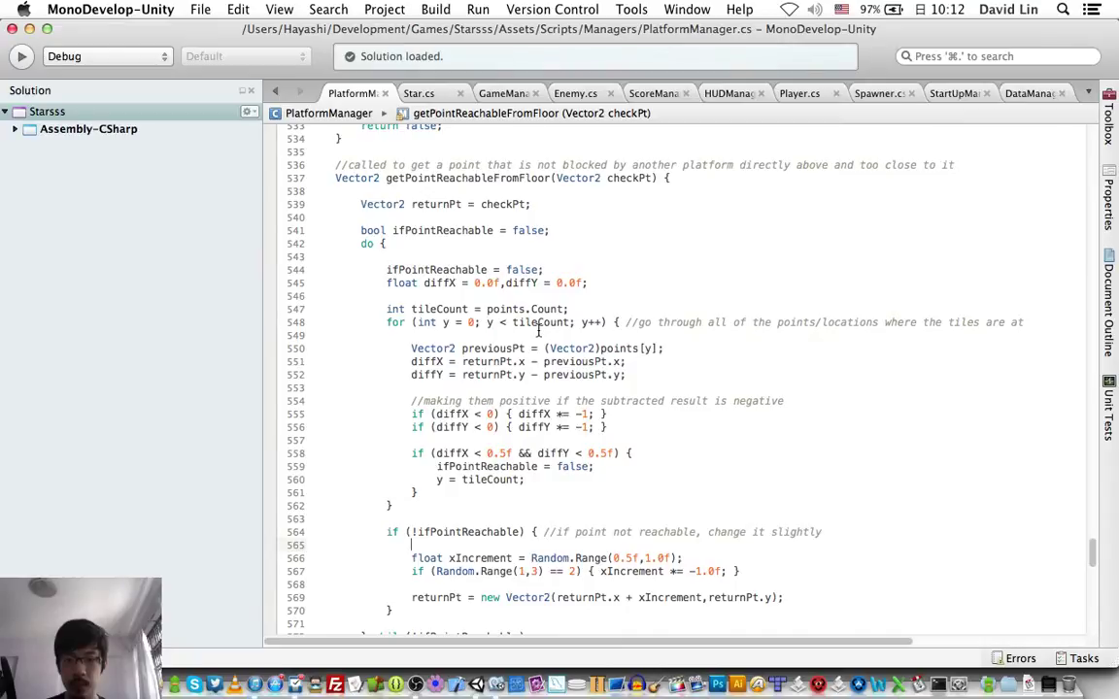
{"action": "left_click", "coordinate": [504, 453]}
{"action": "key", "text": "super+Tab"}
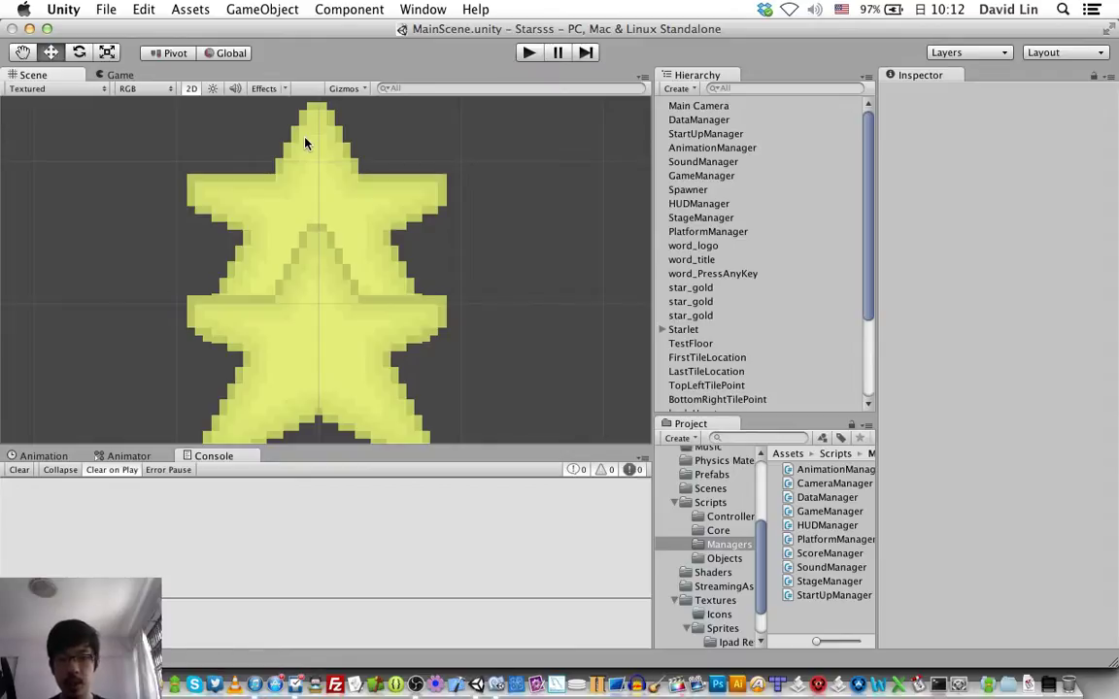
Drag the lower star_gold sprite right to Position X 20.6448, then zoom the Scene view out
{"action": "left_click", "coordinate": [318, 178]}
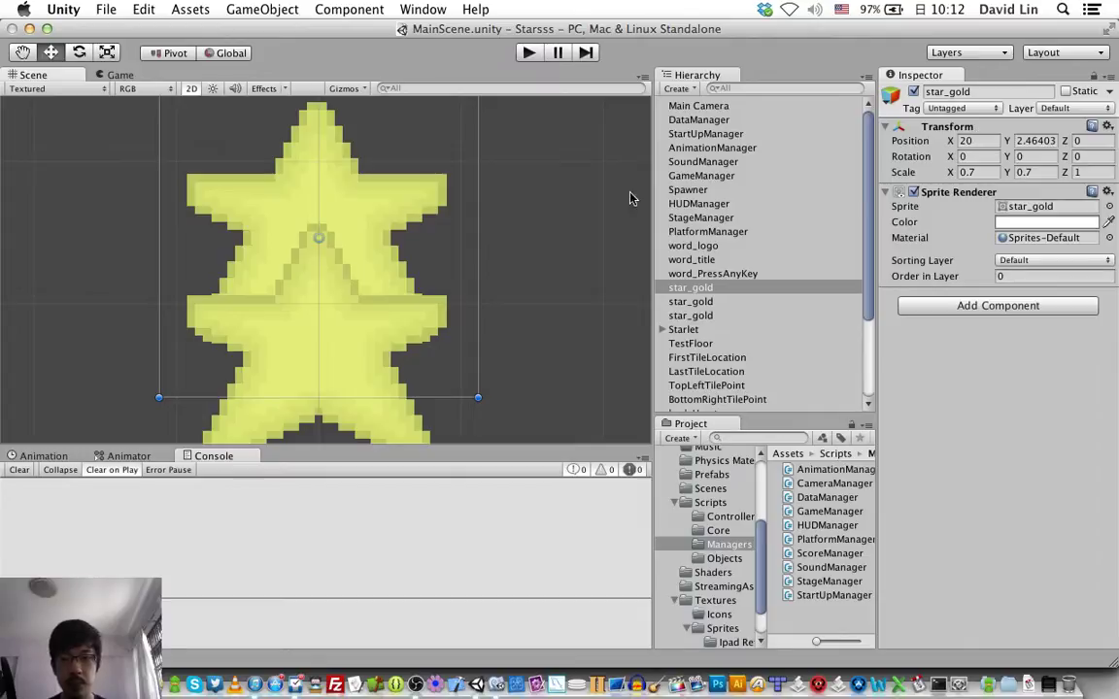
{"action": "left_click", "coordinate": [356, 422]}
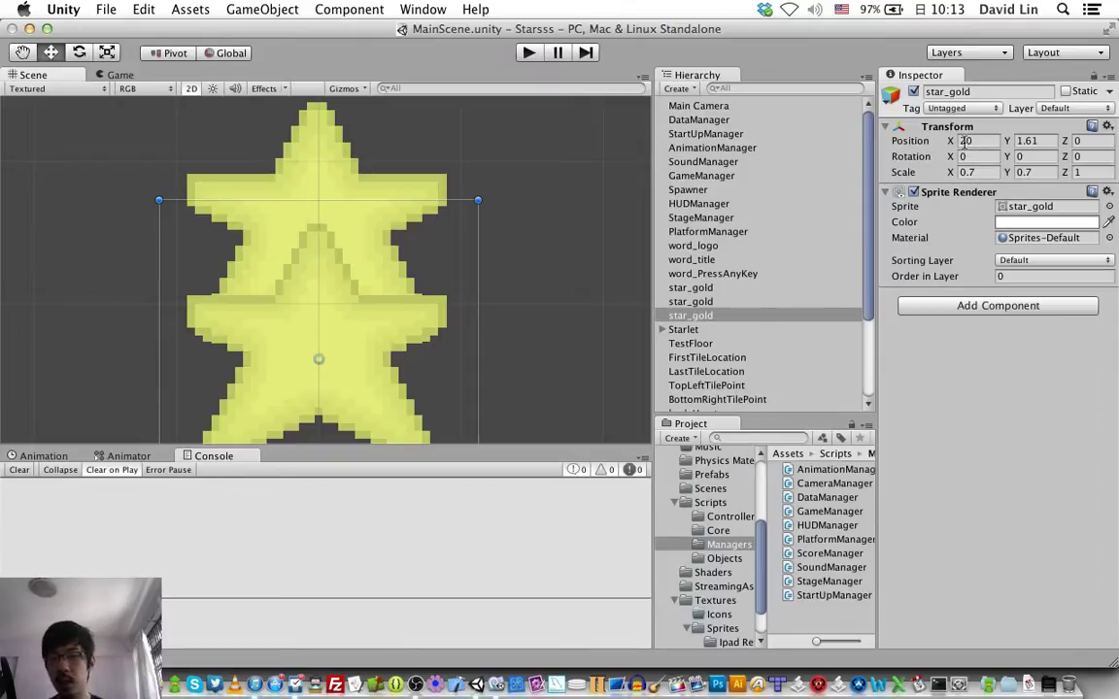
{"action": "left_click_drag", "start_coordinate": [332, 346], "coordinate": [421, 346]}
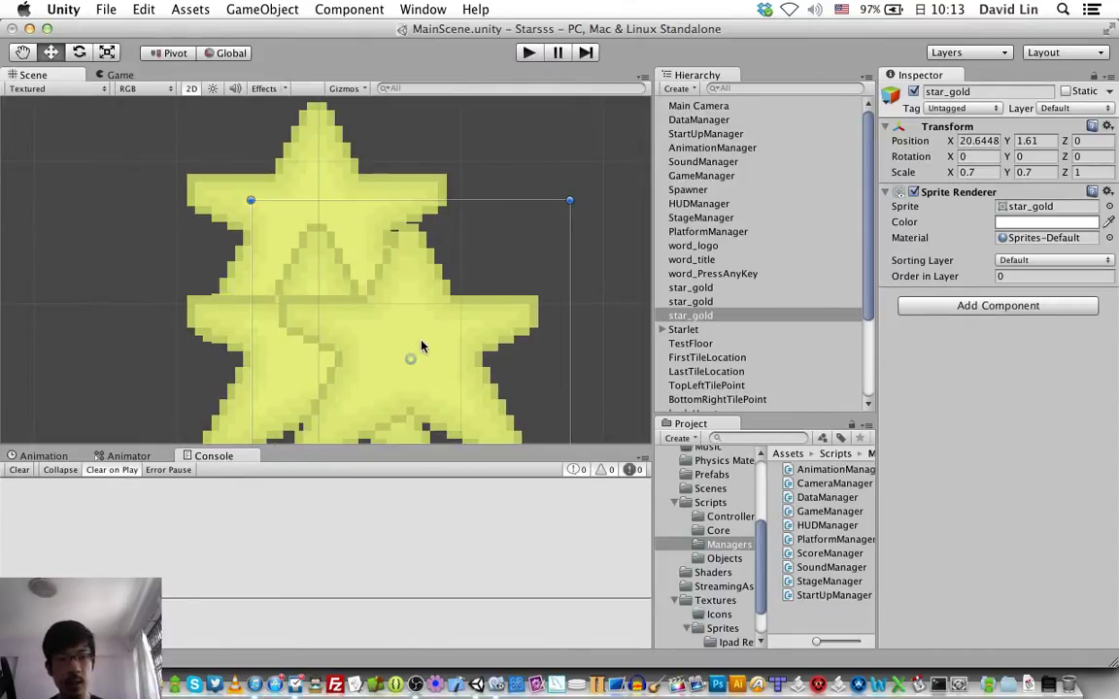
{"action": "scroll", "coordinate": [421, 345], "scroll_direction": "down", "scroll_amount": 5}
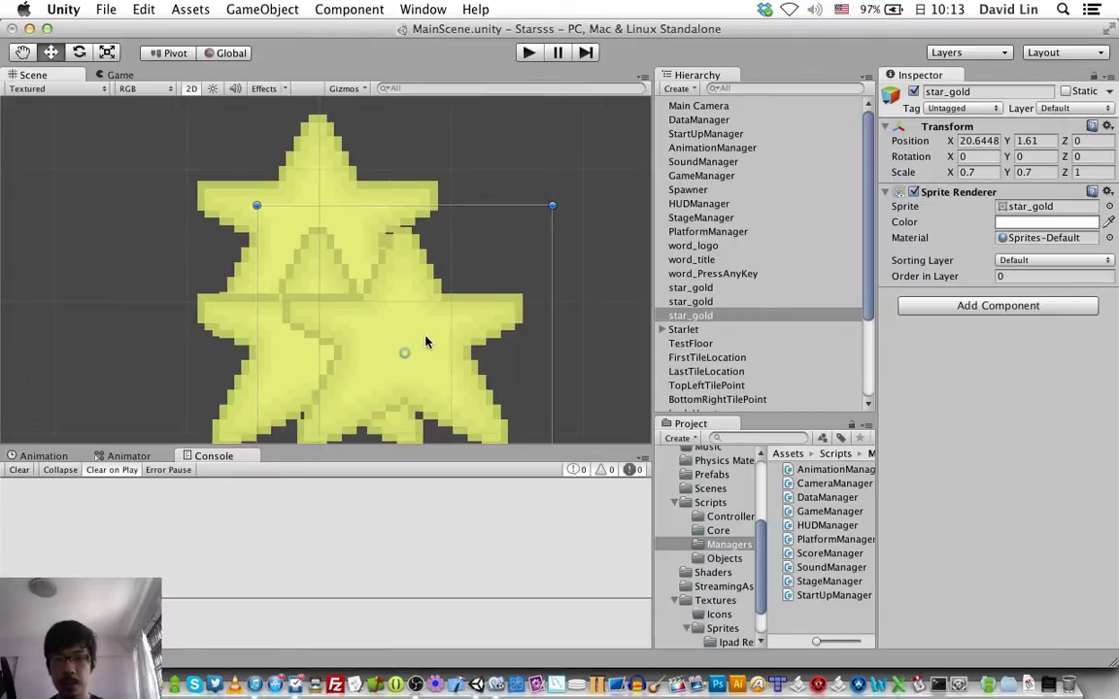
{"action": "scroll", "coordinate": [424, 340], "scroll_direction": "down", "scroll_amount": 2}
{"action": "scroll", "coordinate": [424, 340], "scroll_direction": "down", "scroll_amount": 2}
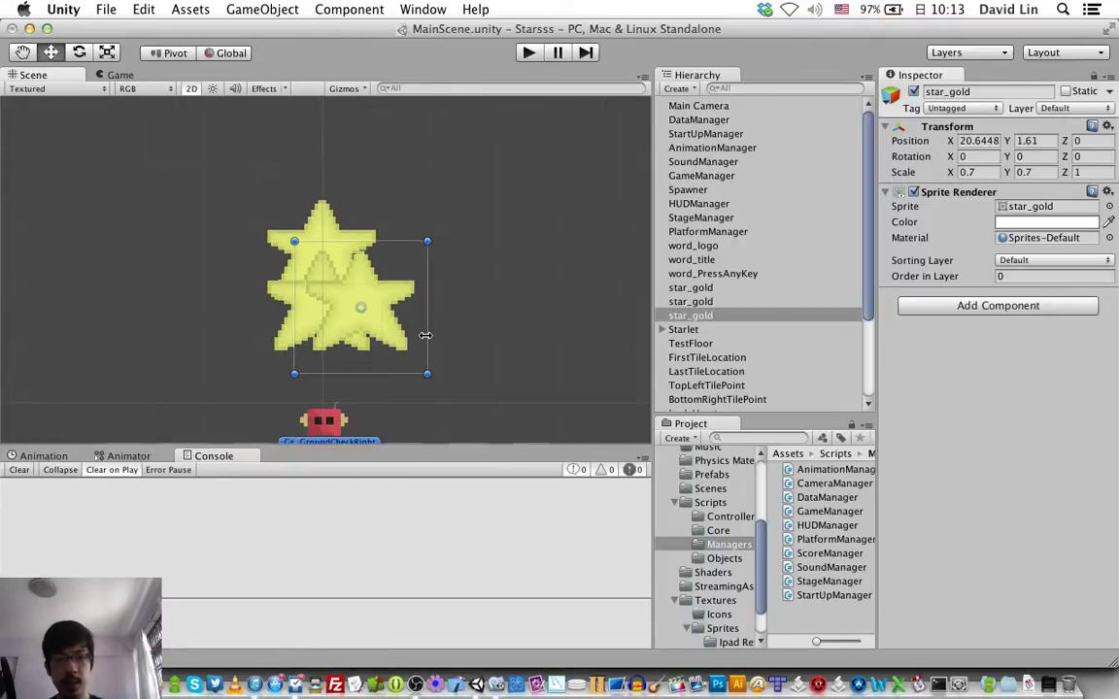
{"action": "scroll", "coordinate": [424, 340], "scroll_direction": "down", "scroll_amount": 2}
{"action": "scroll", "coordinate": [425, 340], "scroll_direction": "down", "scroll_amount": 2}
{"action": "scroll", "coordinate": [424, 340], "scroll_direction": "down", "scroll_amount": 1}
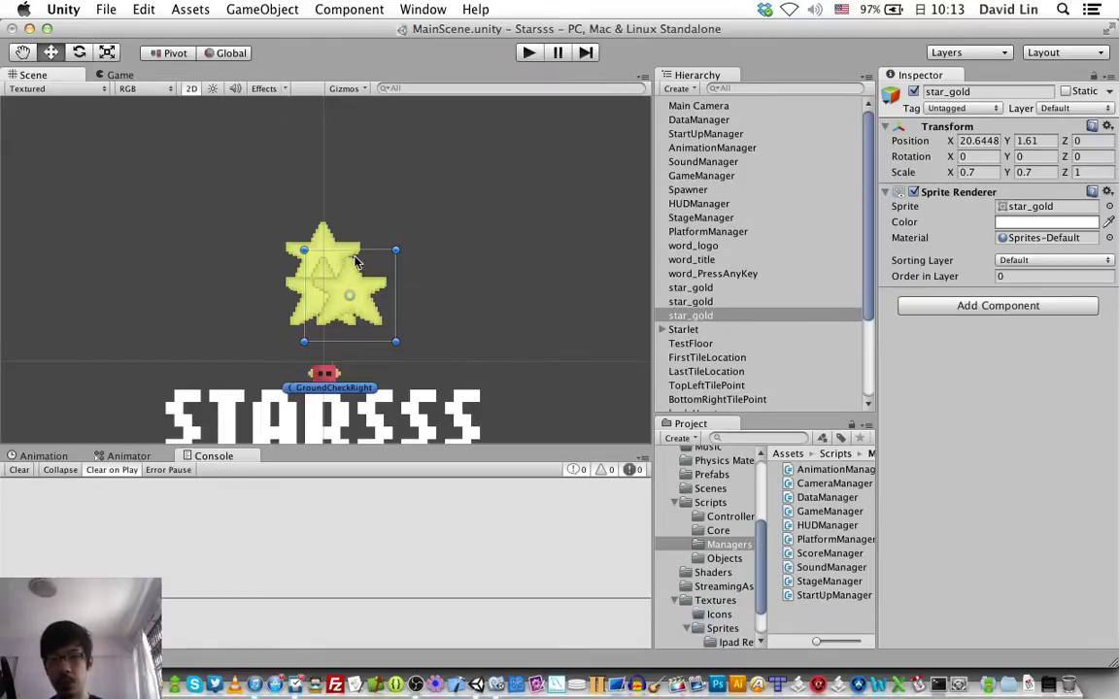
Set the lower star_gold's Position X back to 20 in the Inspector
{"action": "left_click", "coordinate": [979, 141]}
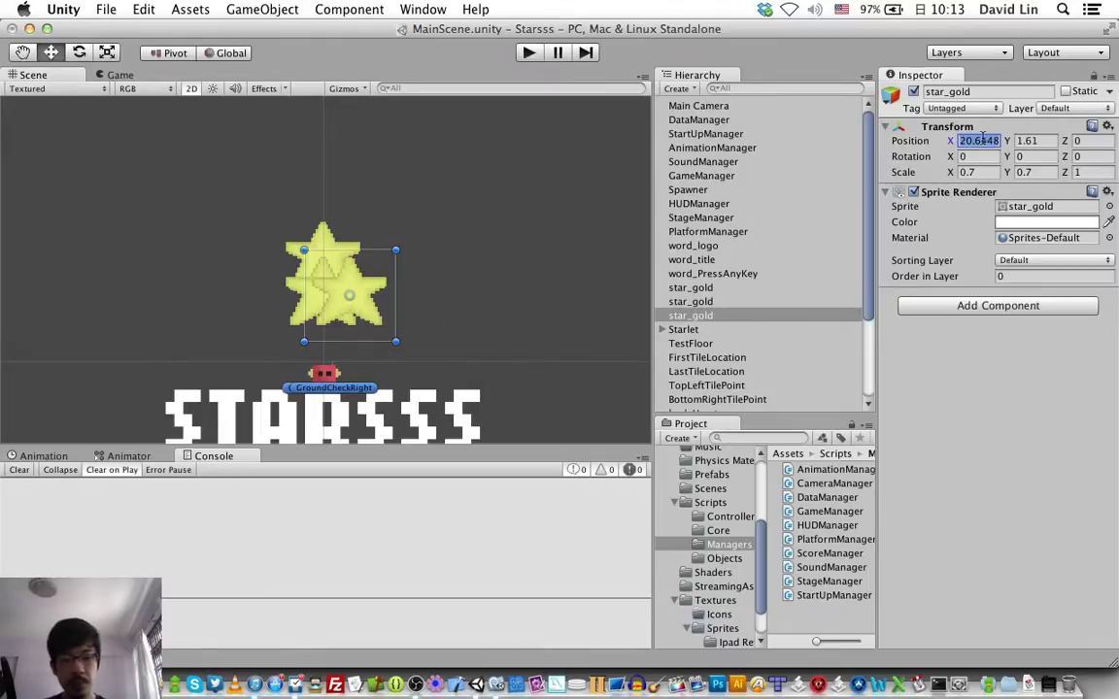
{"action": "type", "text": "20"}
{"action": "key", "text": "Tab"}
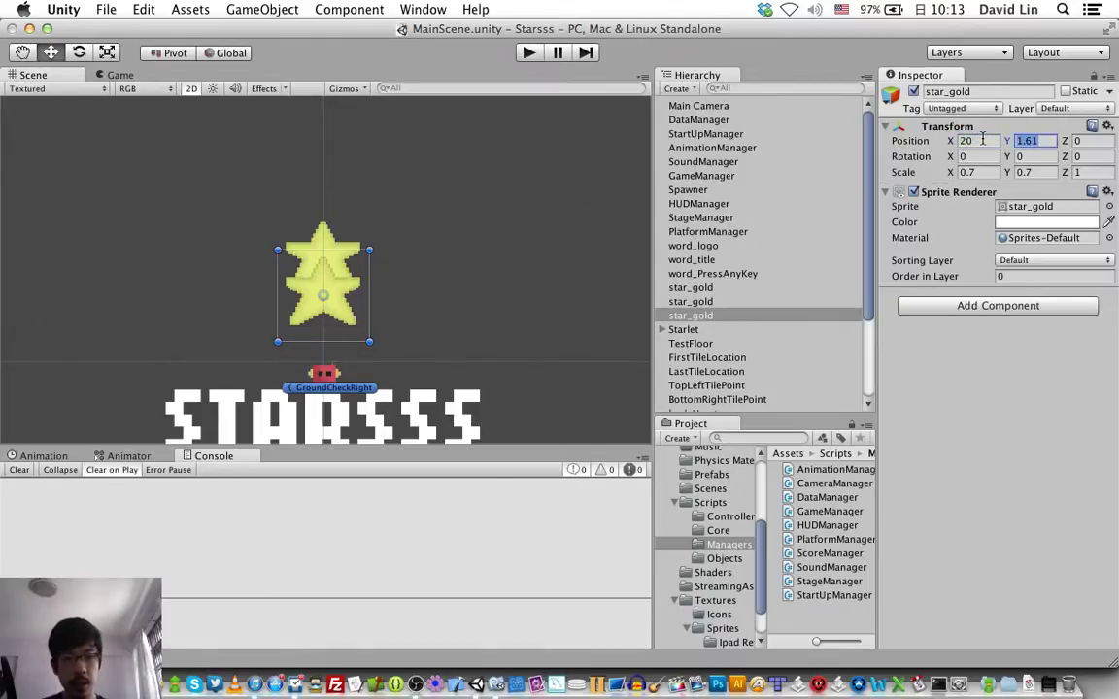
Zoom the Scene back in, select the upper star_gold, and return to MonoDevelop
{"action": "scroll", "coordinate": [404, 291], "scroll_direction": "up", "scroll_amount": 1}
{"action": "scroll", "coordinate": [404, 291], "scroll_direction": "up", "scroll_amount": 1}
{"action": "scroll", "coordinate": [404, 292], "scroll_direction": "up", "scroll_amount": 1}
{"action": "scroll", "coordinate": [404, 291], "scroll_direction": "up", "scroll_amount": 1}
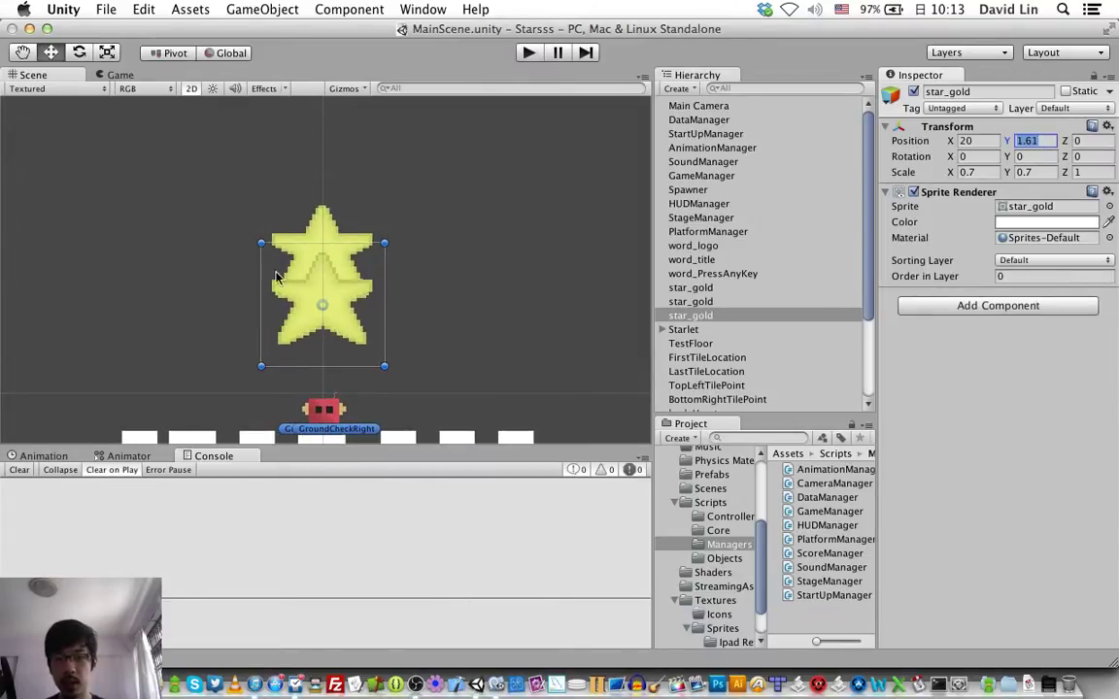
{"action": "left_click", "coordinate": [328, 221]}
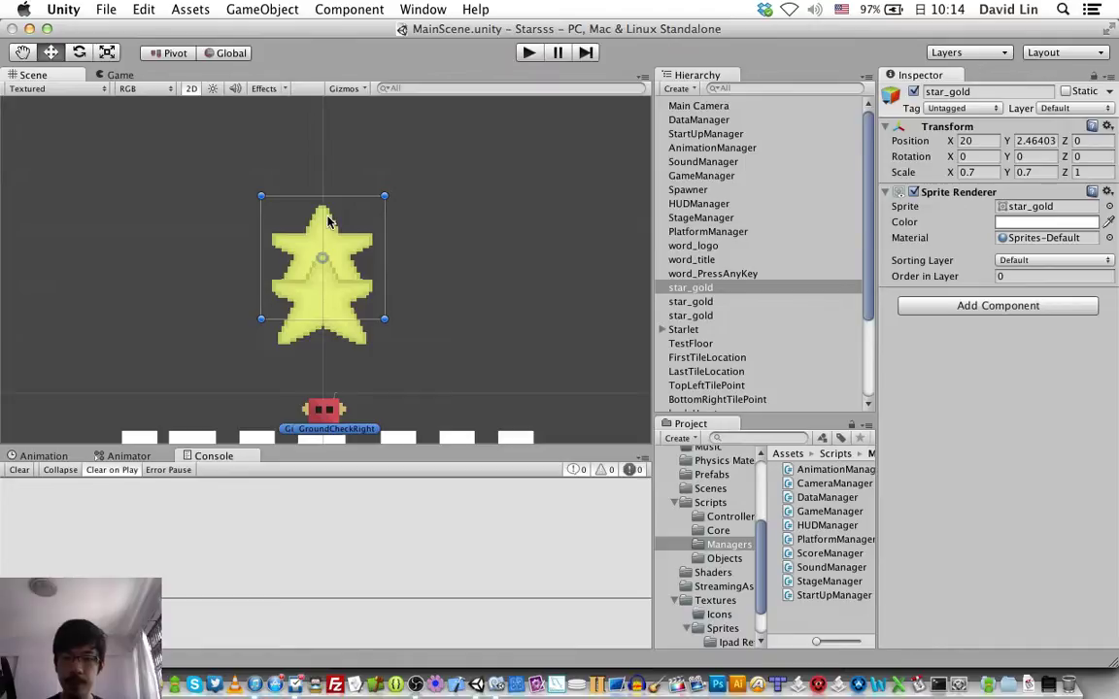
{"action": "key", "text": "super+Tab"}
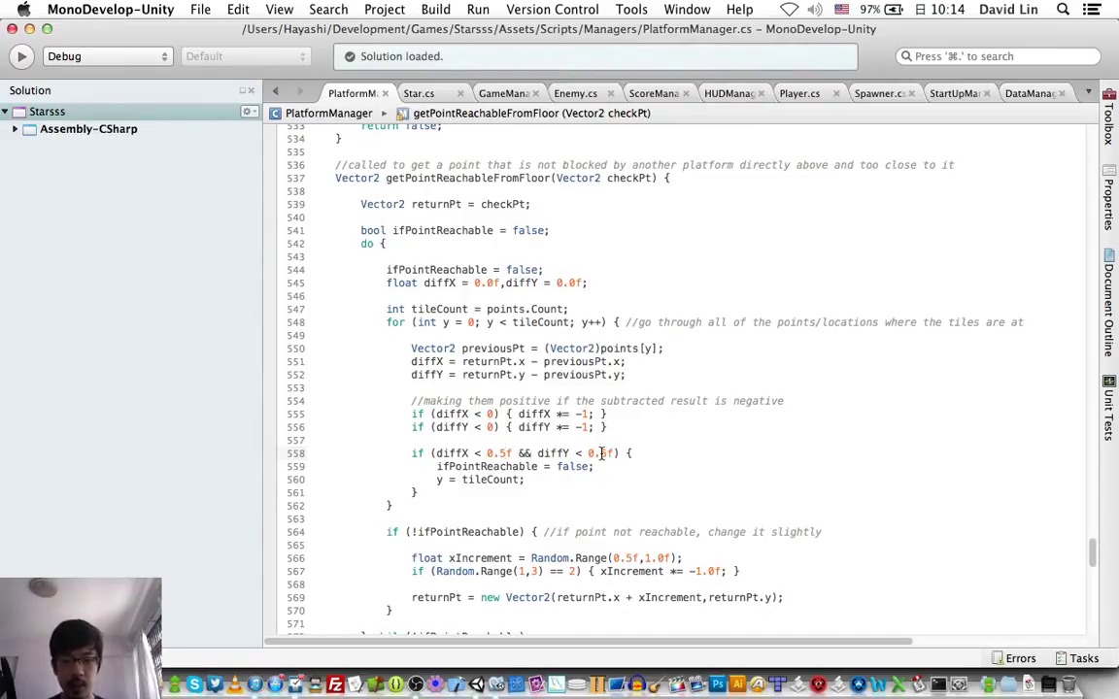
Change the diffY threshold to 0.8f and save PlatformManager.cs
{"action": "key", "text": "BackSpace"}
{"action": "type", "text": "8"}
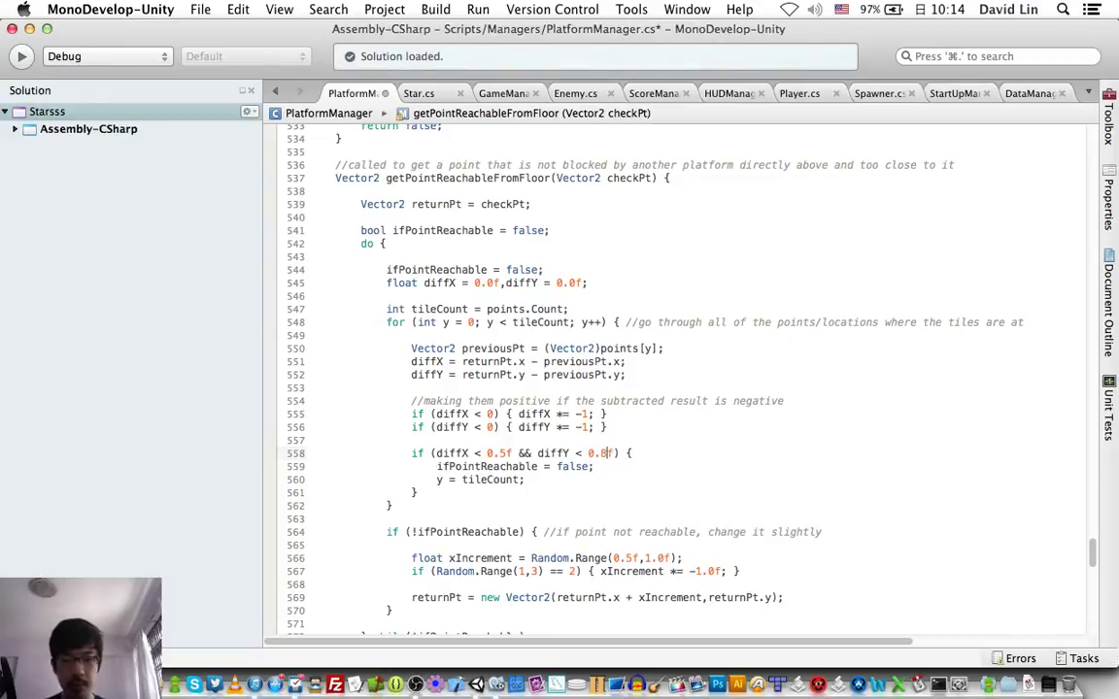
{"action": "key", "text": "super+s"}
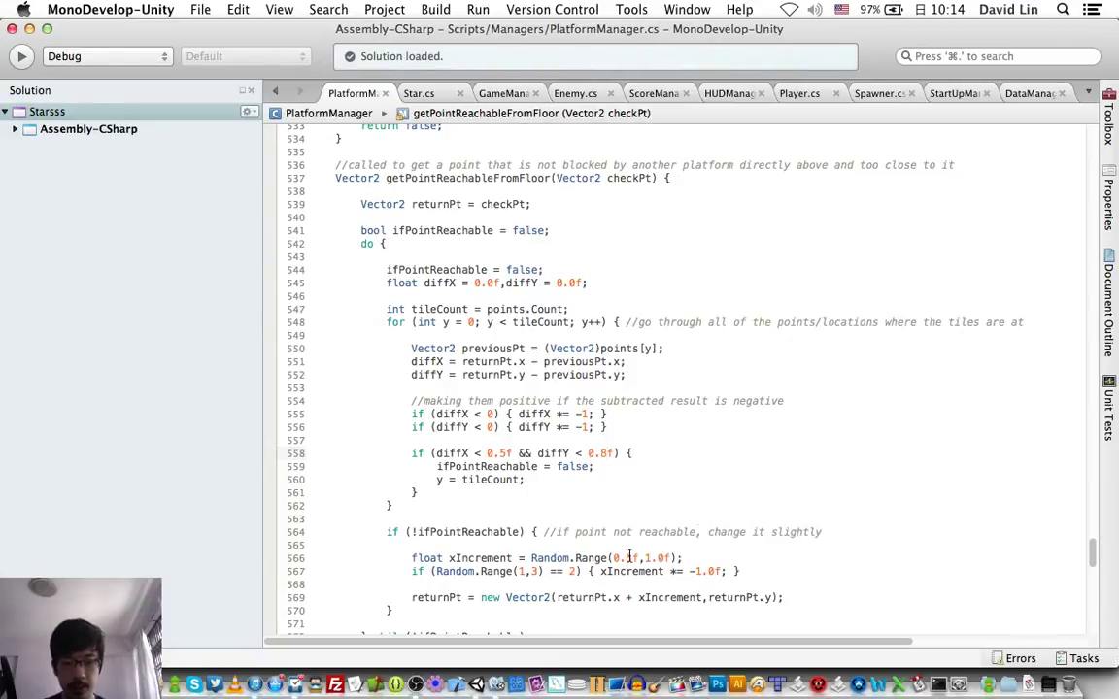
Set the xIncrement Random.Range bounds to 0.8f and 1.6f and save
{"action": "left_click", "coordinate": [627, 558]}
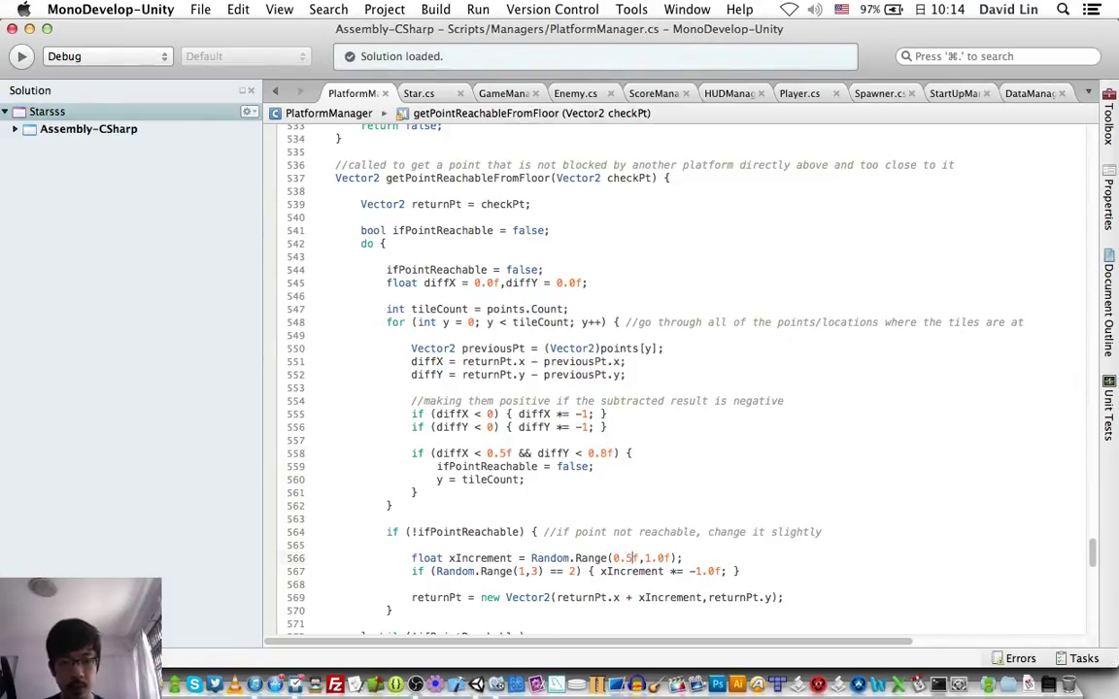
{"action": "key", "text": "BackSpace"}
{"action": "type", "text": "8"}
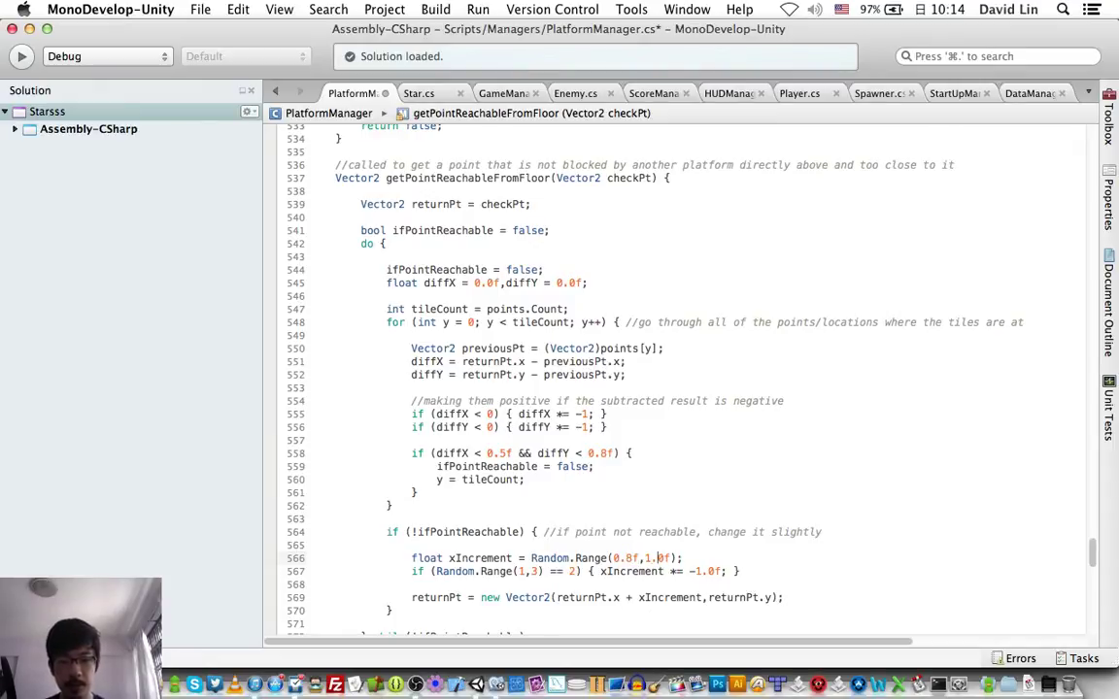
{"action": "key", "text": "BackSpace"}
{"action": "type", "text": "6"}
{"action": "key", "text": "super+s"}
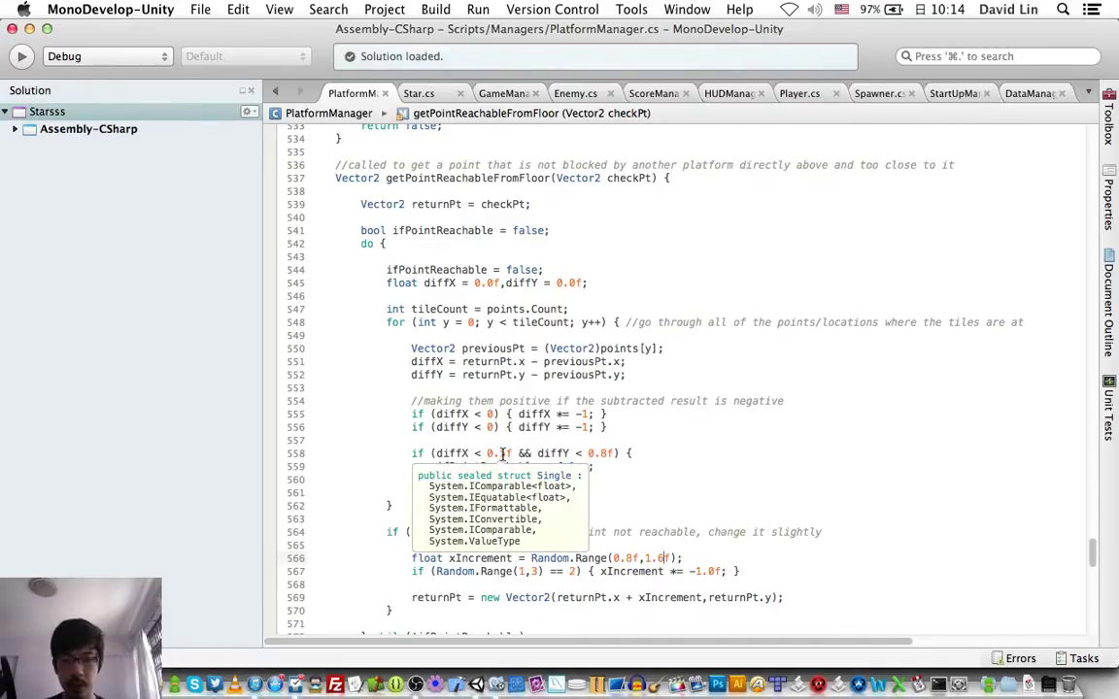
Change the diffX threshold on line 558 to 0.8f and save
{"action": "left_click", "coordinate": [502, 454]}
{"action": "key", "text": "BackSpace"}
{"action": "type", "text": "6"}
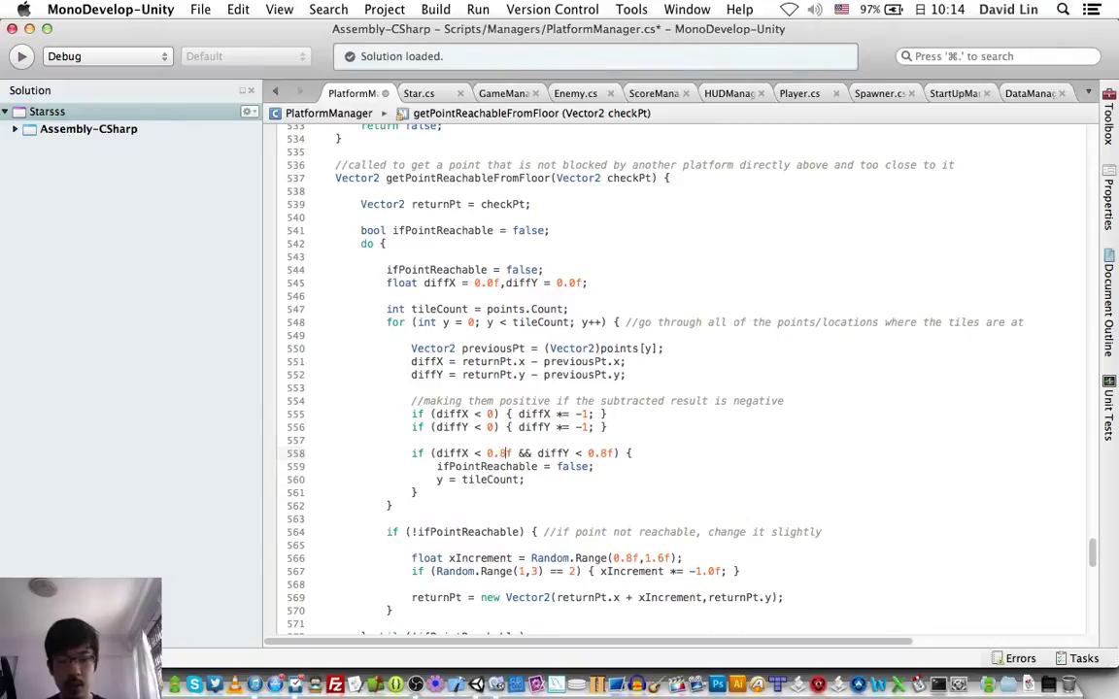
{"action": "key", "text": "super+s"}
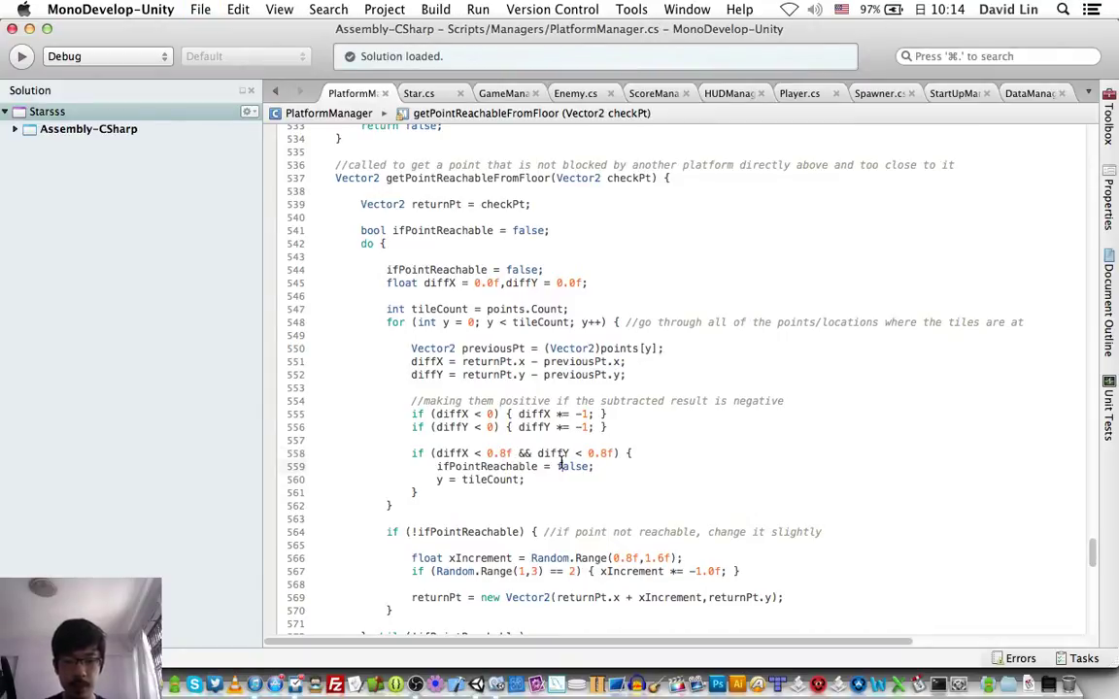
{"action": "left_click", "coordinate": [622, 453]}
Initialize ifPointReachable to true on line 544, save, and switch to Unity
{"action": "double_click", "coordinate": [525, 270]}
{"action": "type", "text": "true"}
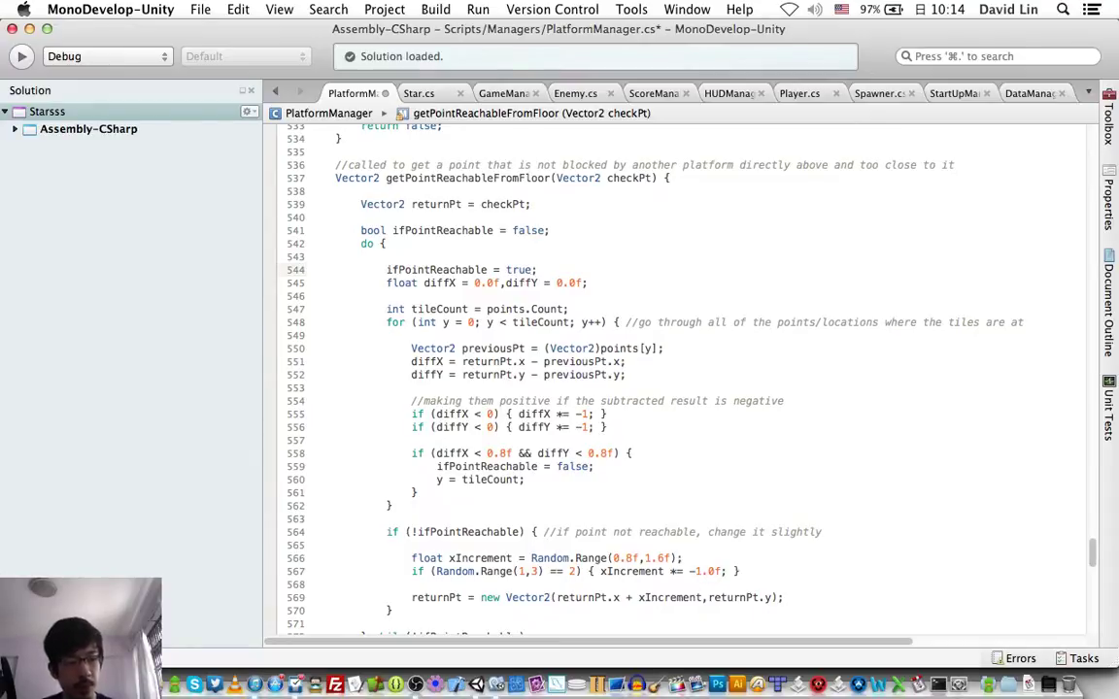
{"action": "key", "text": "super+s"}
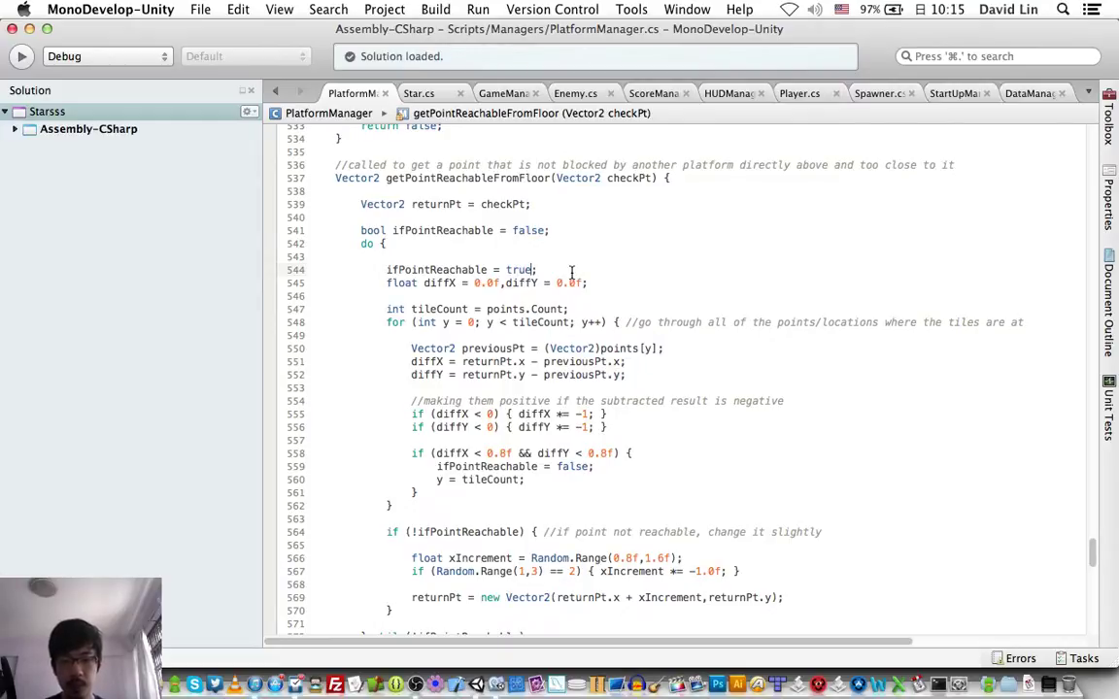
{"action": "key", "text": "super+Tab"}
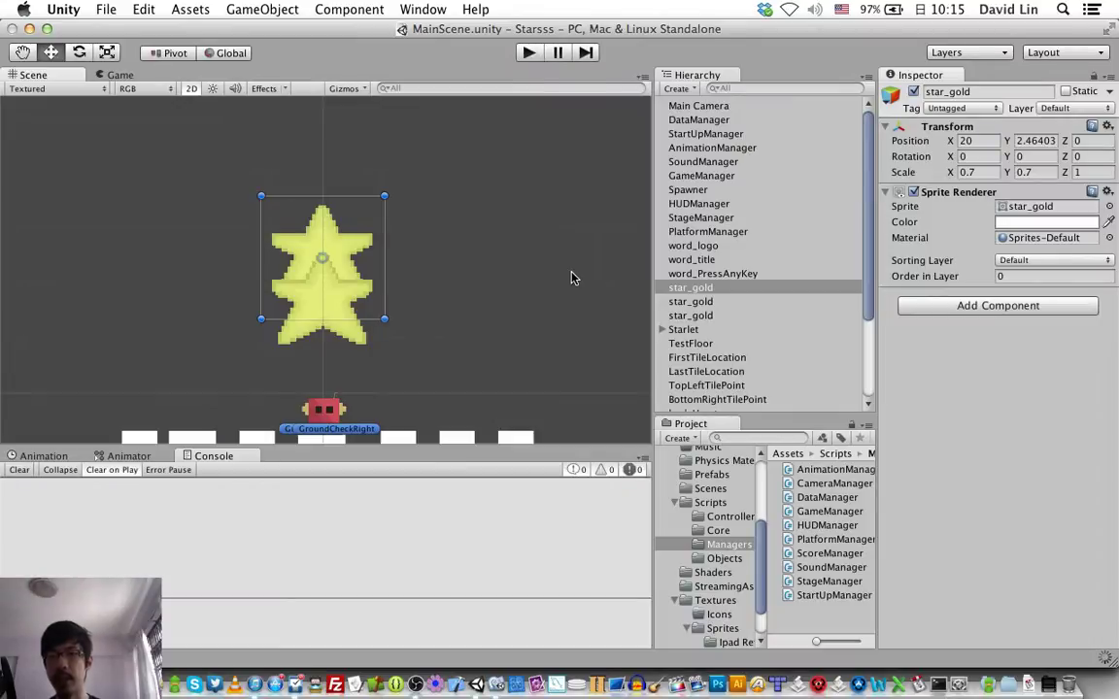
Enter play mode, start level 1, and move across the platforms to collect the floor star
{"action": "key", "text": "super+p"}
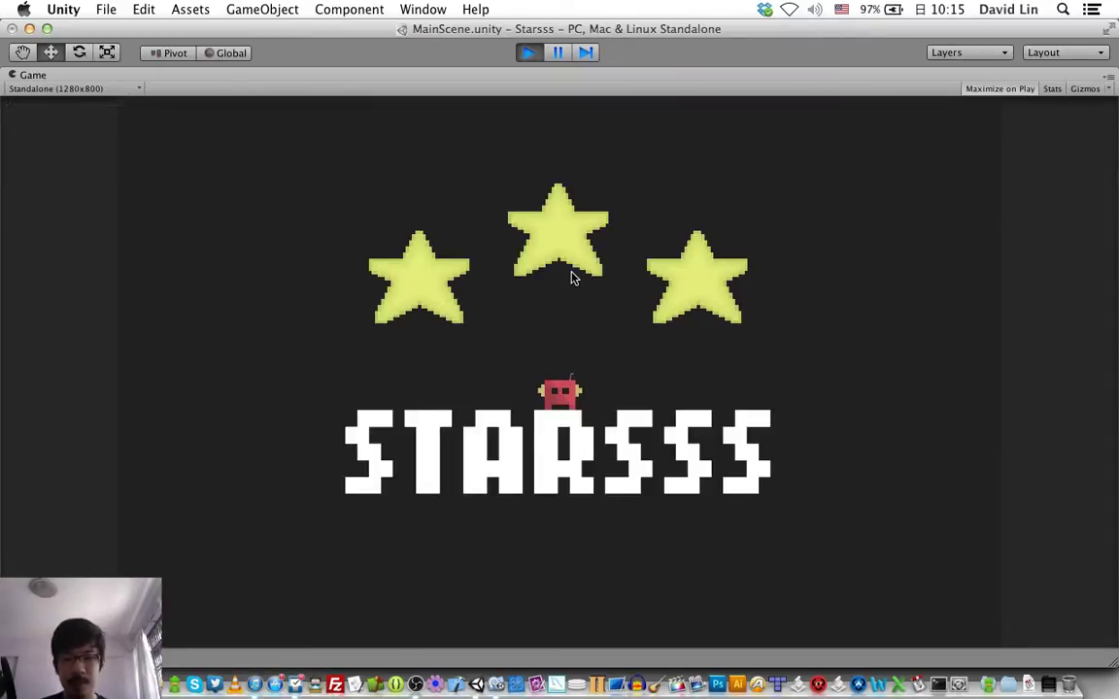
{"action": "key", "text": "space"}
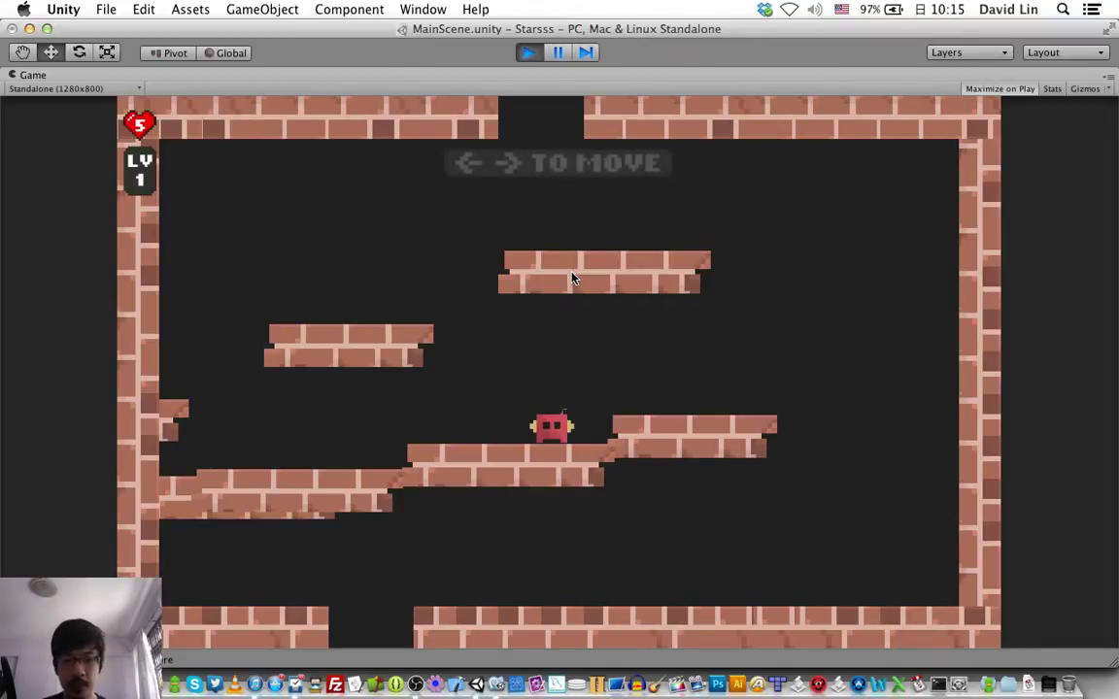
{"action": "key", "text": "Left"}
{"action": "key", "text": "Up"}
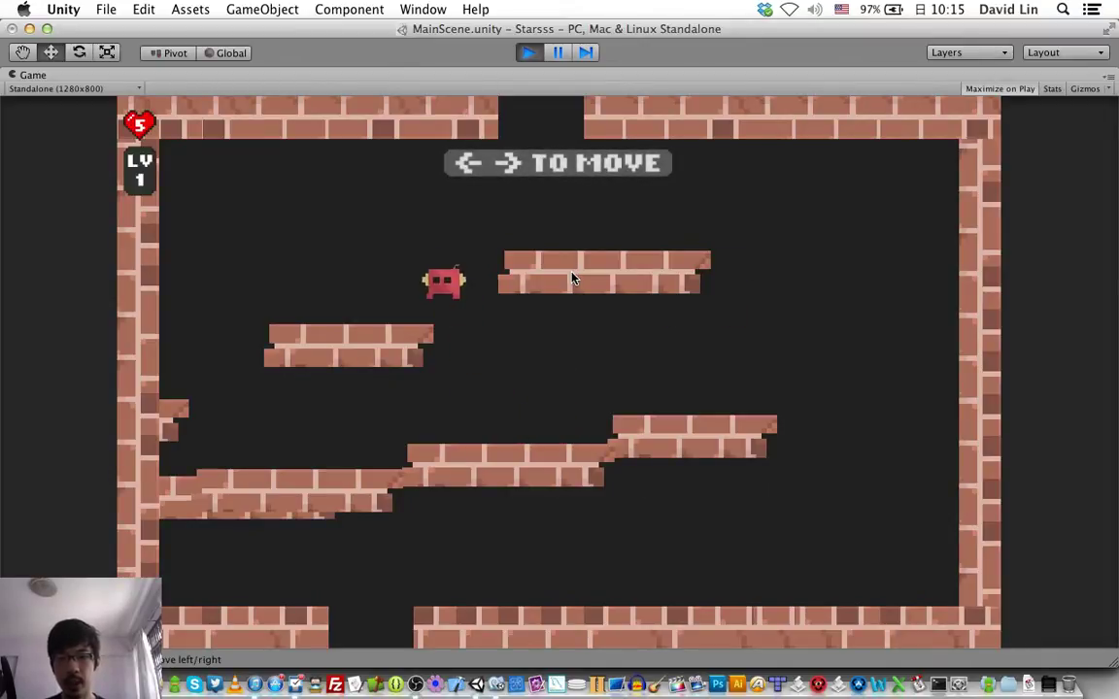
{"action": "key", "text": "Left"}
{"action": "key", "text": "Right"}
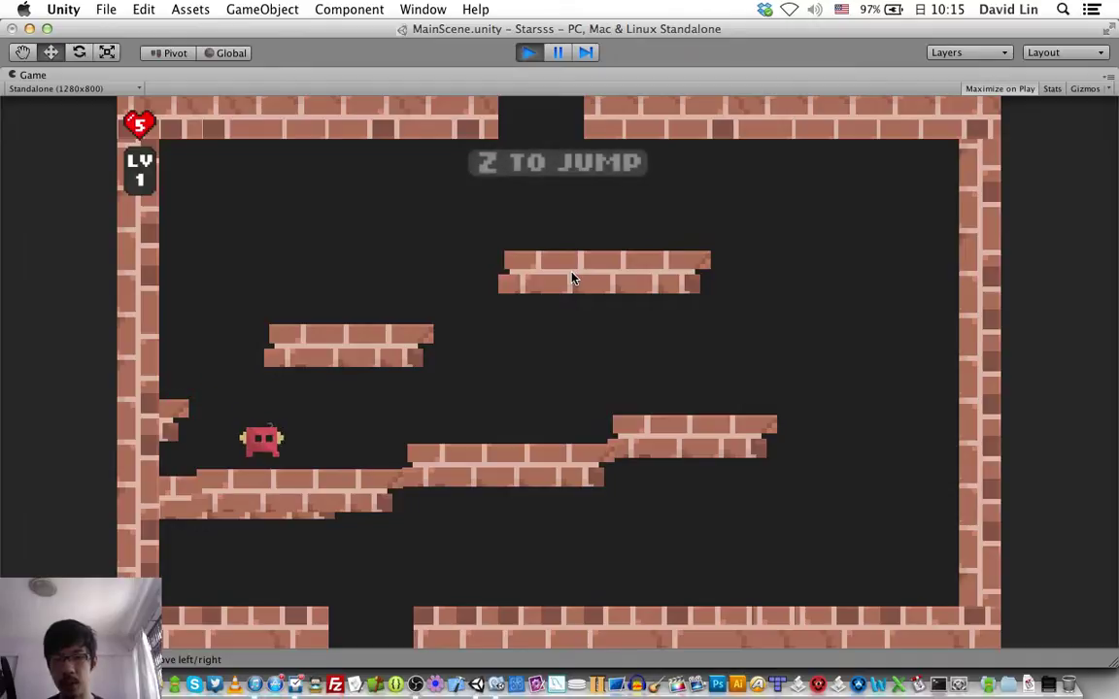
{"action": "key", "text": "Right"}
{"action": "key", "text": "Left"}
{"action": "key", "text": "z"}
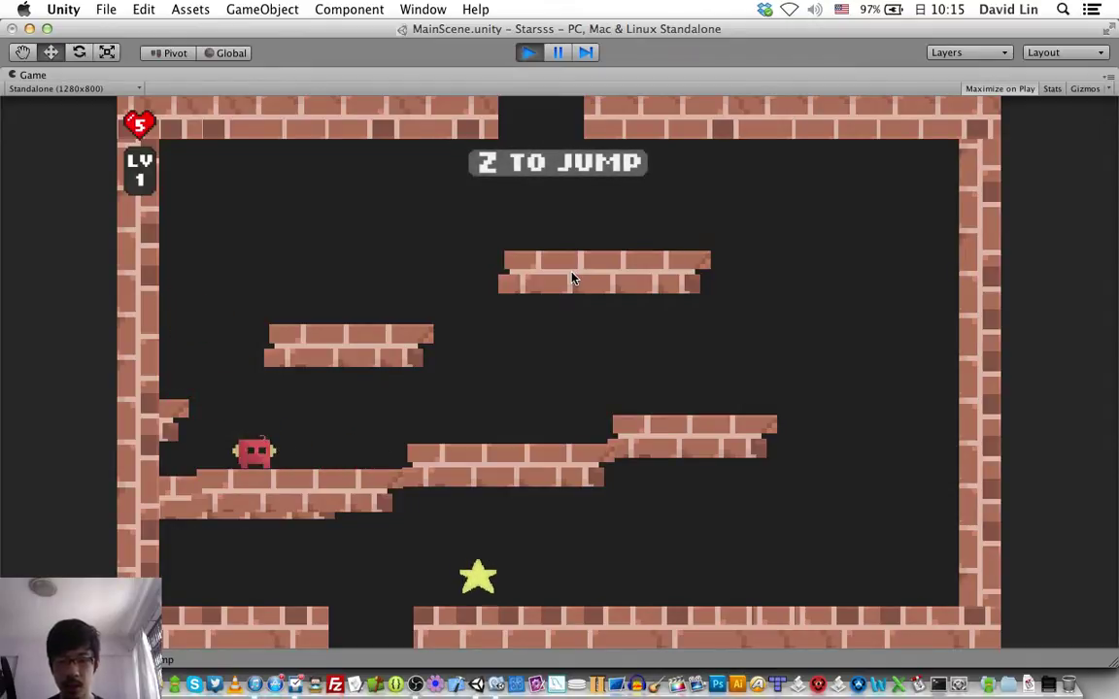
{"action": "key", "text": "Right"}
{"action": "key", "text": "z"}
{"action": "key", "text": "z"}
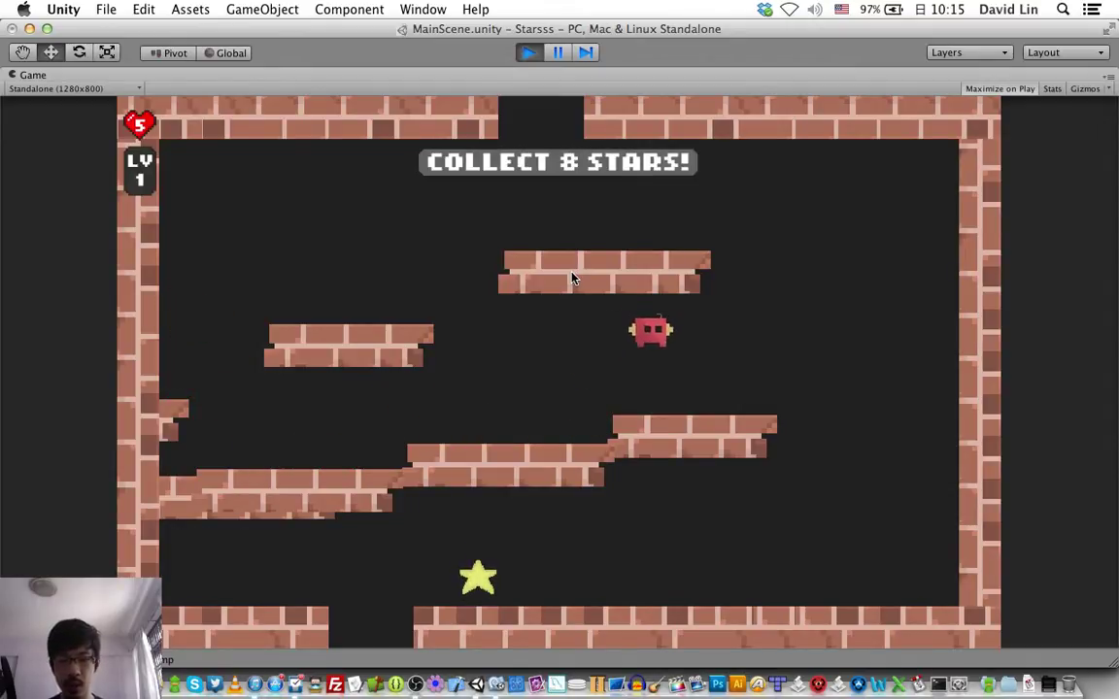
{"action": "key", "text": "Right"}
{"action": "key", "text": "Left"}
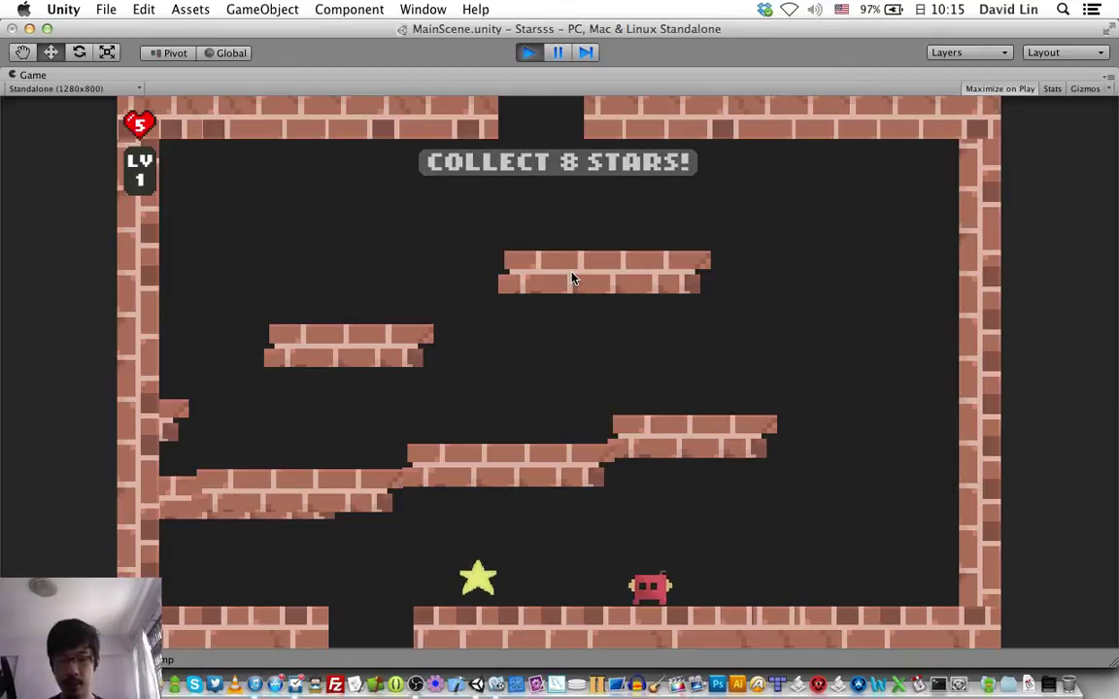
{"action": "key", "text": "Right"}
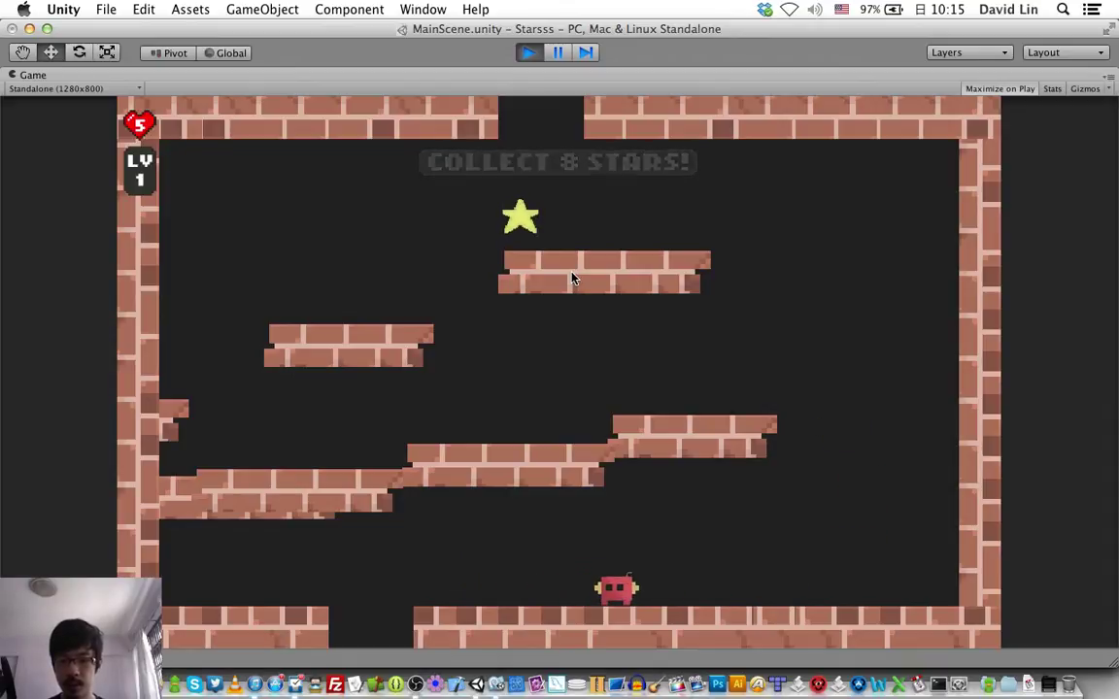
Keep running and jumping back and forth along the floor, then stop play mode
{"action": "key", "text": "Left"}
{"action": "key", "text": "Right"}
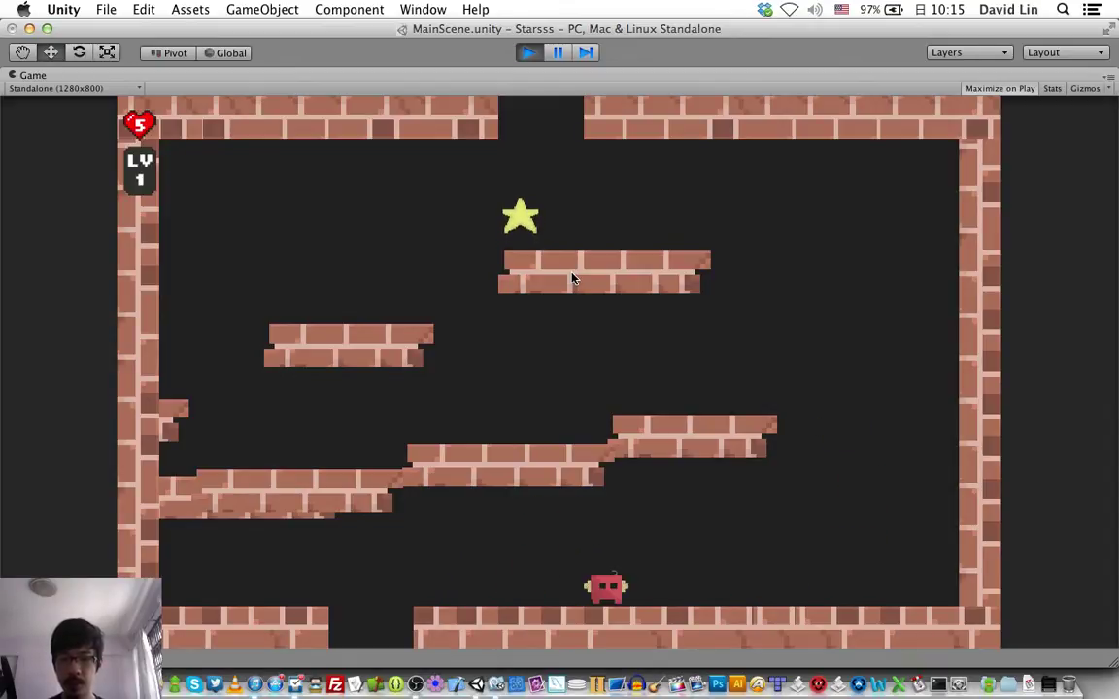
{"action": "key", "text": "space"}
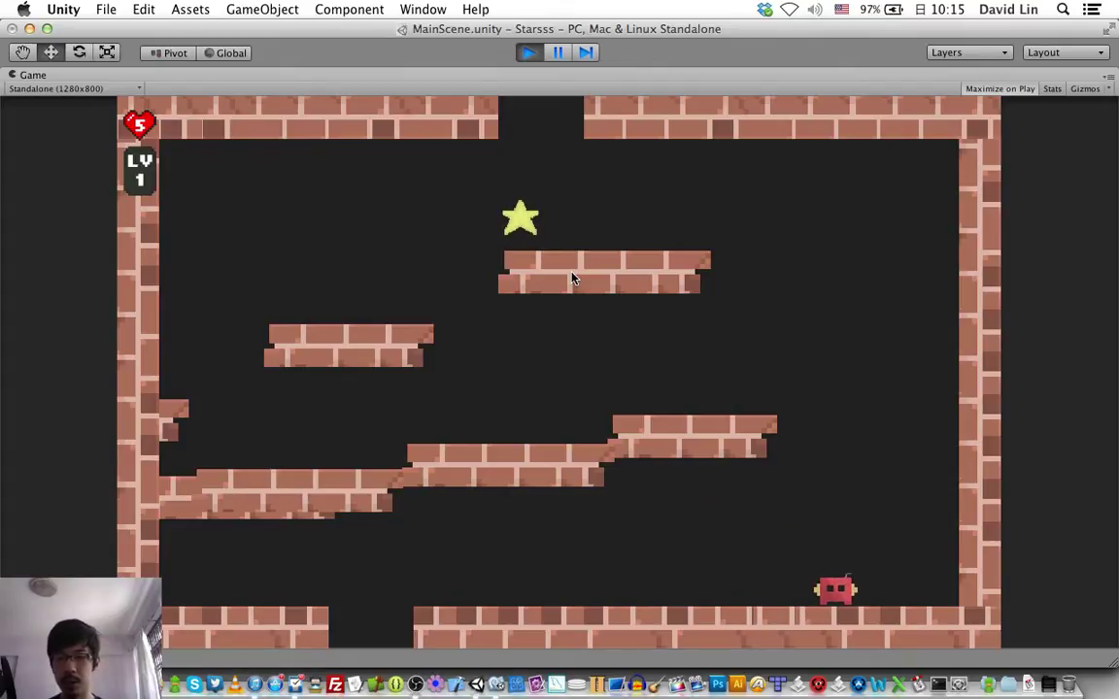
{"action": "key", "text": "Left"}
{"action": "key", "text": "space"}
{"action": "key", "text": "space"}
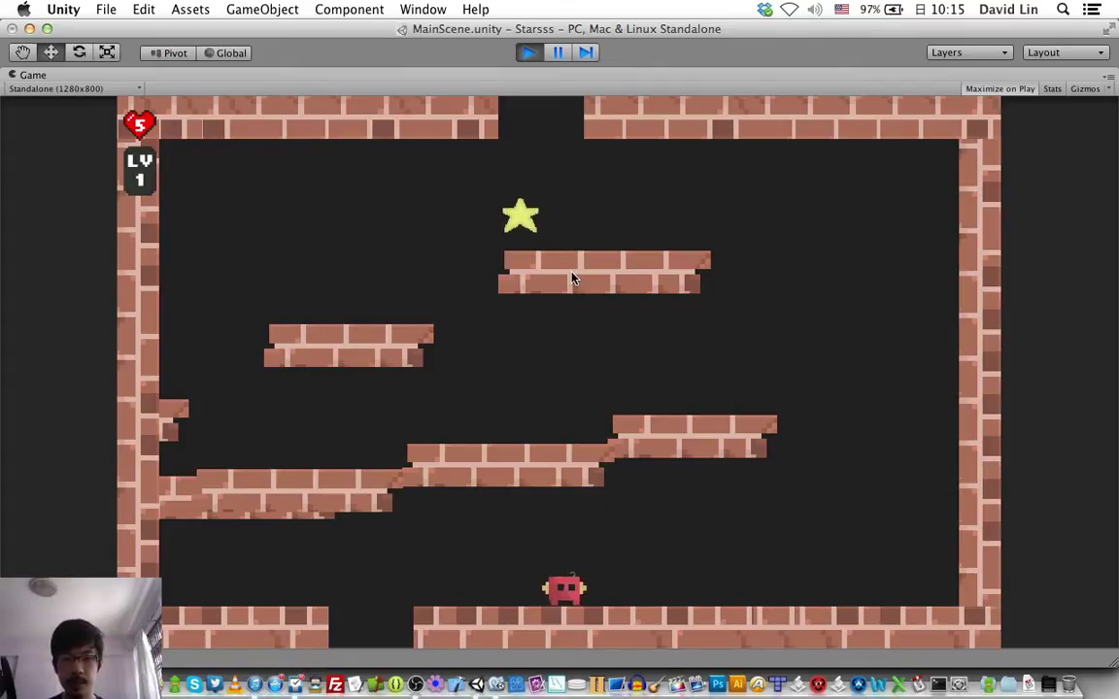
{"action": "key", "text": "Right"}
{"action": "key", "text": "space"}
{"action": "key", "text": "space"}
{"action": "key", "text": "Left"}
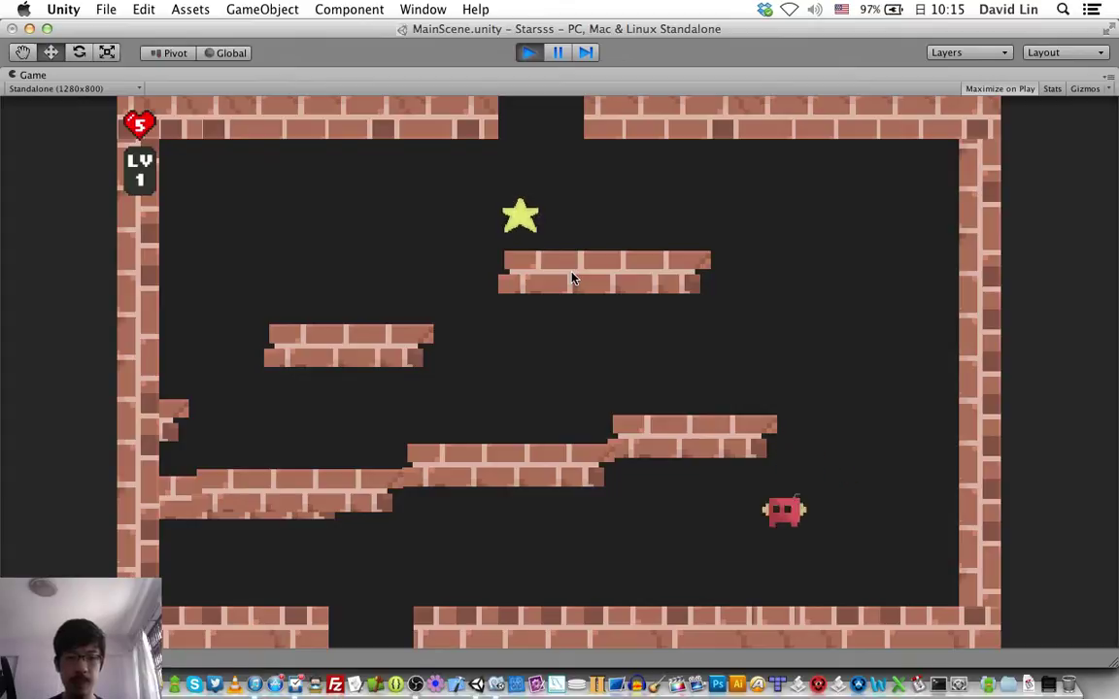
{"action": "key", "text": "space"}
{"action": "key", "text": "space"}
{"action": "key", "text": "Right"}
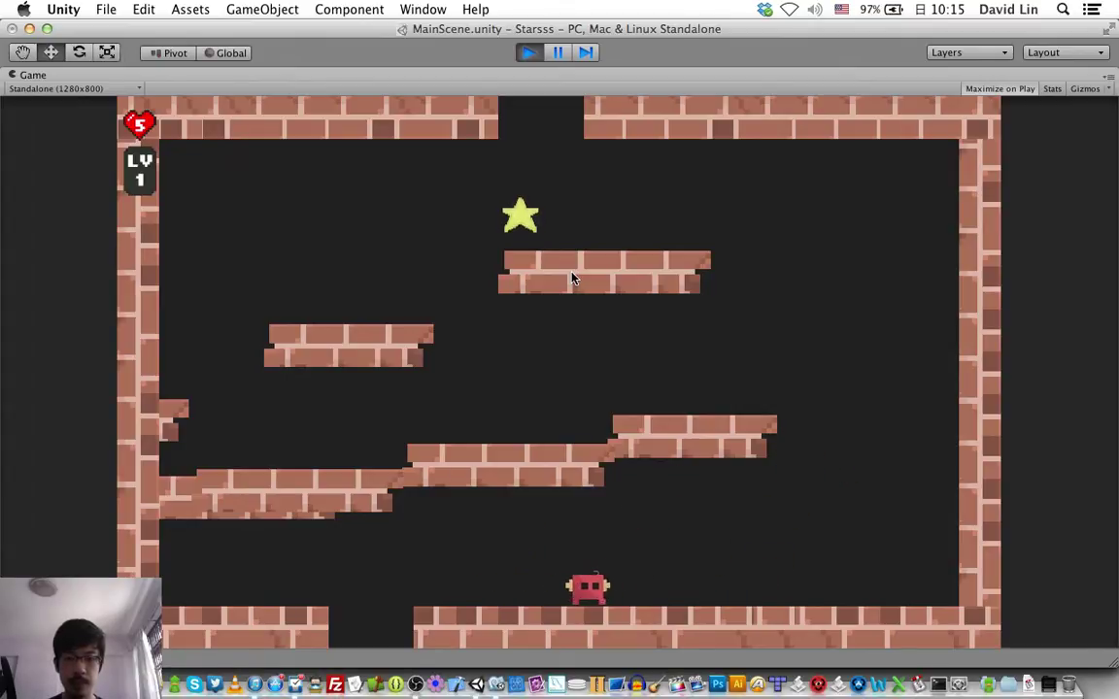
{"action": "key", "text": "space"}
{"action": "key", "text": "space"}
{"action": "key", "text": "Left"}
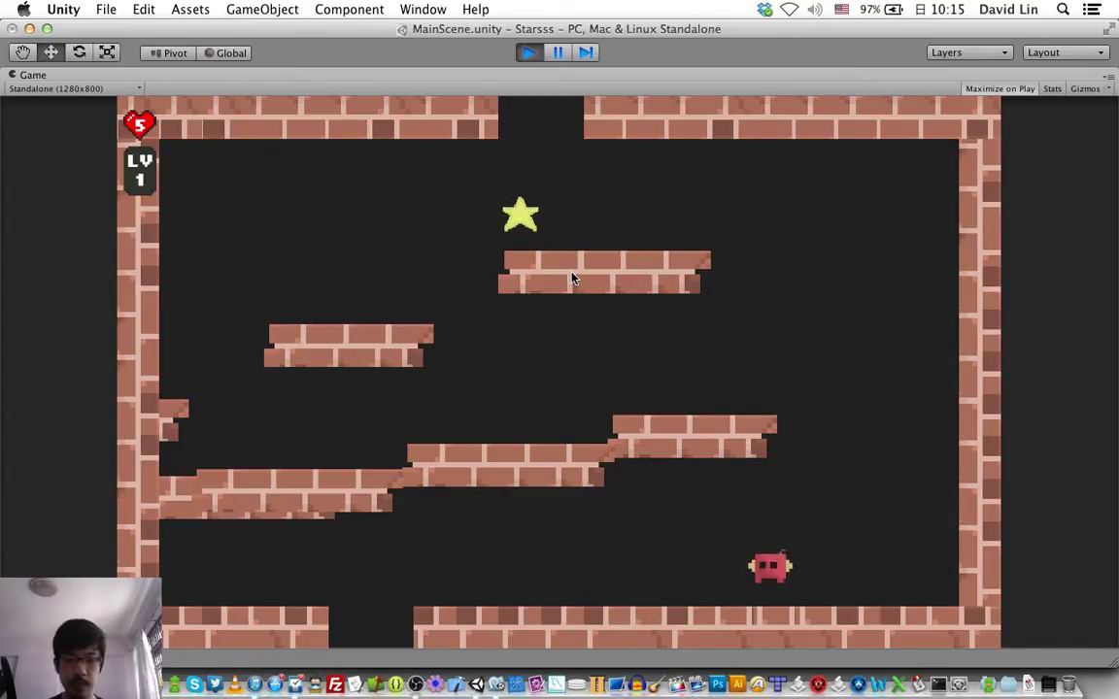
{"action": "key", "text": "space"}
{"action": "key", "text": "space"}
{"action": "key", "text": "Right"}
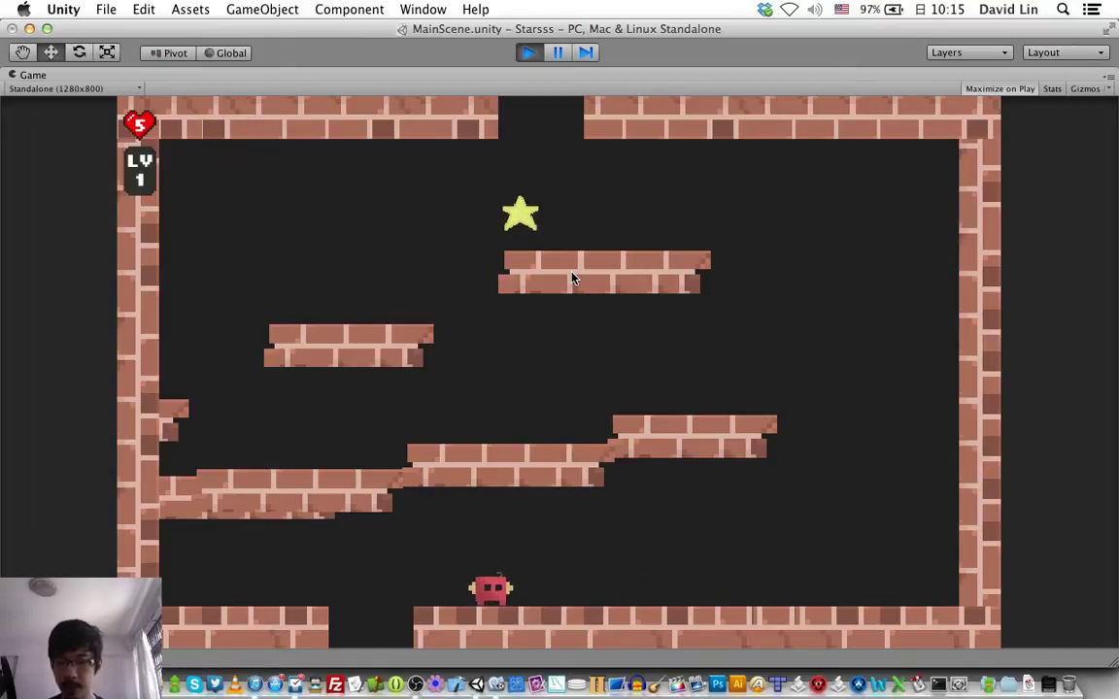
{"action": "key", "text": "super+p"}
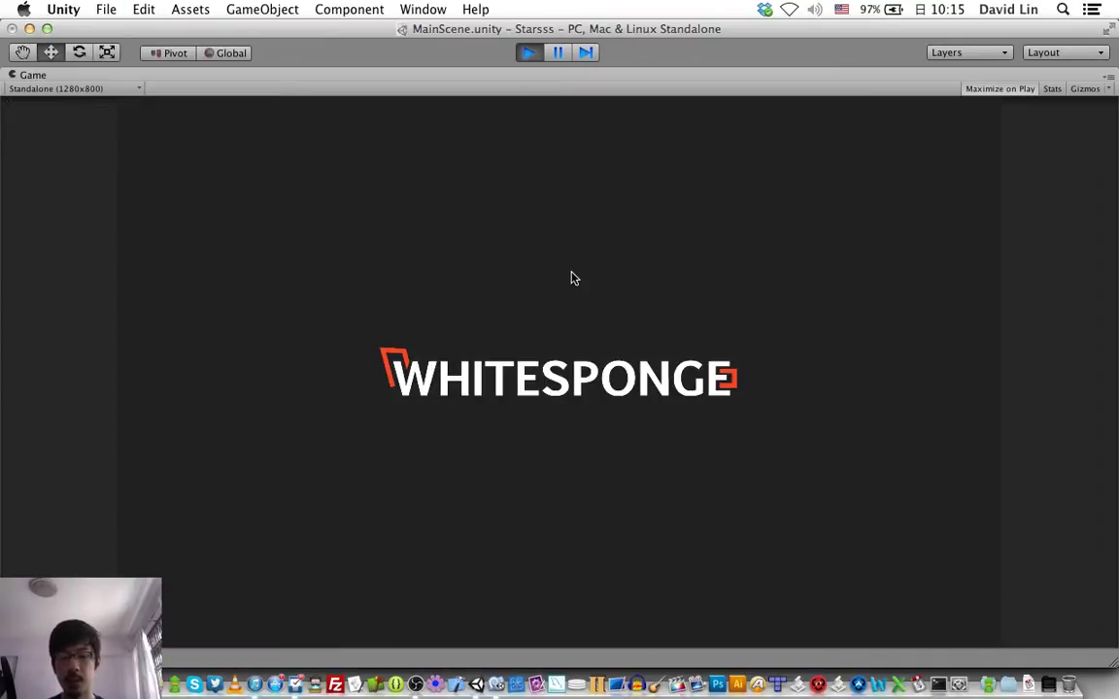
Start level 1 and work down from the lower-left platform to collect the star by the right wall
{"action": "key", "text": "space"}
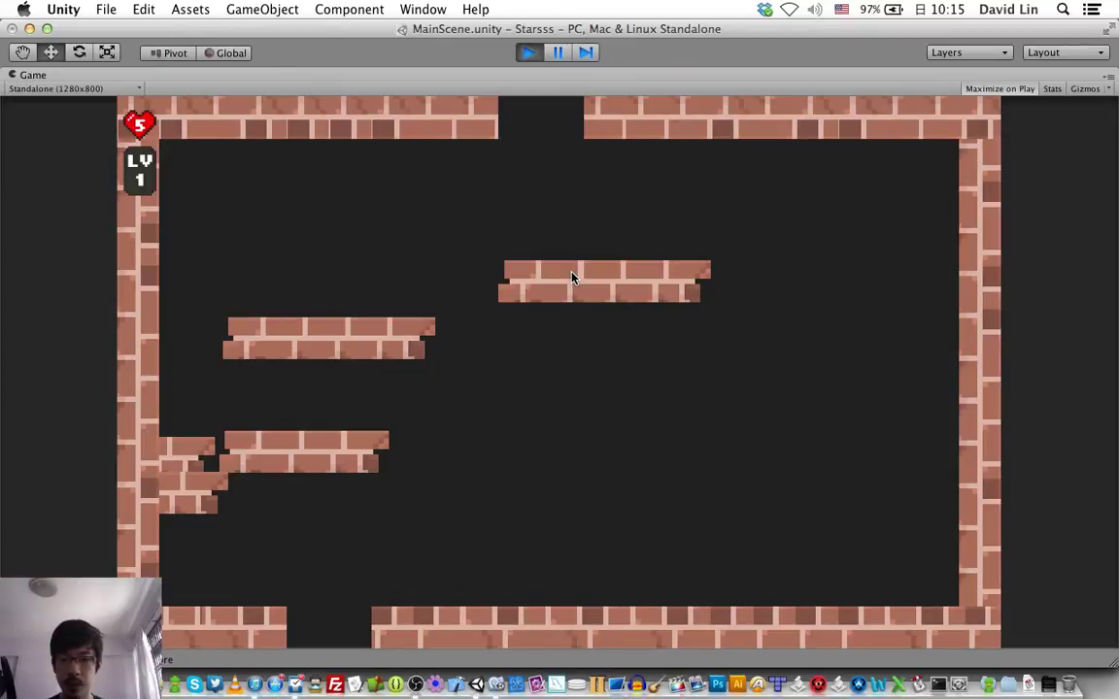
{"action": "key", "text": "Left"}
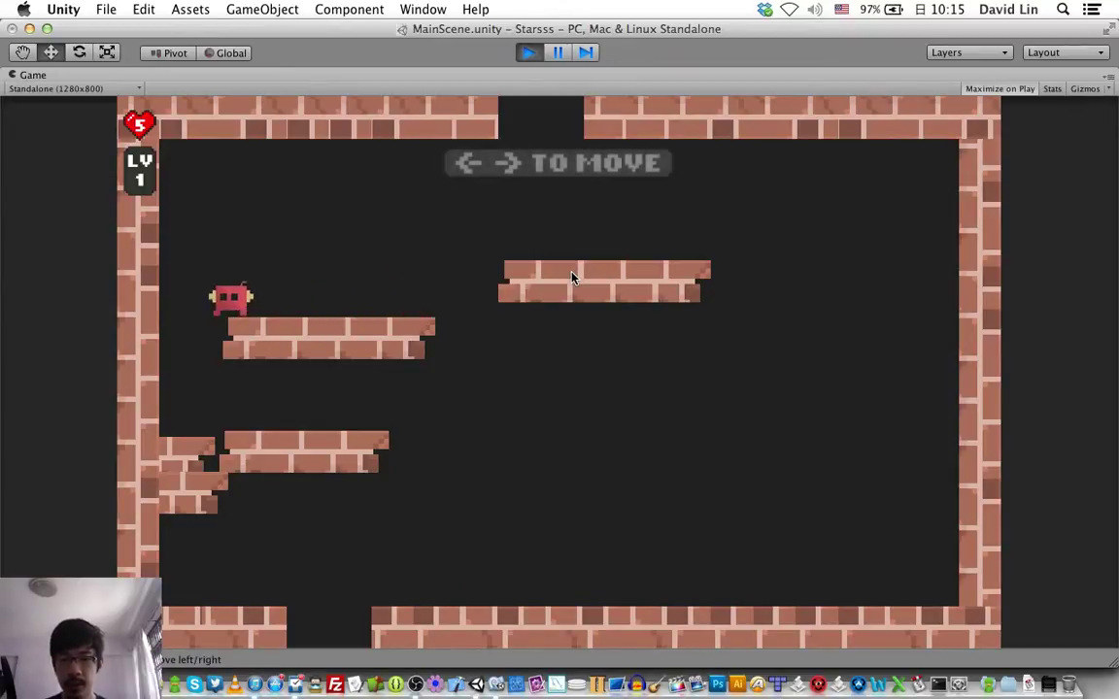
{"action": "key", "text": "Right"}
{"action": "key", "text": "Left"}
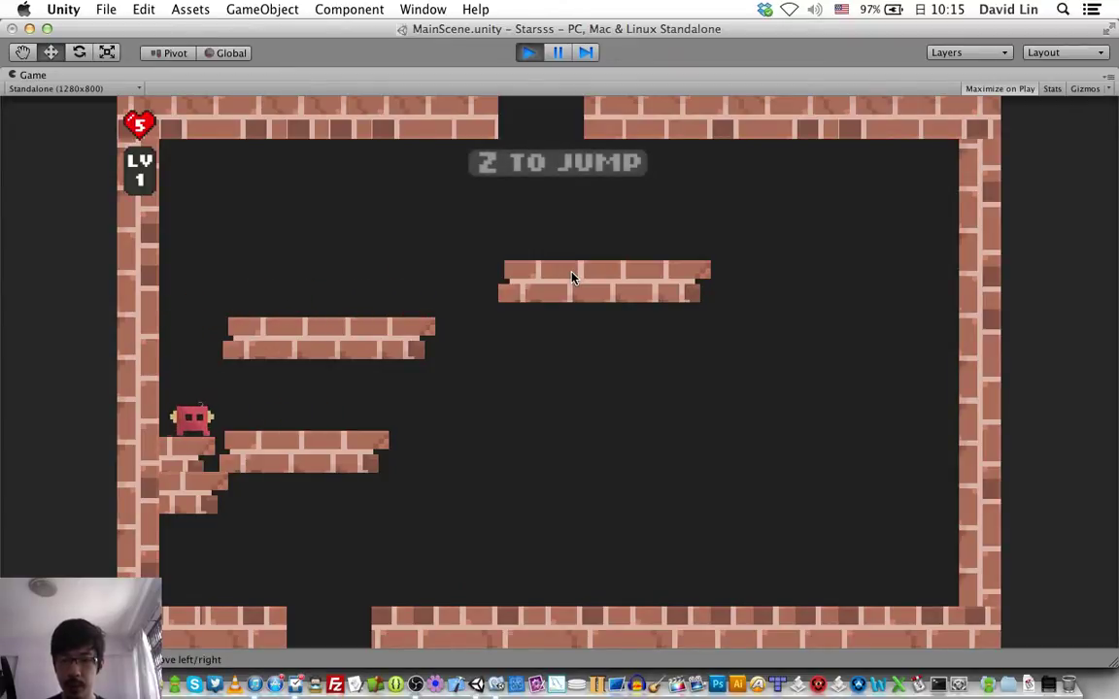
{"action": "key", "text": "Right"}
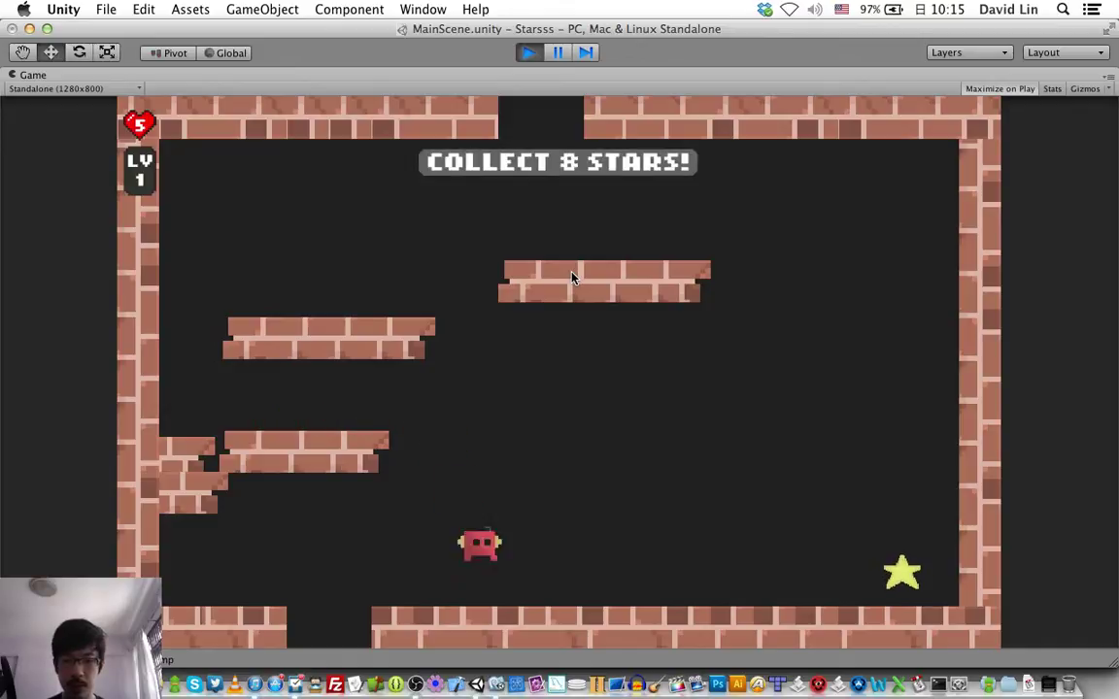
{"action": "key", "text": "z"}
{"action": "key", "text": "Left"}
{"action": "key", "text": "Right"}
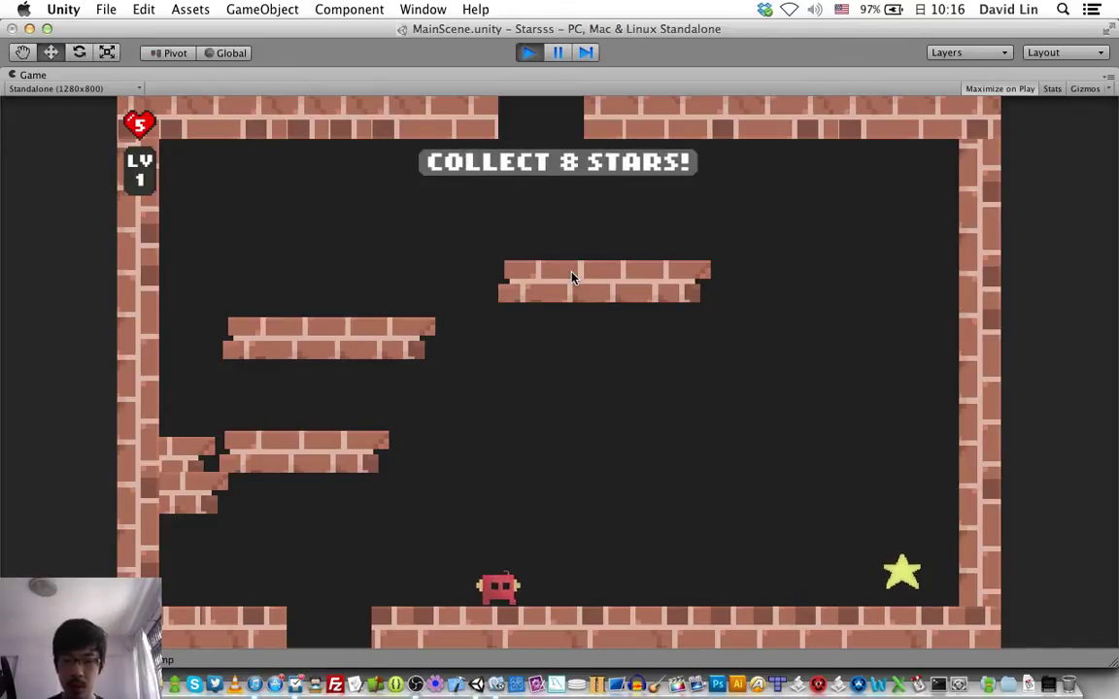
{"action": "key", "text": "Left"}
{"action": "key", "text": "Right"}
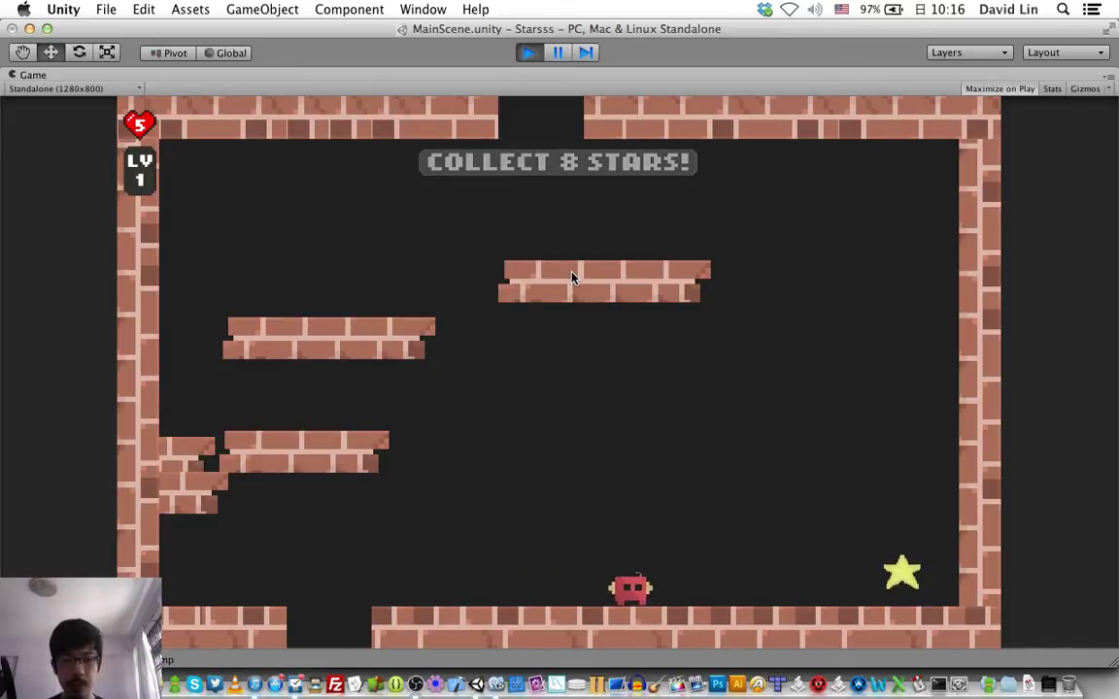
{"action": "key", "text": "Right"}
Walk left, jump near the lower-left platform, then exit play mode
{"action": "key", "text": "Left"}
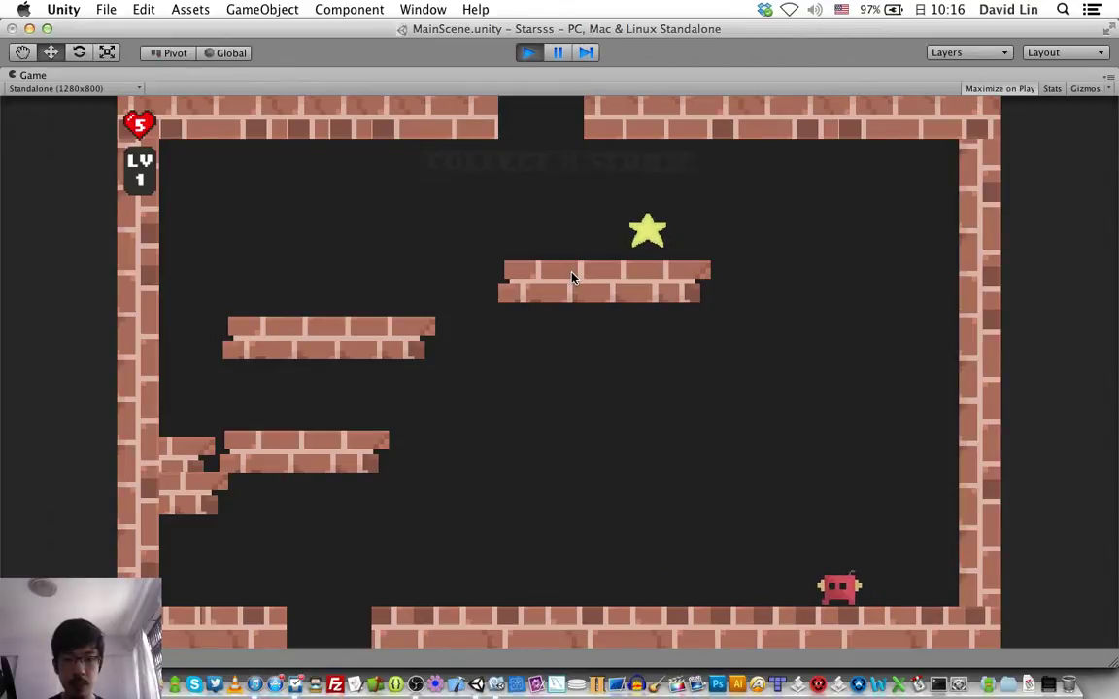
{"action": "key", "text": "Left"}
{"action": "key", "text": "z"}
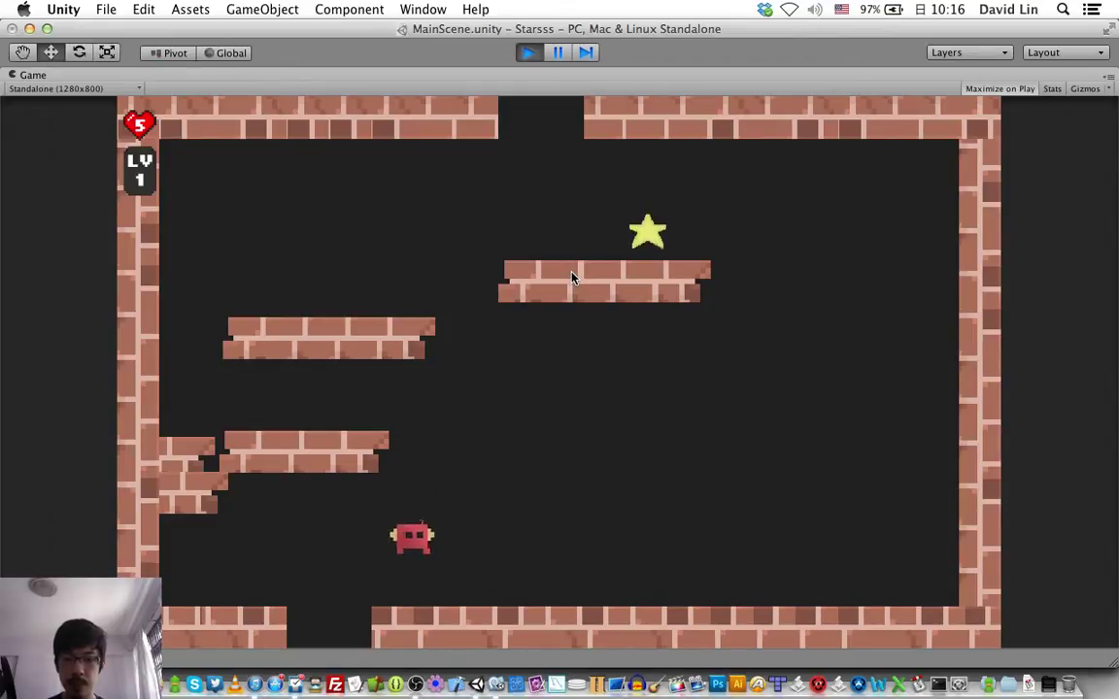
{"action": "key", "text": "Right"}
{"action": "key", "text": "super+p"}
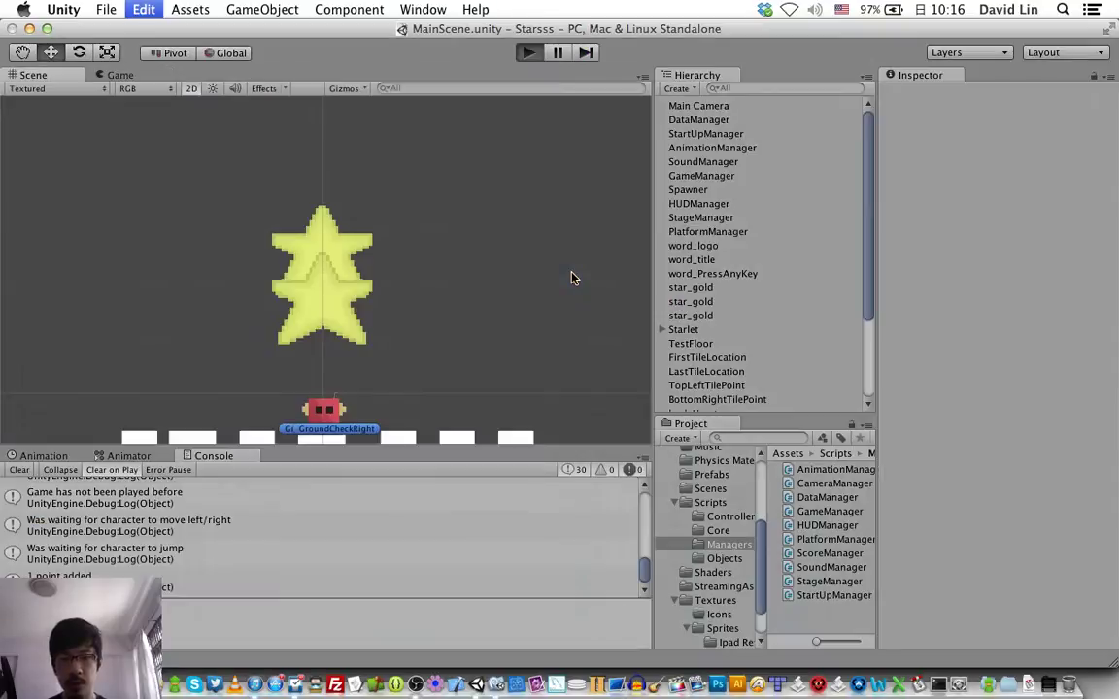
Play level 1 with runs and jumps onto the lower platform, then restart play mode to the STARSSS title
{"action": "key", "text": "super+p"}
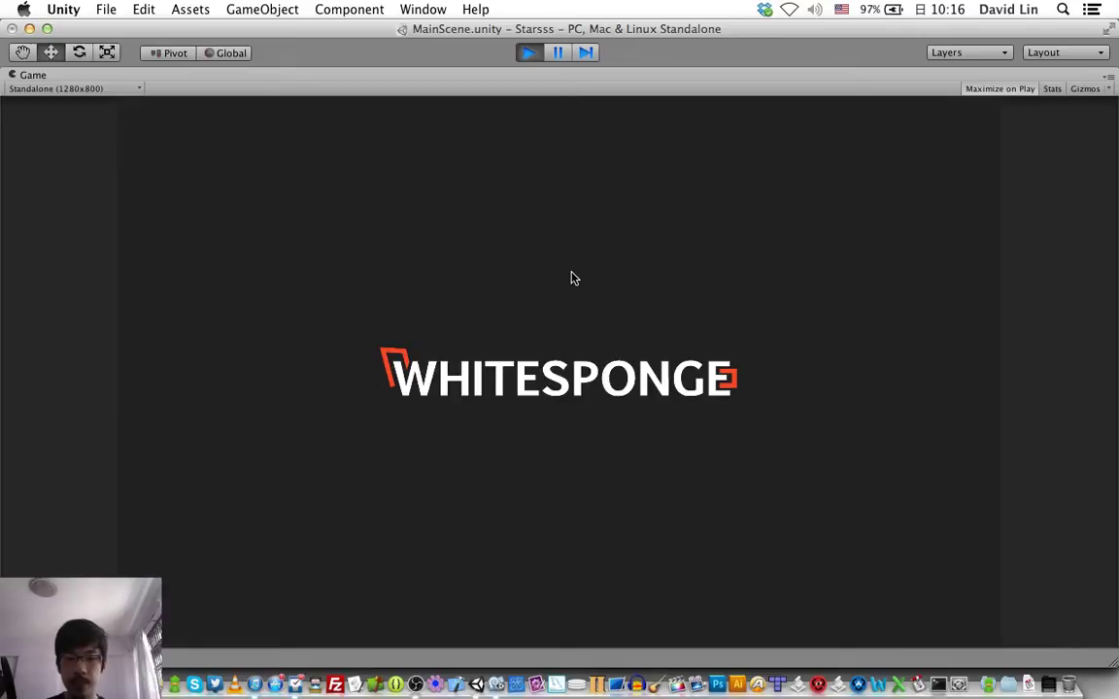
{"action": "key", "text": "z"}
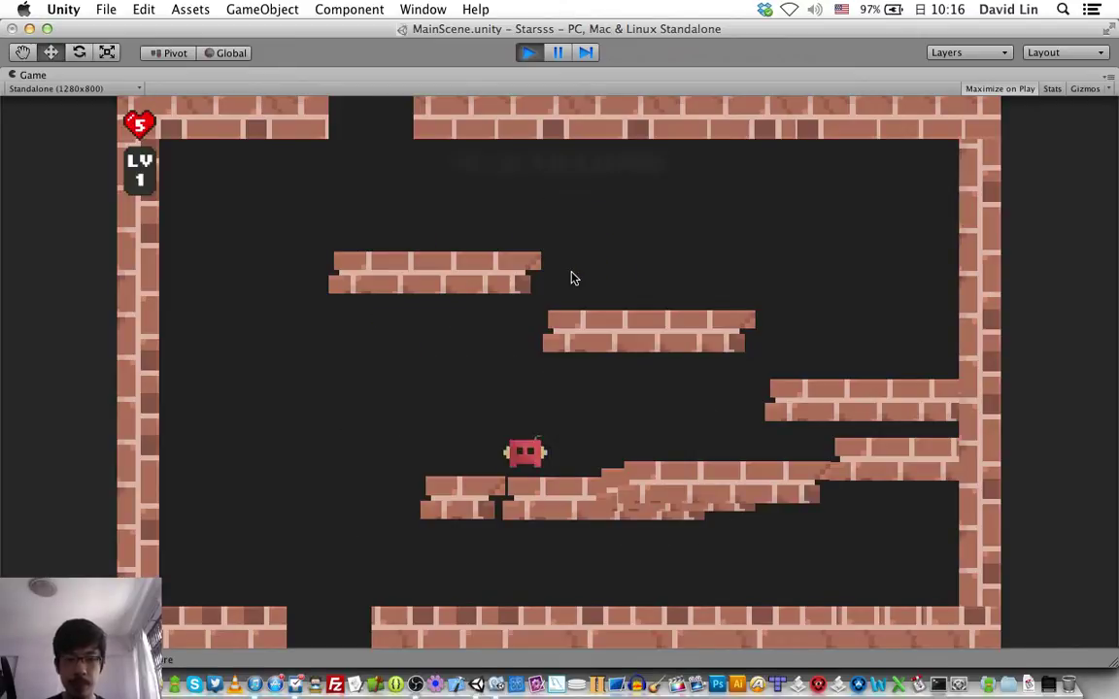
{"action": "key", "text": "Right"}
{"action": "key", "text": "z"}
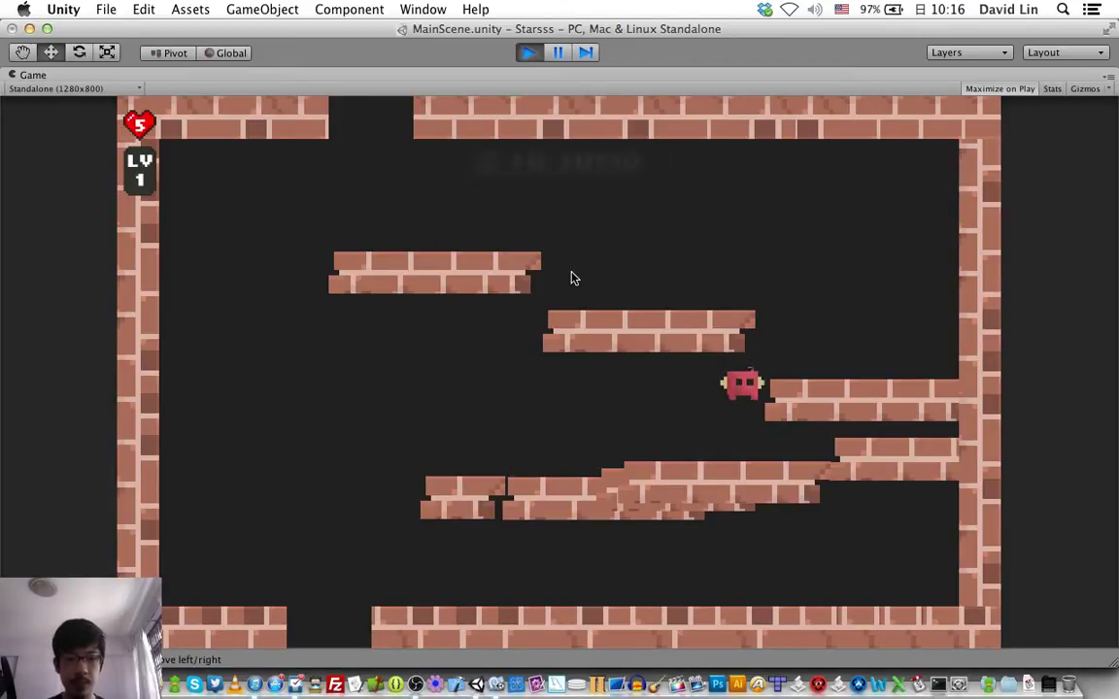
{"action": "key", "text": "Left"}
{"action": "key", "text": "z"}
{"action": "key", "text": "Right"}
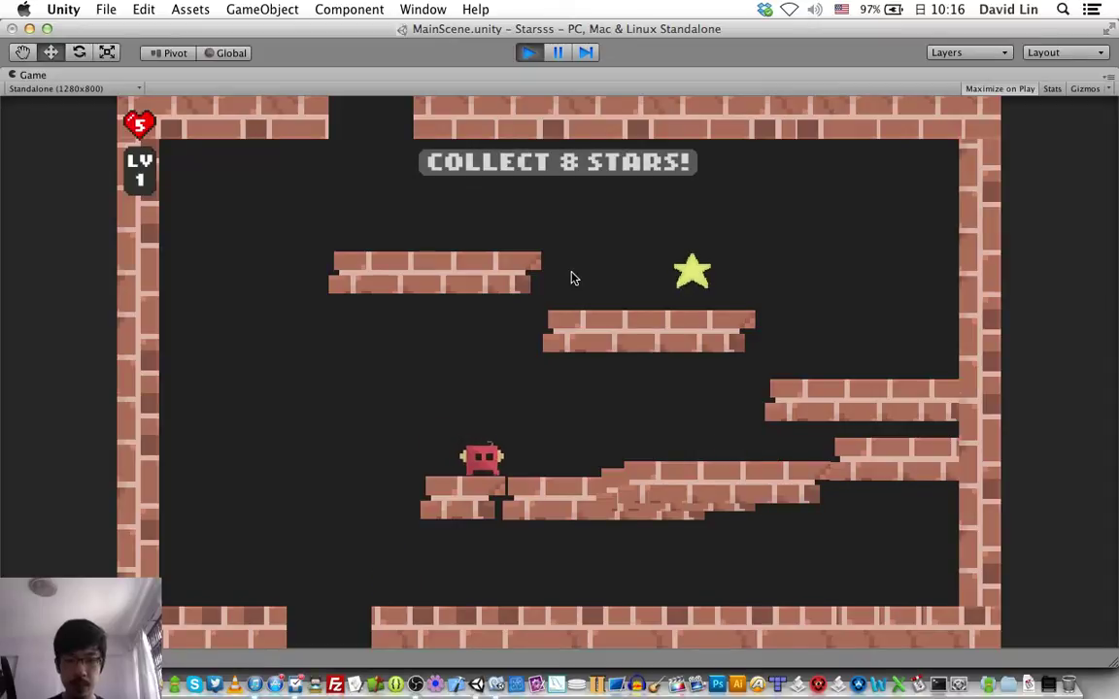
{"action": "key", "text": "Right"}
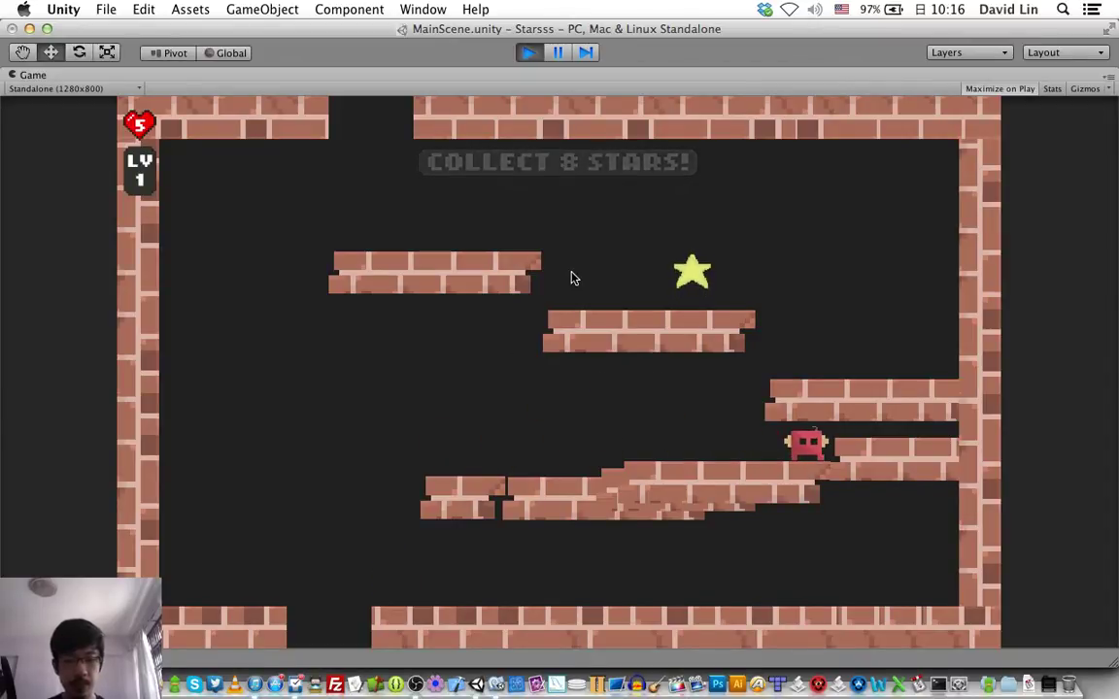
{"action": "key", "text": "super+p"}
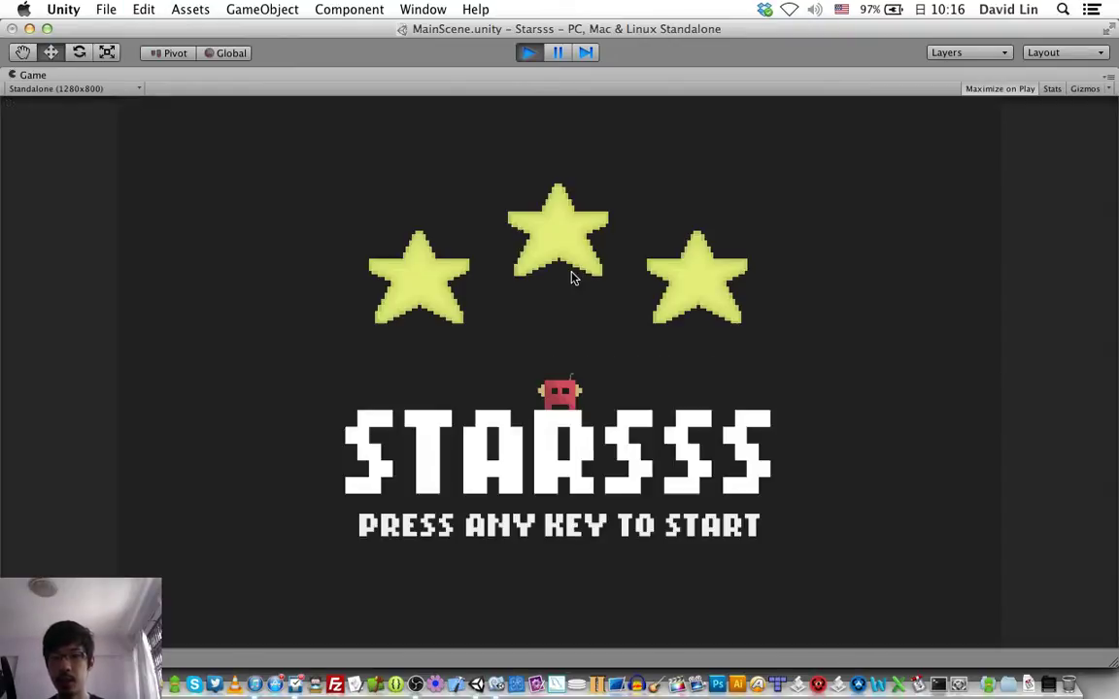
Start level 1, jump onto the middle platform to collect a star, and head for the left platform
{"action": "key", "text": "space"}
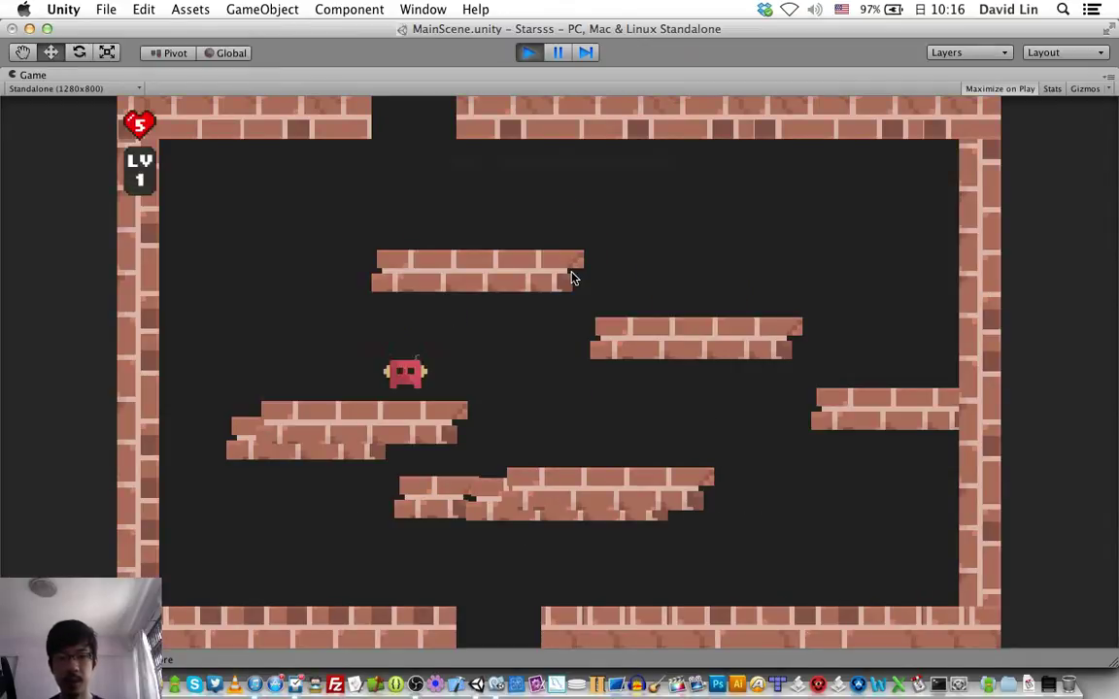
{"action": "key", "text": "Right"}
{"action": "key", "text": "Right"}
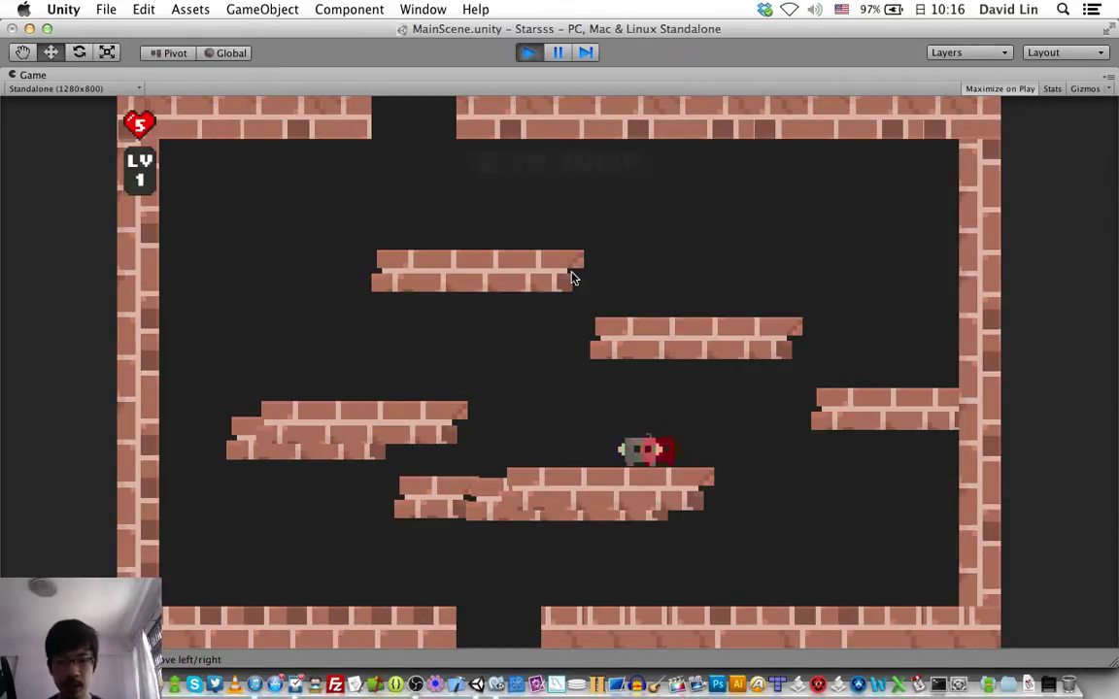
{"action": "key", "text": "z"}
{"action": "key", "text": "Left"}
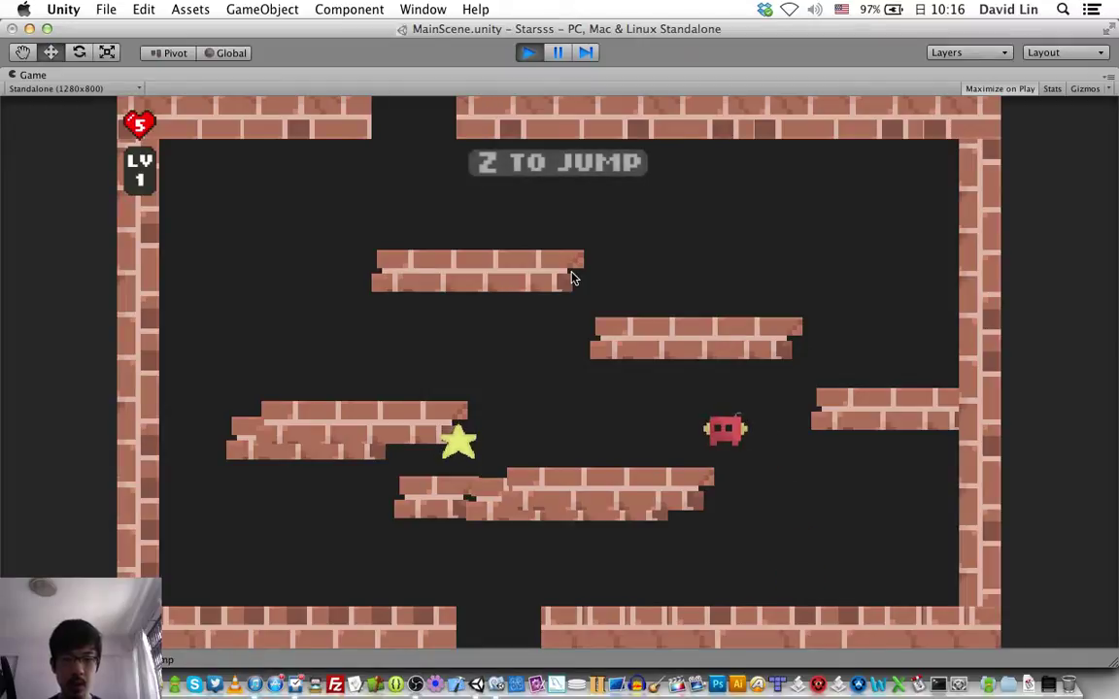
{"action": "key", "text": "Right"}
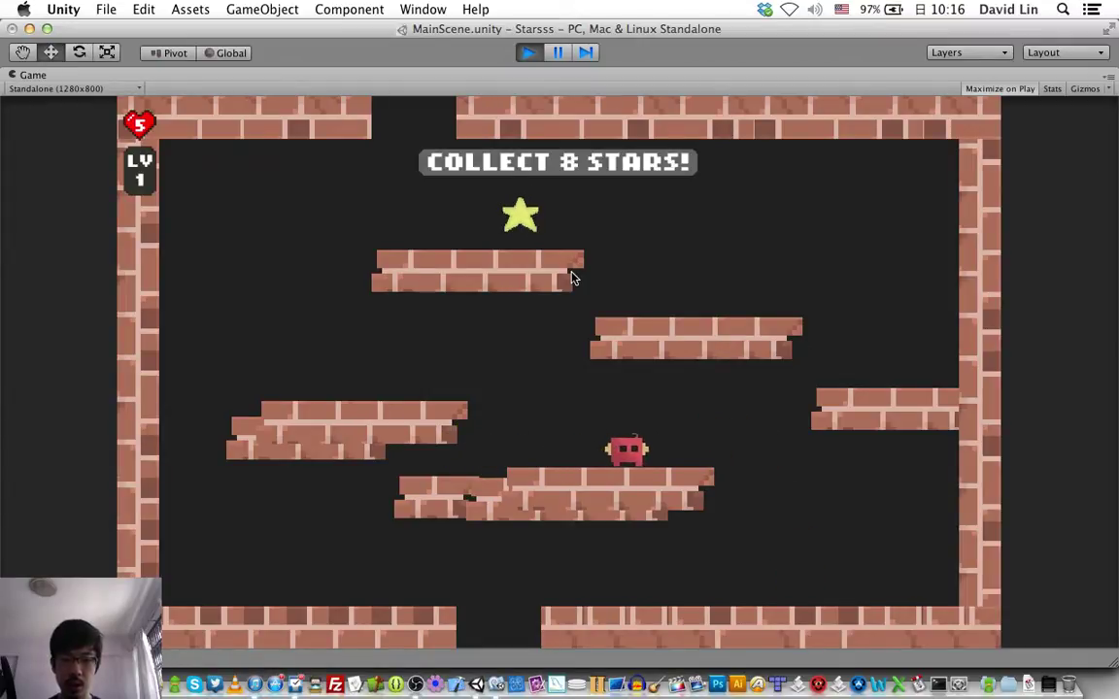
{"action": "key", "text": "Left"}
{"action": "key", "text": "z"}
{"action": "key", "text": "Left"}
{"action": "key", "text": "z"}
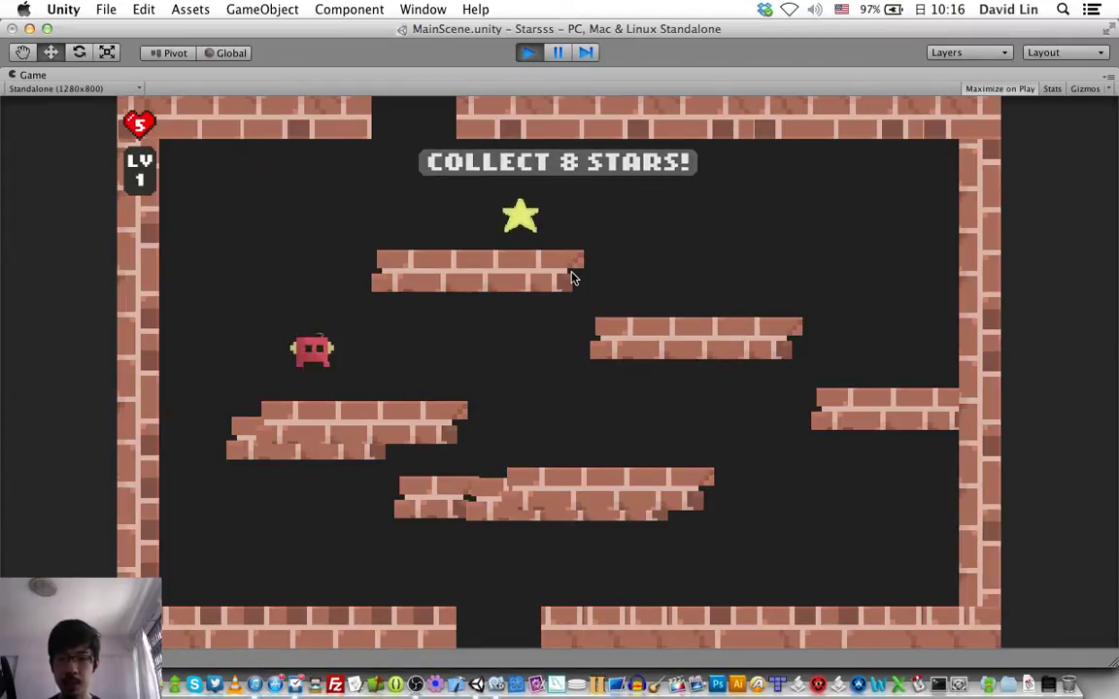
{"action": "key", "text": "Right"}
{"action": "key", "text": "Left"}
{"action": "key", "text": "z"}
Climb to the top platform for its star, drop down for the star near the floor gap, then stop
{"action": "key", "text": "Right"}
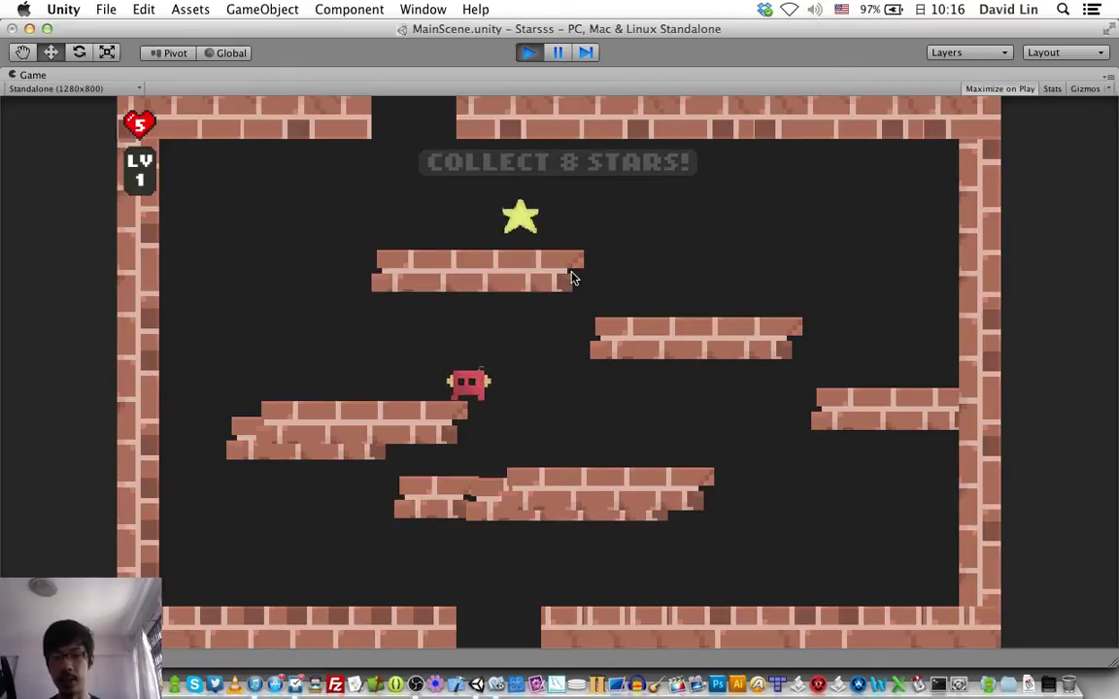
{"action": "key", "text": "Left"}
{"action": "key", "text": "z"}
{"action": "key", "text": "Right"}
{"action": "key", "text": "Right"}
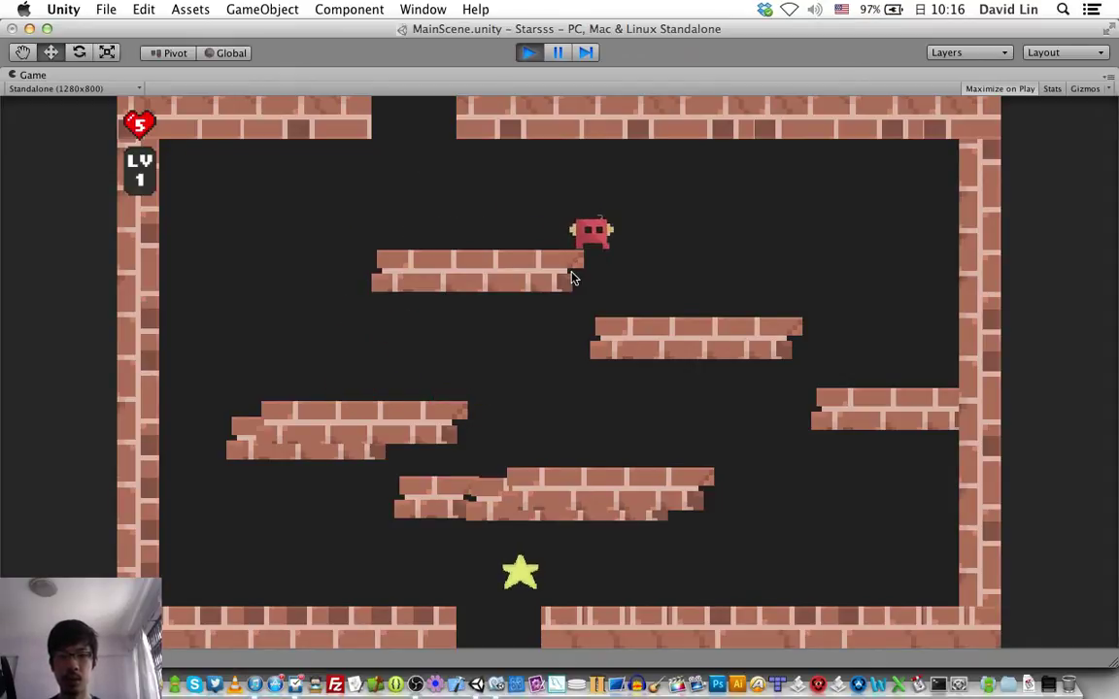
{"action": "key", "text": "Left"}
{"action": "key", "text": "Right"}
{"action": "key", "text": "Left"}
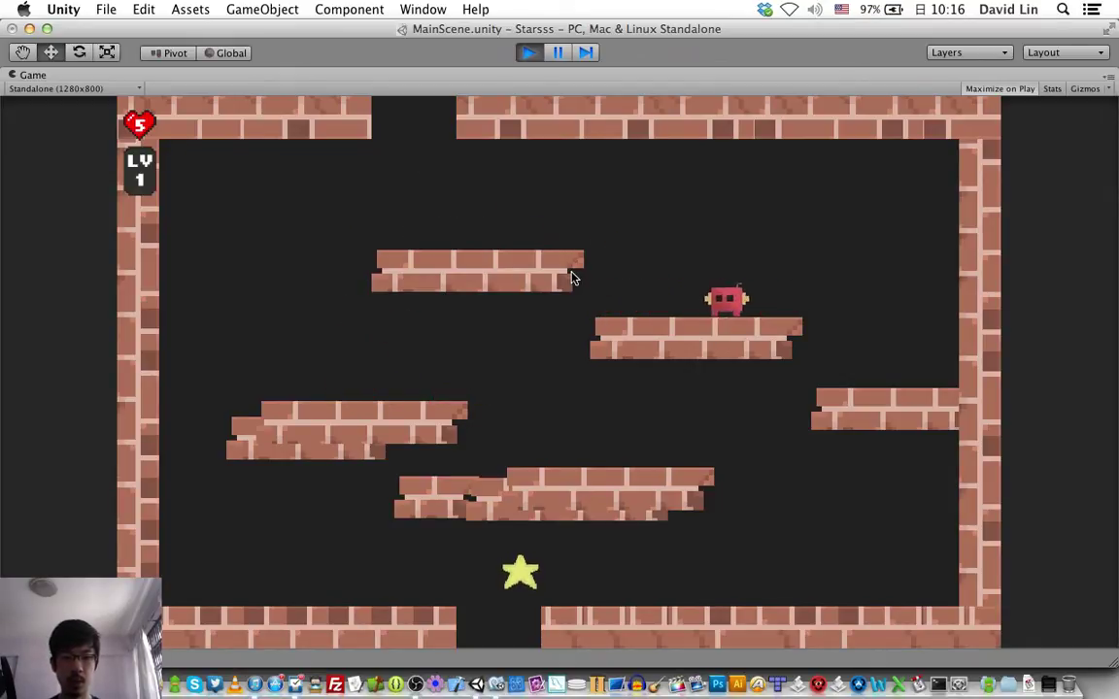
{"action": "key", "text": "z"}
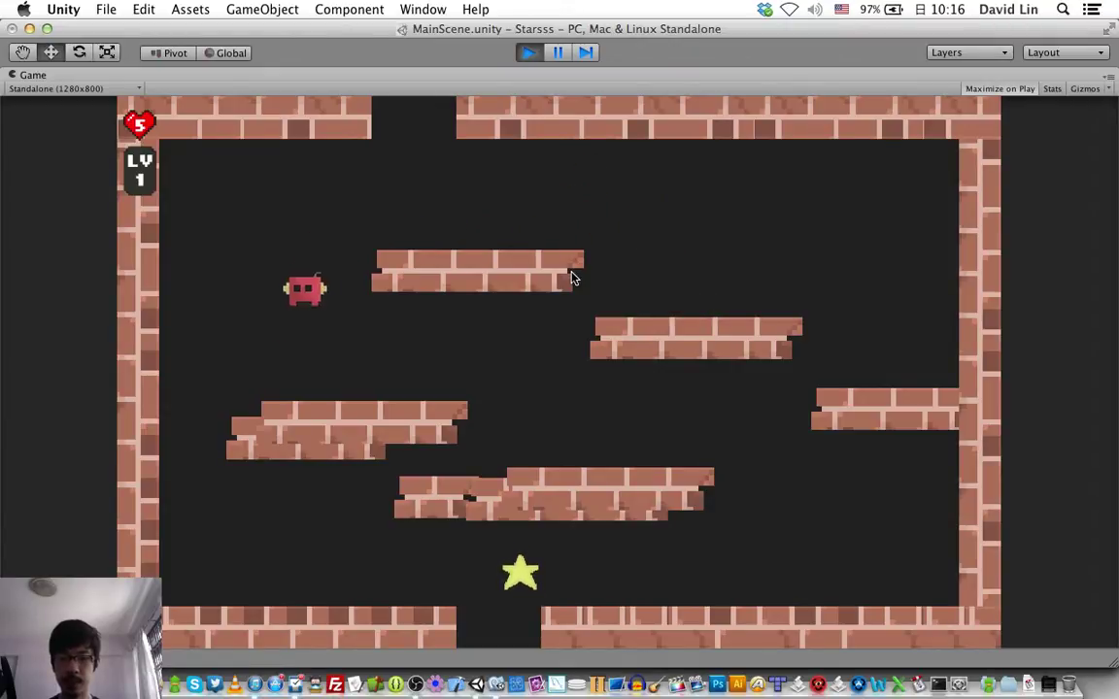
{"action": "key", "text": "Right"}
{"action": "key", "text": "Right"}
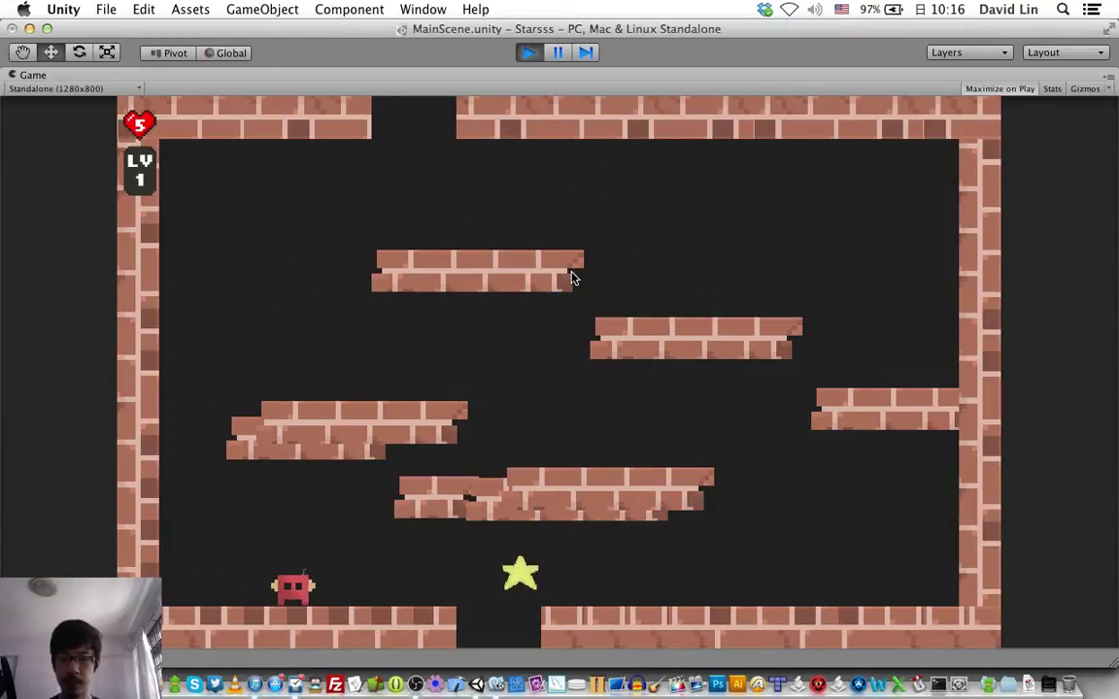
{"action": "key", "text": "Right"}
{"action": "key", "text": "z"}
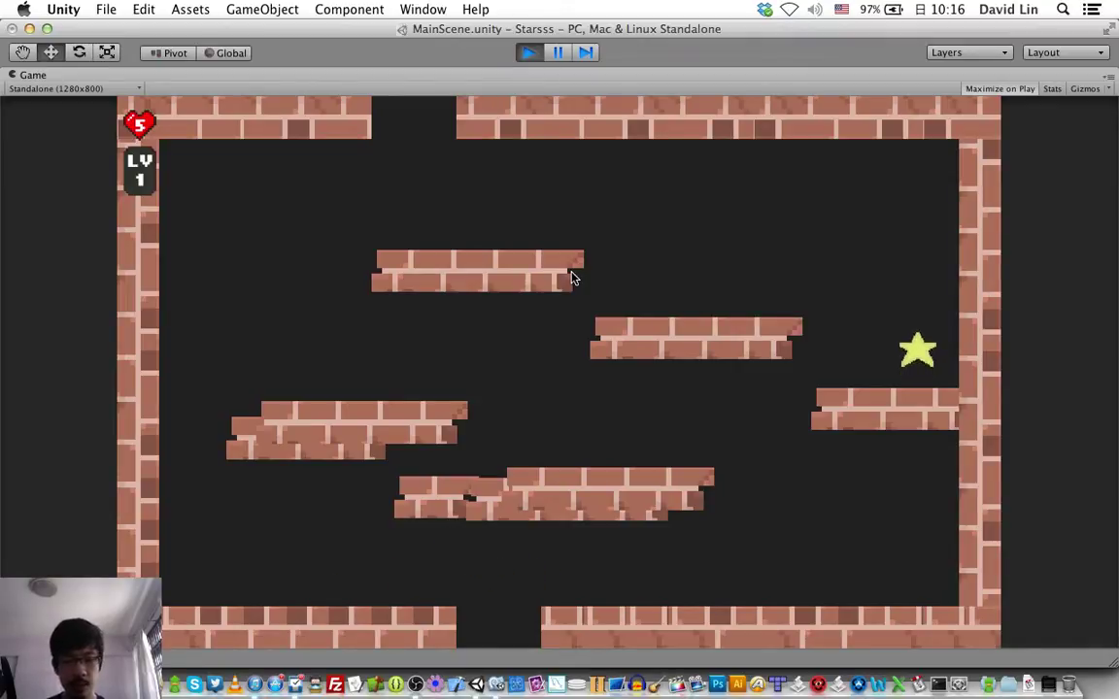
{"action": "key", "text": "super+p"}
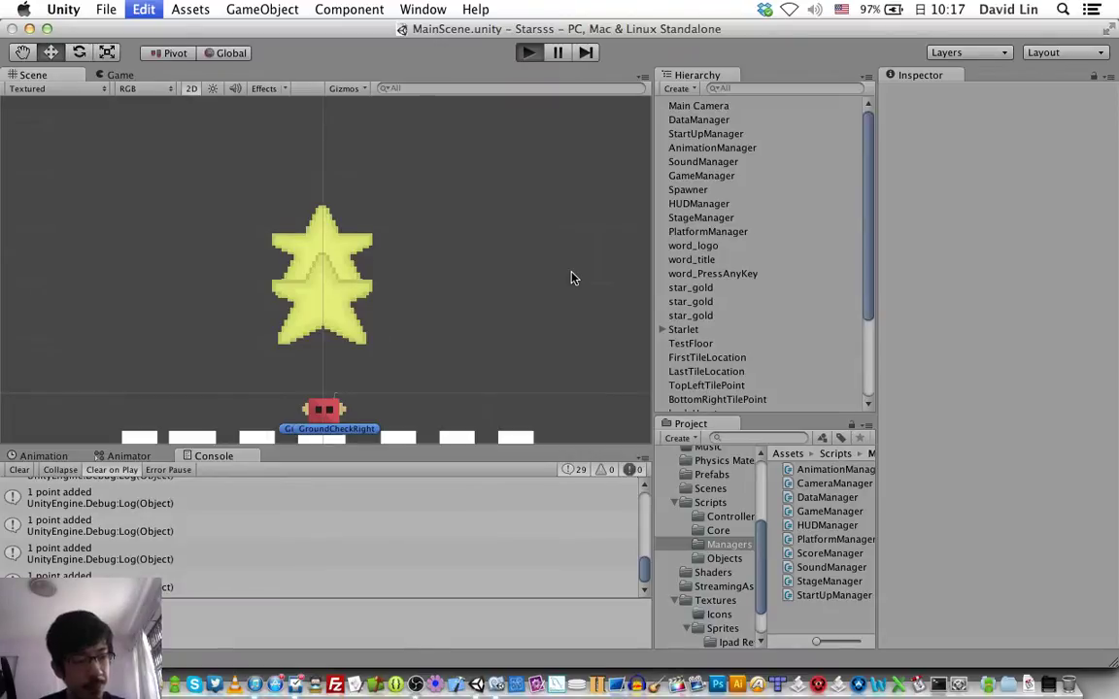
Restart play mode on a new level 1 layout and run along the floor to collect the star
{"action": "key", "text": "super+p"}
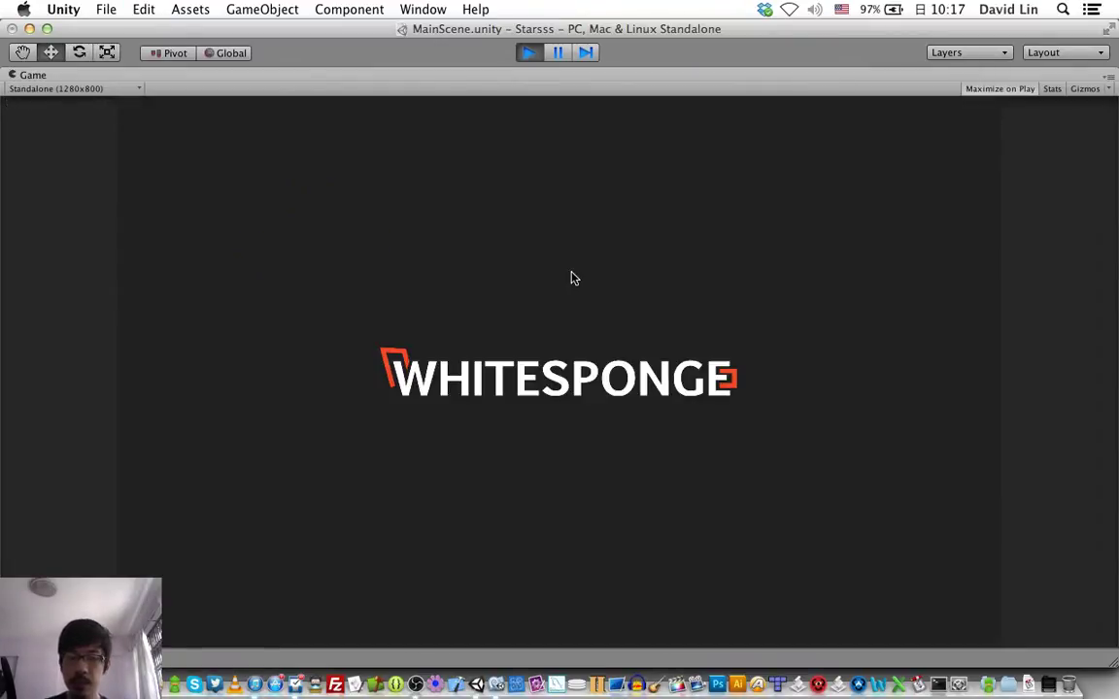
{"action": "key", "text": "space"}
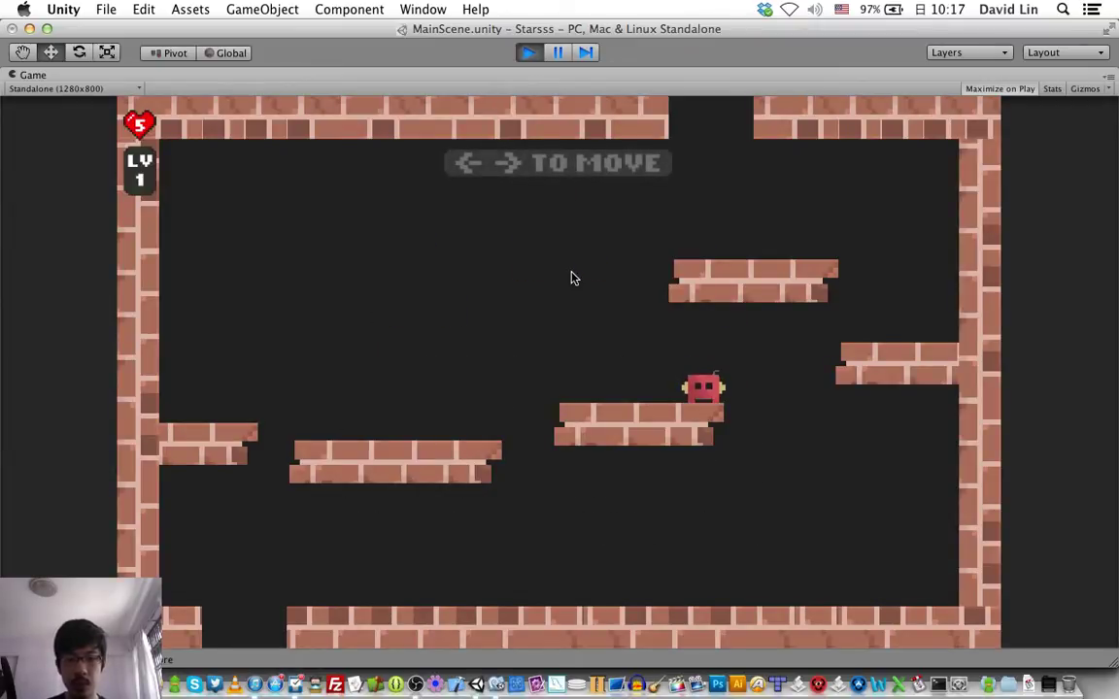
{"action": "key", "text": "Left"}
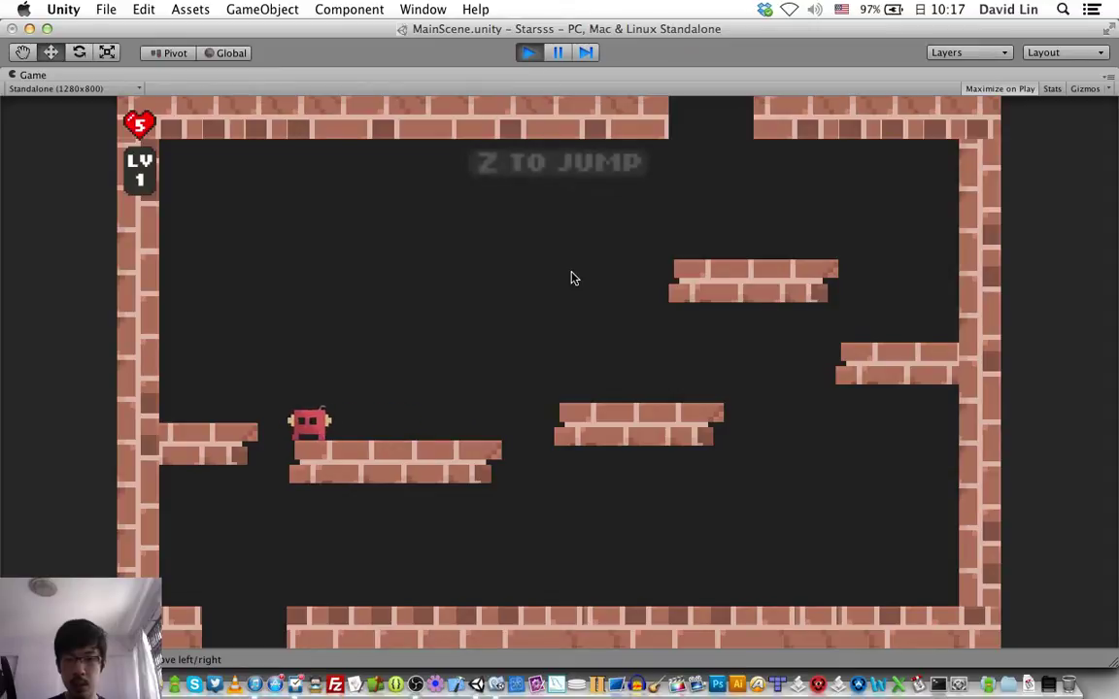
{"action": "key", "text": "Right"}
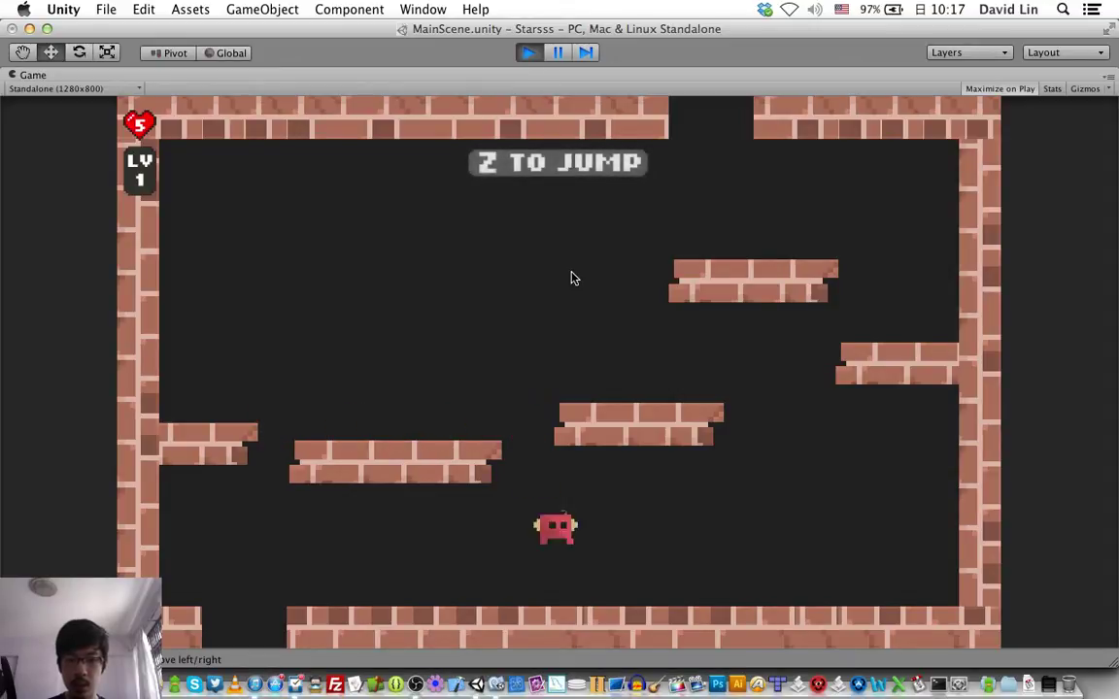
{"action": "key", "text": "Left"}
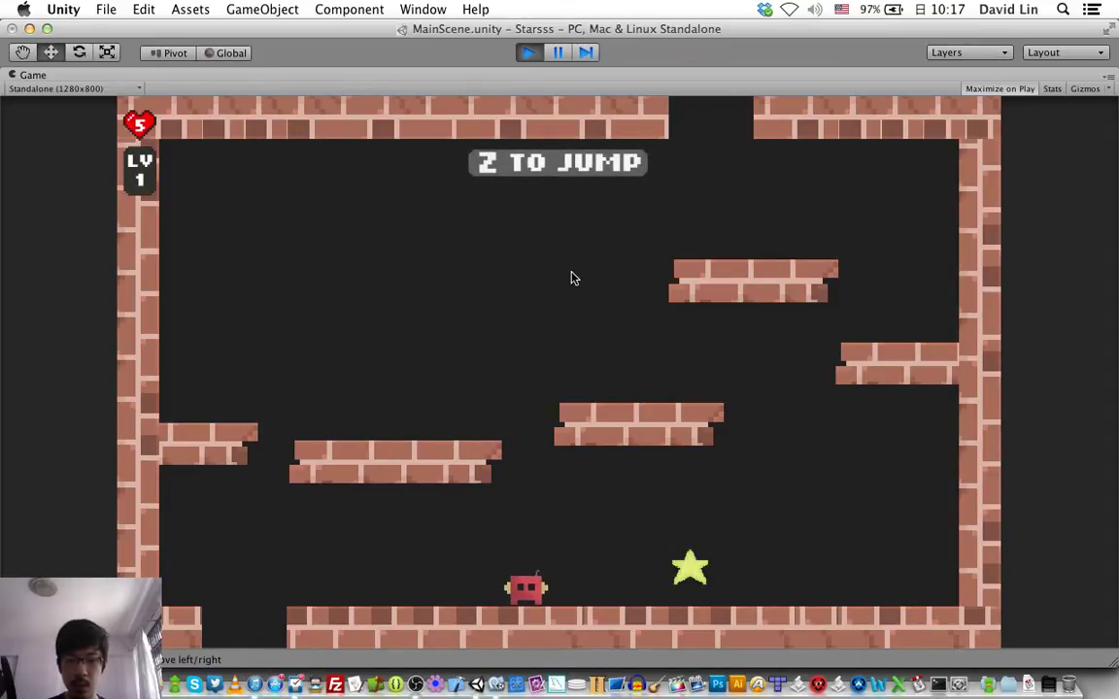
{"action": "key", "text": "z"}
{"action": "key", "text": "Left"}
{"action": "key", "text": "Right"}
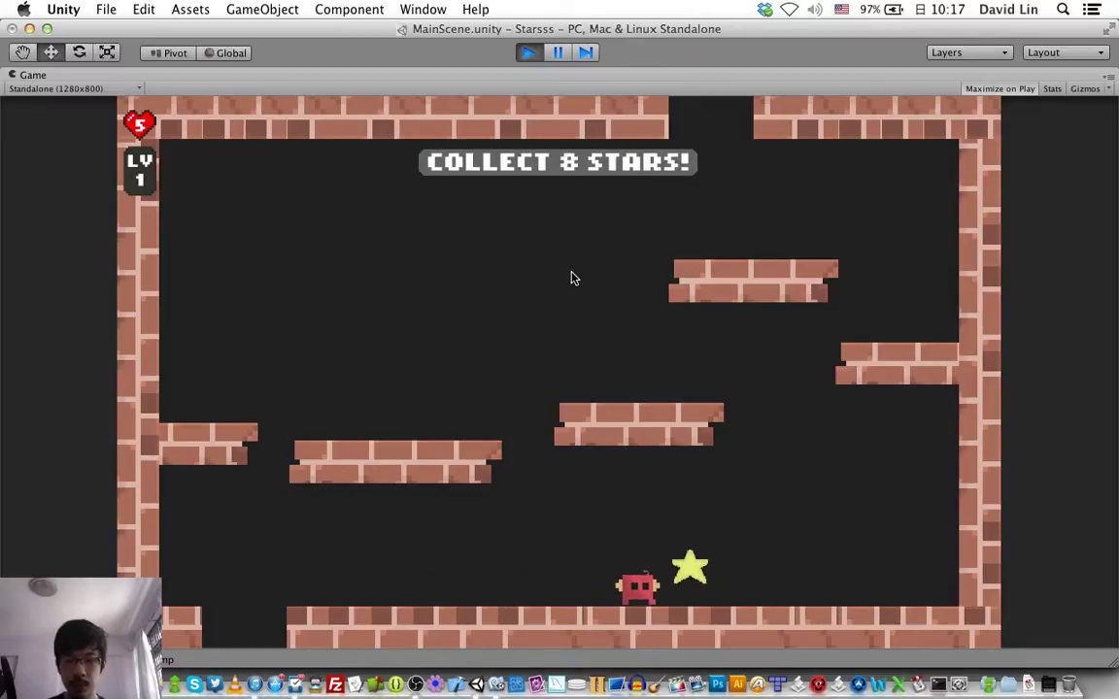
{"action": "key", "text": "Left"}
Jump and nudge the player back and forth along the floor, then stop the play-test
{"action": "key", "text": "z"}
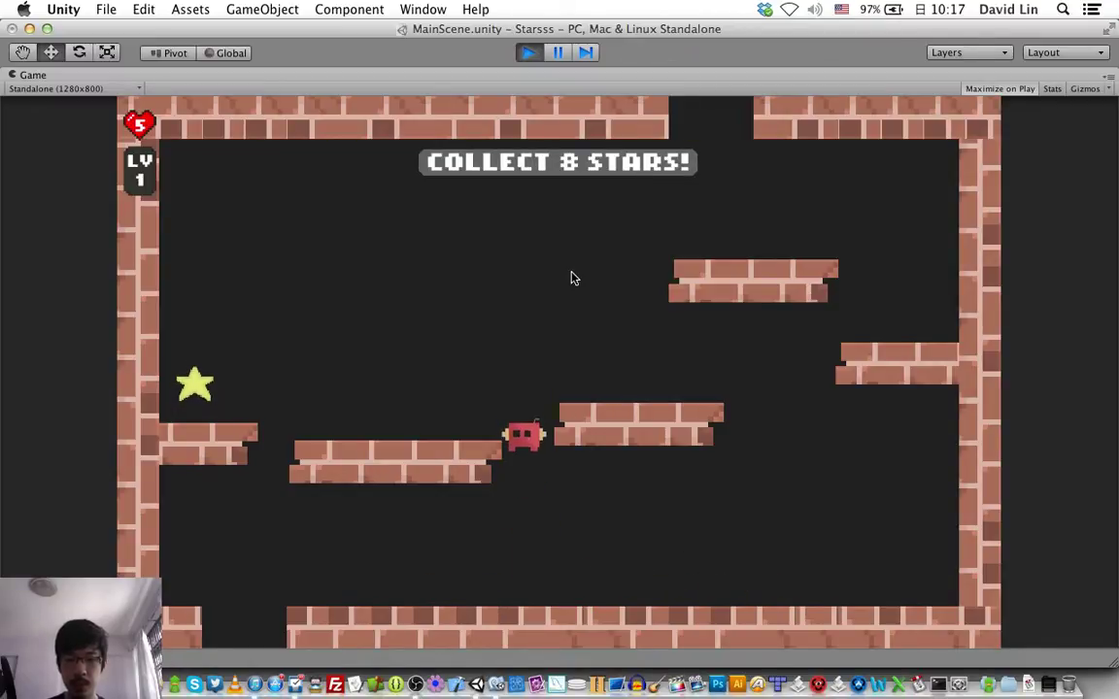
{"action": "key", "text": "Right"}
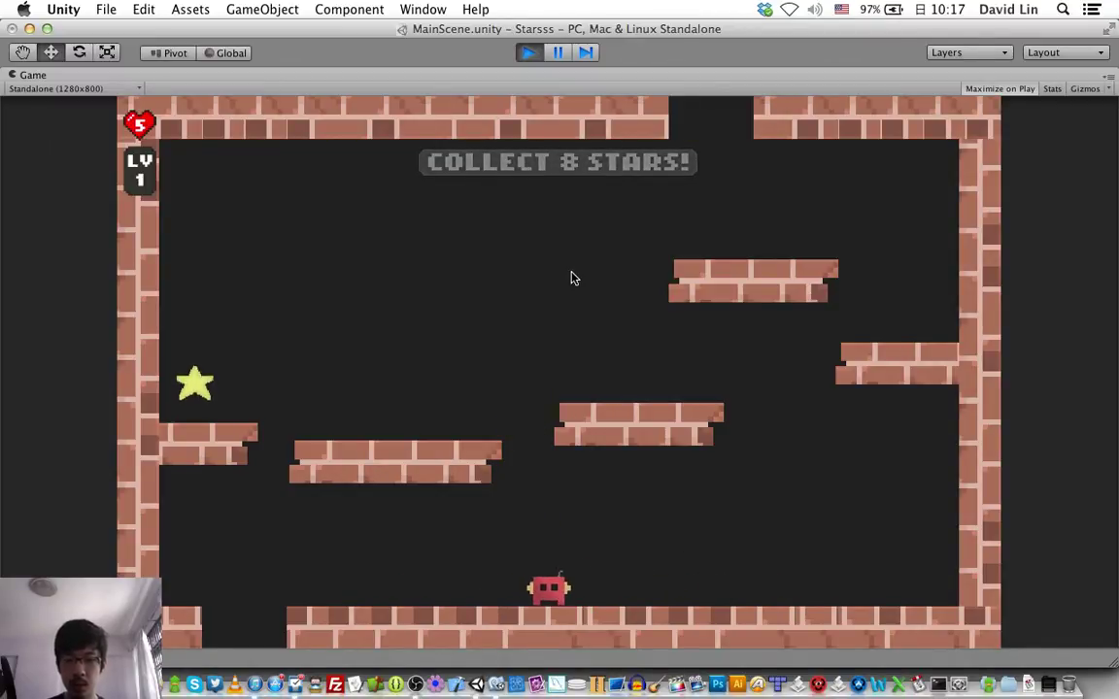
{"action": "key", "text": "Left"}
{"action": "key", "text": "Right"}
{"action": "key", "text": "Left"}
{"action": "key", "text": "Right"}
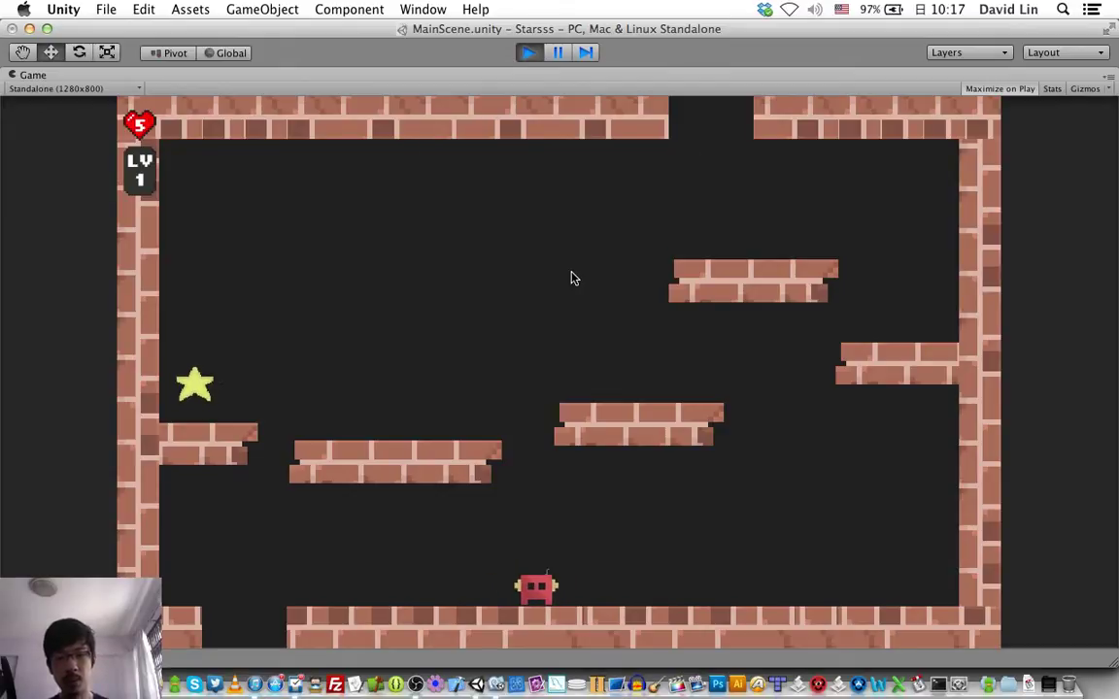
{"action": "key", "text": "super+p"}
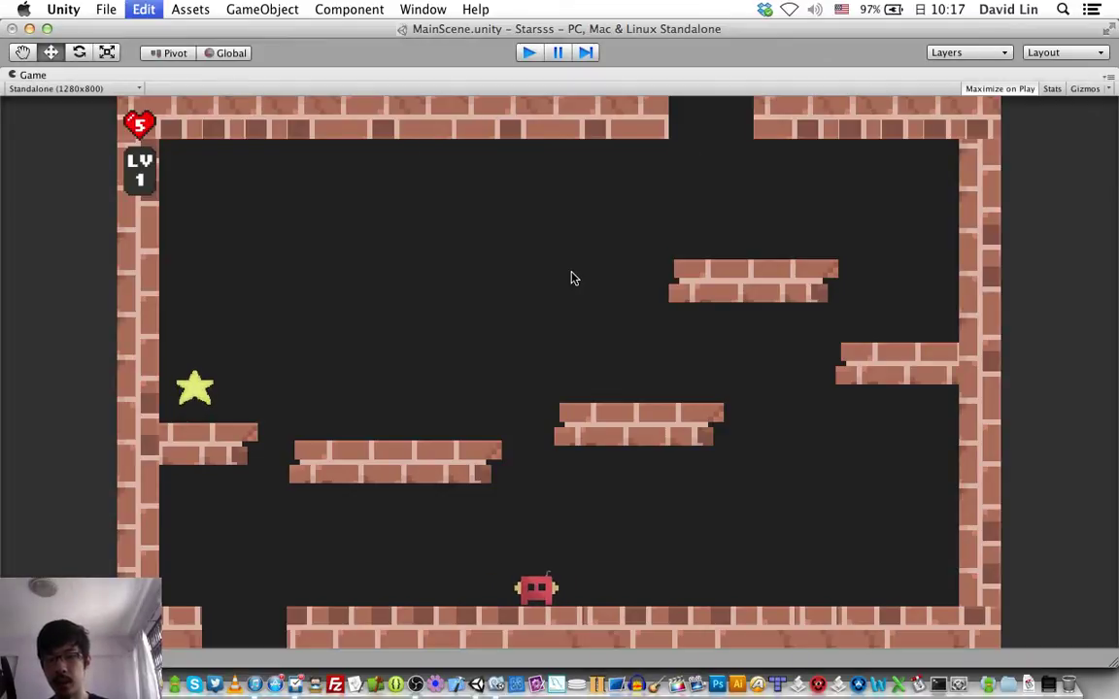
Return to MonoDevelop and scroll PlatformManager.cs to checkIfPointReachableFromPoint
{"action": "key", "text": "super+Tab"}
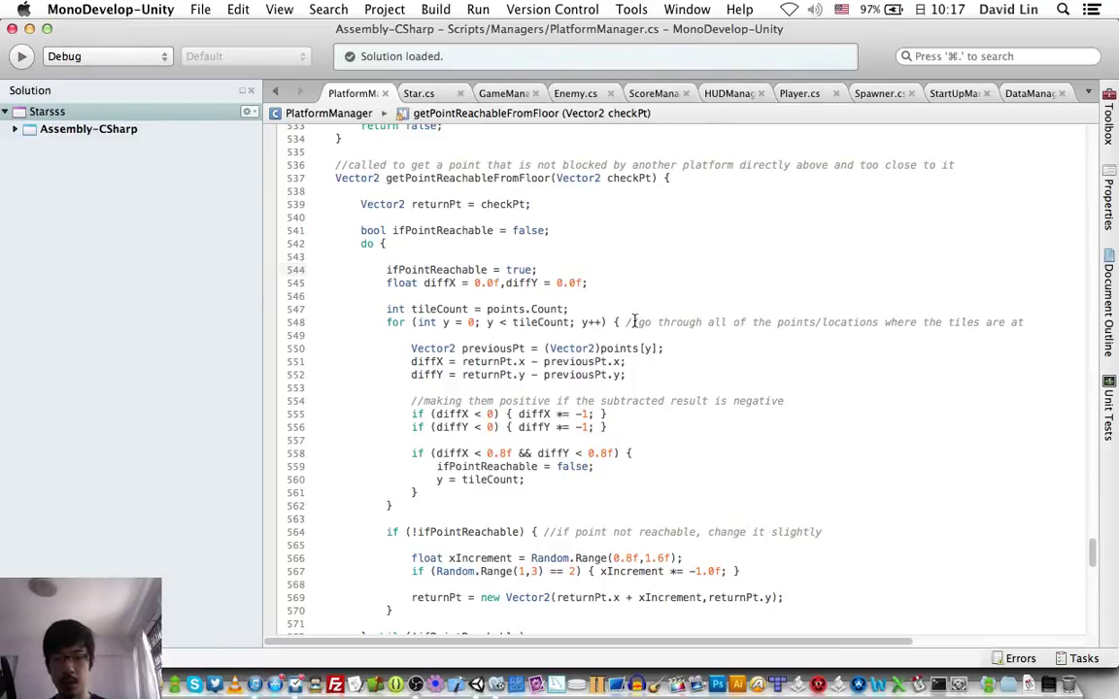
{"action": "scroll", "coordinate": [663, 371], "scroll_direction": "up", "scroll_amount": 4}
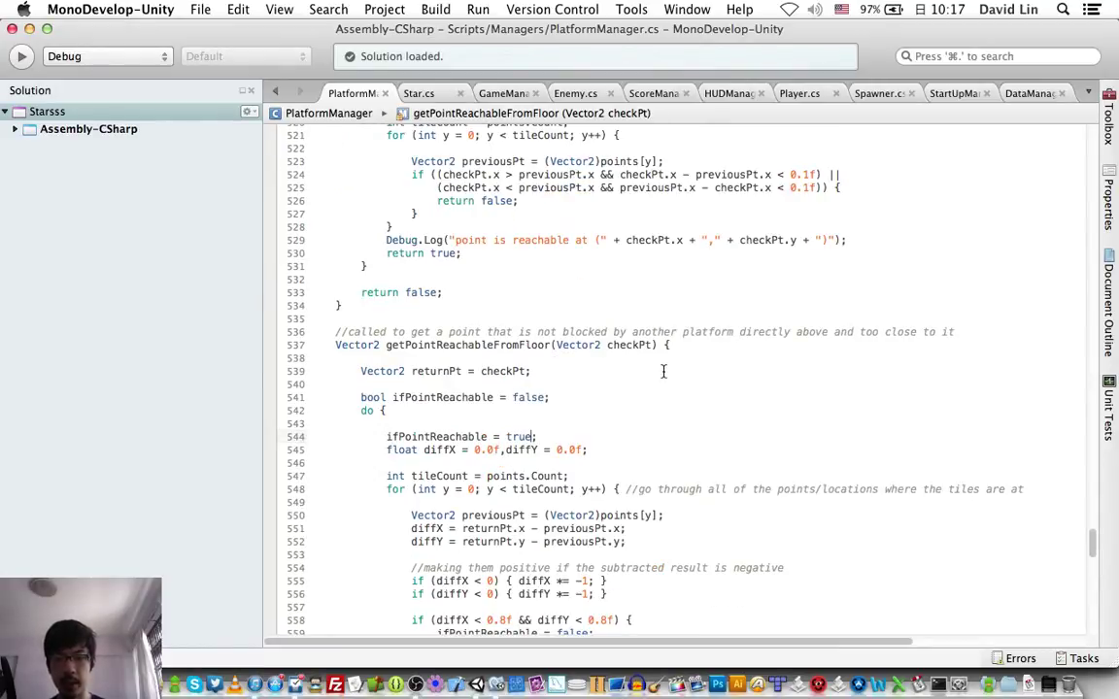
{"action": "scroll", "coordinate": [663, 371], "scroll_direction": "down", "scroll_amount": 1}
{"action": "scroll", "coordinate": [664, 371], "scroll_direction": "up", "scroll_amount": 2}
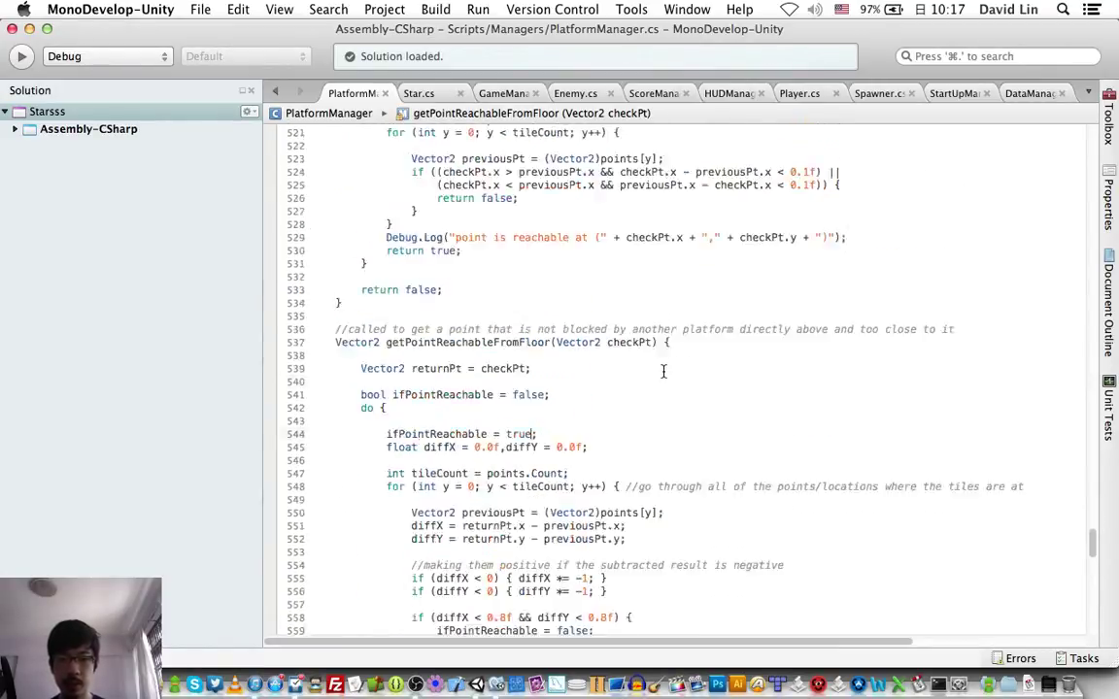
{"action": "scroll", "coordinate": [663, 371], "scroll_direction": "up", "scroll_amount": 4}
{"action": "scroll", "coordinate": [663, 371], "scroll_direction": "up", "scroll_amount": 6}
{"action": "scroll", "coordinate": [663, 371], "scroll_direction": "up", "scroll_amount": 2}
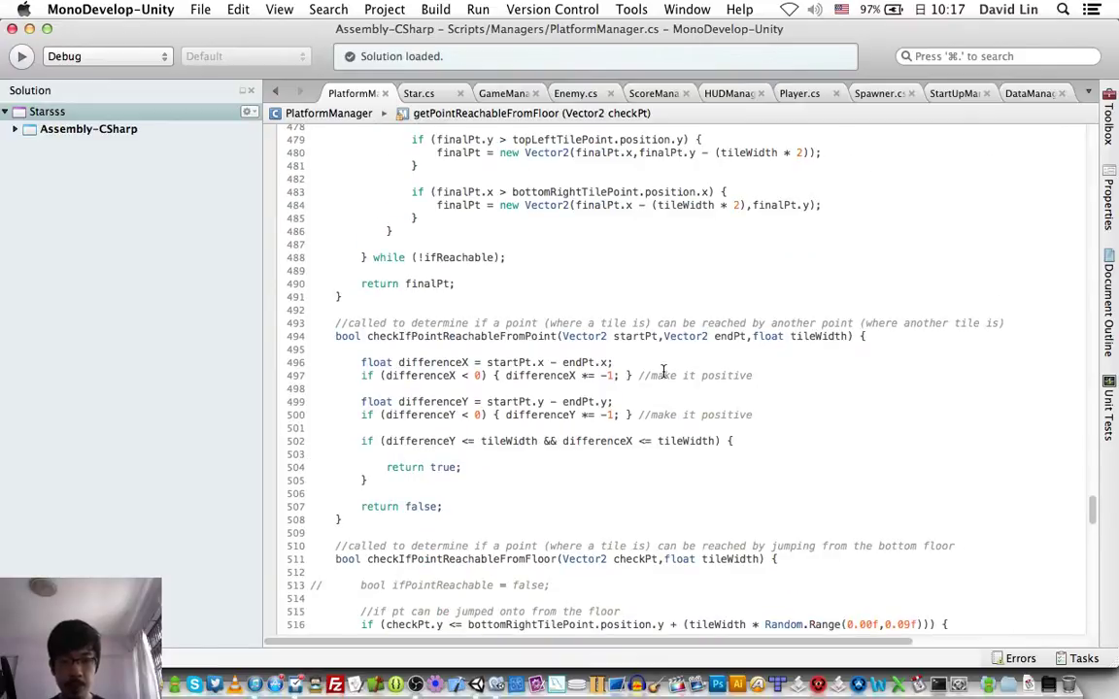
{"action": "left_click", "coordinate": [684, 360]}
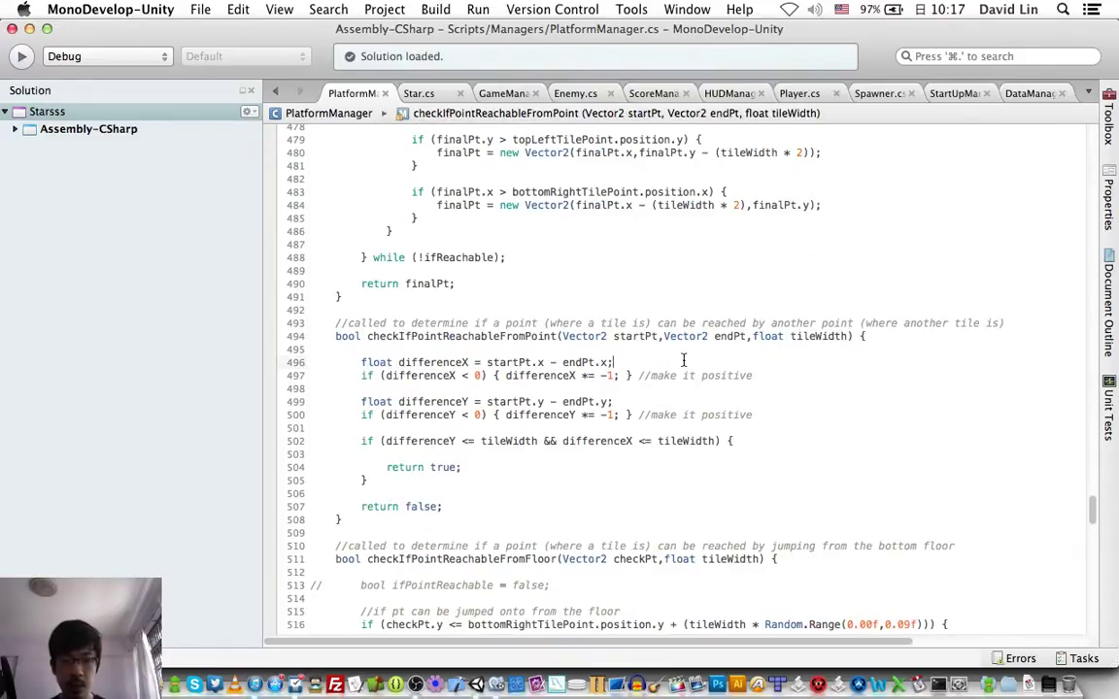
Change the loadTiles floor-platform Random.Range upper bound from 0.08f to 0.07f and save
{"action": "scroll", "coordinate": [683, 360], "scroll_direction": "up", "scroll_amount": 5}
{"action": "scroll", "coordinate": [684, 361], "scroll_direction": "up", "scroll_amount": 4}
{"action": "scroll", "coordinate": [683, 361], "scroll_direction": "up", "scroll_amount": 6}
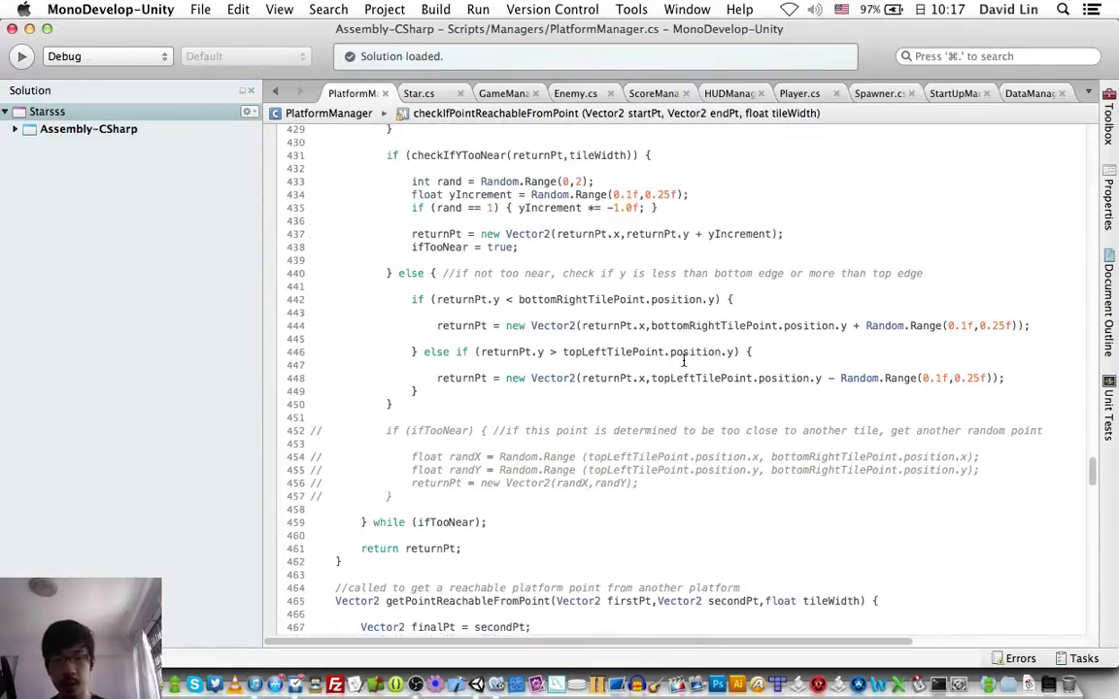
{"action": "scroll", "coordinate": [683, 361], "scroll_direction": "up", "scroll_amount": 4}
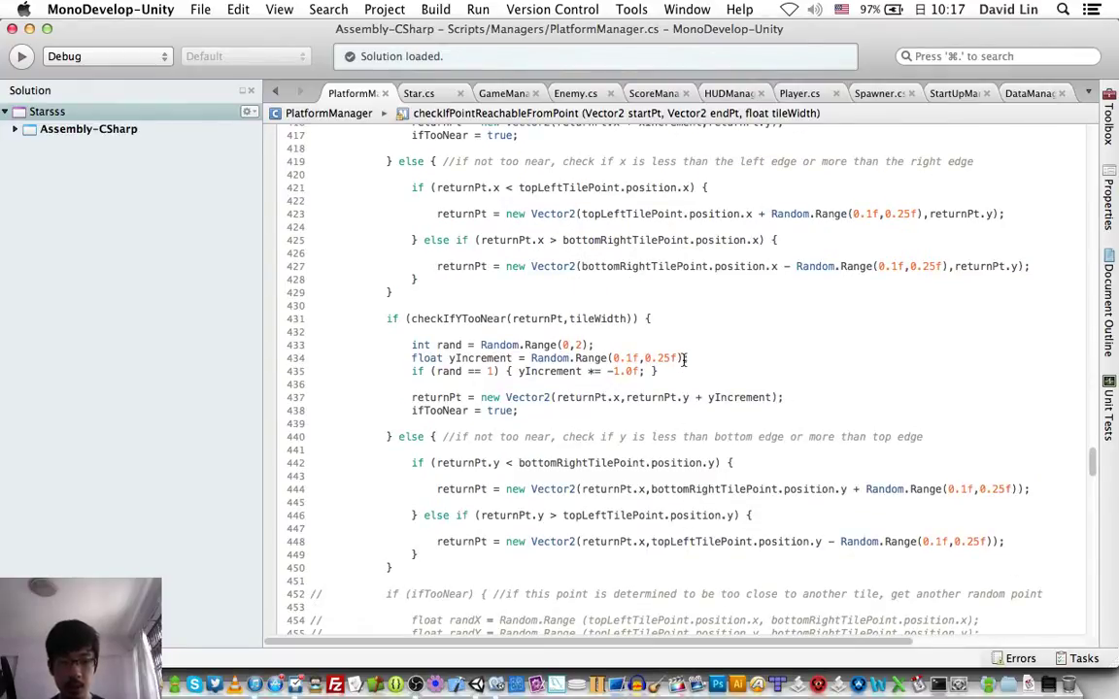
{"action": "scroll", "coordinate": [683, 360], "scroll_direction": "up", "scroll_amount": 4}
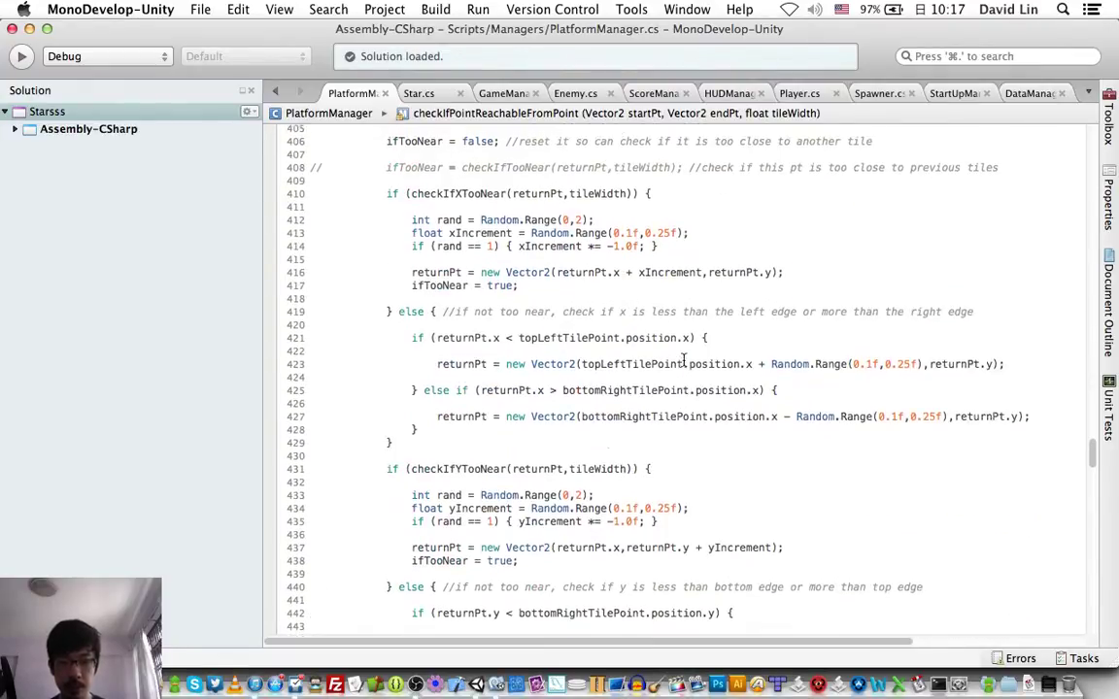
{"action": "scroll", "coordinate": [683, 360], "scroll_direction": "up", "scroll_amount": 10}
{"action": "scroll", "coordinate": [684, 360], "scroll_direction": "up", "scroll_amount": 3}
{"action": "scroll", "coordinate": [684, 360], "scroll_direction": "up", "scroll_amount": 9}
{"action": "scroll", "coordinate": [684, 361], "scroll_direction": "up", "scroll_amount": 5}
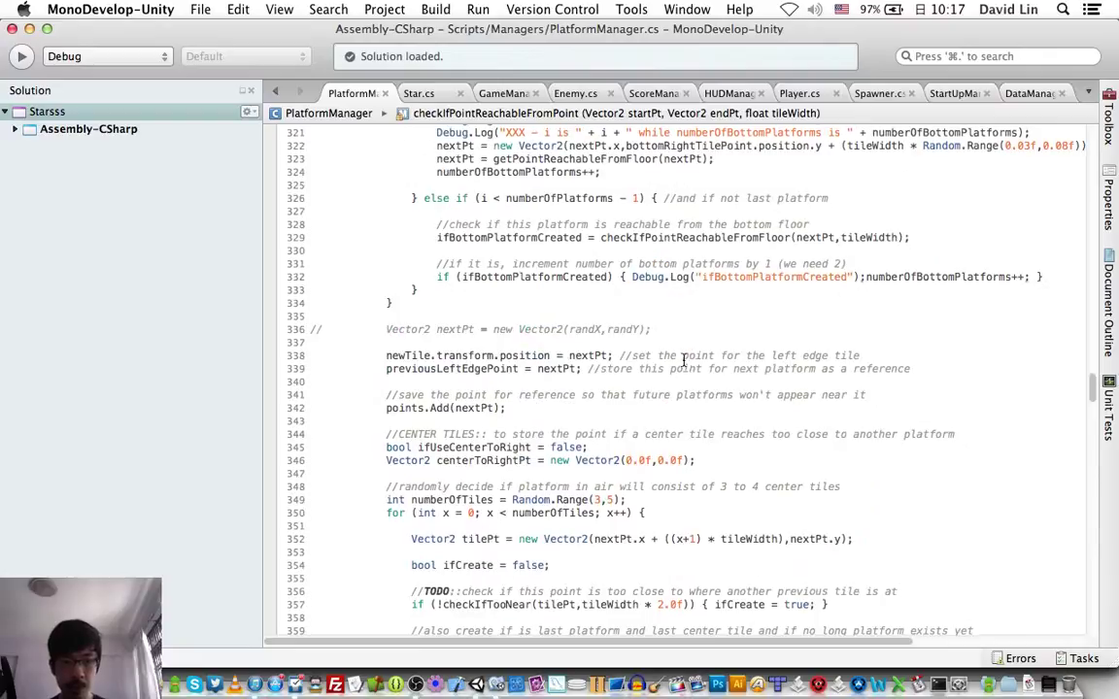
{"action": "scroll", "coordinate": [684, 361], "scroll_direction": "up", "scroll_amount": 1}
{"action": "scroll", "coordinate": [683, 361], "scroll_direction": "up", "scroll_amount": 1}
{"action": "scroll", "coordinate": [684, 360], "scroll_direction": "up", "scroll_amount": 2}
{"action": "scroll", "coordinate": [684, 361], "scroll_direction": "up", "scroll_amount": 1}
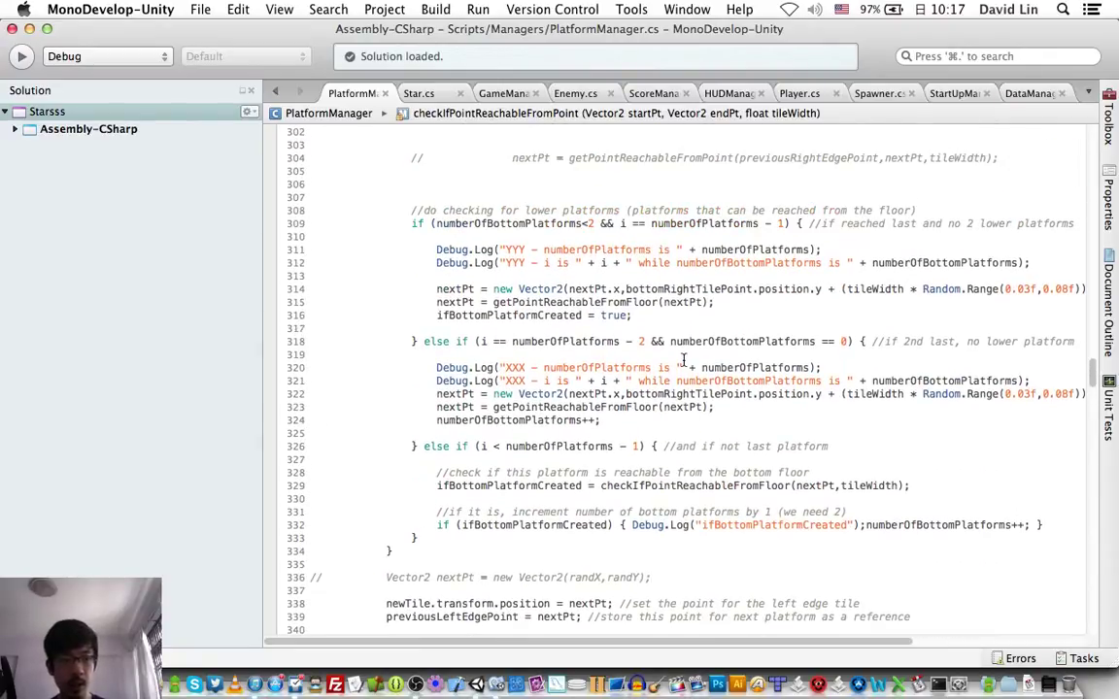
{"action": "left_click", "coordinate": [1063, 286]}
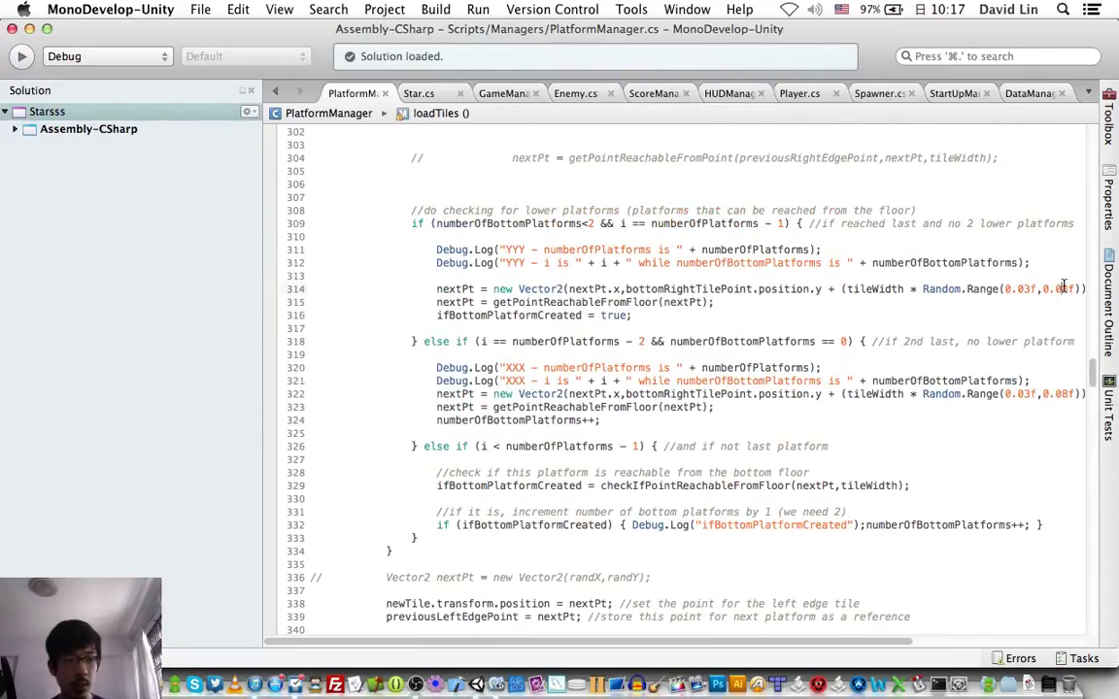
{"action": "key", "text": "BackSpace"}
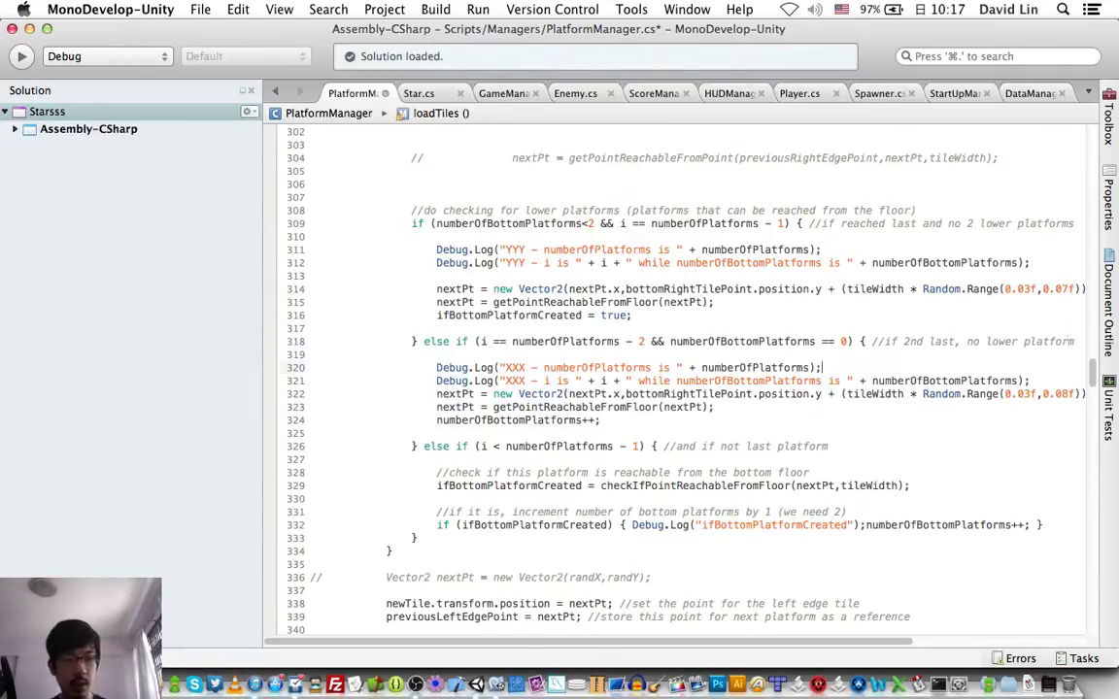
{"action": "key", "text": "super+s"}
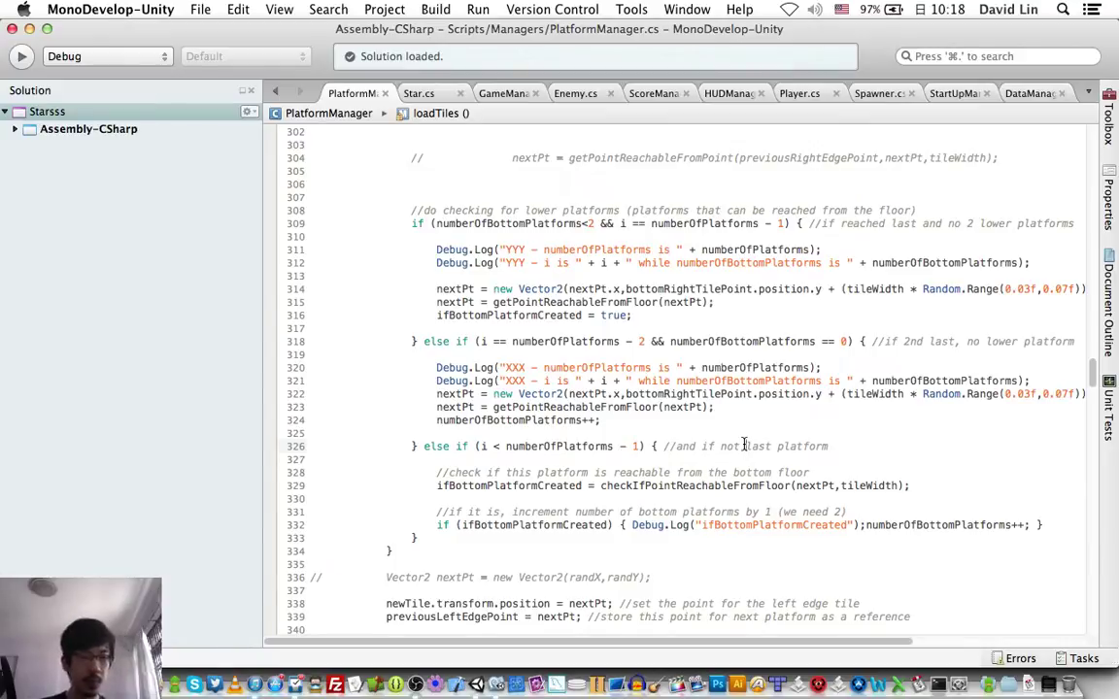
{"action": "key", "text": "super+Tab"}
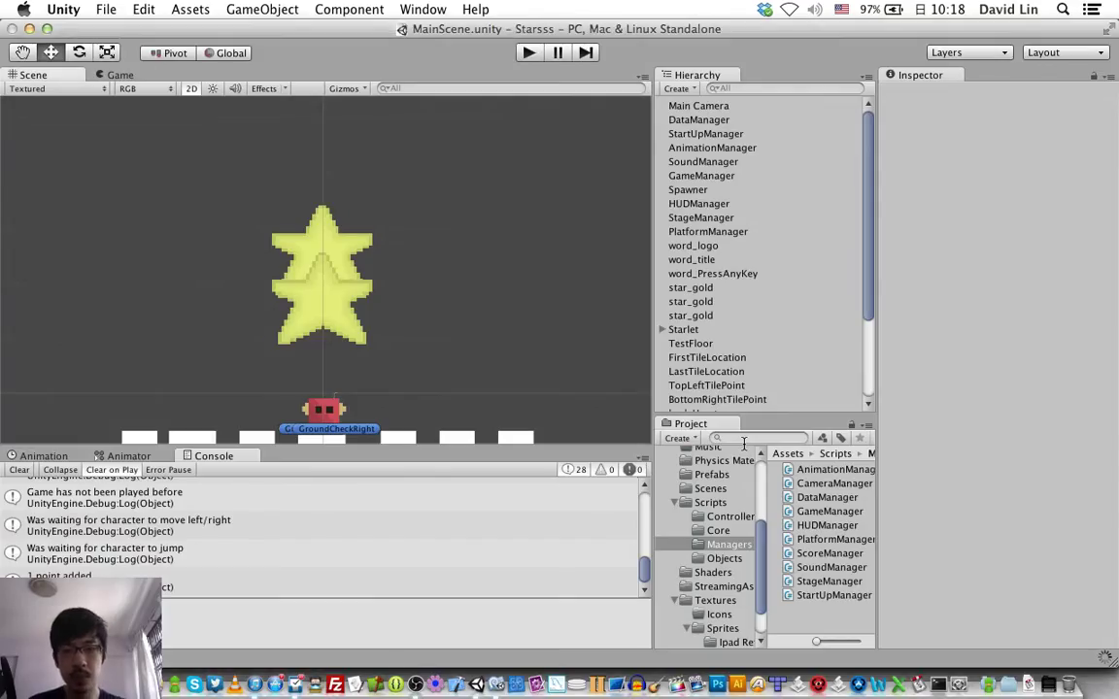
{"action": "key", "text": "super+p"}
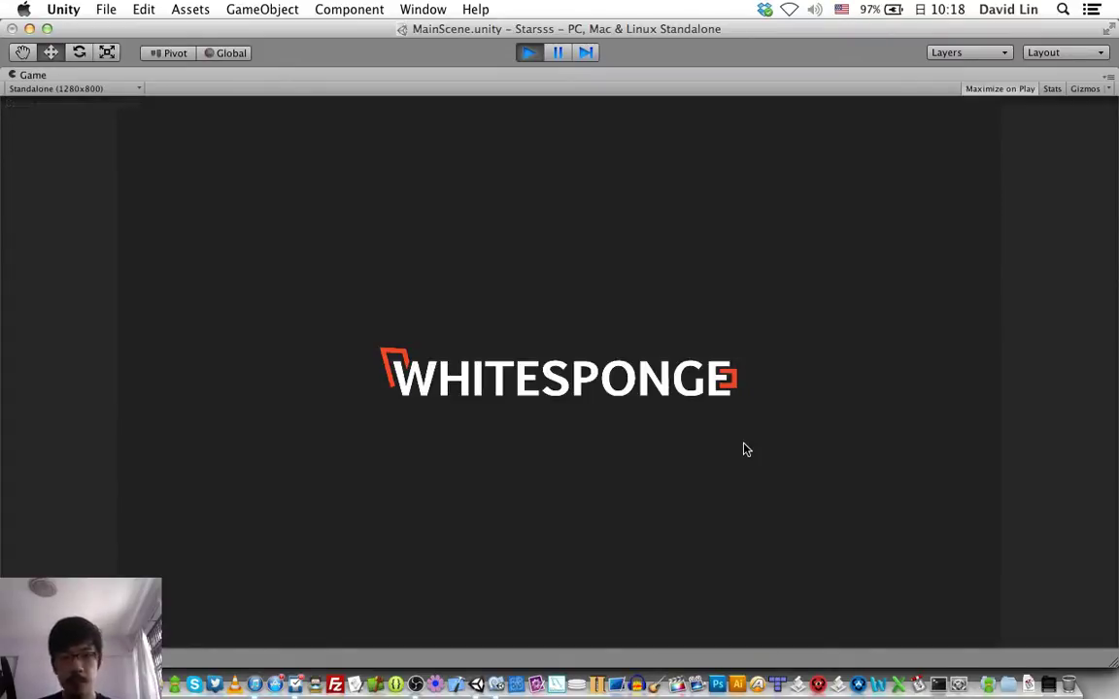
{"action": "key", "text": "space"}
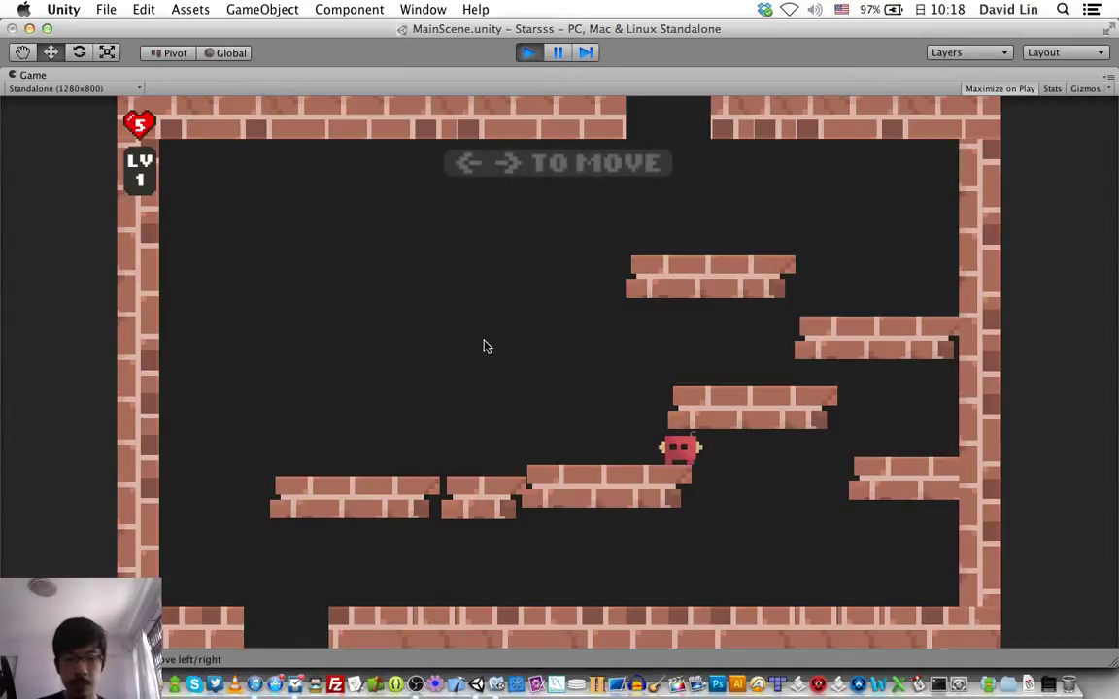
{"action": "key", "text": "Right"}
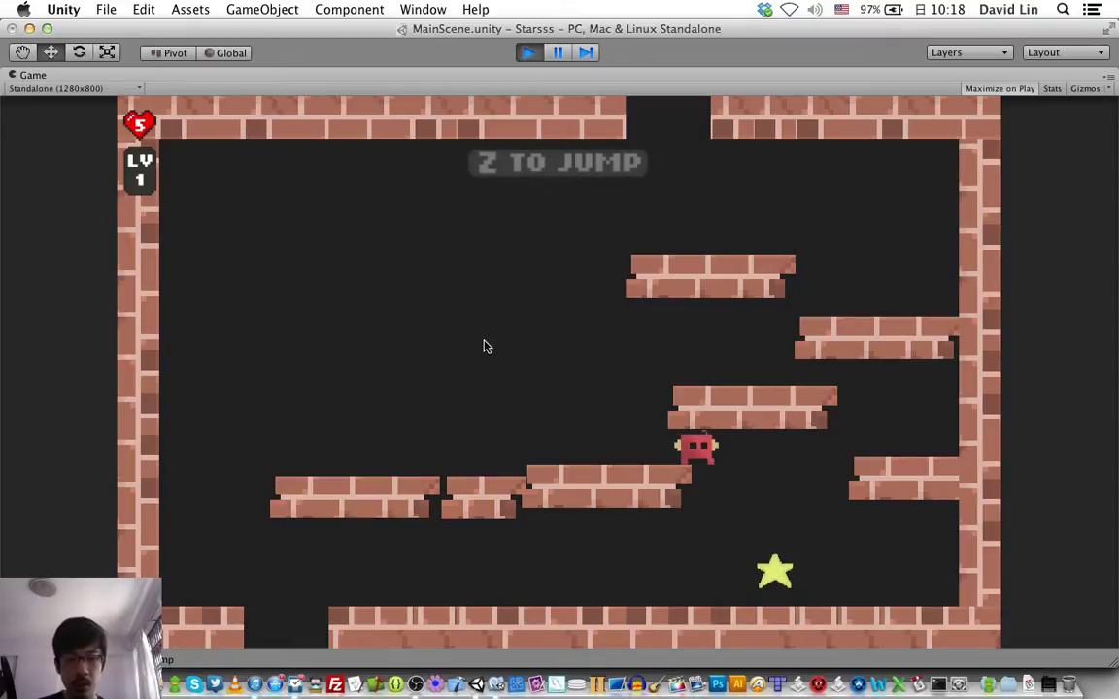
{"action": "key", "text": "Left"}
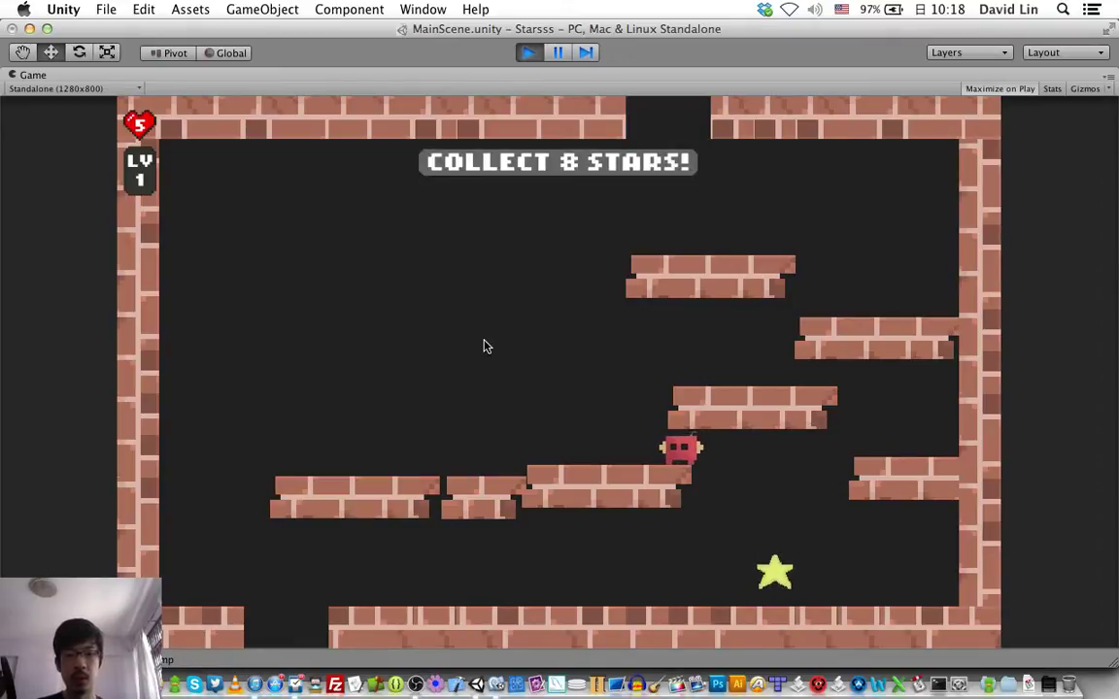
{"action": "key", "text": "Right"}
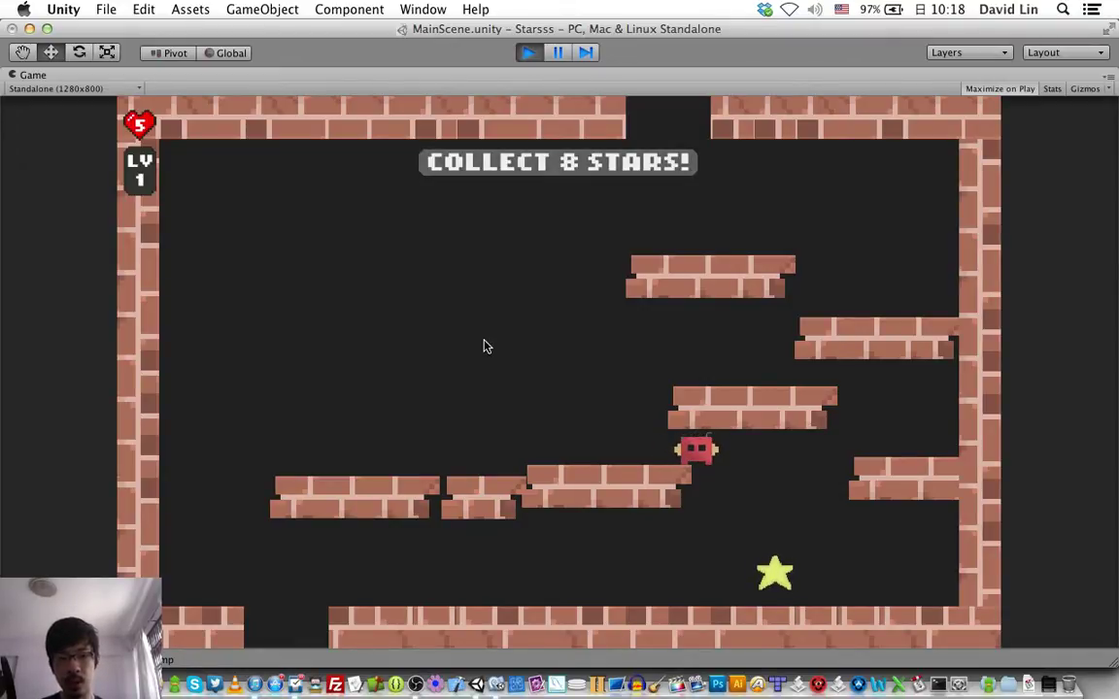
{"action": "key", "text": "Left"}
{"action": "key", "text": "Right"}
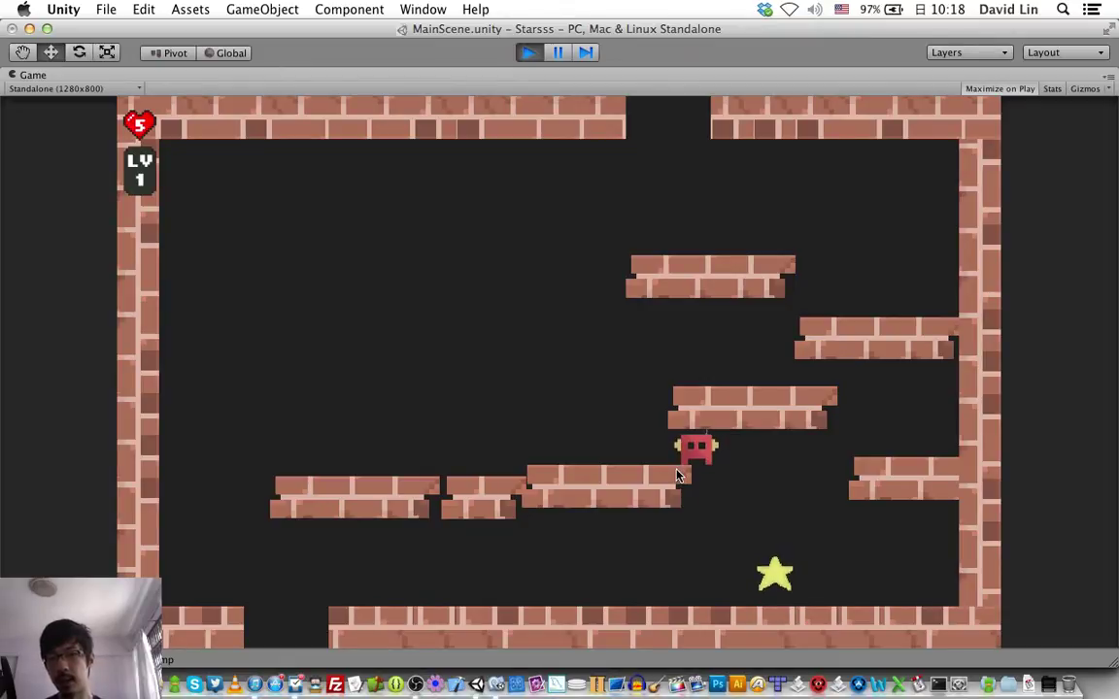
{"action": "key", "text": "super+p"}
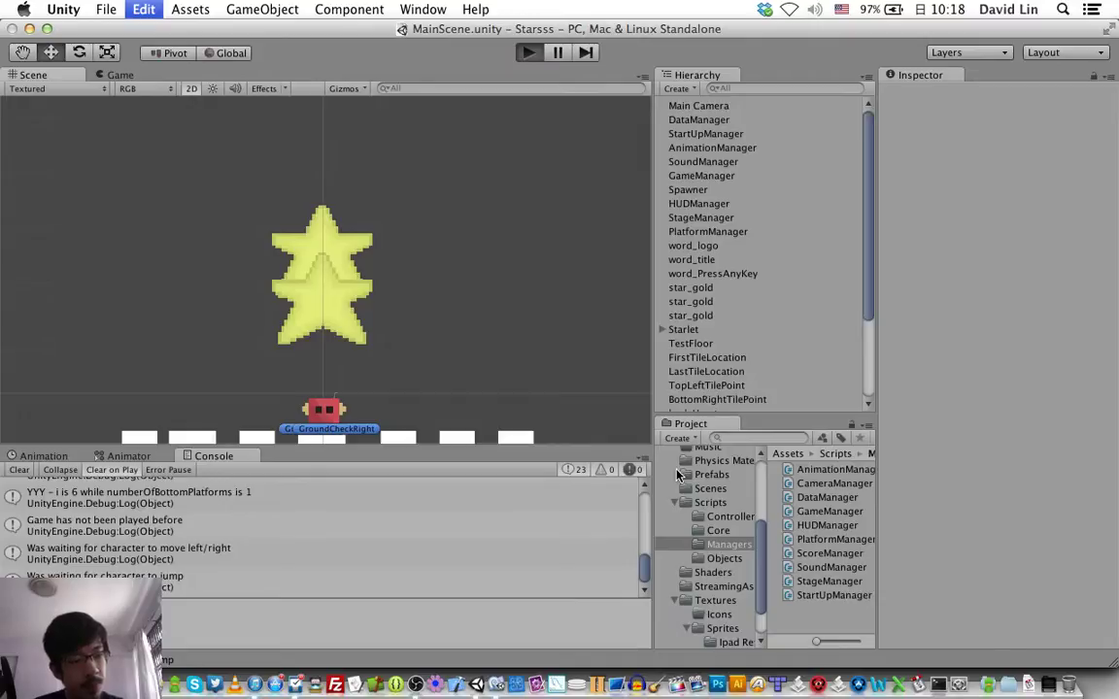
Start Starsss, skip the title screen into level 1, then stop the run
{"action": "key", "text": "super+p"}
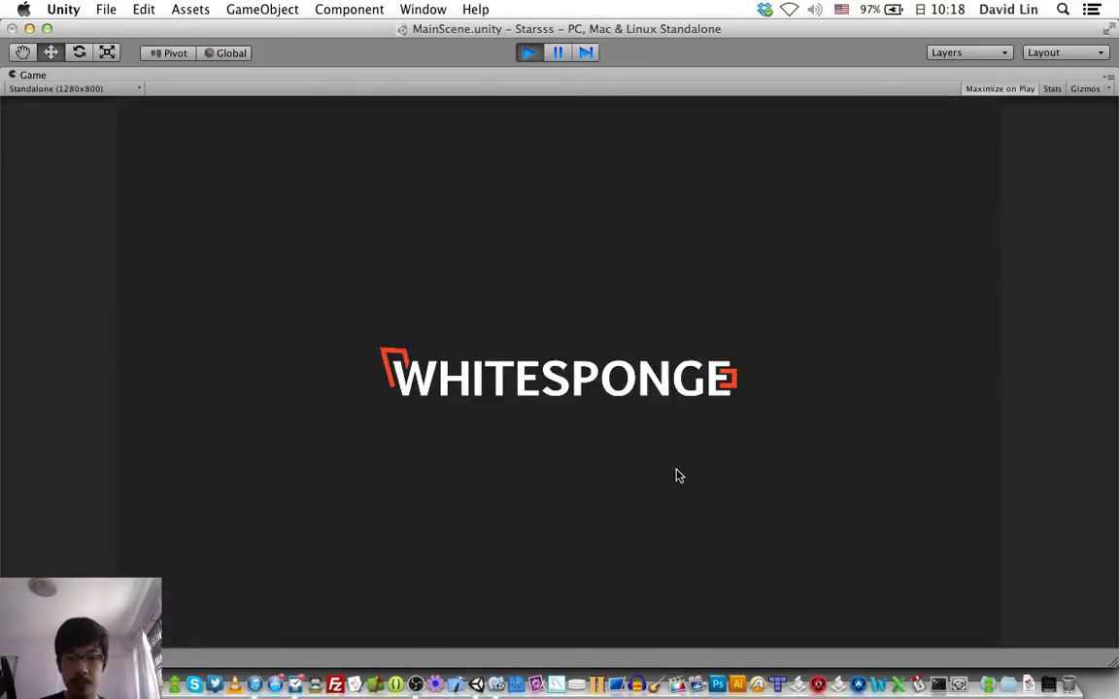
{"action": "key", "text": "space"}
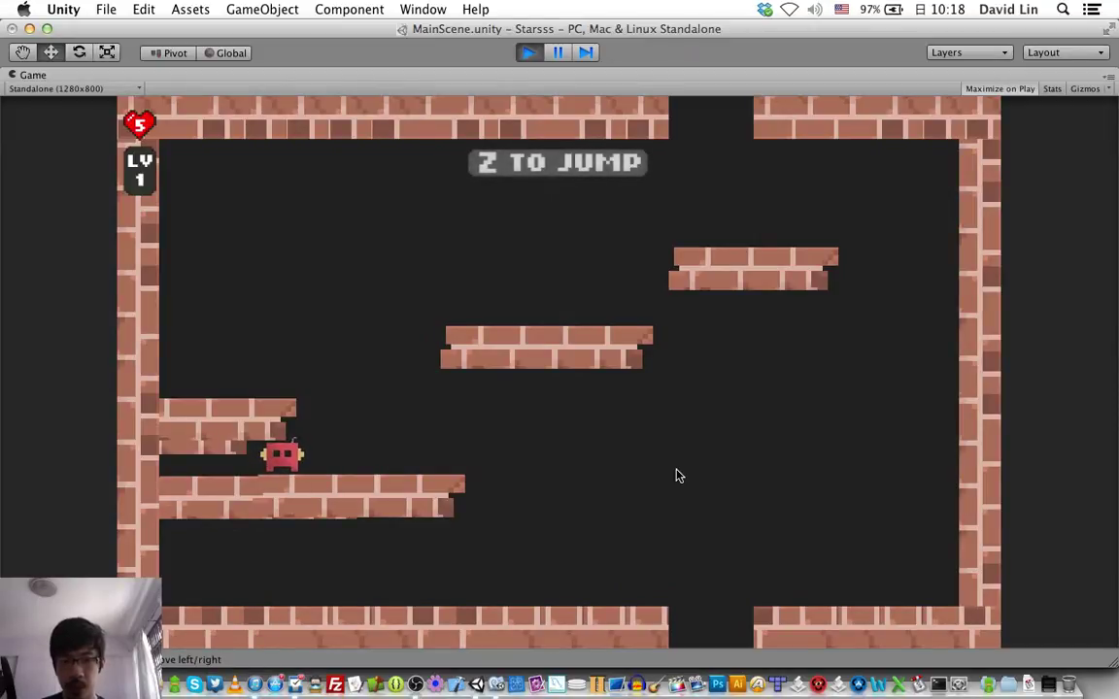
{"action": "key", "text": "super+p"}
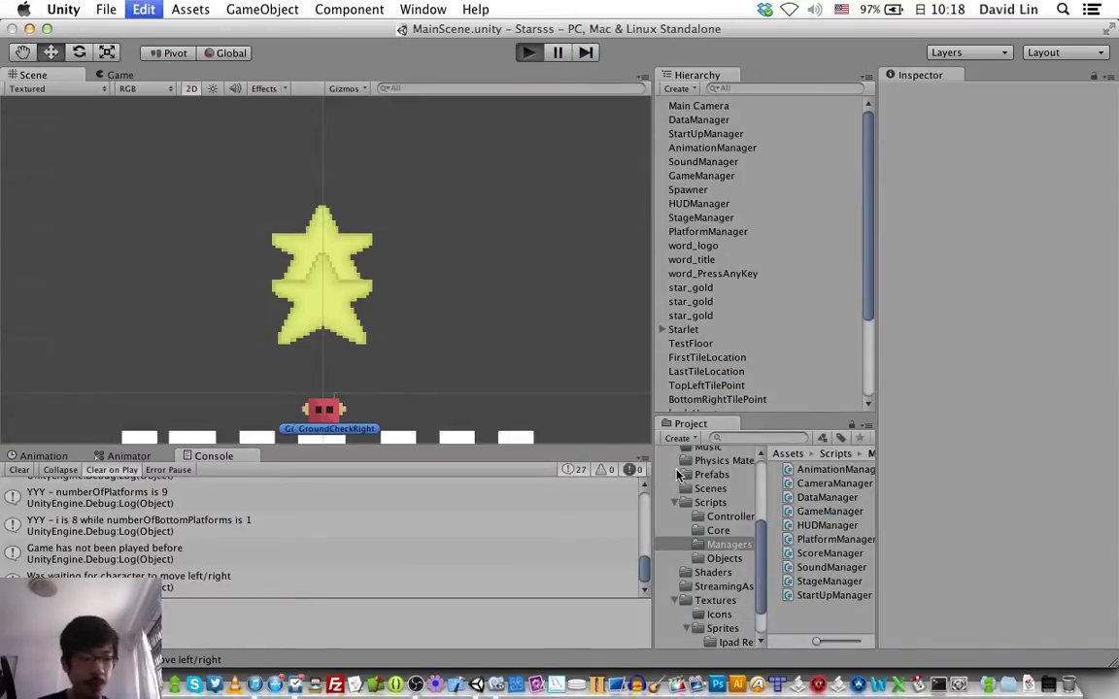
Replay a new level 1, jumping across platforms to collect stars, then stop
{"action": "key", "text": "super+p"}
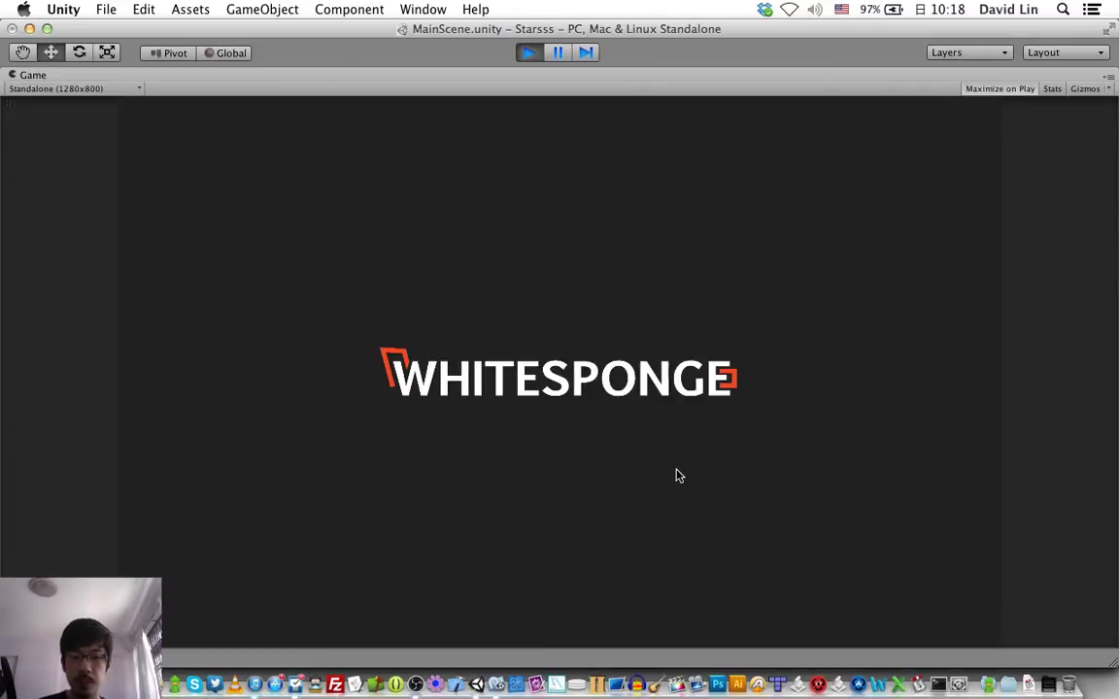
{"action": "key", "text": "space"}
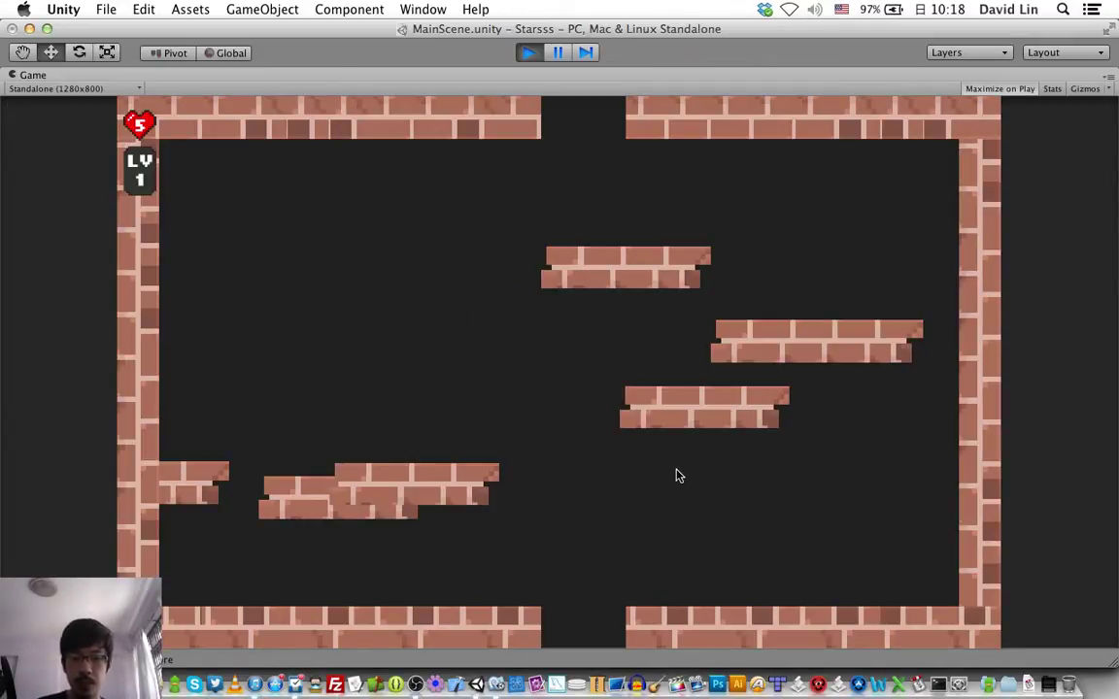
{"action": "key", "text": "Left"}
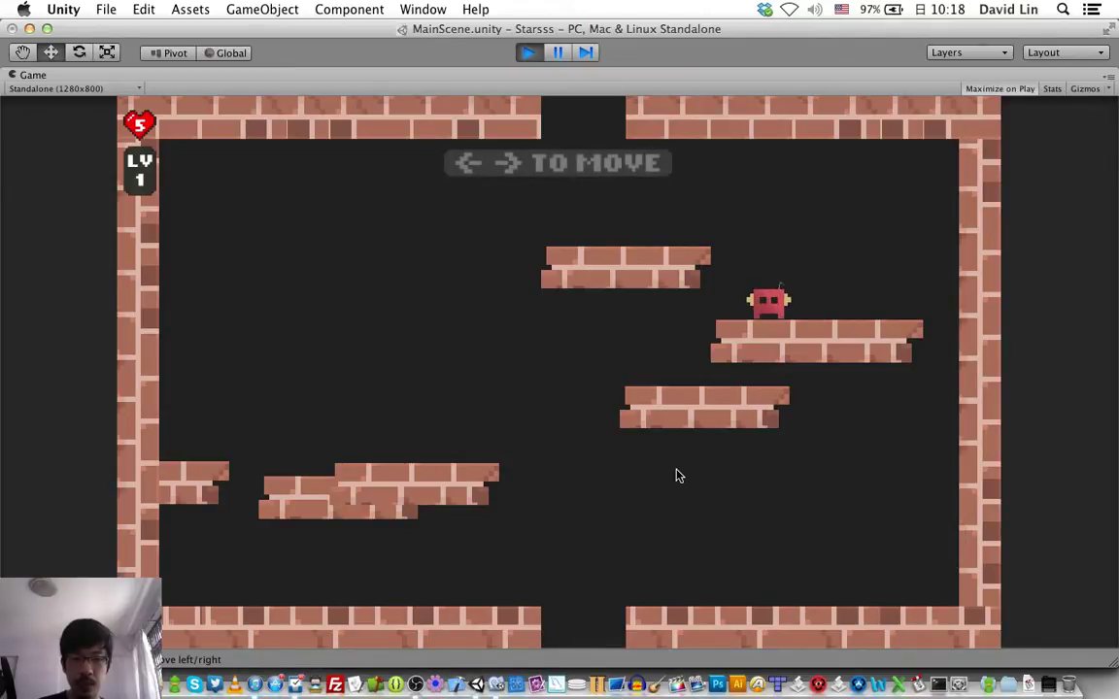
{"action": "key", "text": "z"}
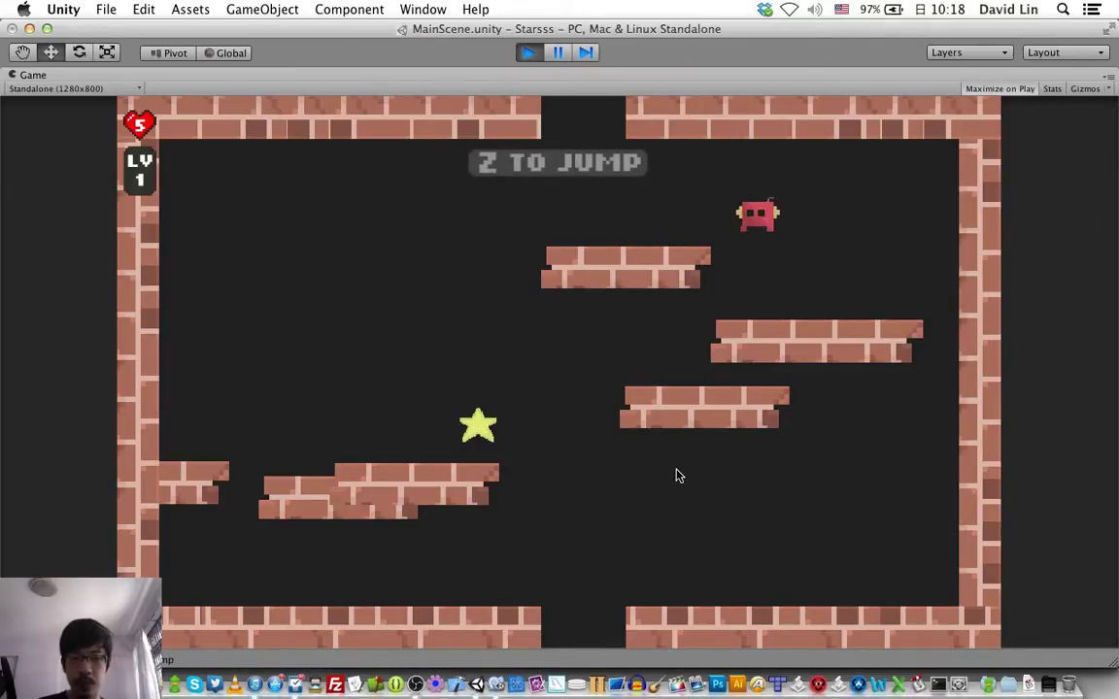
{"action": "key", "text": "Left"}
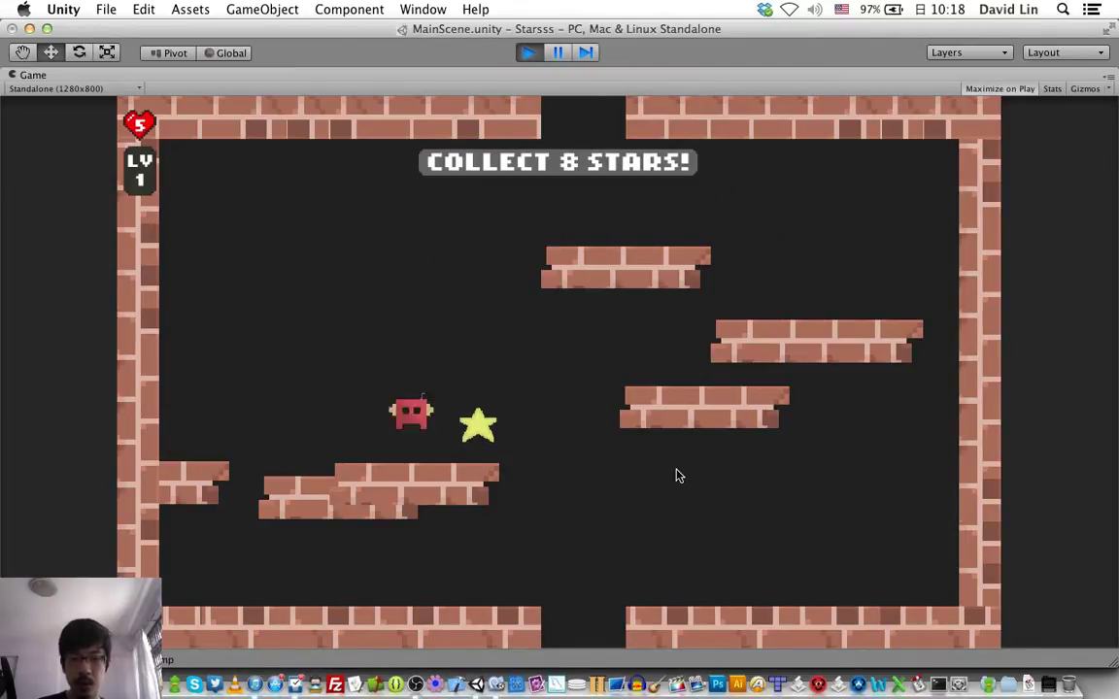
{"action": "key", "text": "Right"}
{"action": "key", "text": "Left"}
{"action": "key", "text": "Left"}
{"action": "key", "text": "Right"}
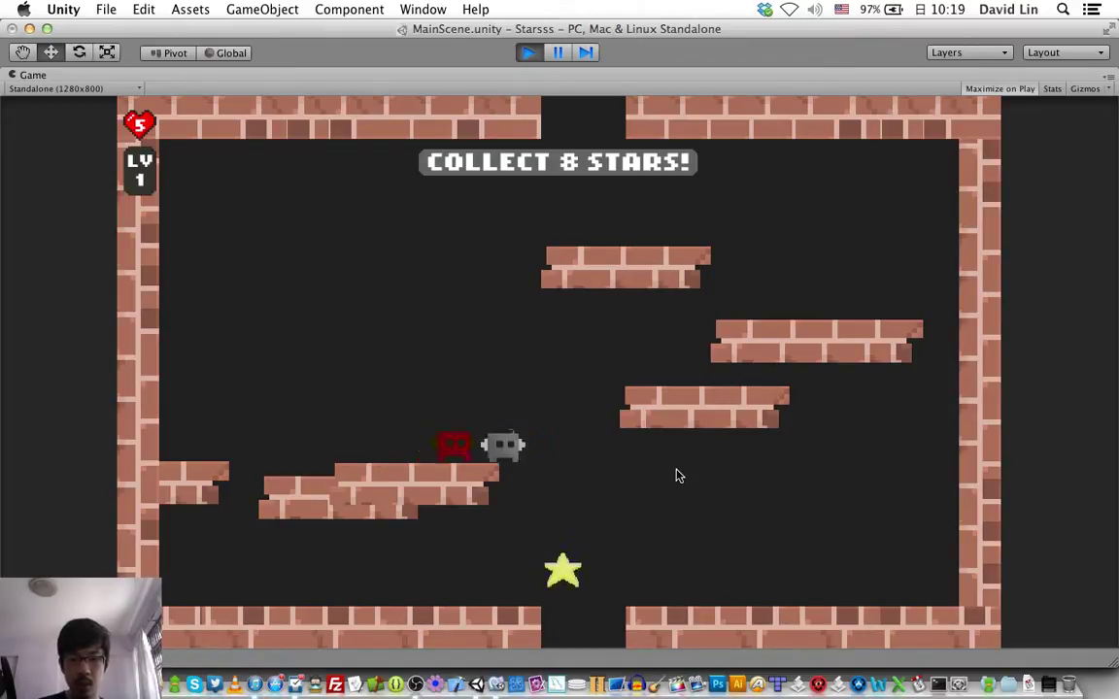
{"action": "key", "text": "Left"}
{"action": "key", "text": "Right"}
{"action": "key", "text": "Left"}
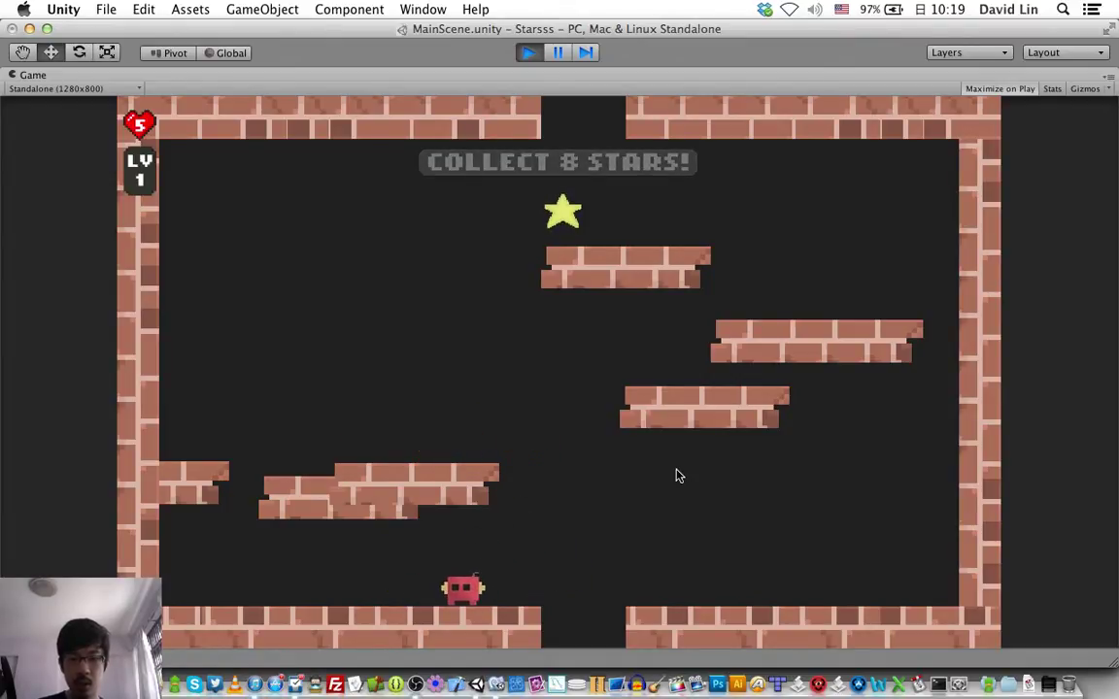
{"action": "key", "text": "Right"}
{"action": "key", "text": "Up"}
{"action": "key", "text": "Left"}
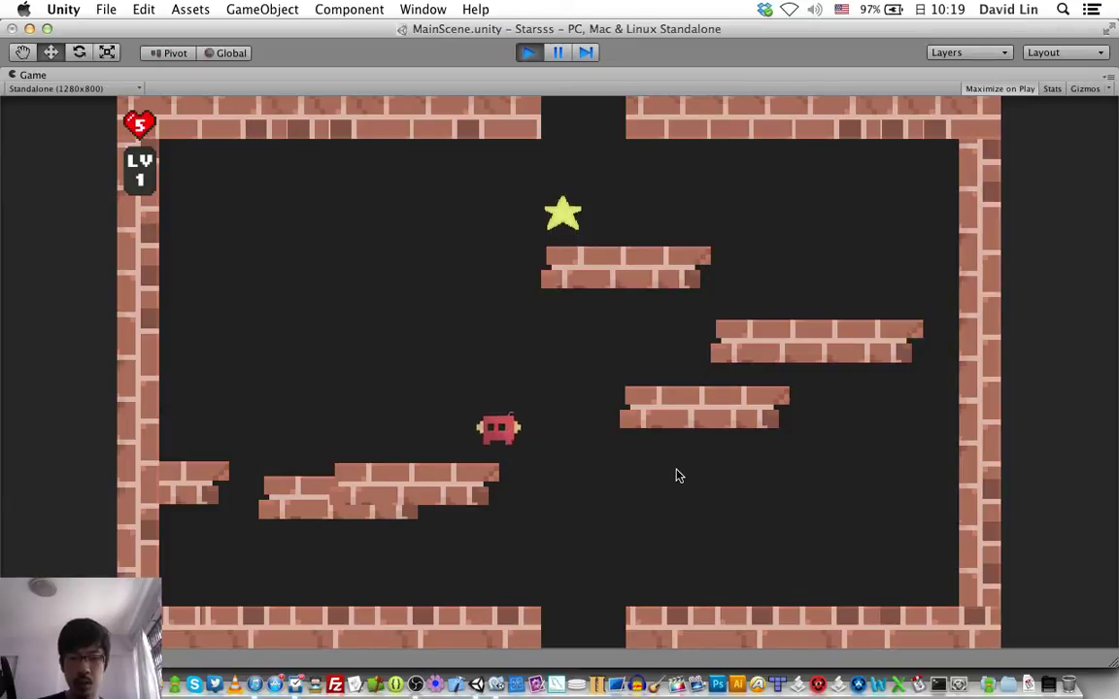
{"action": "key", "text": "Up"}
{"action": "key", "text": "Right"}
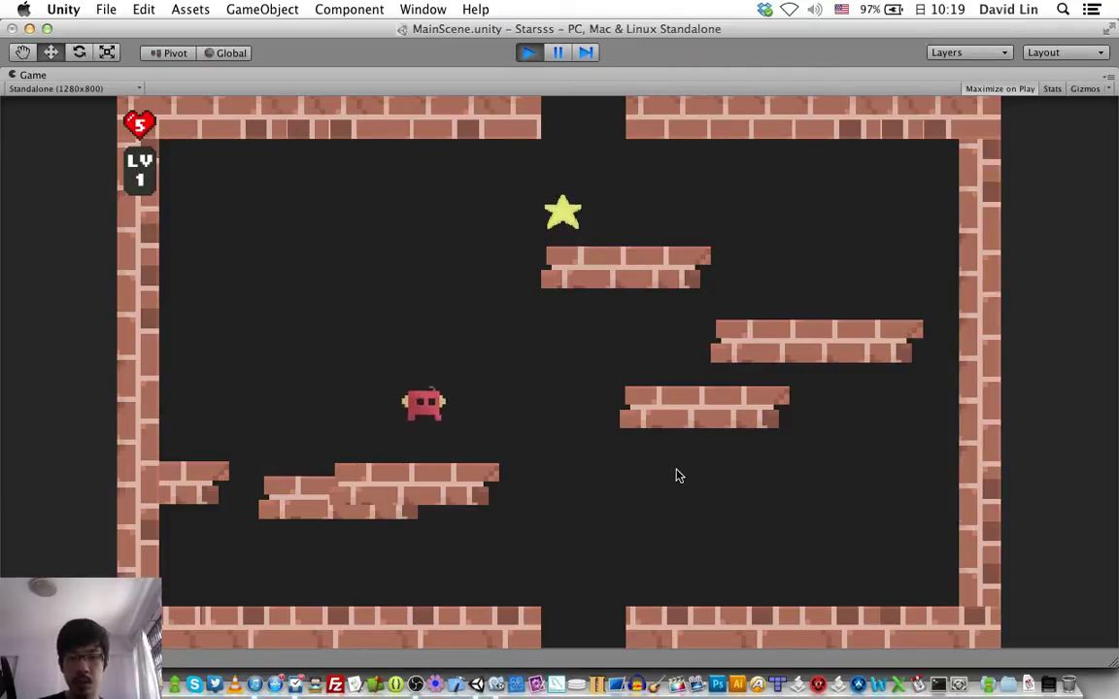
{"action": "key", "text": "Up"}
{"action": "key", "text": "Right"}
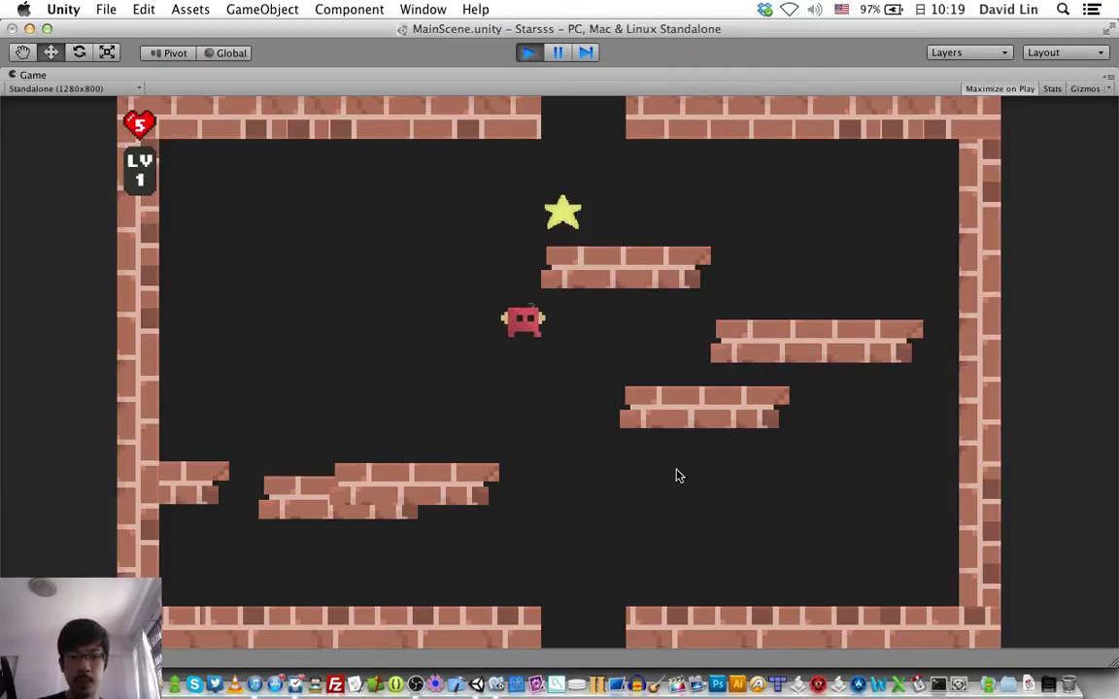
{"action": "key", "text": "super+p"}
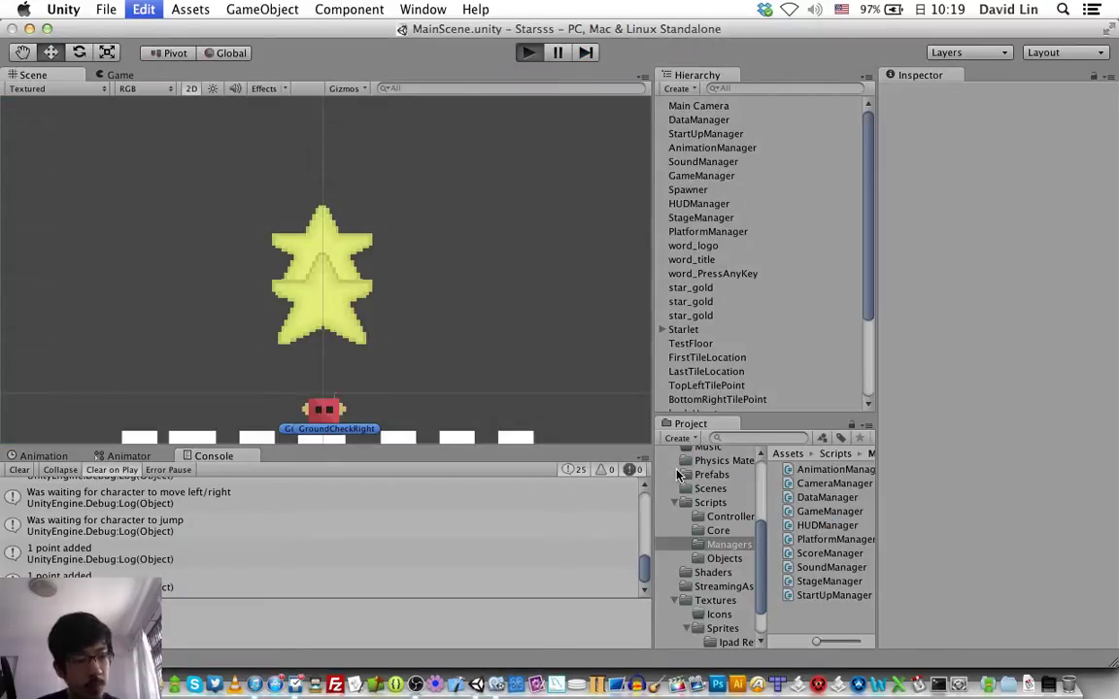
Play another freshly generated level 1, collect a star, then stop the game
{"action": "key", "text": "super+p"}
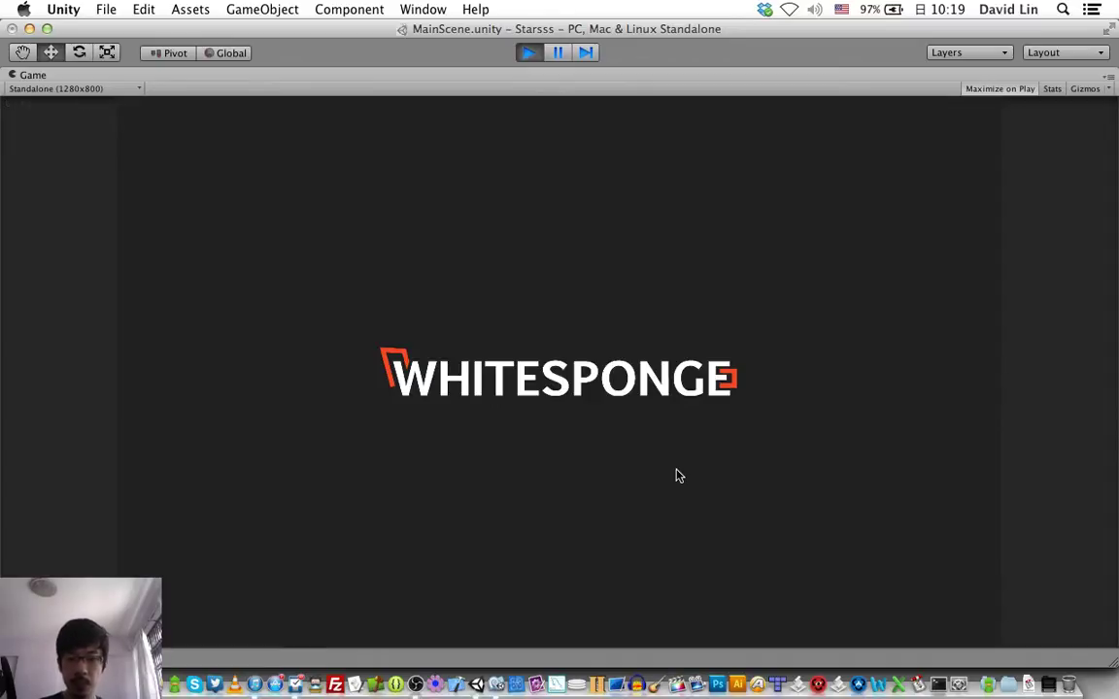
{"action": "key", "text": "space"}
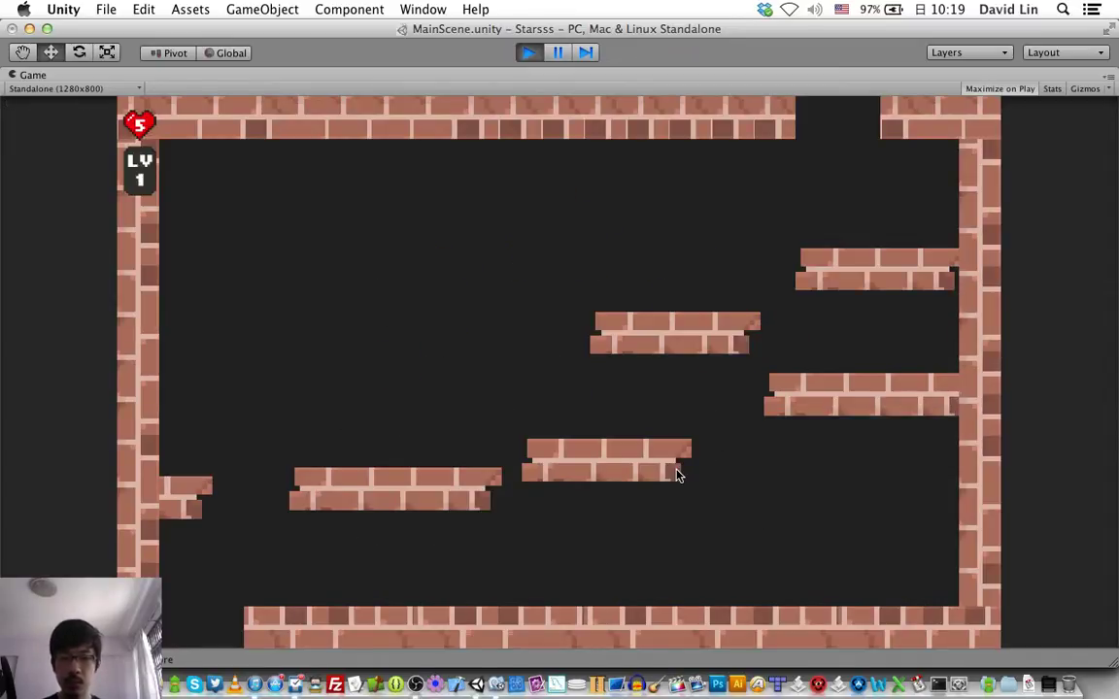
{"action": "key", "text": "Right"}
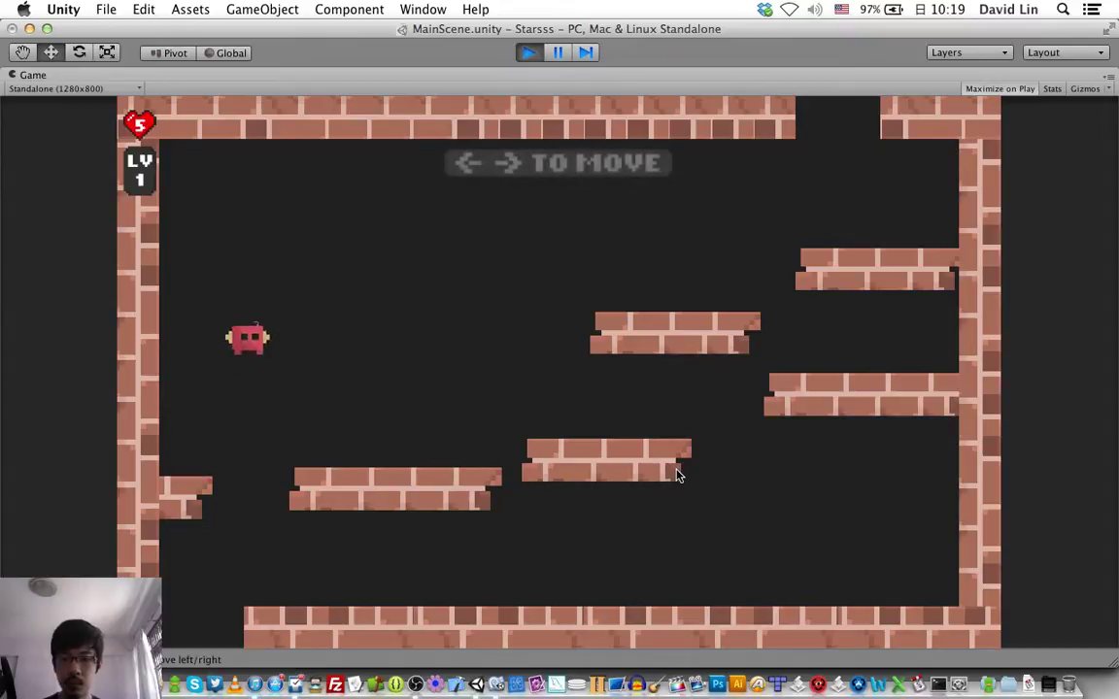
{"action": "key", "text": "z"}
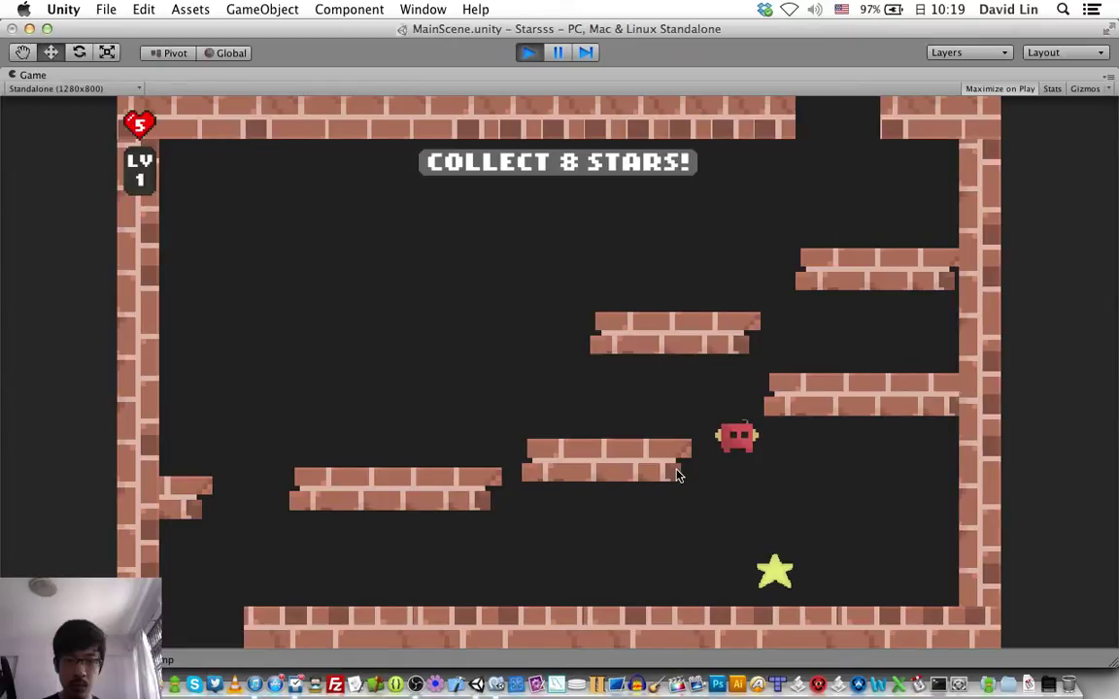
{"action": "key", "text": "Left"}
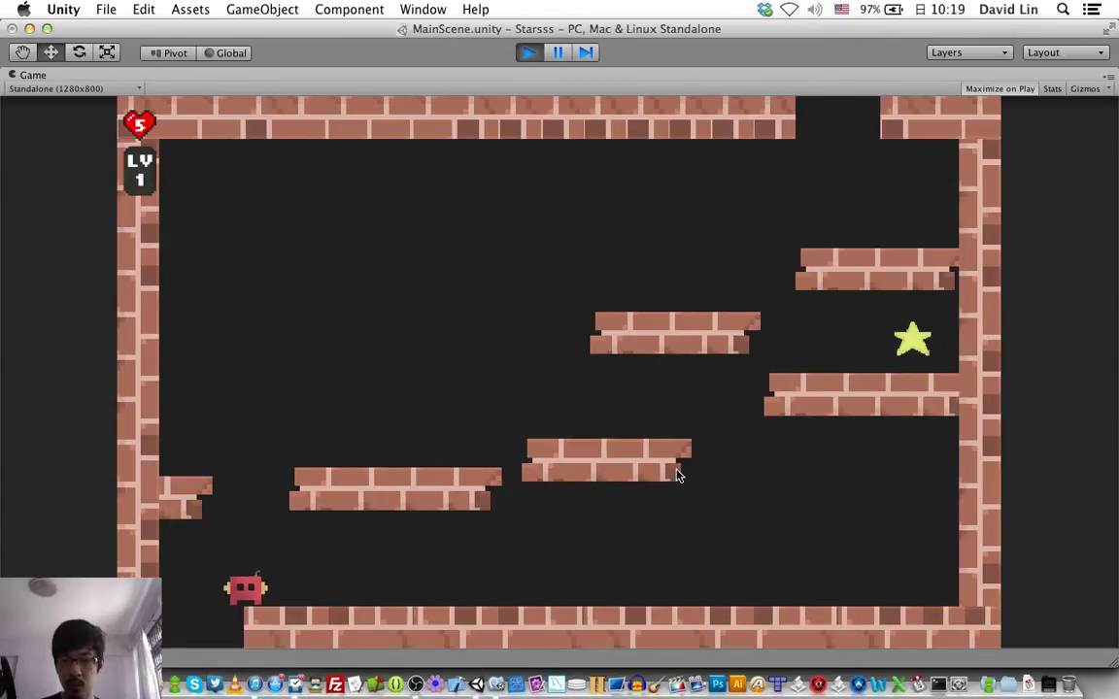
{"action": "key", "text": "Right"}
{"action": "key", "text": "z"}
{"action": "key", "text": "z"}
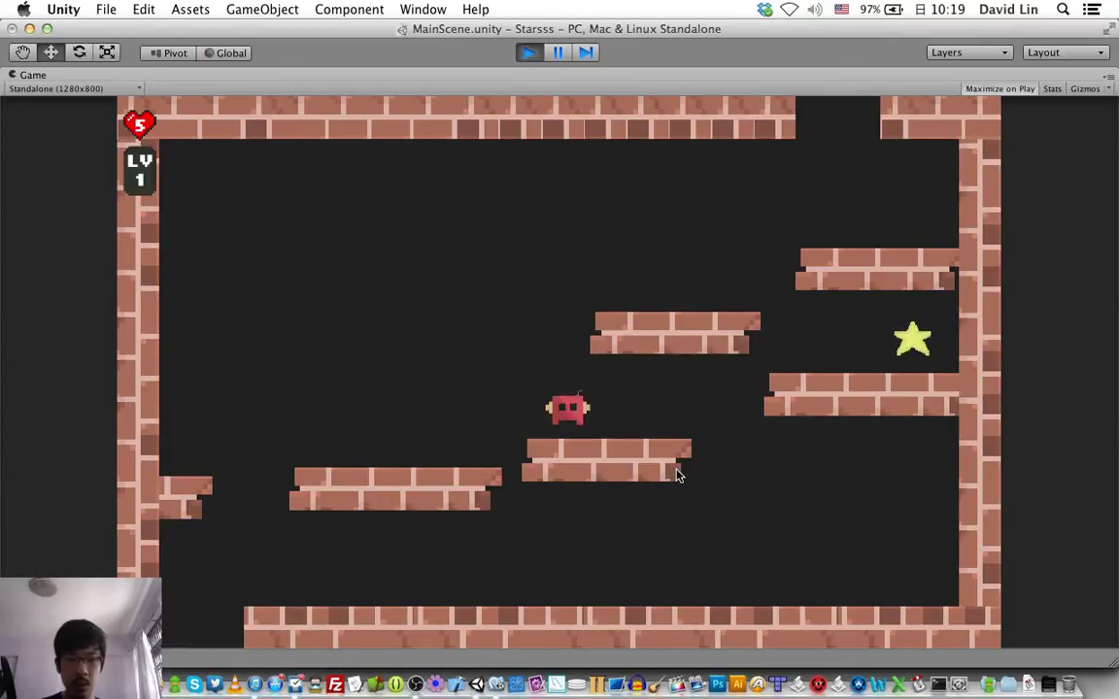
{"action": "key", "text": "z"}
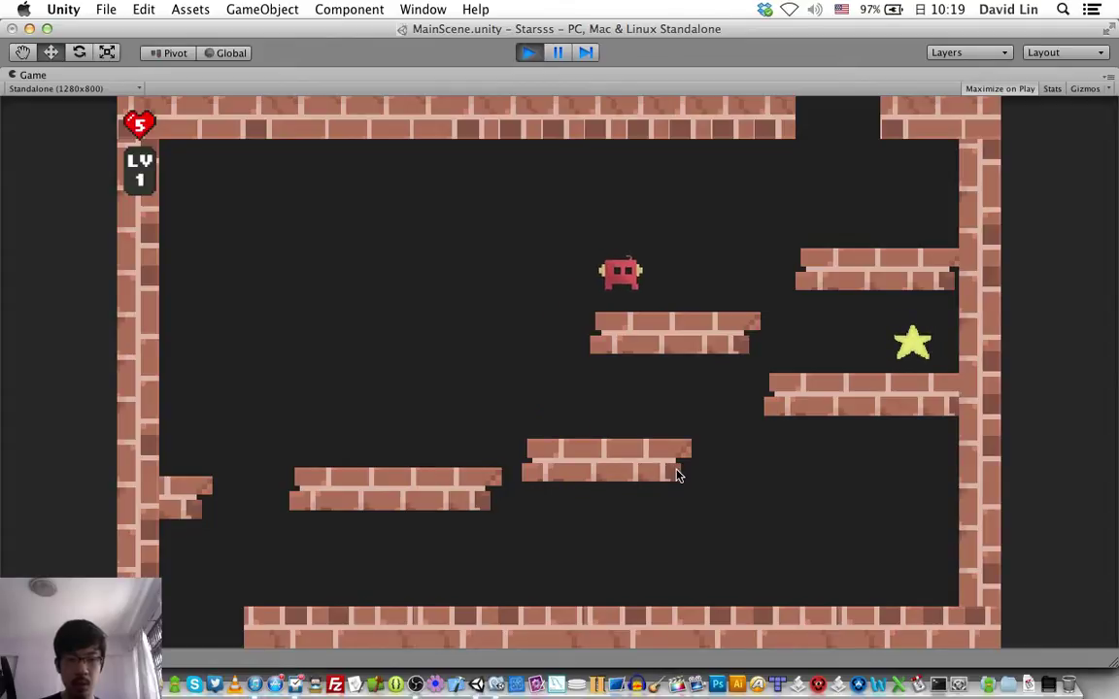
{"action": "key", "text": "Right"}
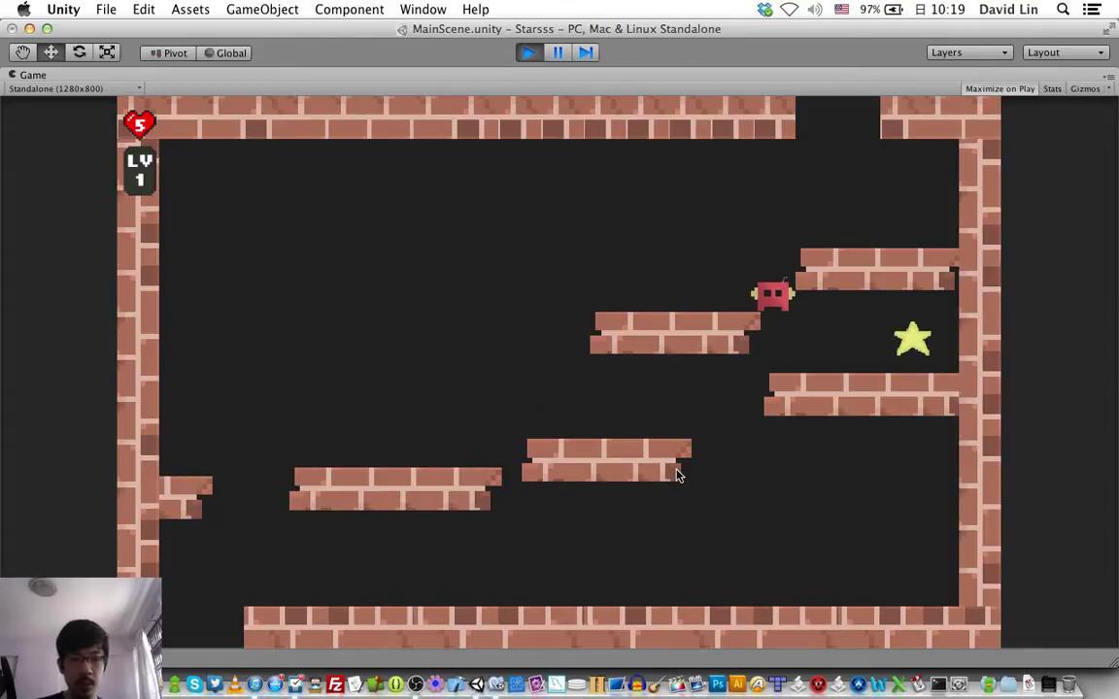
{"action": "key", "text": "Left"}
{"action": "key", "text": "Right"}
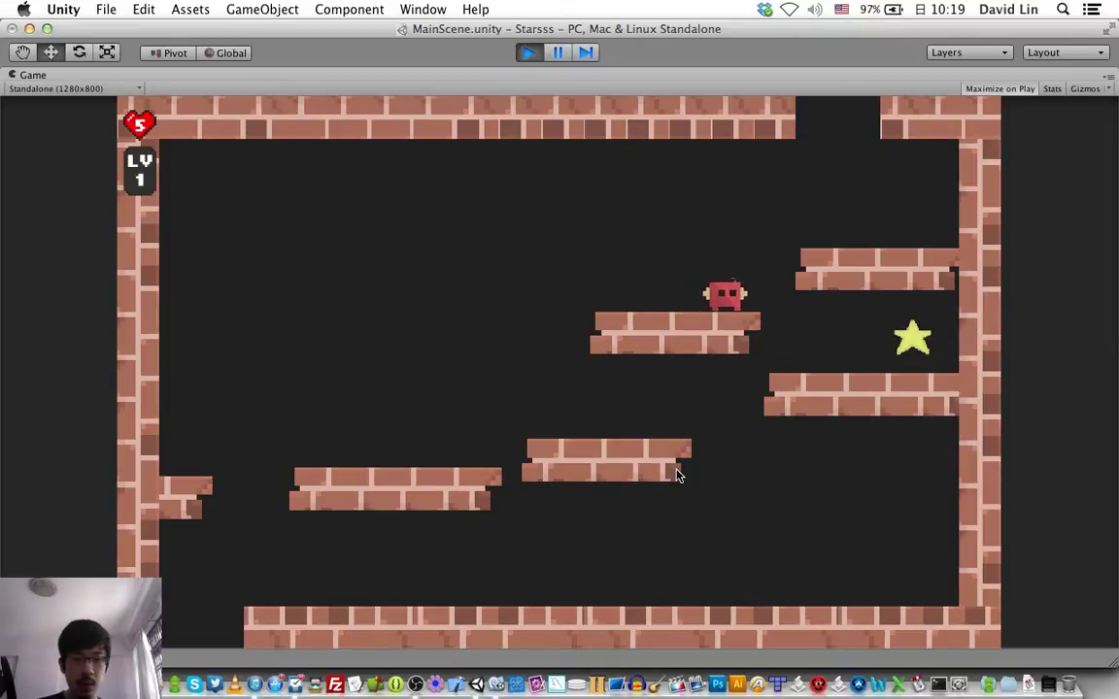
{"action": "key", "text": "Left"}
{"action": "key", "text": "Right"}
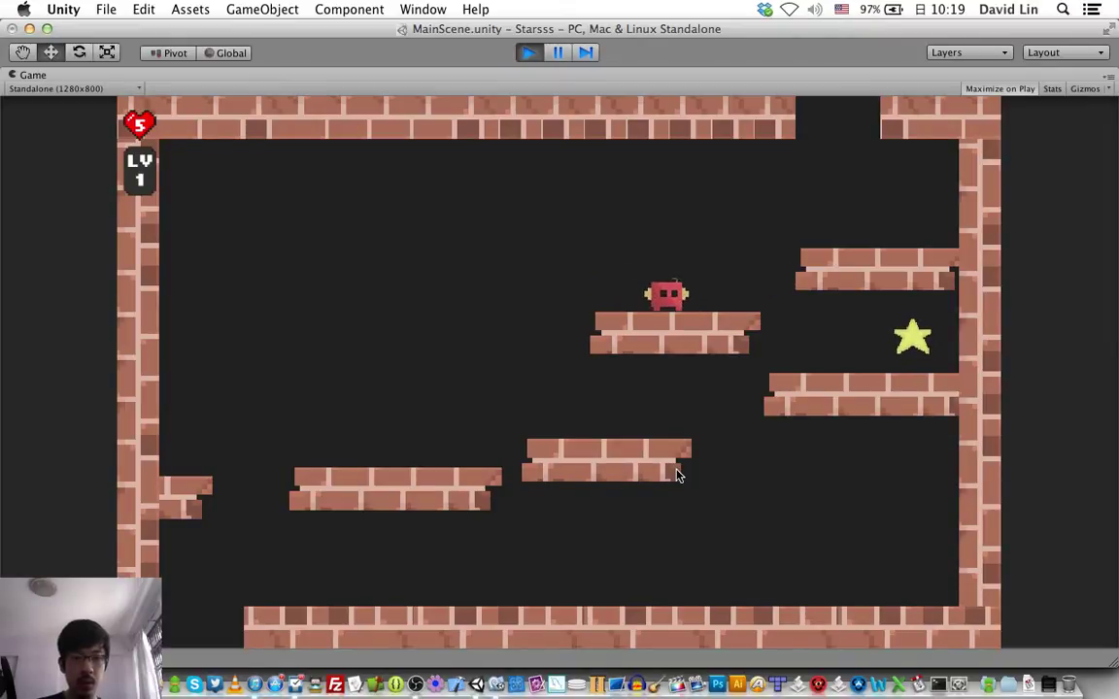
{"action": "key", "text": "Left"}
{"action": "key", "text": "Right"}
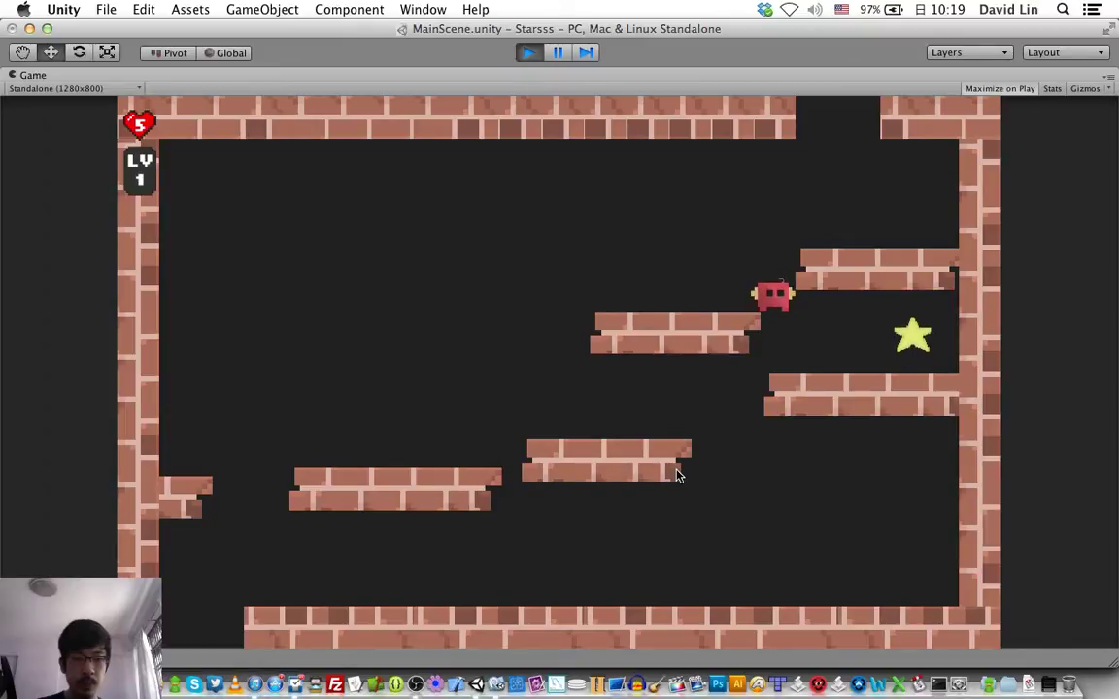
{"action": "key", "text": "Right"}
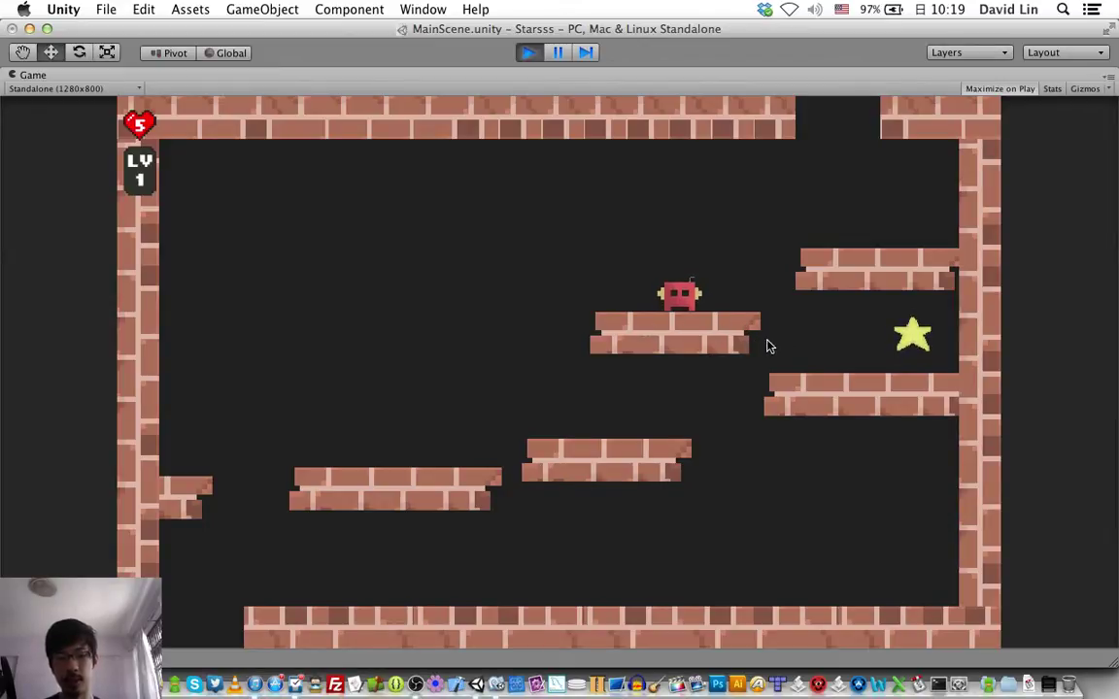
{"action": "key", "text": "super+p"}
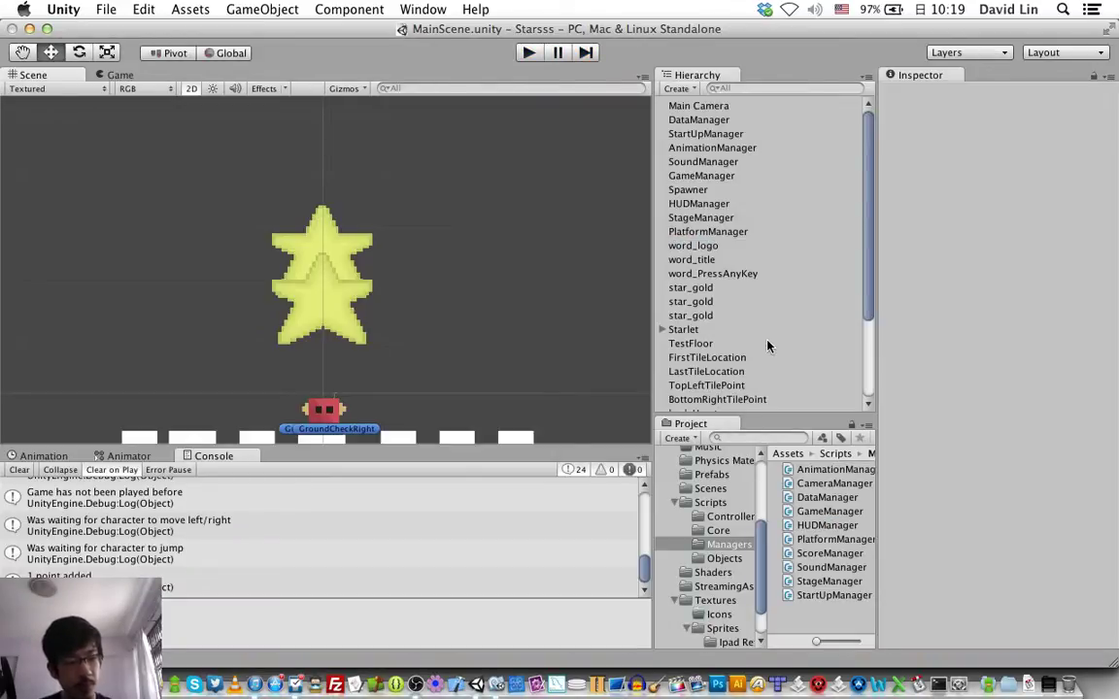
Start Play mode, skip the title screen, and collect the first floor and top-platform stars
{"action": "key", "text": "super+p"}
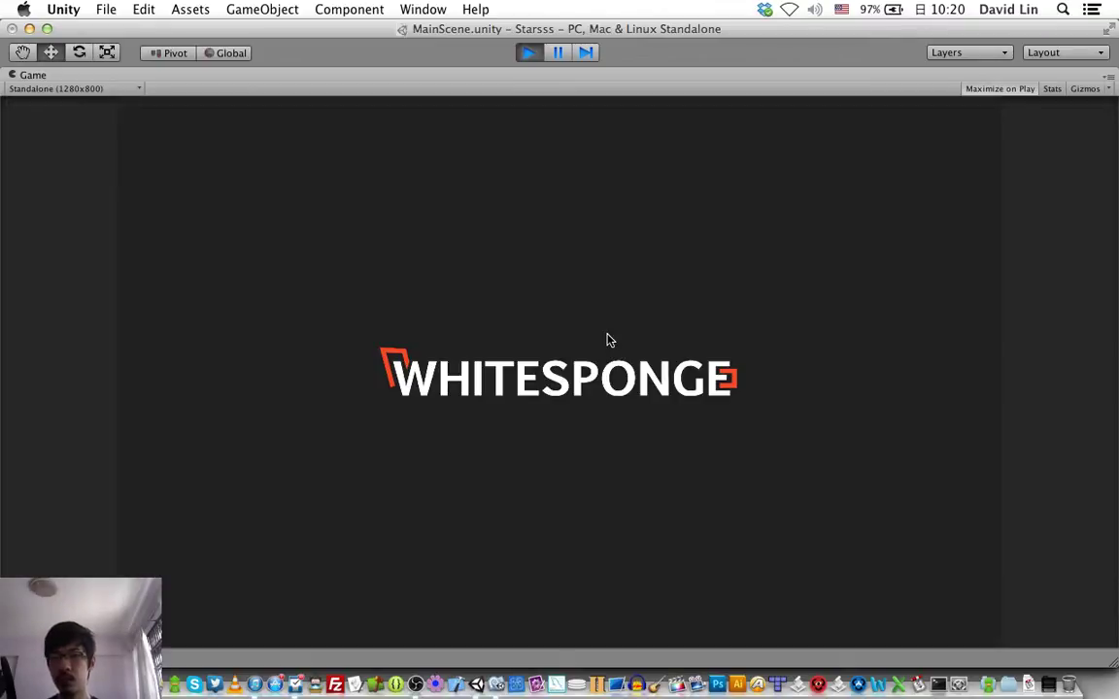
{"action": "key", "text": "space"}
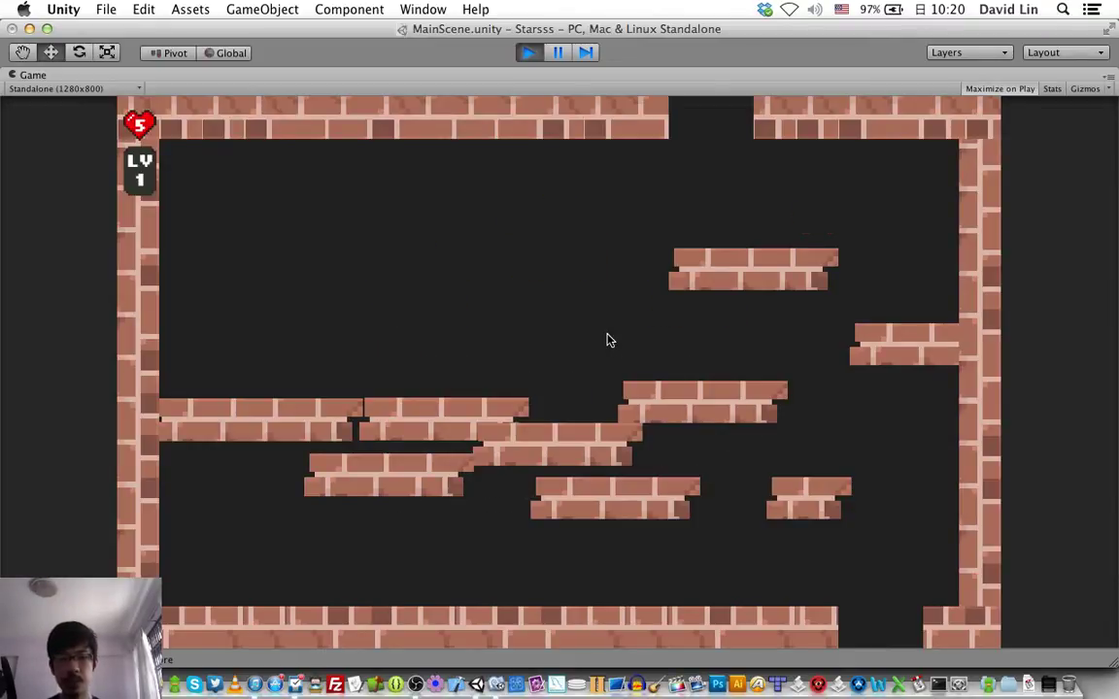
{"action": "key", "text": "Right"}
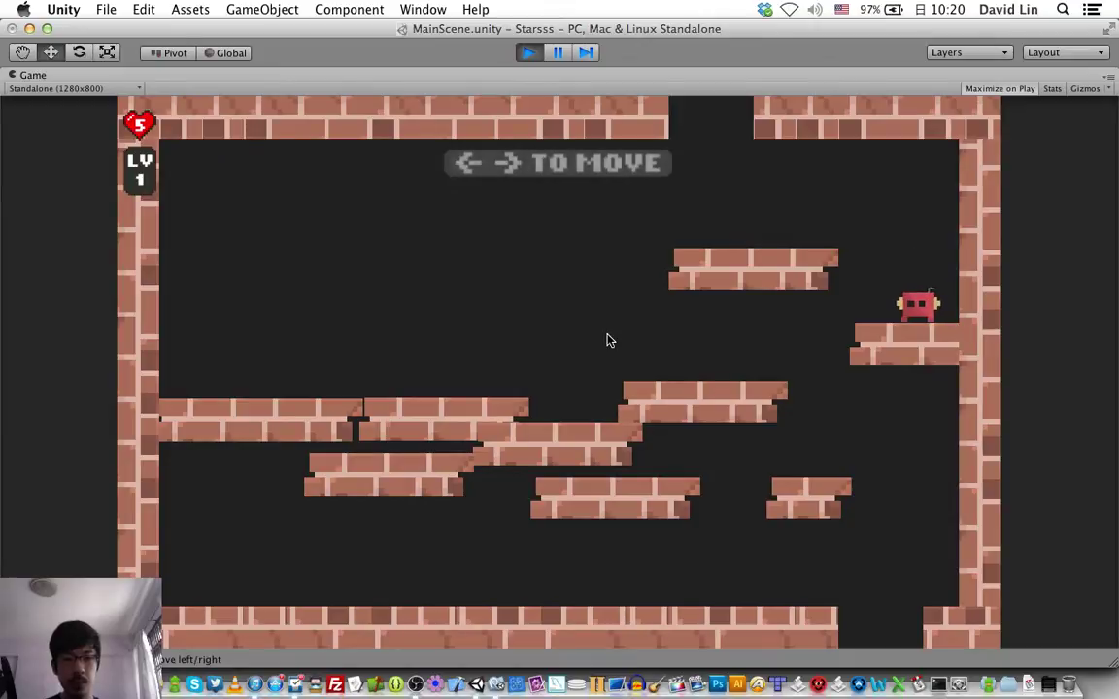
{"action": "key", "text": "Left"}
{"action": "key", "text": "Right"}
{"action": "key", "text": "z"}
{"action": "key", "text": "Left"}
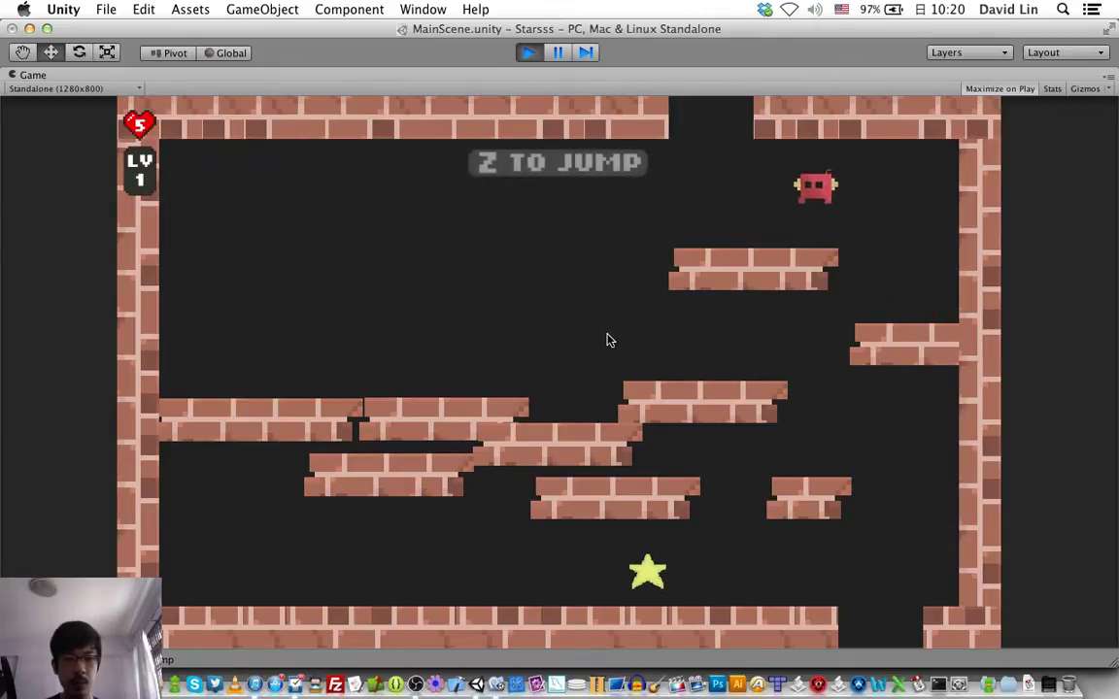
{"action": "key", "text": "Right"}
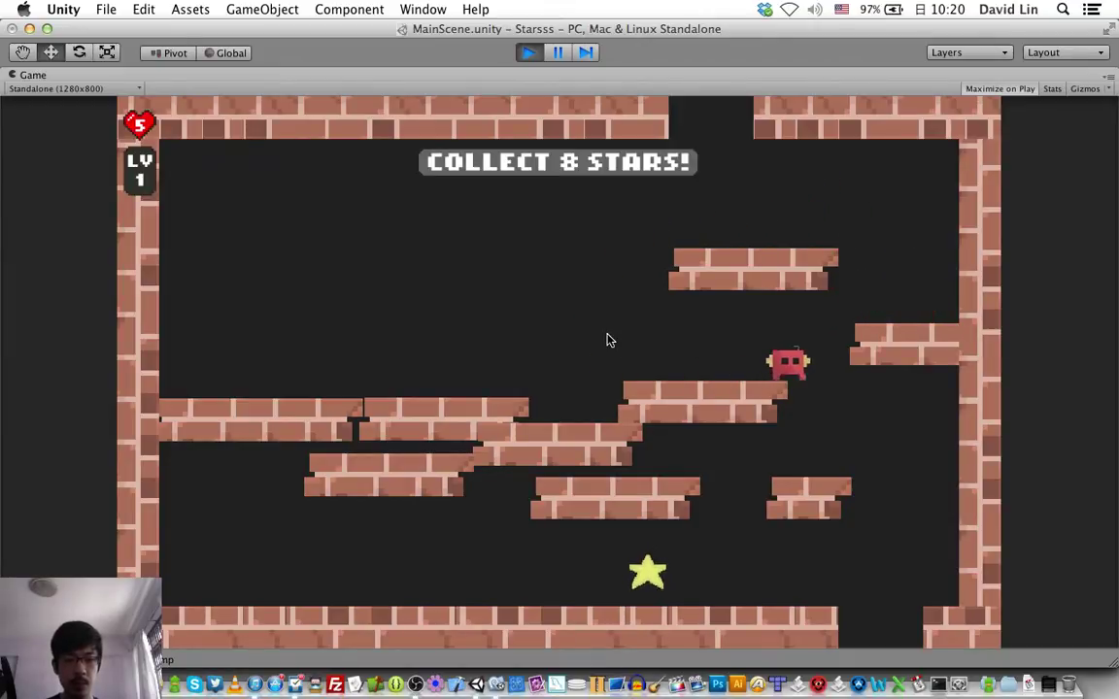
{"action": "key", "text": "Left"}
{"action": "key", "text": "Right"}
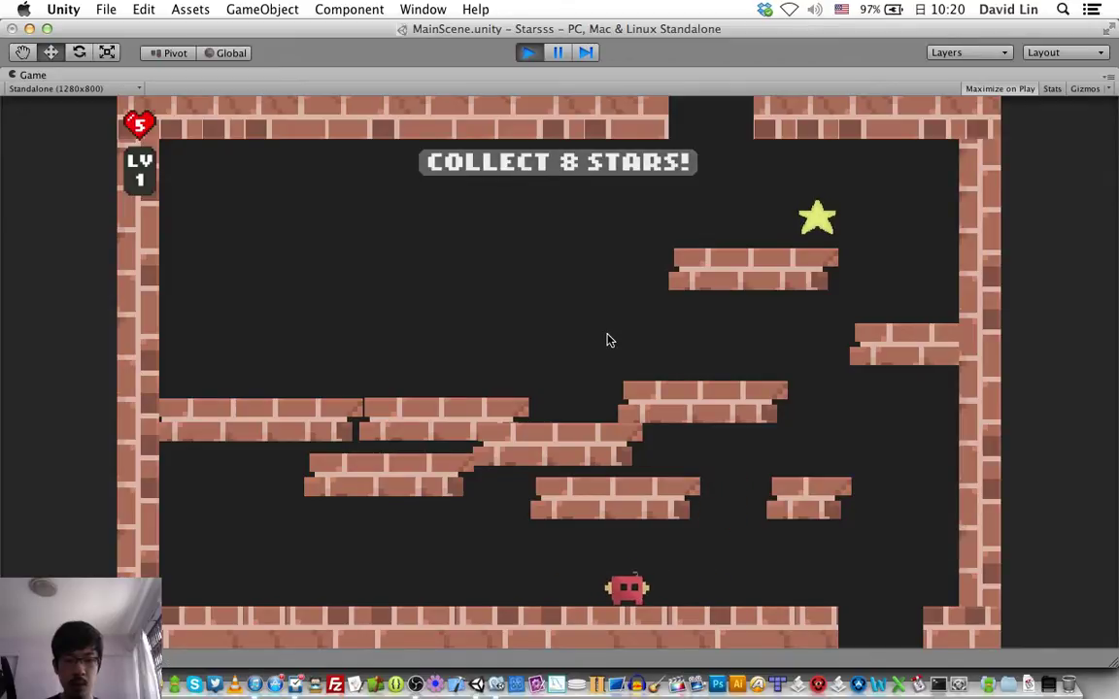
{"action": "key", "text": "Right"}
{"action": "key", "text": "z"}
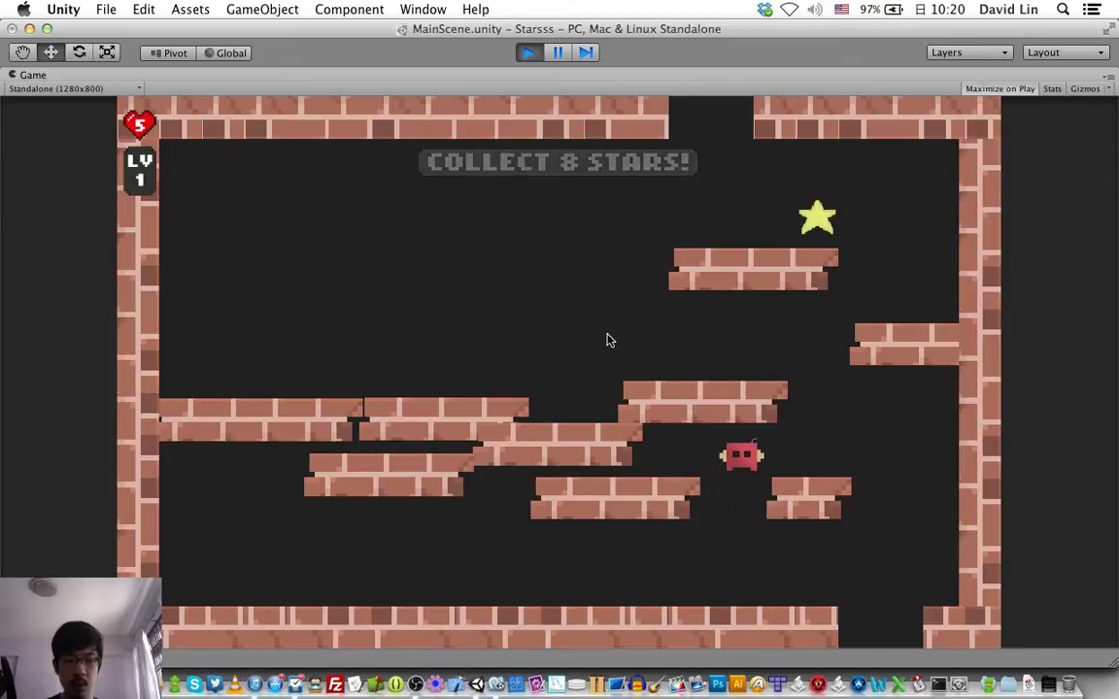
{"action": "key", "text": "Right"}
{"action": "key", "text": "Left"}
{"action": "key", "text": "Right"}
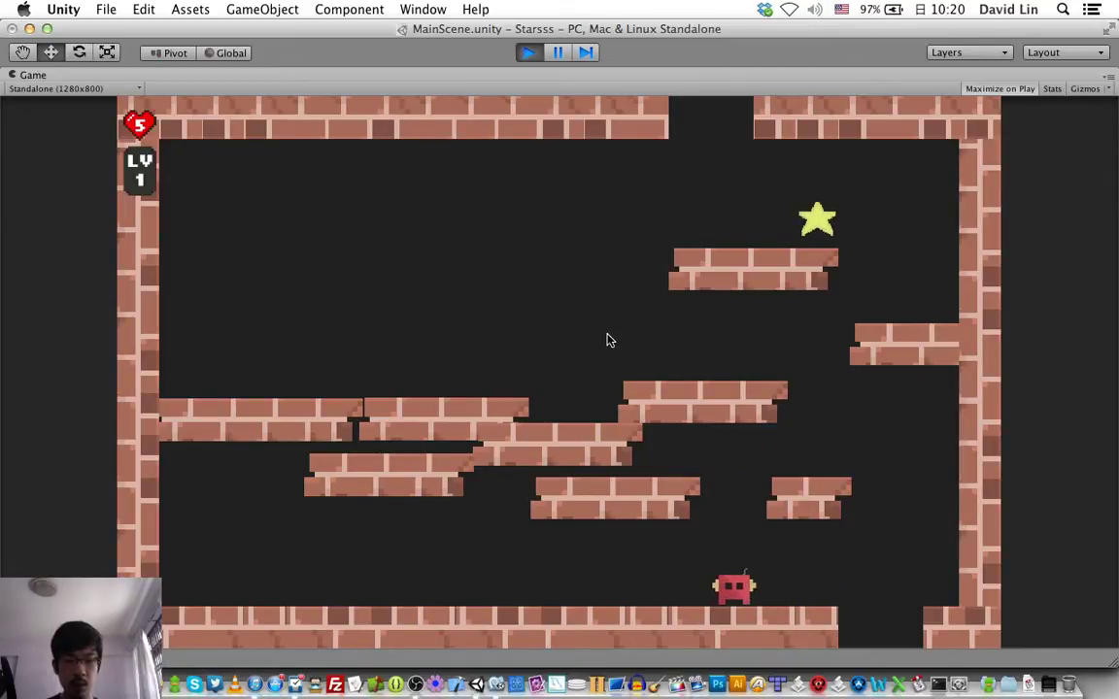
{"action": "key", "text": "z"}
{"action": "key", "text": "Right"}
{"action": "key", "text": "z"}
{"action": "key", "text": "Left"}
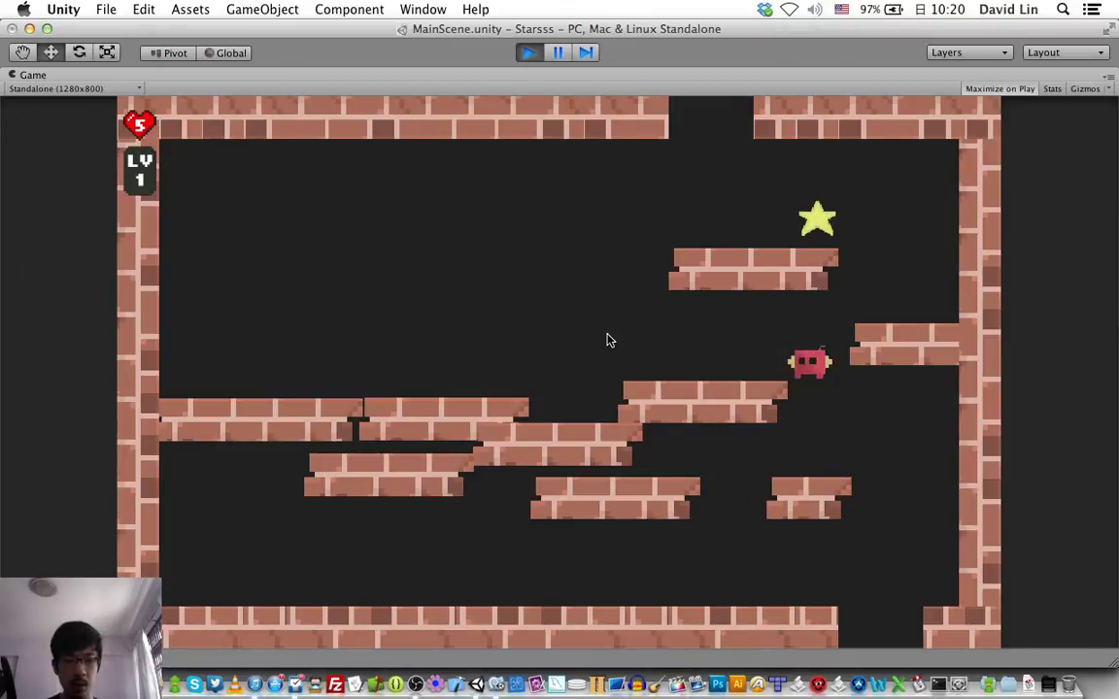
{"action": "key", "text": "z"}
{"action": "key", "text": "Right"}
{"action": "key", "text": "Right"}
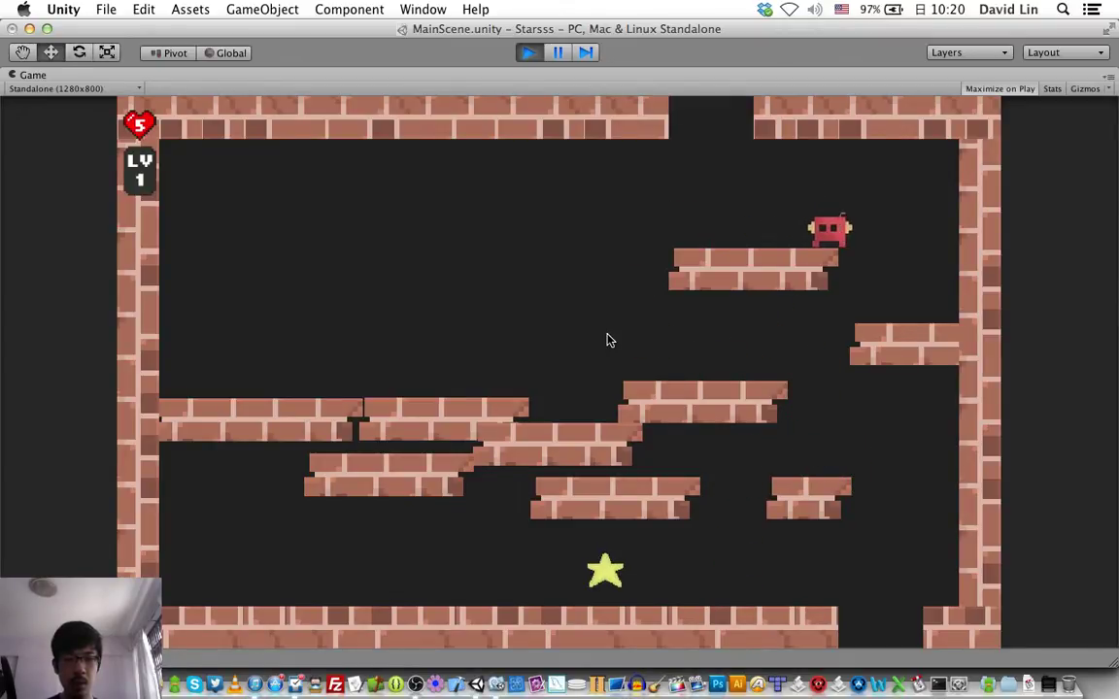
{"action": "key", "text": "Left"}
{"action": "key", "text": "Right"}
{"action": "key", "text": "Right"}
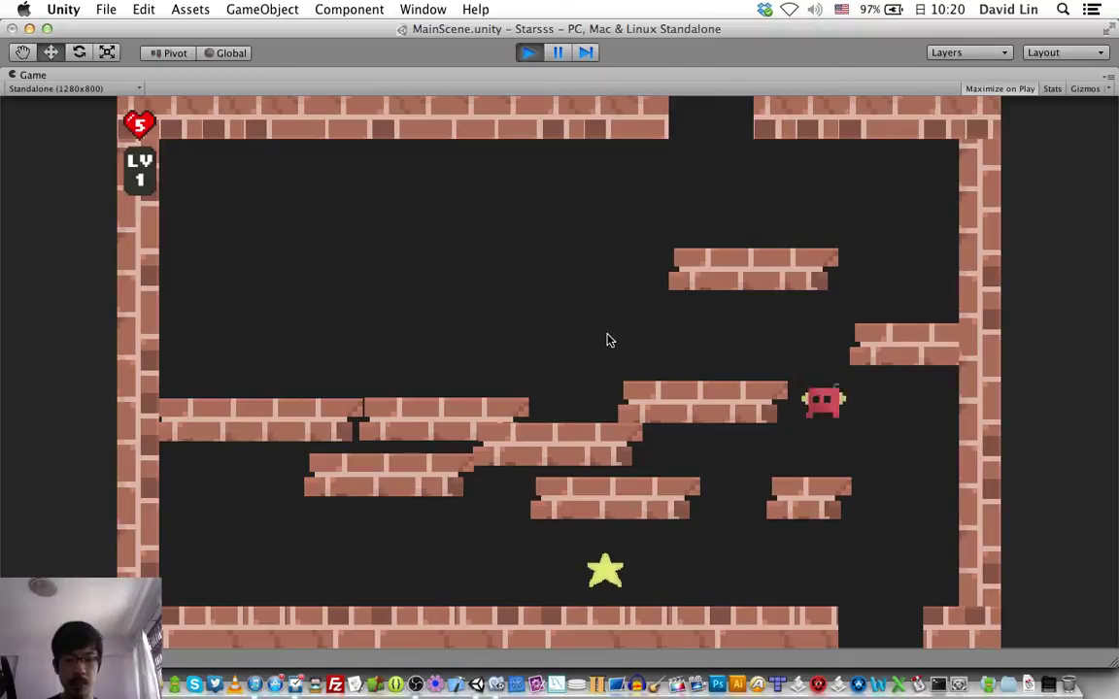
{"action": "key", "text": "Left"}
{"action": "key", "text": "Right"}
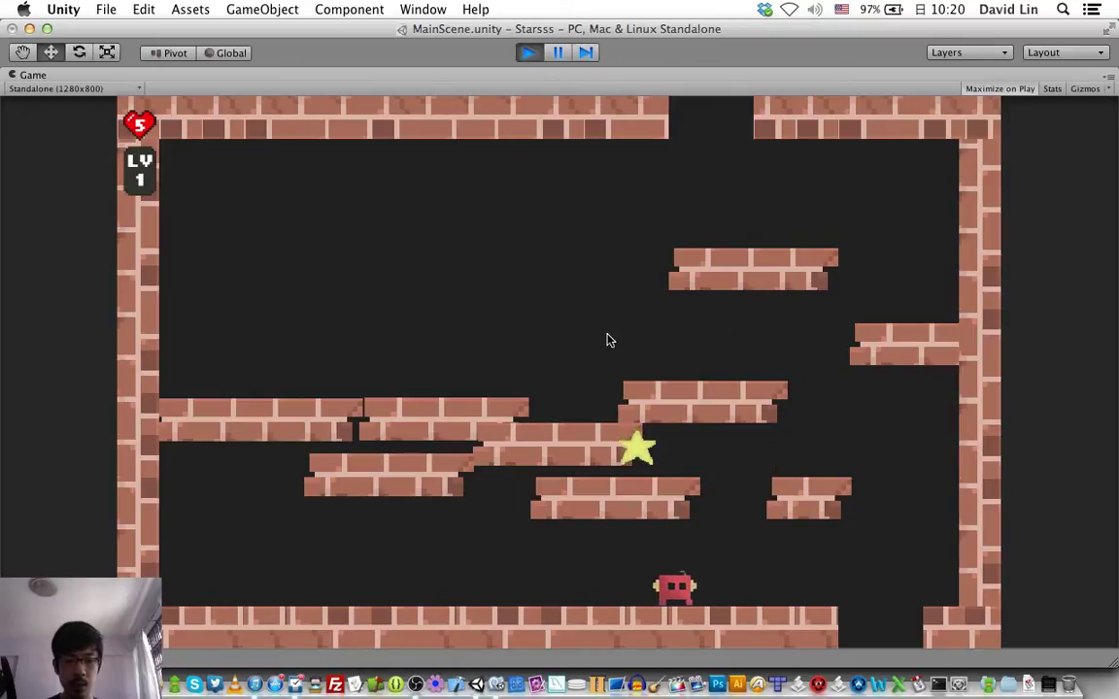
{"action": "key", "text": "Left"}
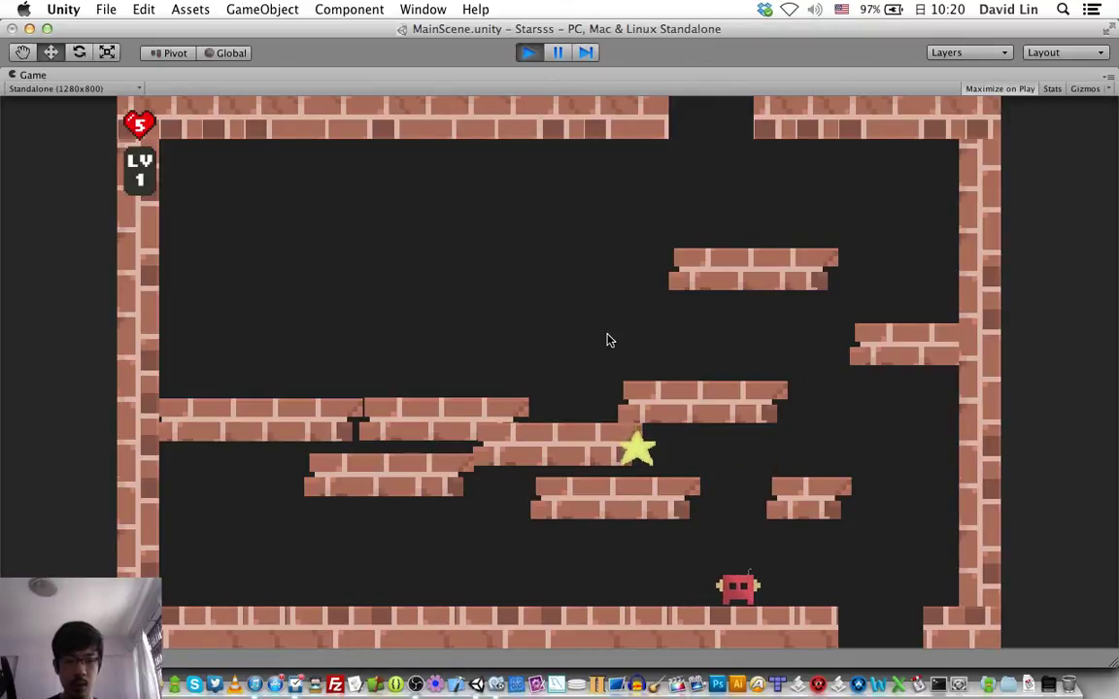
Jump between the middle, lower-right and left platforms to collect respawning stars
{"action": "key", "text": "Up"}
{"action": "key", "text": "Left"}
{"action": "key", "text": "Right"}
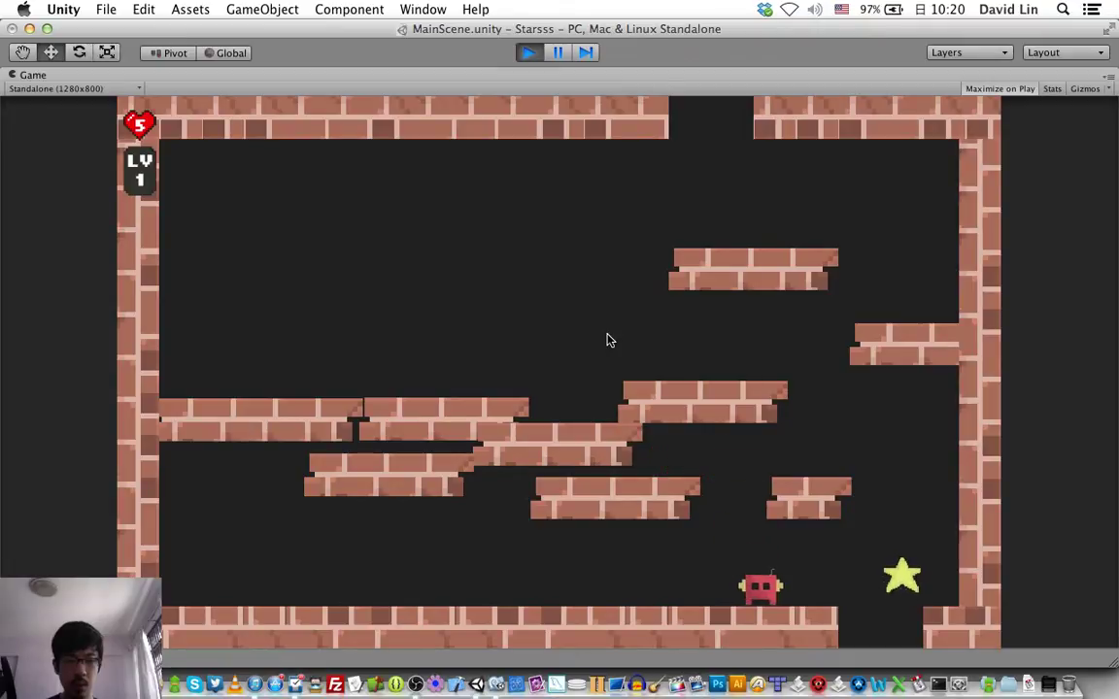
{"action": "key", "text": "Left"}
{"action": "key", "text": "Up"}
{"action": "key", "text": "Right"}
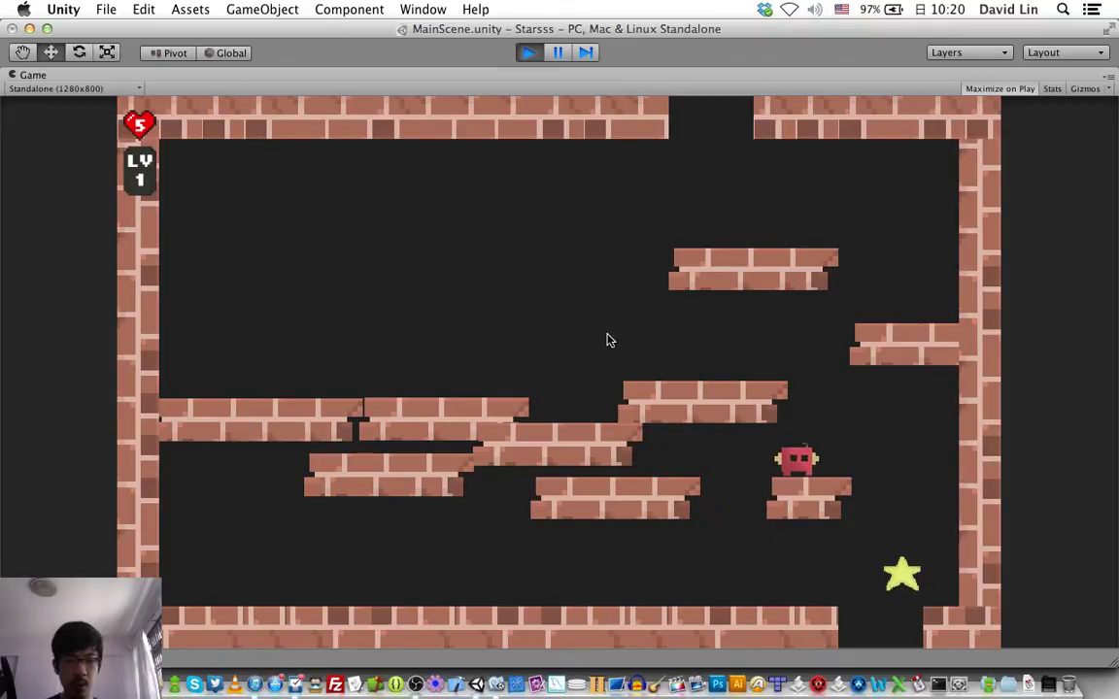
{"action": "key", "text": "Up"}
{"action": "key", "text": "Left"}
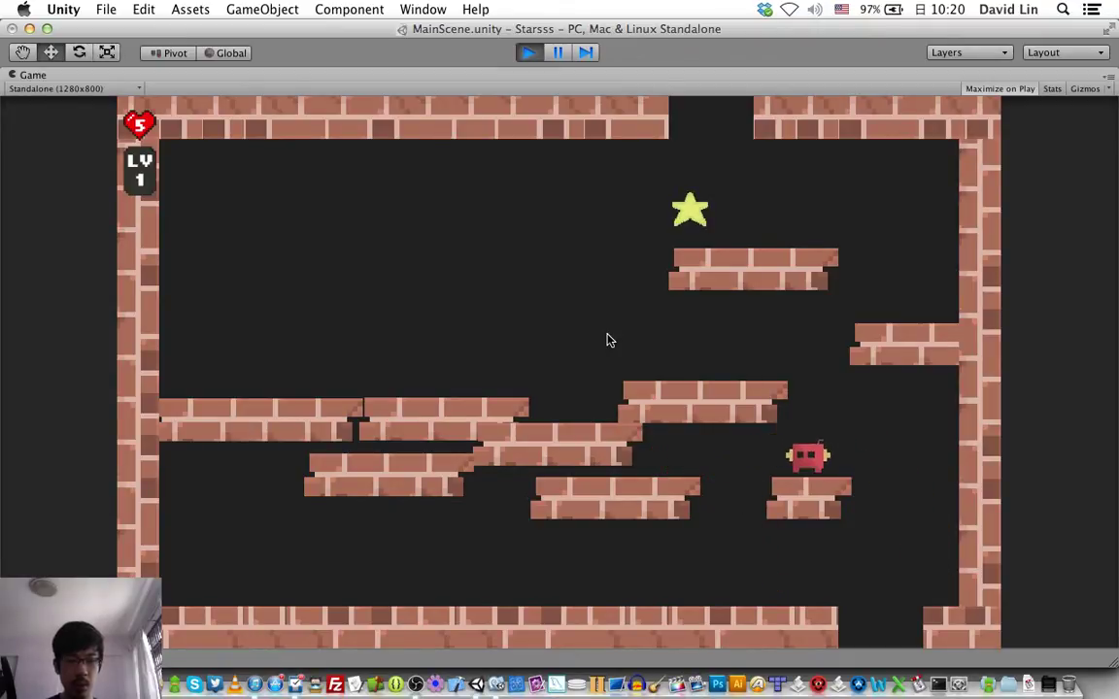
{"action": "key", "text": "Right"}
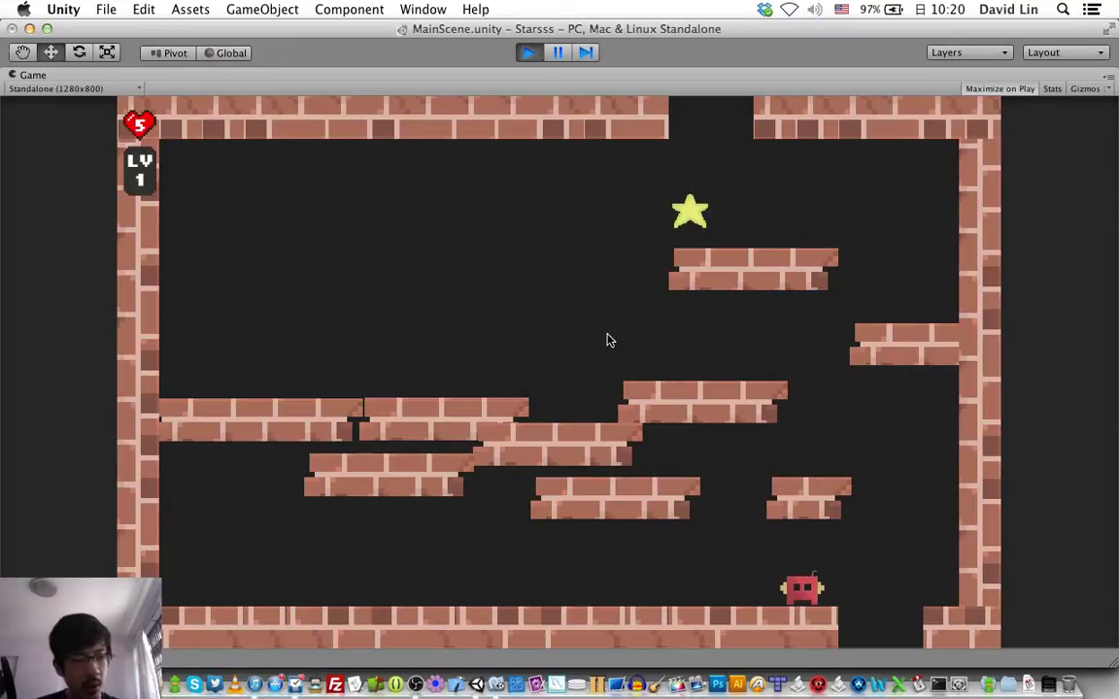
{"action": "key", "text": "Left"}
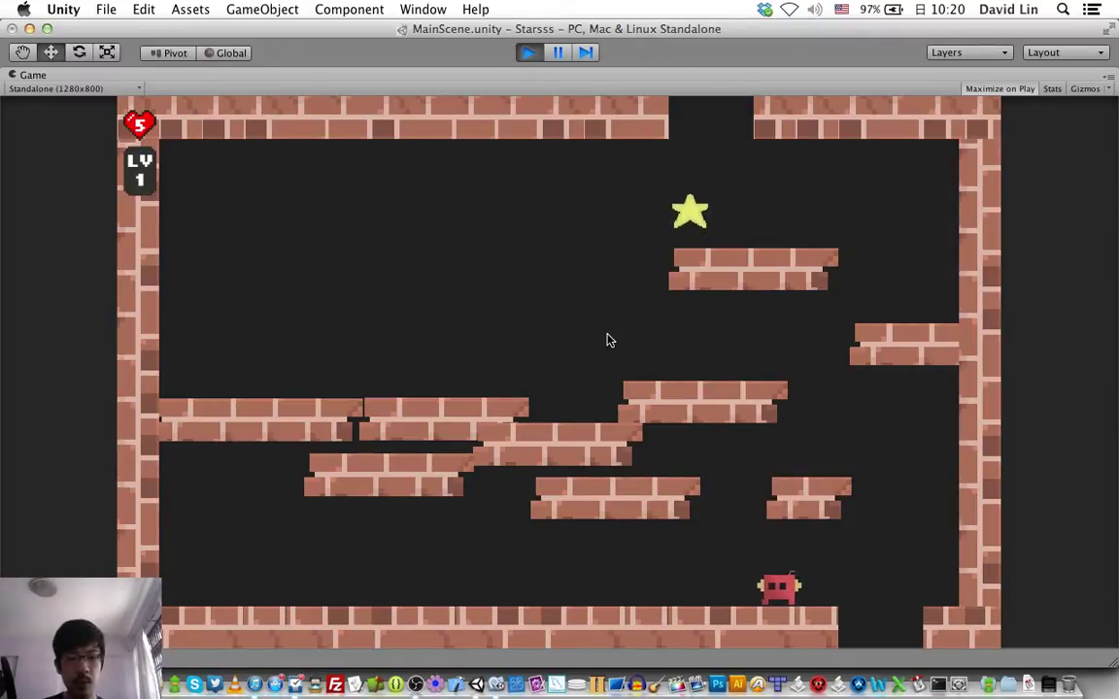
{"action": "key", "text": "Up"}
{"action": "key", "text": "Right"}
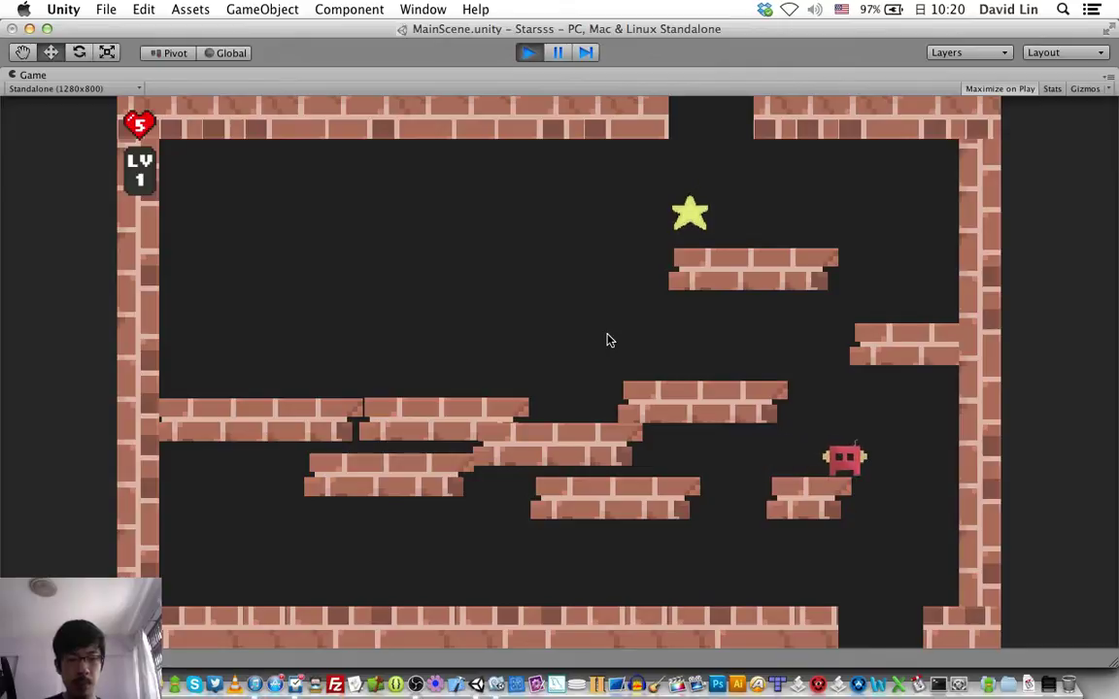
{"action": "key", "text": "Up"}
{"action": "key", "text": "Left"}
{"action": "key", "text": "Up"}
{"action": "key", "text": "Left"}
{"action": "key", "text": "Right"}
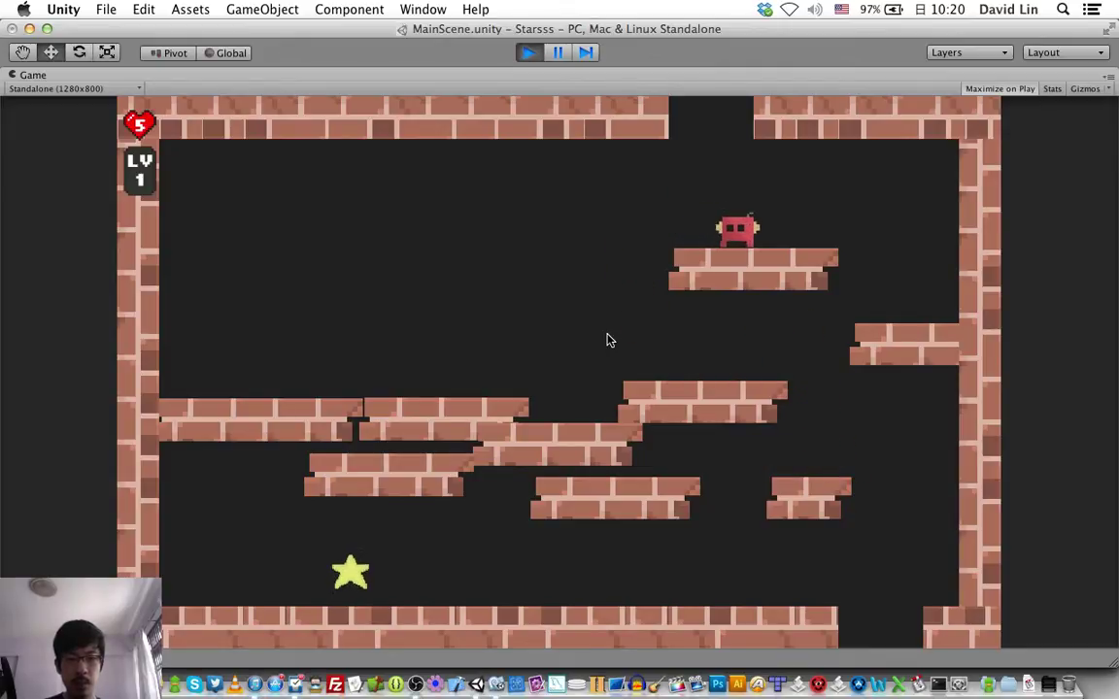
{"action": "key", "text": "Left"}
{"action": "key", "text": "Right"}
{"action": "key", "text": "Right"}
{"action": "key", "text": "Left"}
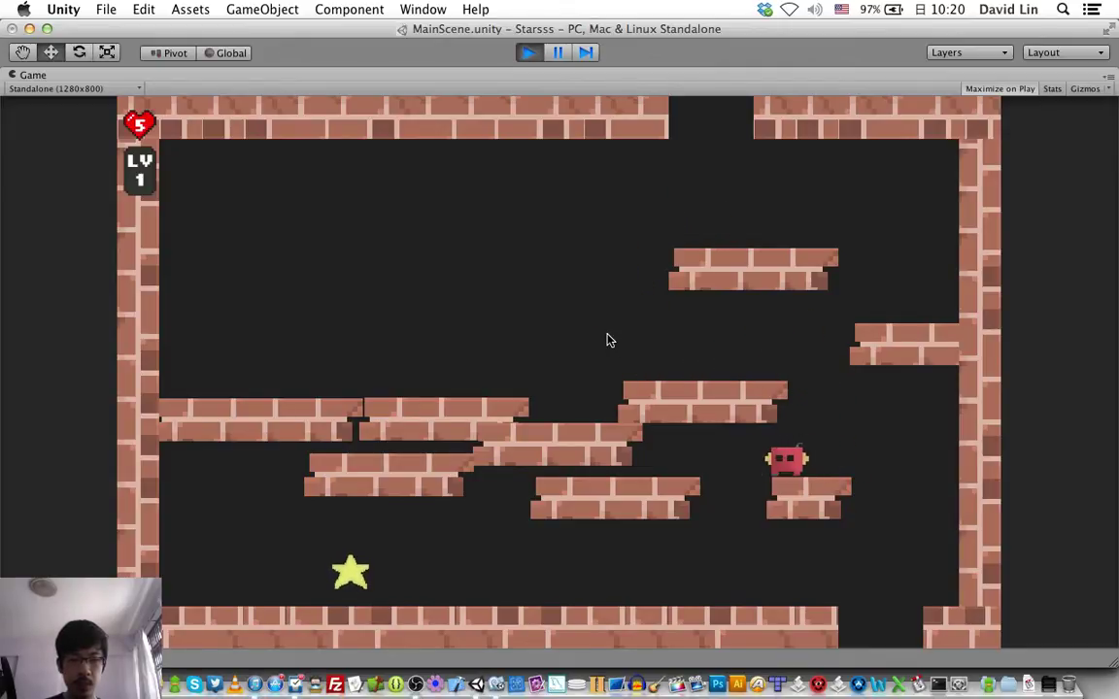
{"action": "key", "text": "Left"}
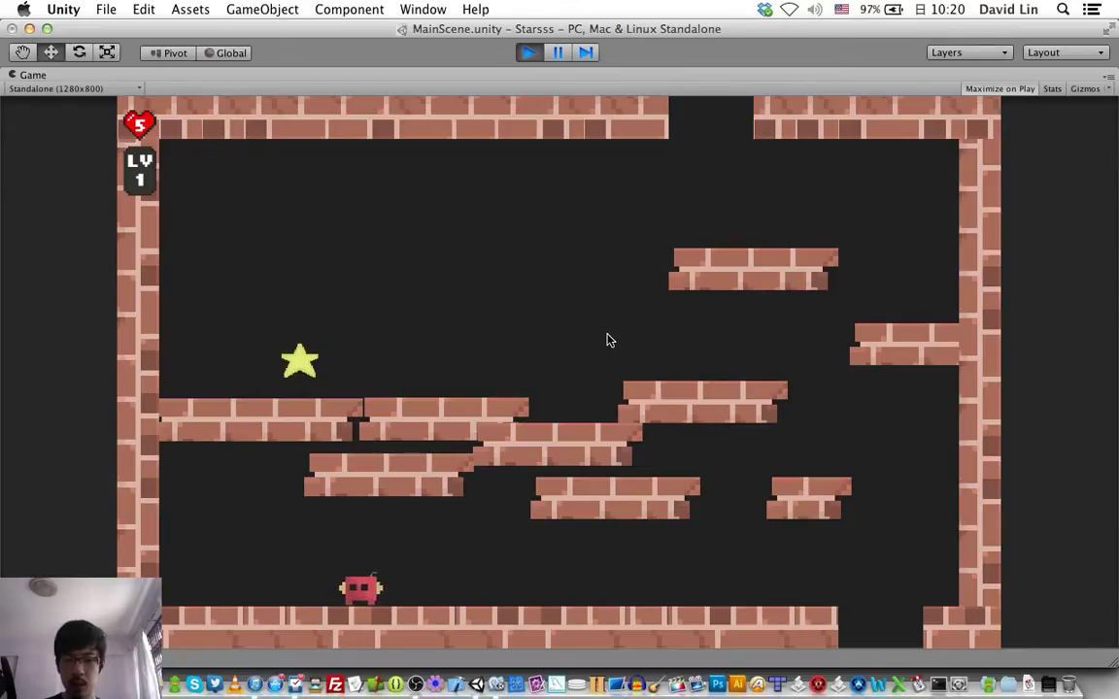
{"action": "key", "text": "Right"}
{"action": "key", "text": "Right"}
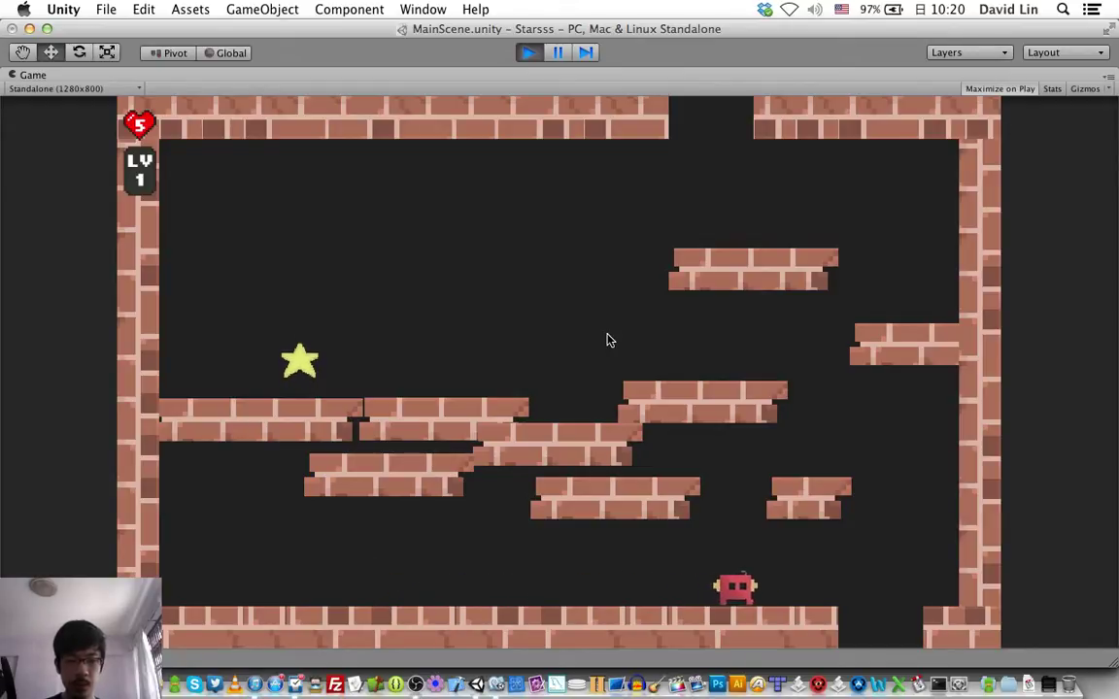
{"action": "key", "text": "Left"}
{"action": "key", "text": "Up"}
{"action": "key", "text": "Right"}
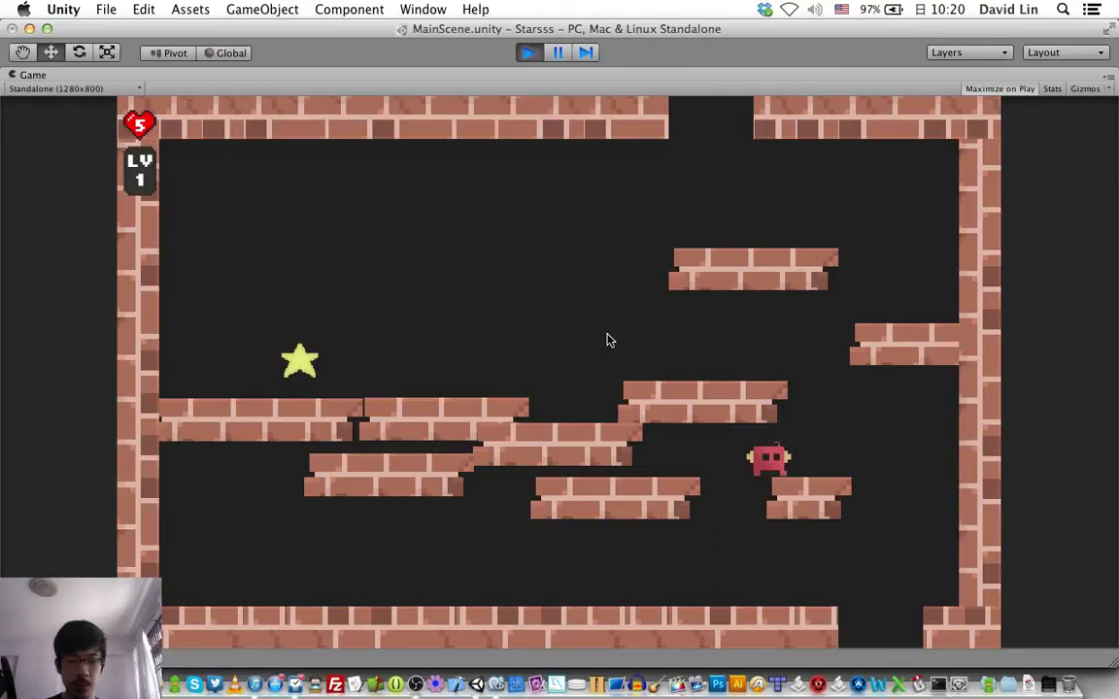
{"action": "key", "text": "Left"}
{"action": "key", "text": "Right"}
{"action": "key", "text": "Left"}
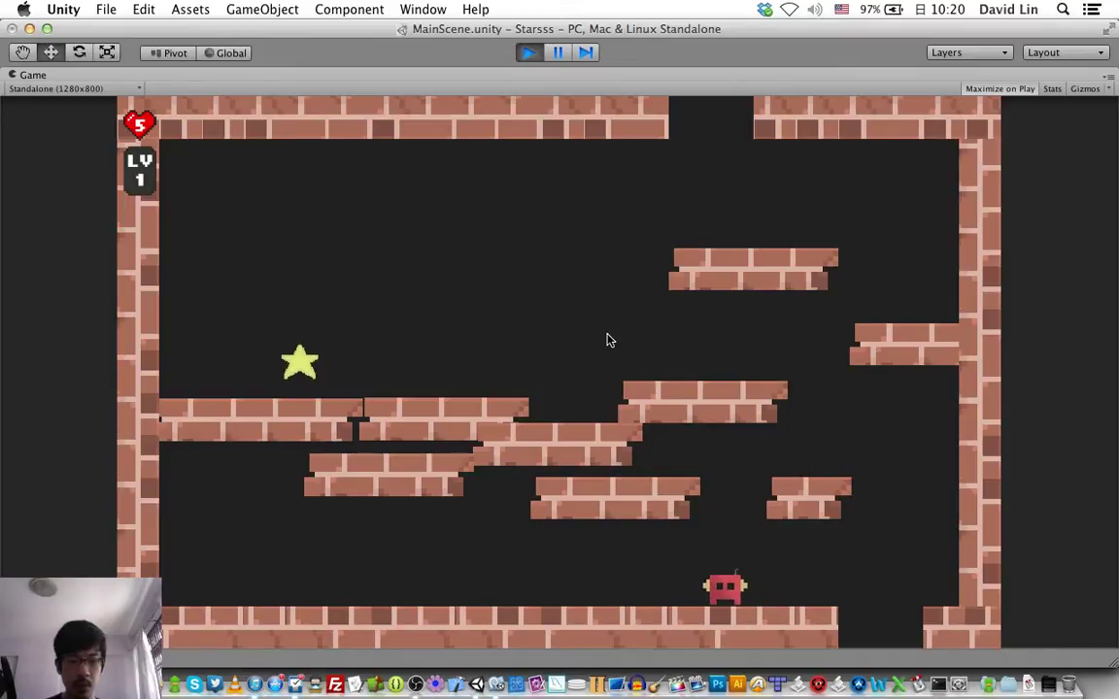
{"action": "key", "text": "Right"}
{"action": "key", "text": "Left"}
{"action": "key", "text": "Up"}
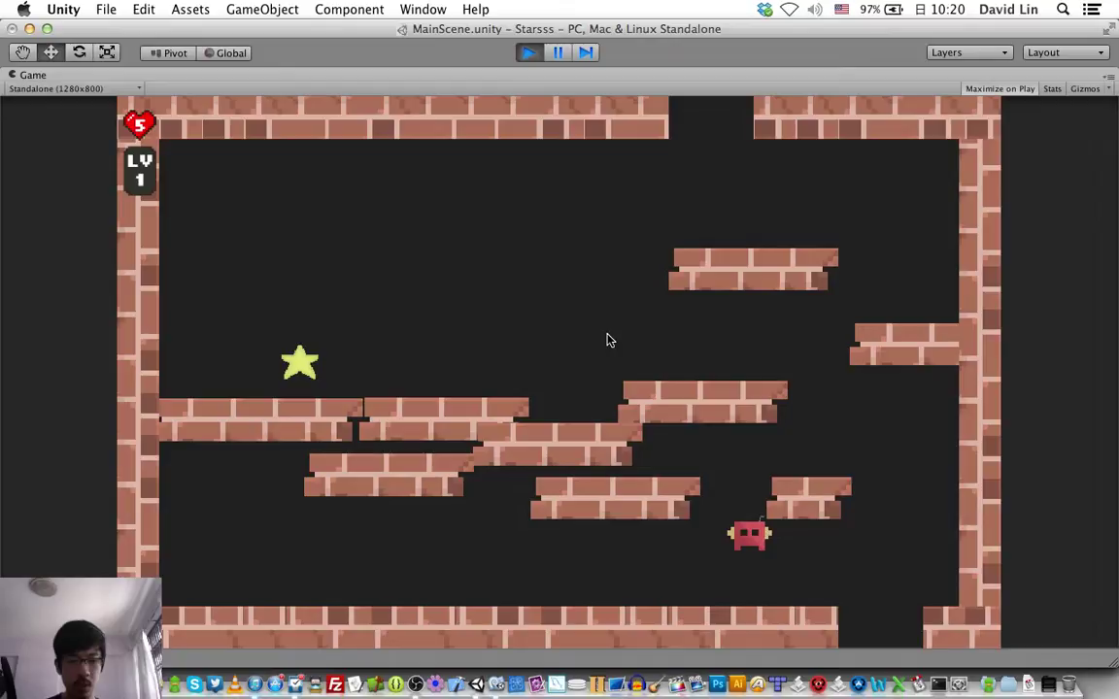
{"action": "key", "text": "Right"}
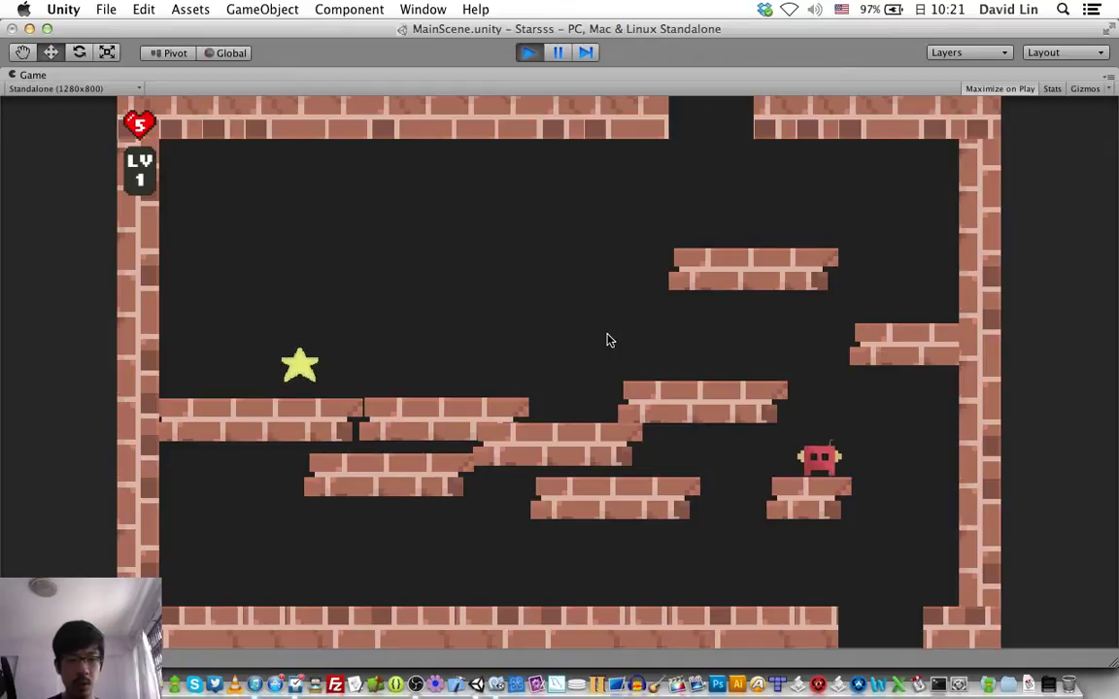
{"action": "key", "text": "Up"}
{"action": "key", "text": "Left"}
{"action": "key", "text": "Up"}
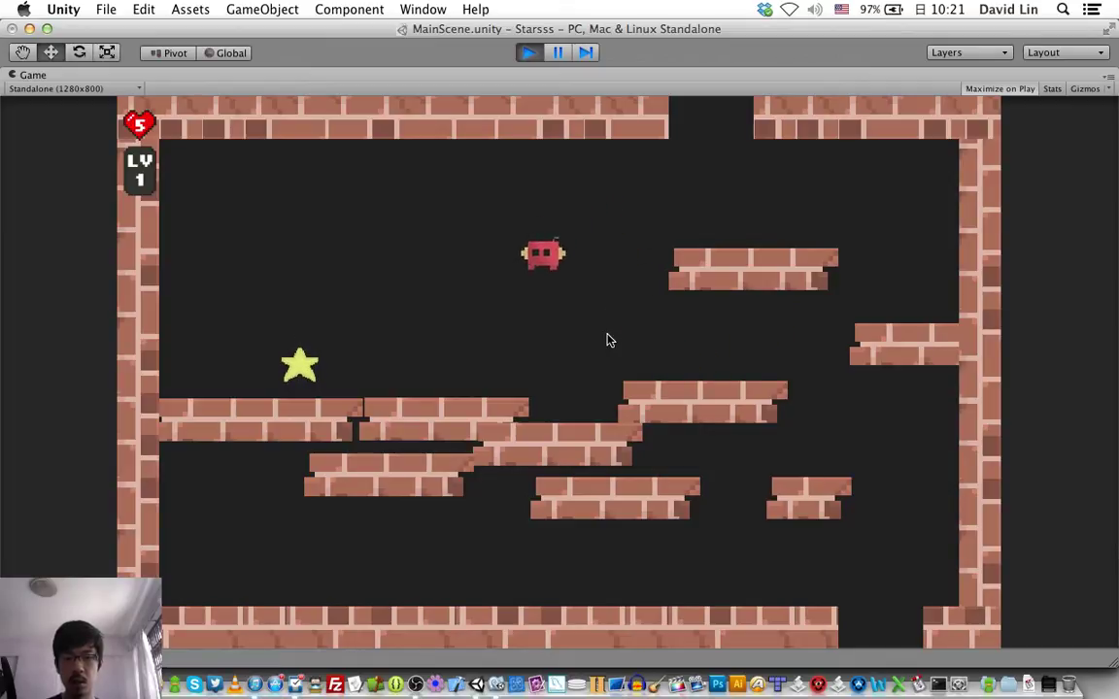
{"action": "key", "text": "Right"}
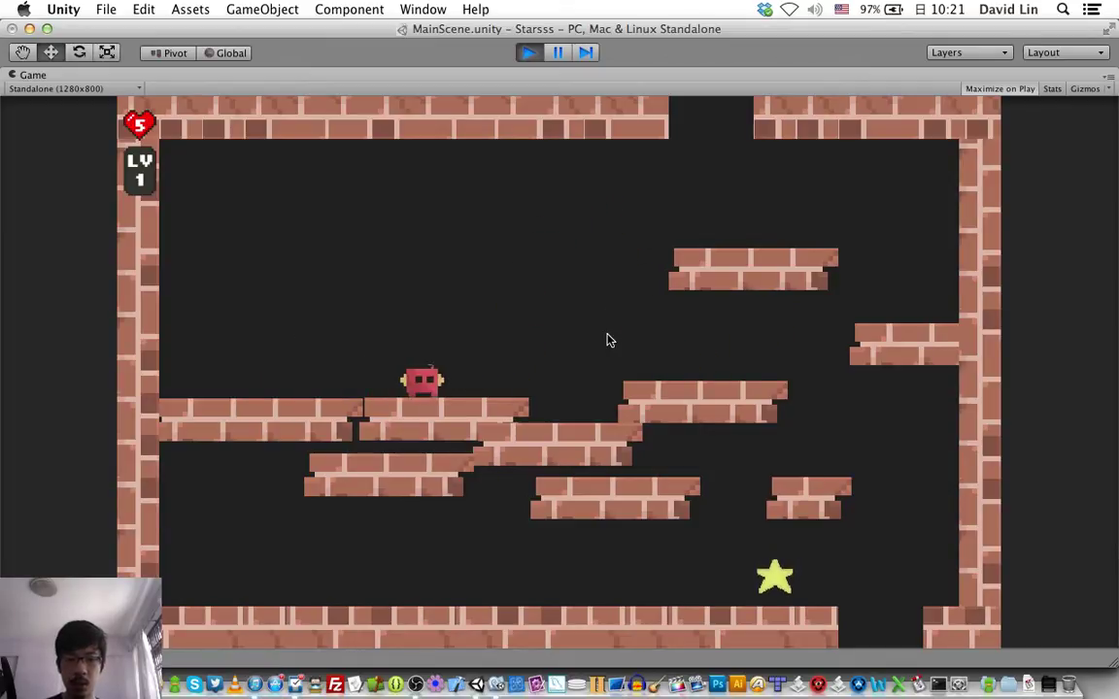
{"action": "key", "text": "Up"}
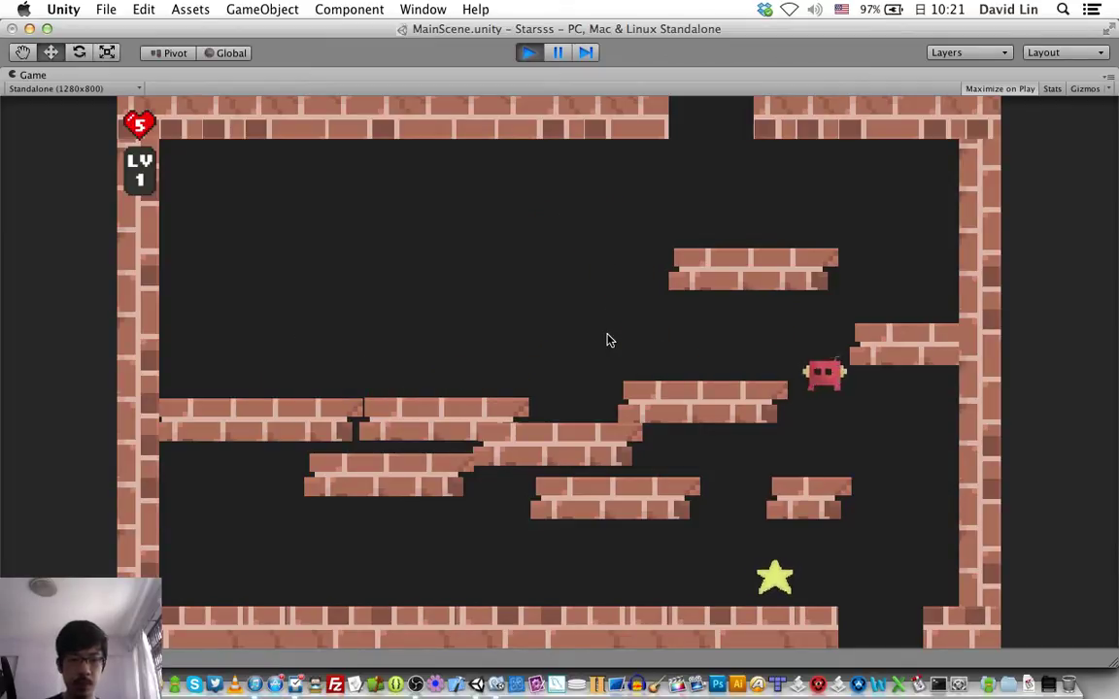
{"action": "key", "text": "Left"}
Collect a few more respawning stars on the platforms and floor, then exit Play mode
{"action": "key", "text": "Up"}
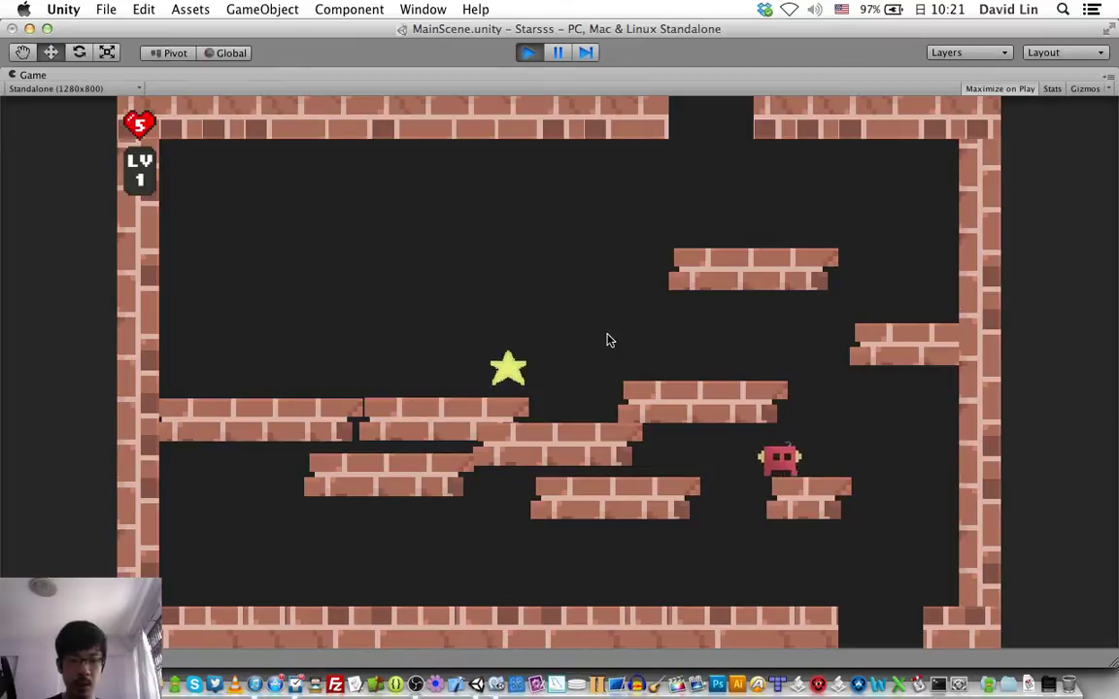
{"action": "key", "text": "Right"}
{"action": "key", "text": "Up"}
{"action": "key", "text": "Left"}
{"action": "key", "text": "Up"}
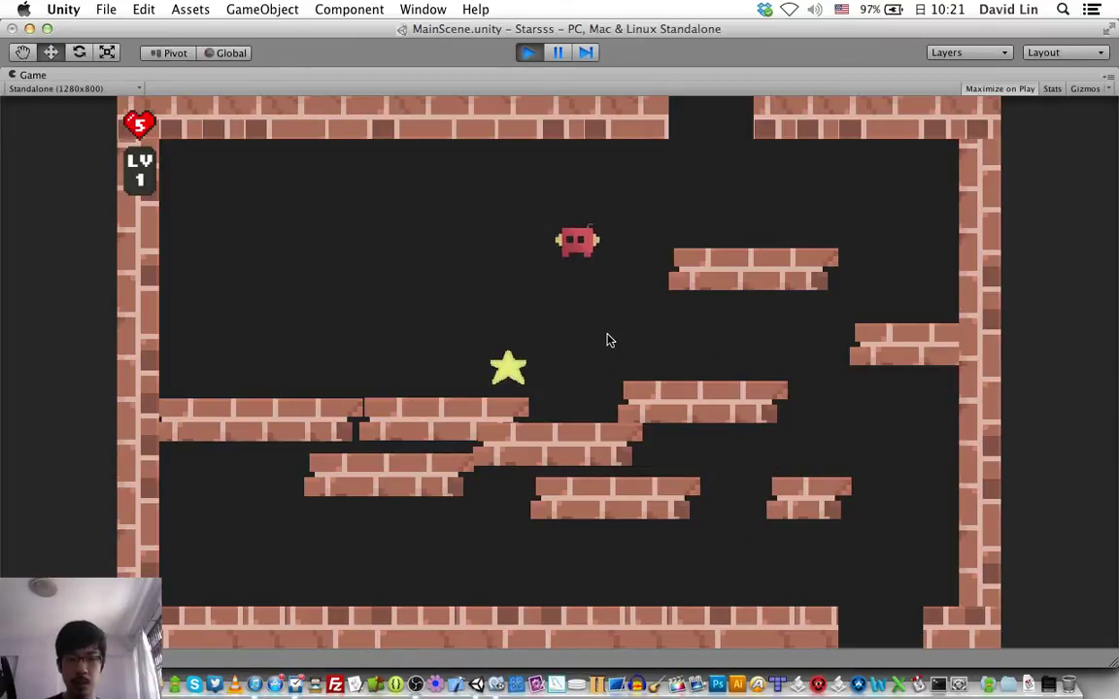
{"action": "key", "text": "Up"}
{"action": "key", "text": "Right"}
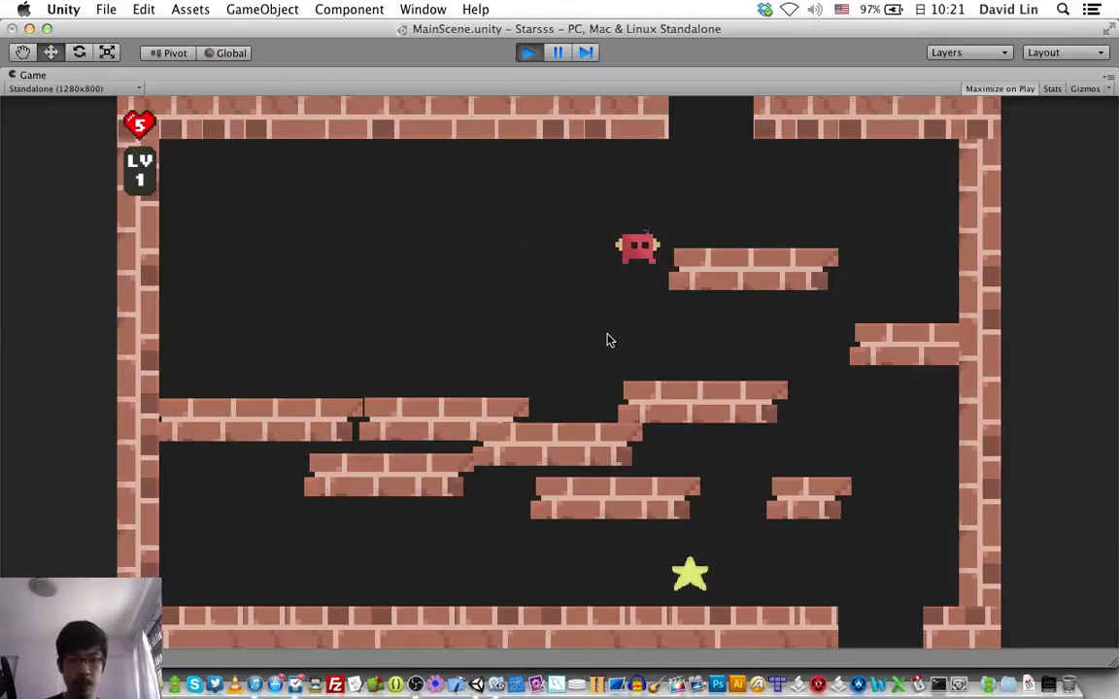
{"action": "key", "text": "Right"}
{"action": "key", "text": "Left"}
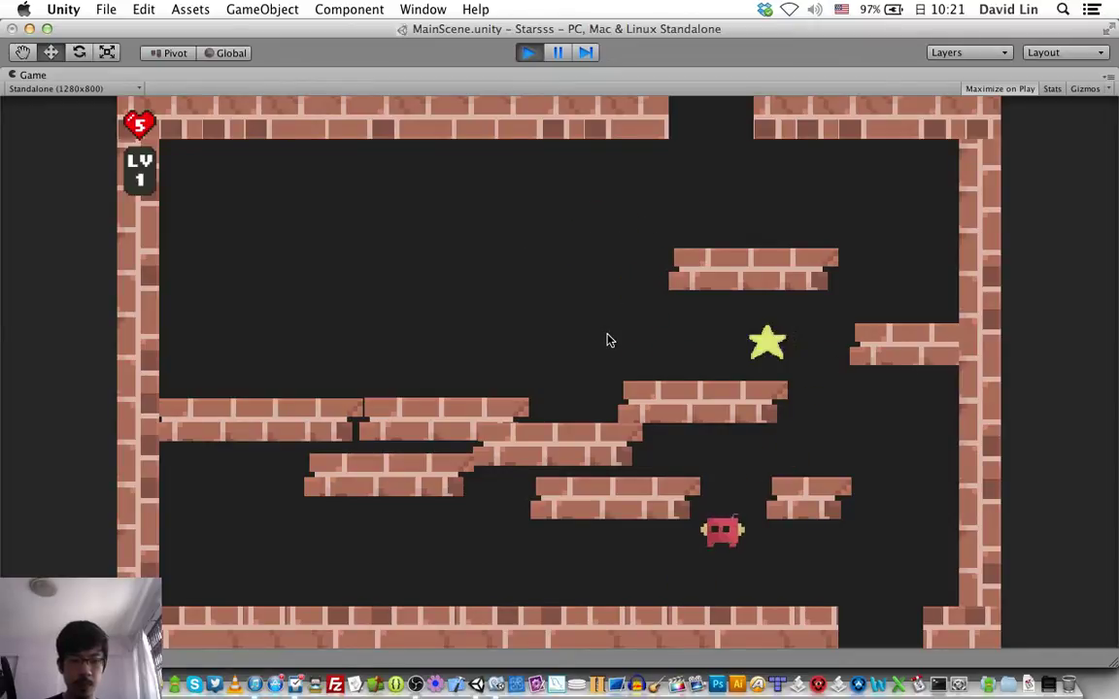
{"action": "key", "text": "Right"}
{"action": "key", "text": "Up"}
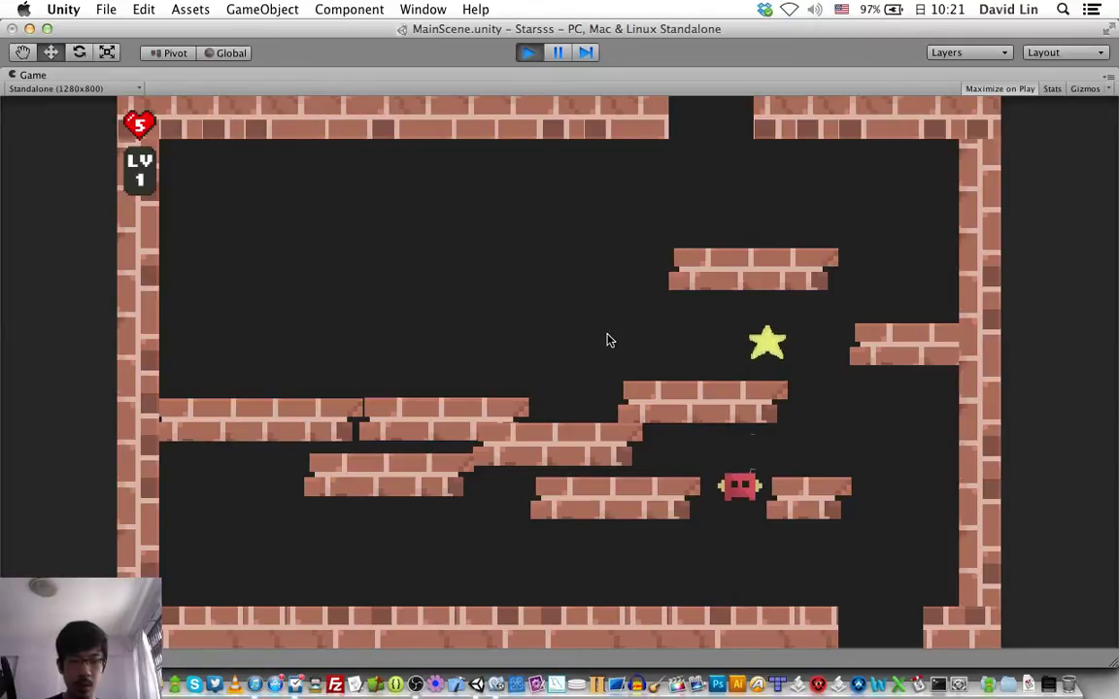
{"action": "key", "text": "Left"}
{"action": "key", "text": "Up"}
{"action": "key", "text": "Right"}
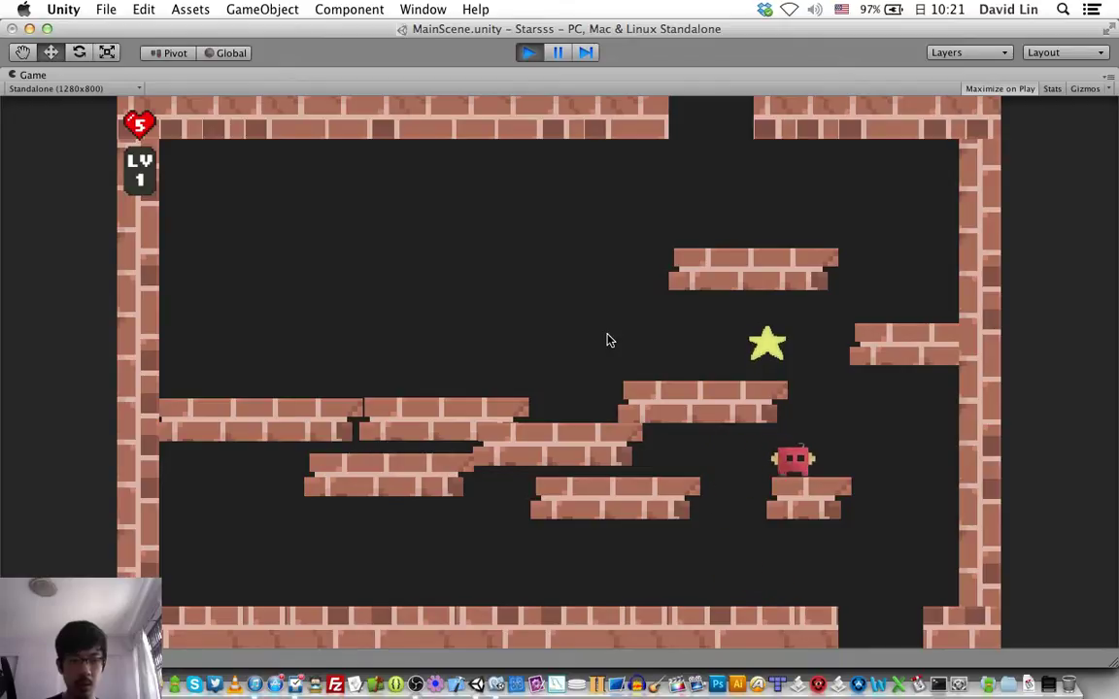
{"action": "key", "text": "Left"}
{"action": "key", "text": "Up"}
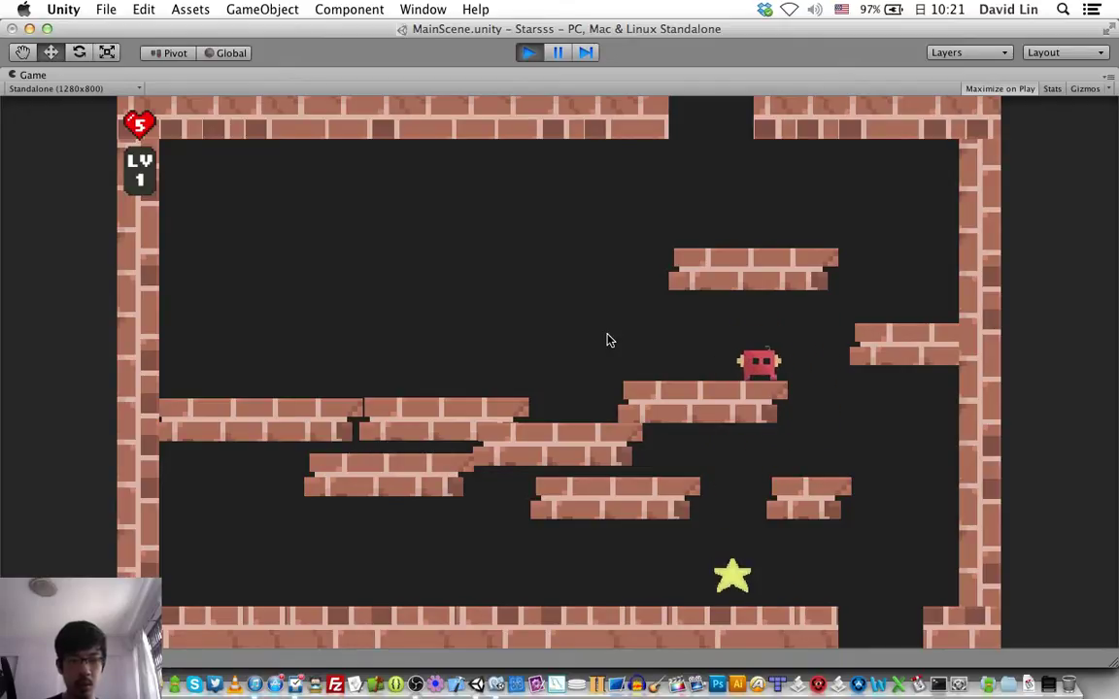
{"action": "key", "text": "Right"}
{"action": "key", "text": "Left"}
{"action": "key", "text": "Right"}
{"action": "key", "text": "Left"}
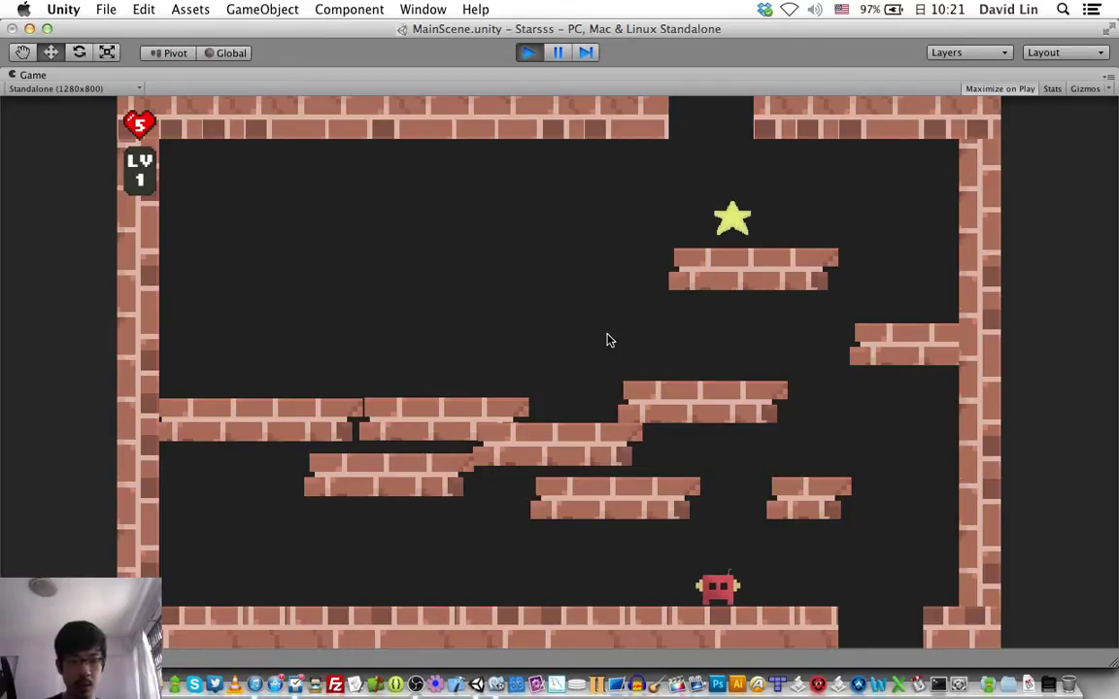
{"action": "key", "text": "Right"}
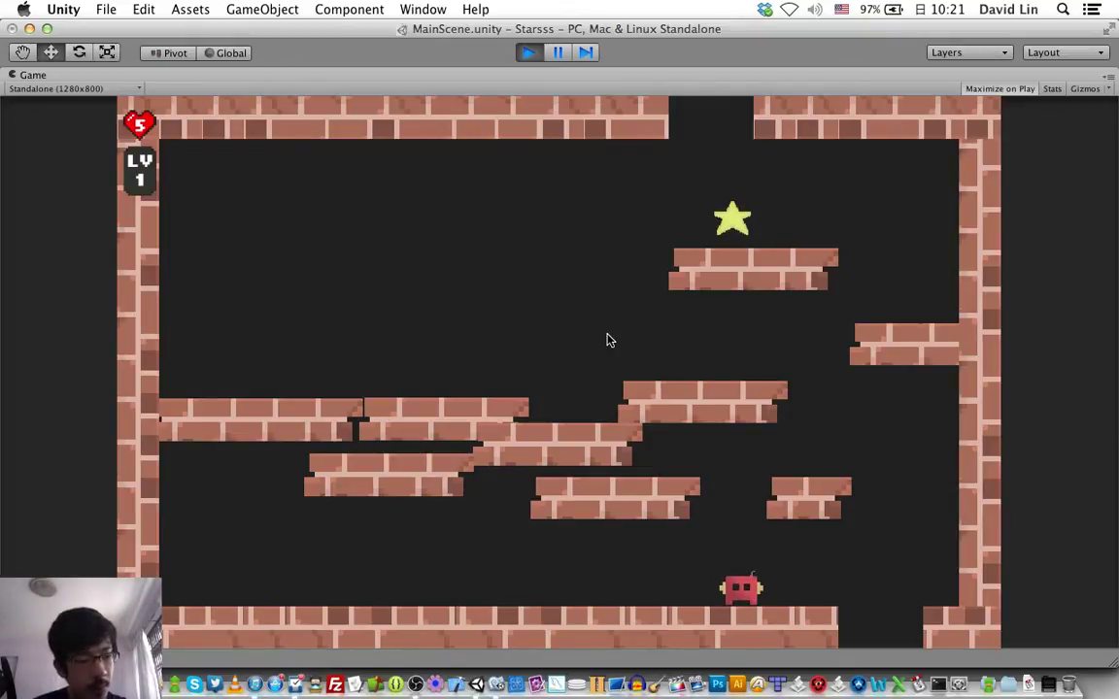
{"action": "key", "text": "Up"}
{"action": "key", "text": "Right"}
{"action": "key", "text": "Up"}
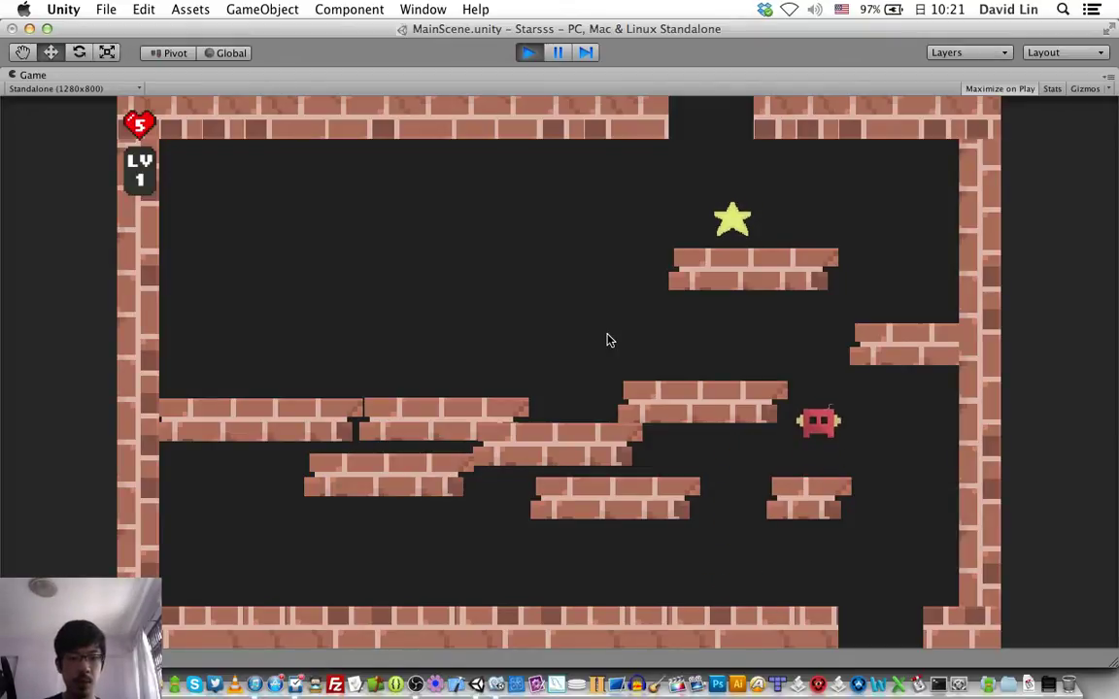
{"action": "key", "text": "Left"}
{"action": "key", "text": "Right"}
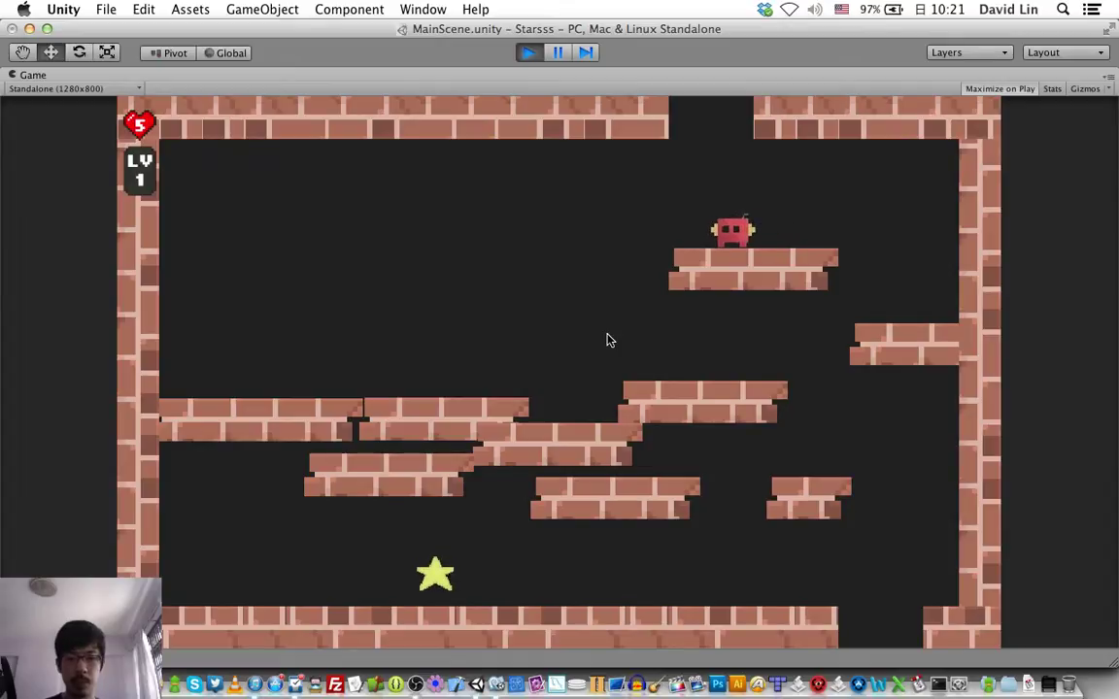
{"action": "key", "text": "Left"}
{"action": "key", "text": "Right"}
{"action": "key", "text": "Left"}
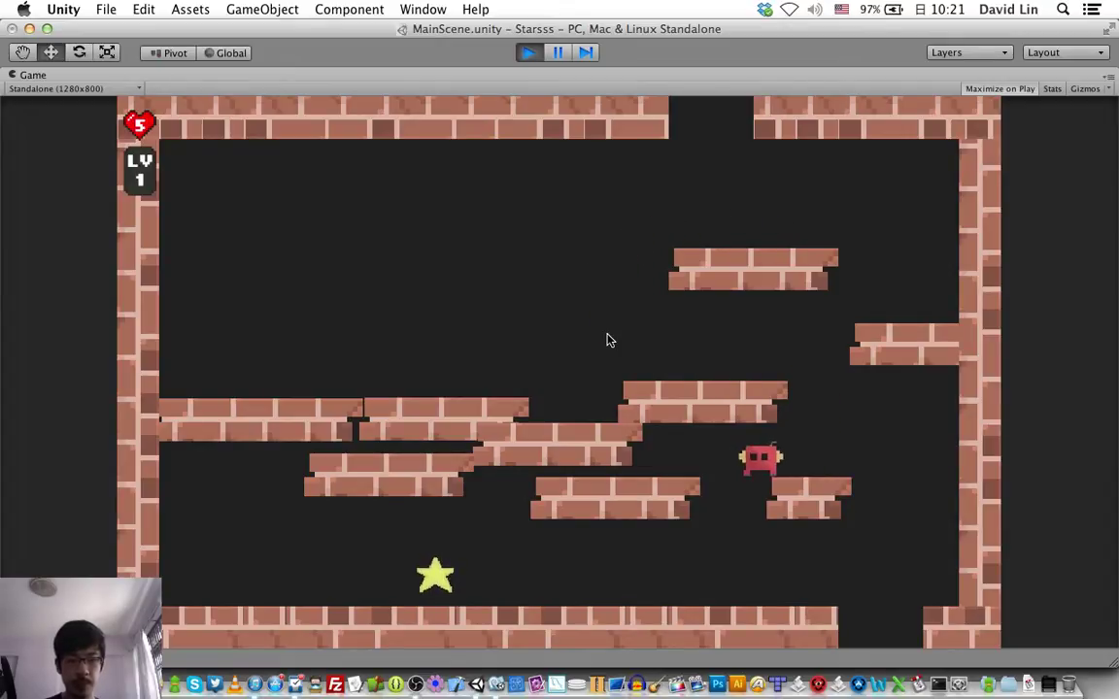
{"action": "key", "text": "Right"}
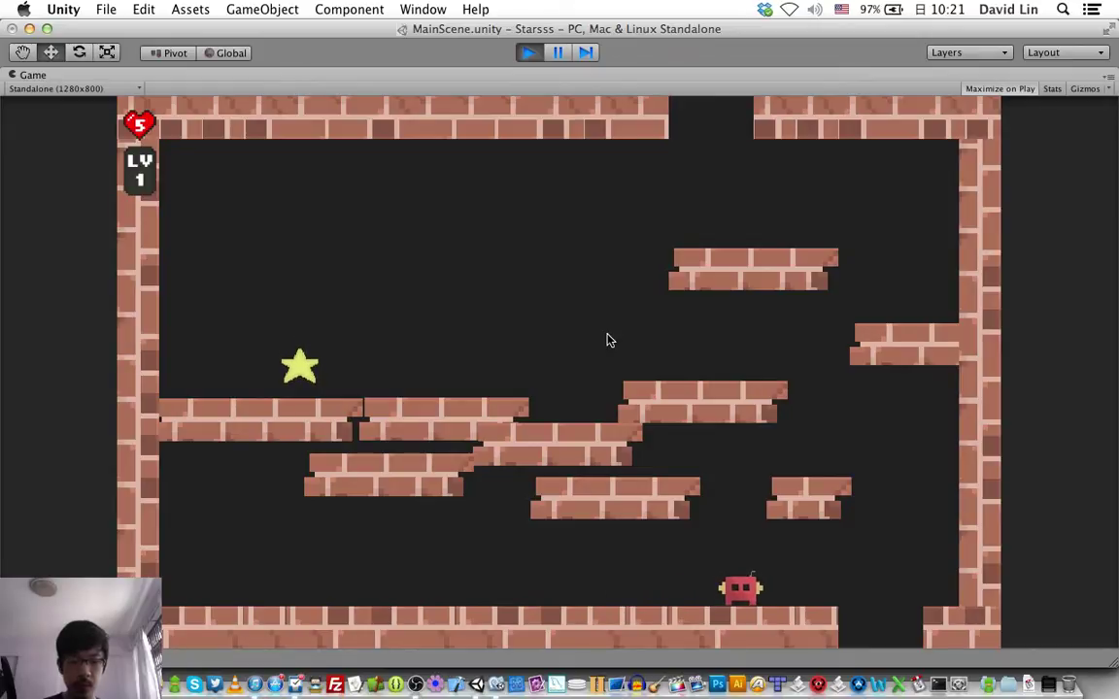
{"action": "key", "text": "Up"}
{"action": "key", "text": "Up"}
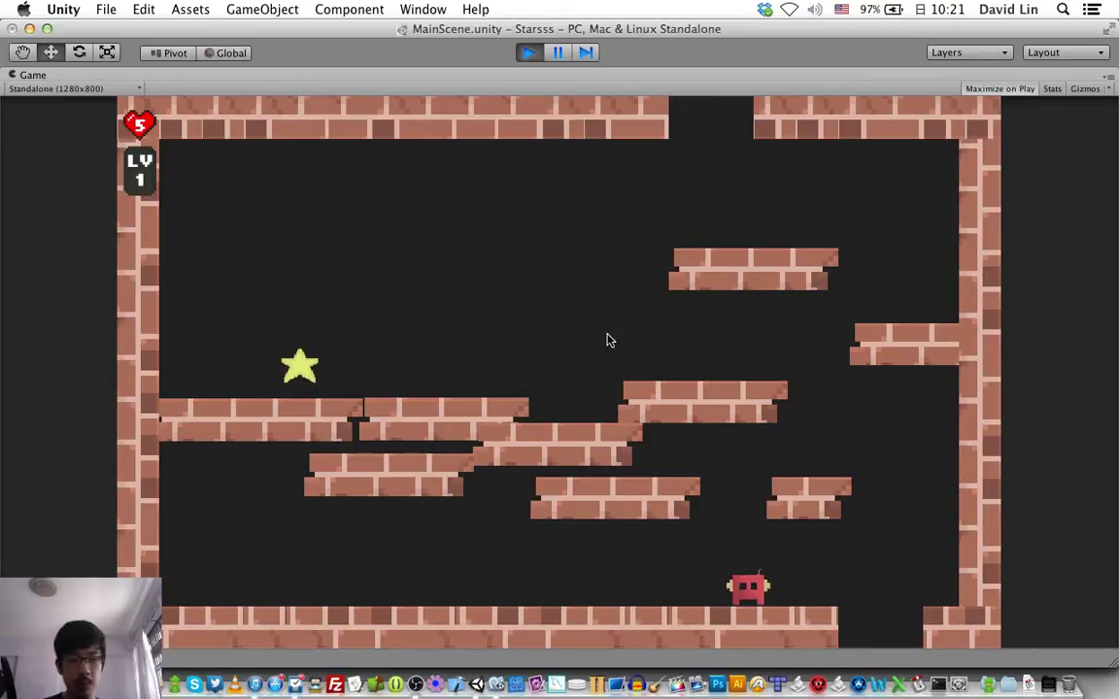
{"action": "key", "text": "super+p"}
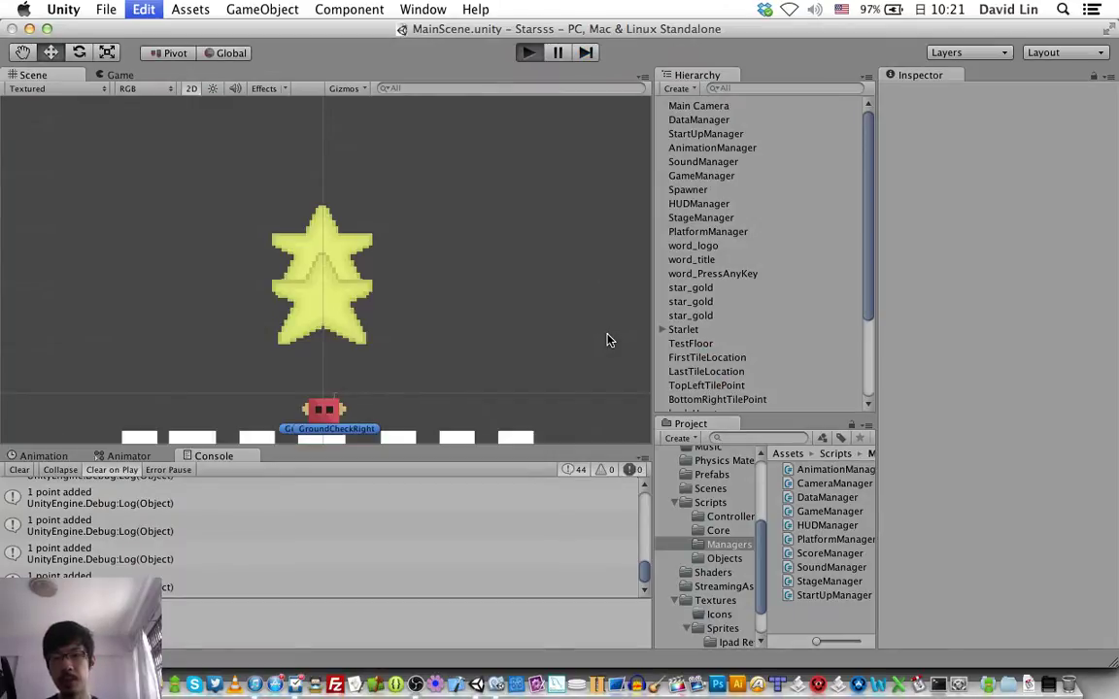
Start another level 1 run and drop to the floor to collect a star
{"action": "key", "text": "super+p"}
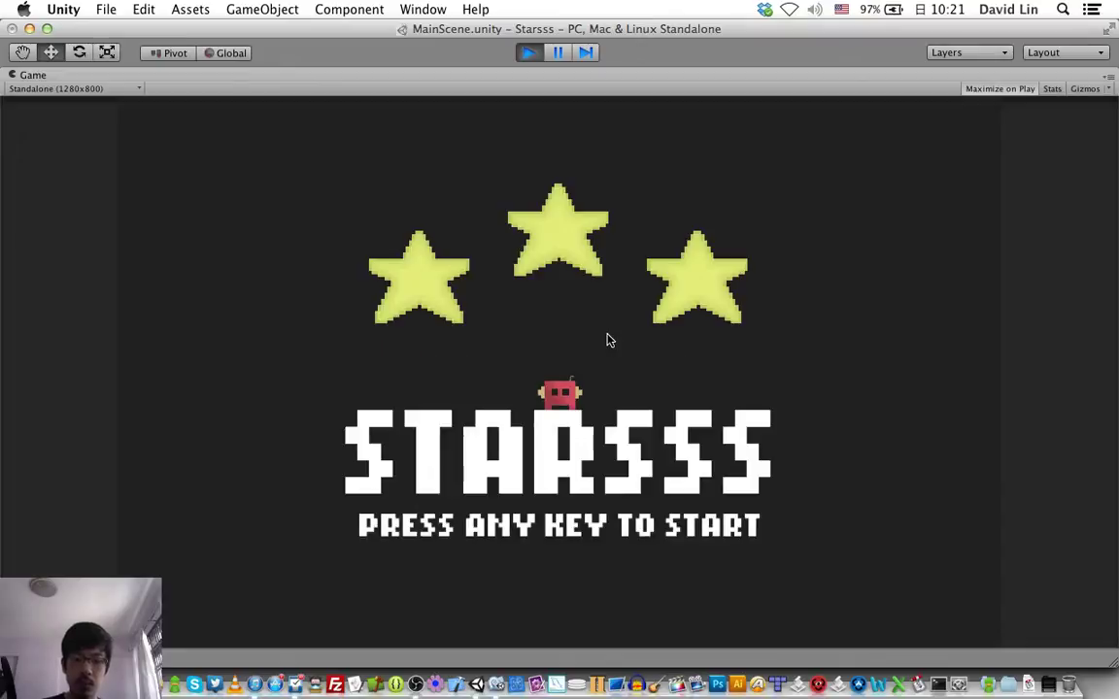
{"action": "key", "text": "space"}
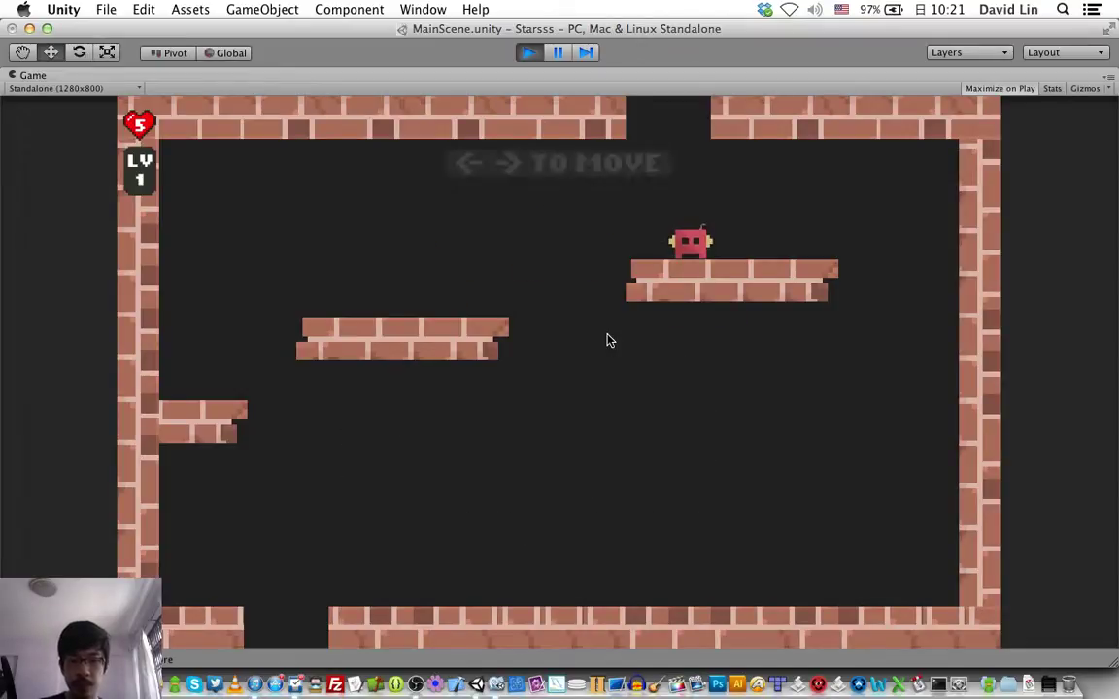
{"action": "key", "text": "space"}
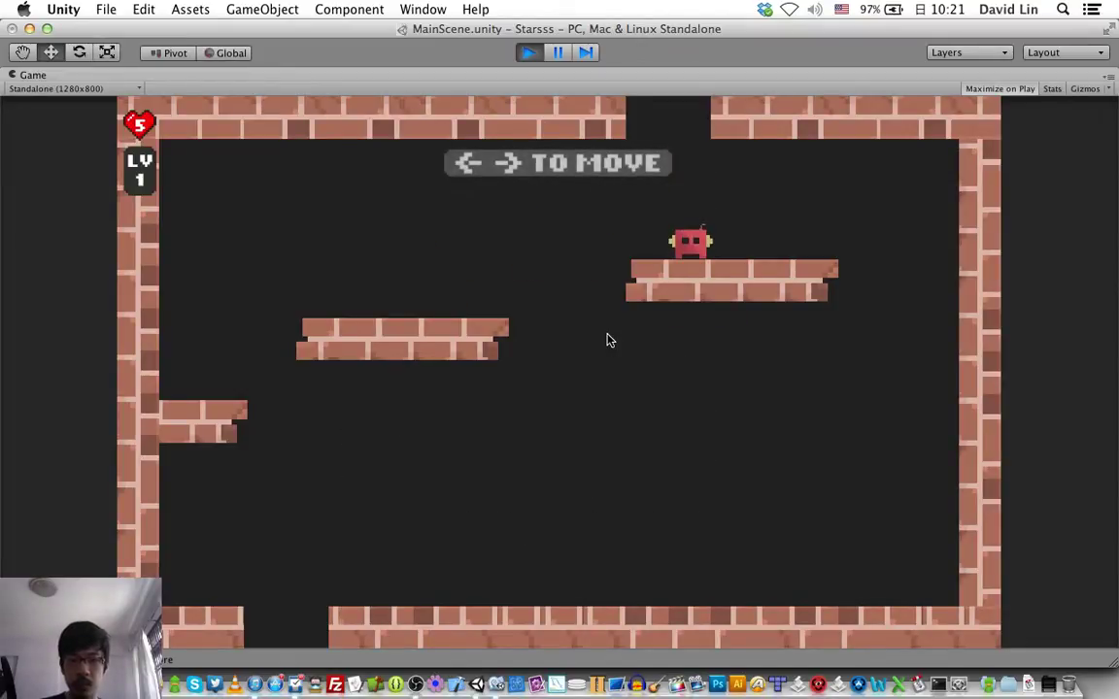
{"action": "key", "text": "space"}
{"action": "key", "text": "Left"}
{"action": "key", "text": "z"}
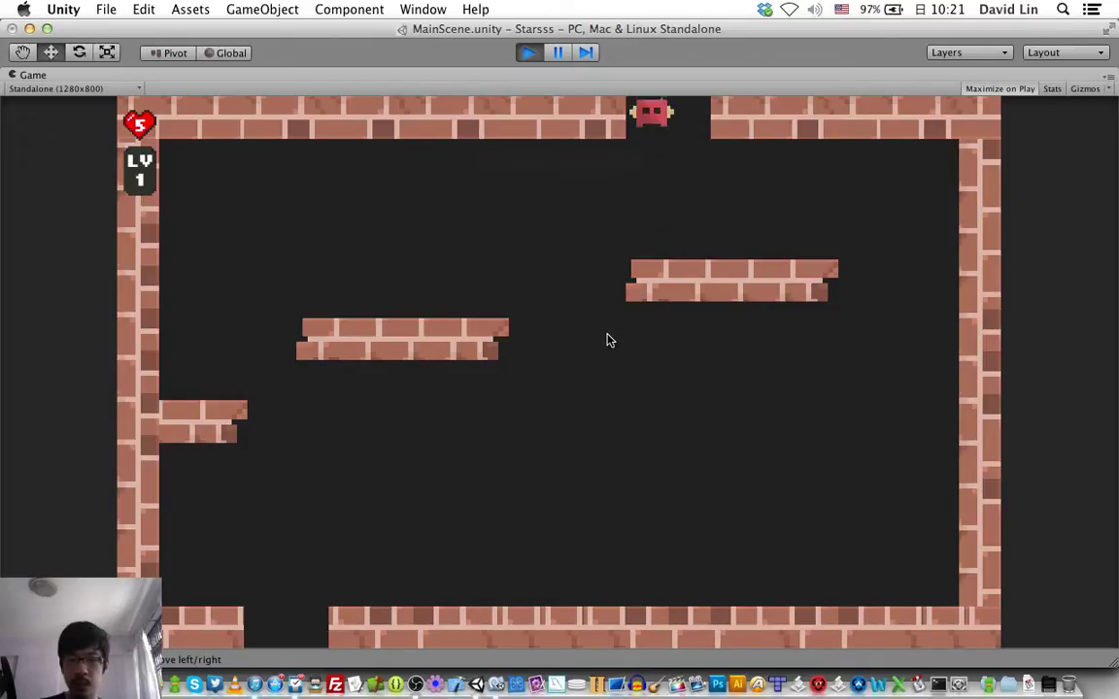
{"action": "key", "text": "z"}
{"action": "key", "text": "Left"}
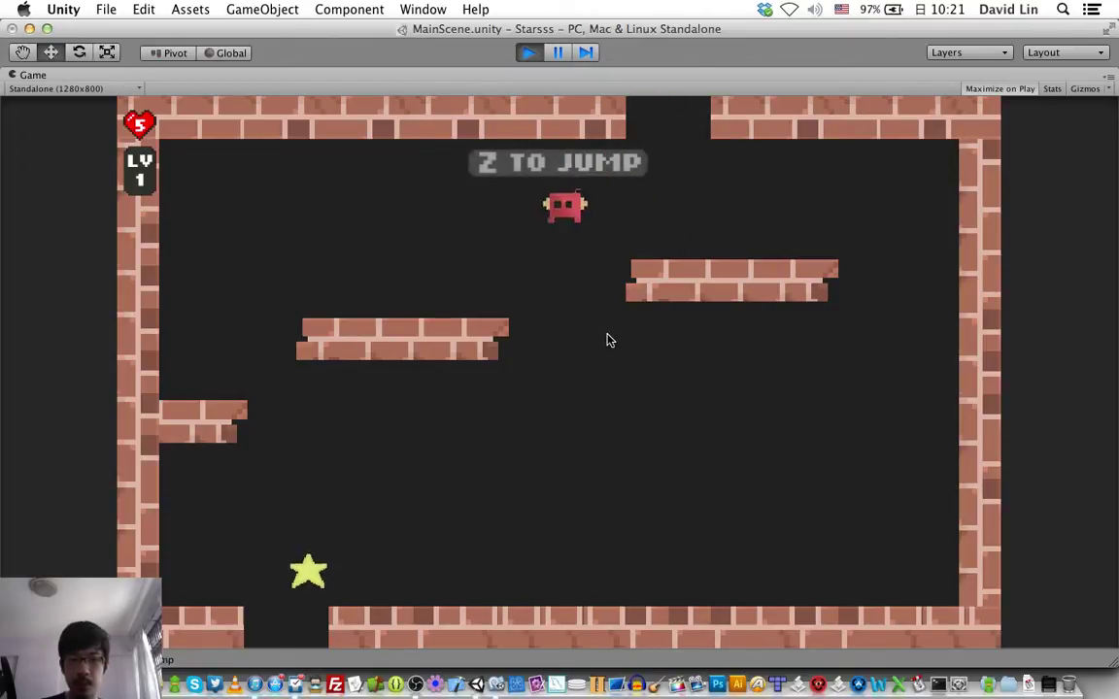
{"action": "key", "text": "Right"}
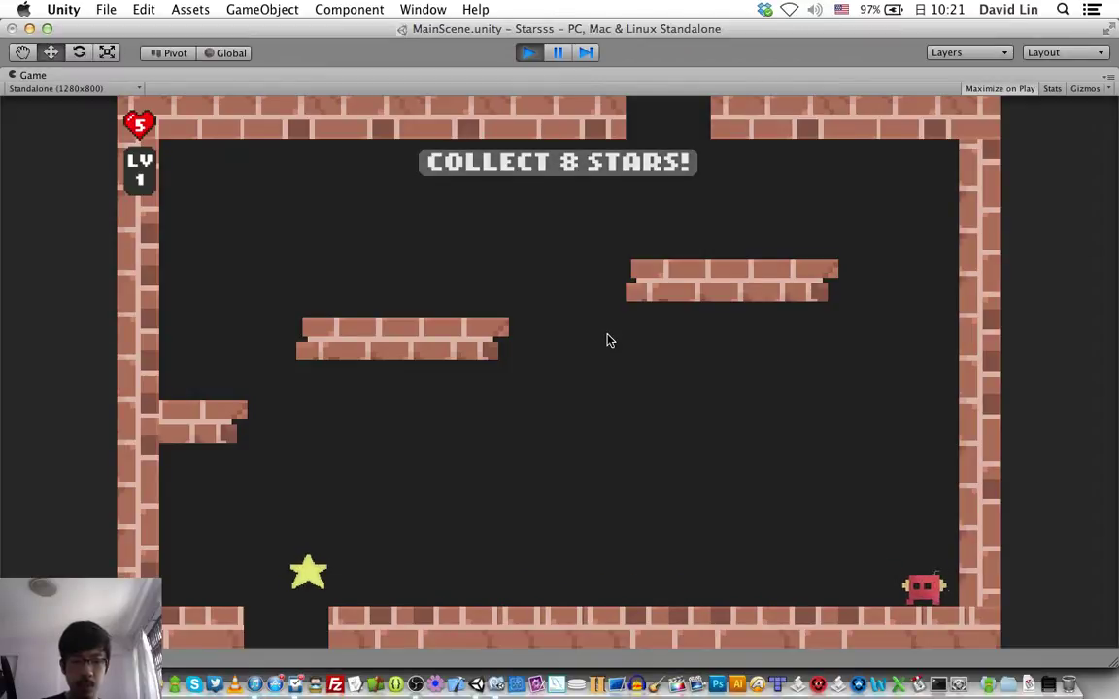
{"action": "key", "text": "Left"}
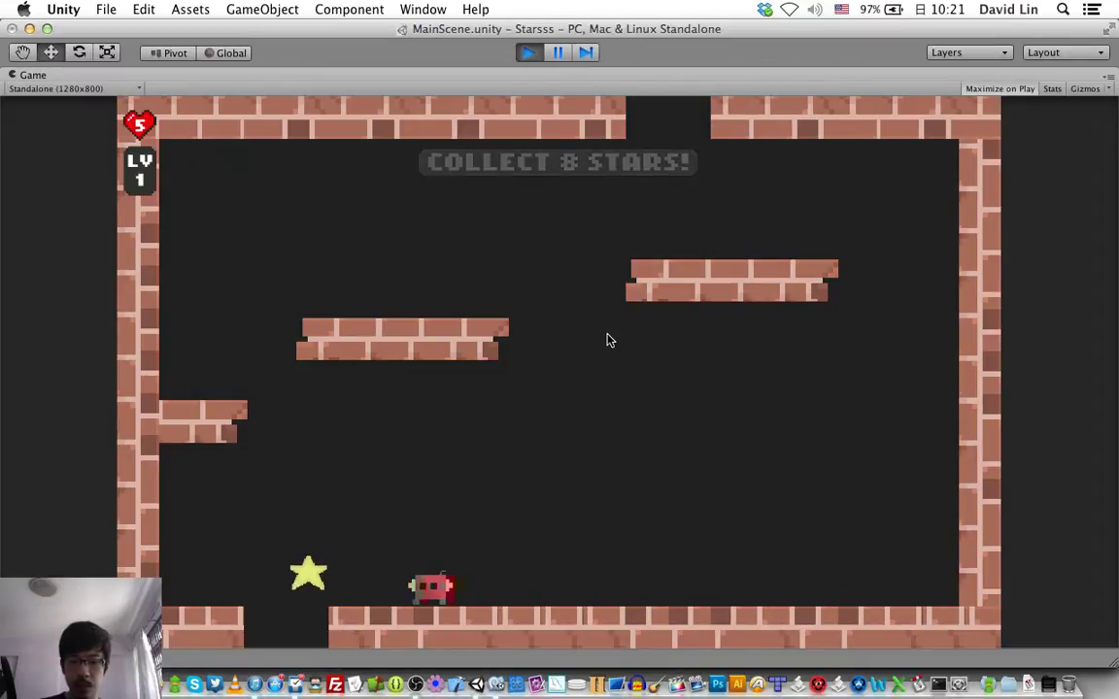
Jump toward the left ledge star, then stop the game and return to MonoDevelop
{"action": "key", "text": "Right"}
{"action": "key", "text": "Left"}
{"action": "key", "text": "z"}
{"action": "key", "text": "Right"}
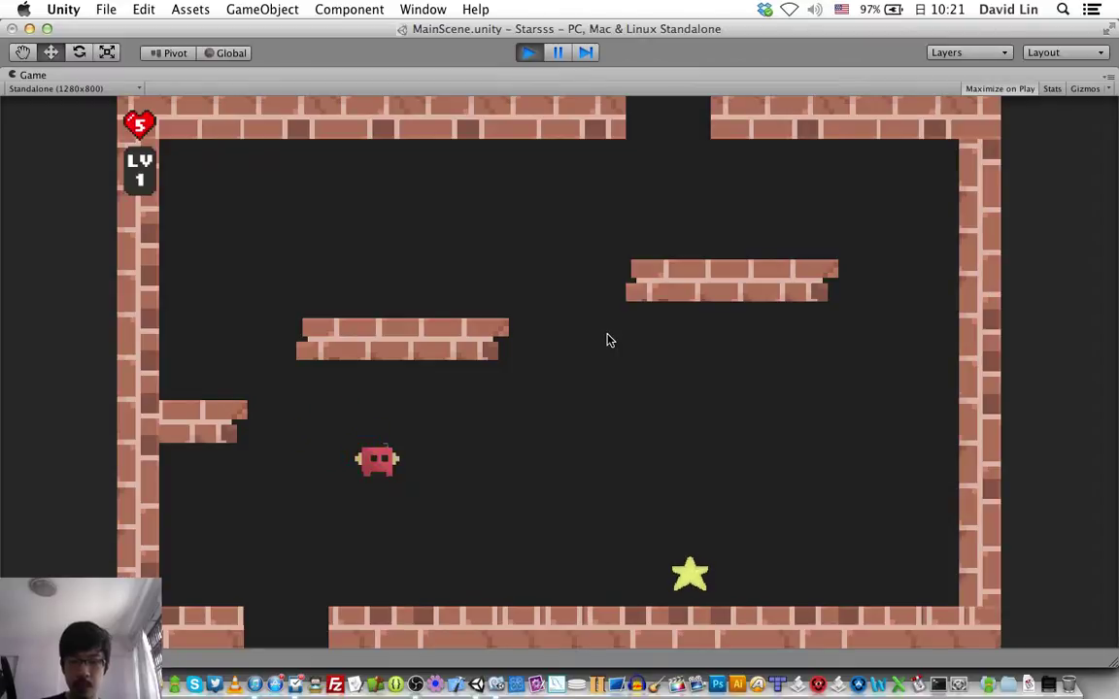
{"action": "key", "text": "Left"}
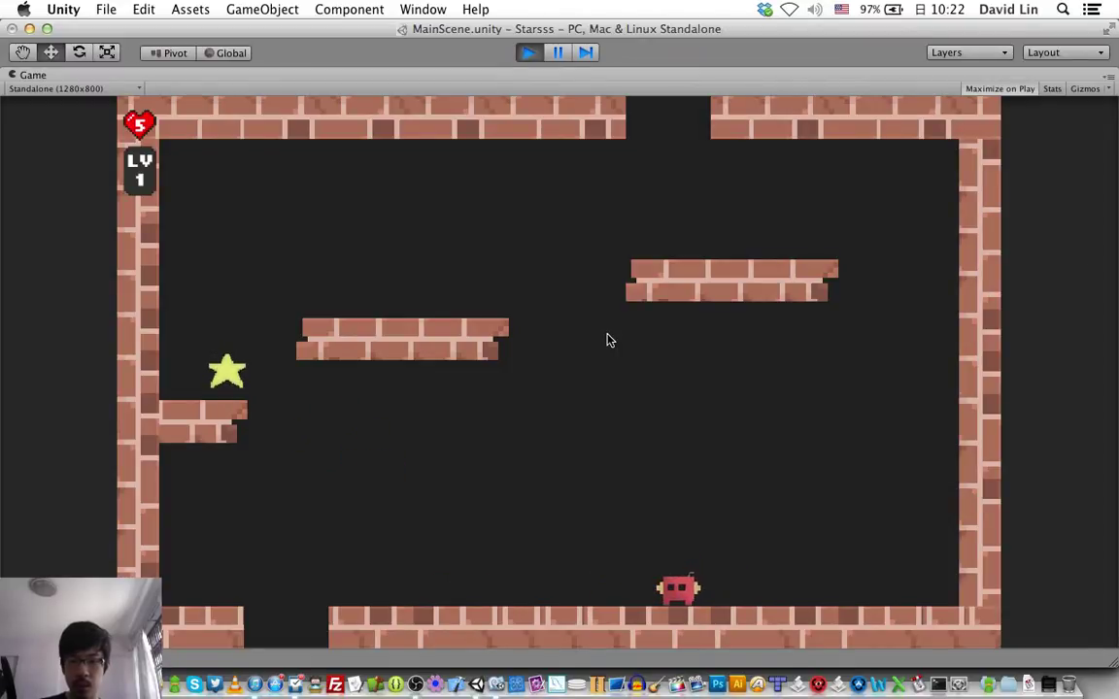
{"action": "key", "text": "z"}
{"action": "key", "text": "Right"}
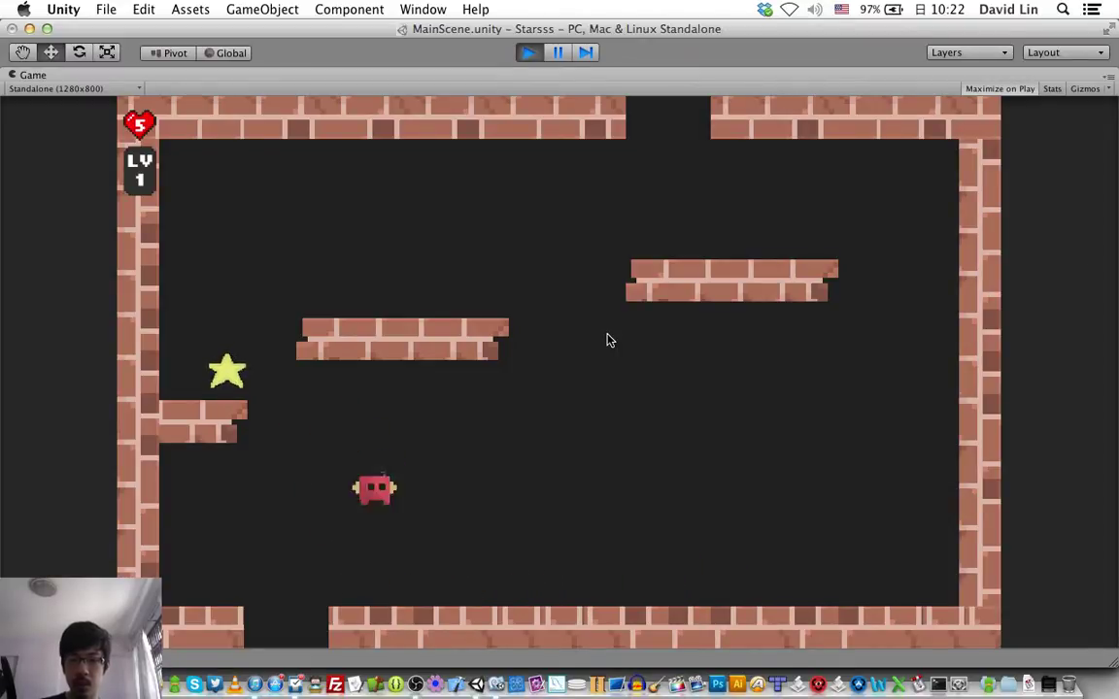
{"action": "key", "text": "Left"}
{"action": "key", "text": "z"}
{"action": "key", "text": "Right"}
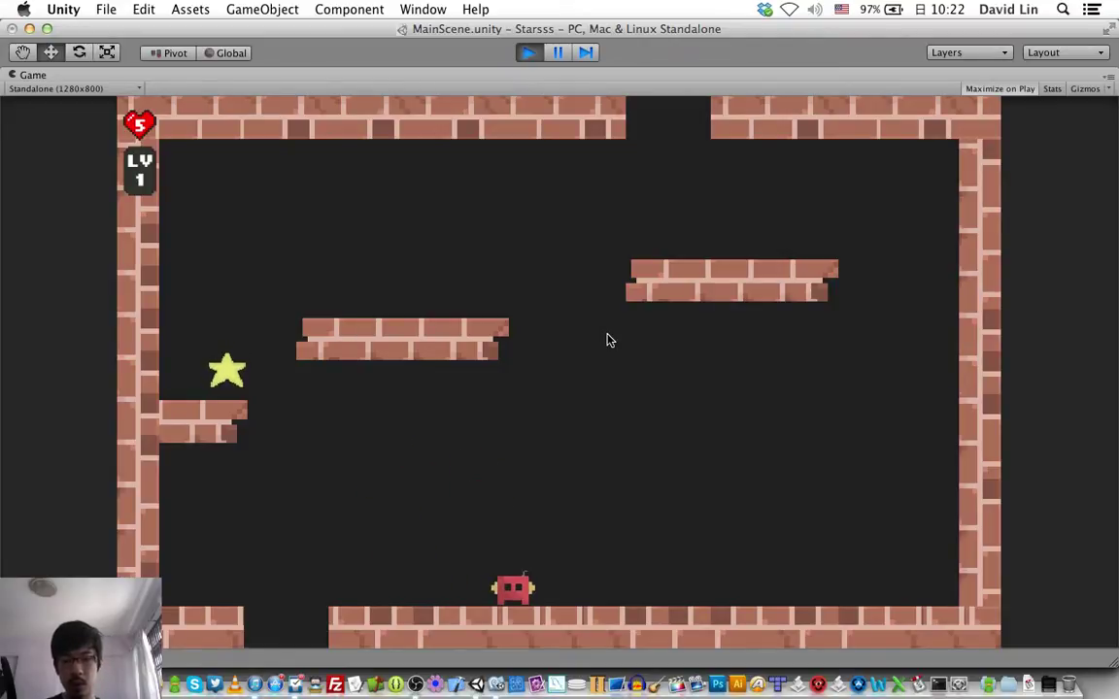
{"action": "key", "text": "super+p"}
{"action": "key", "text": "super+Tab"}
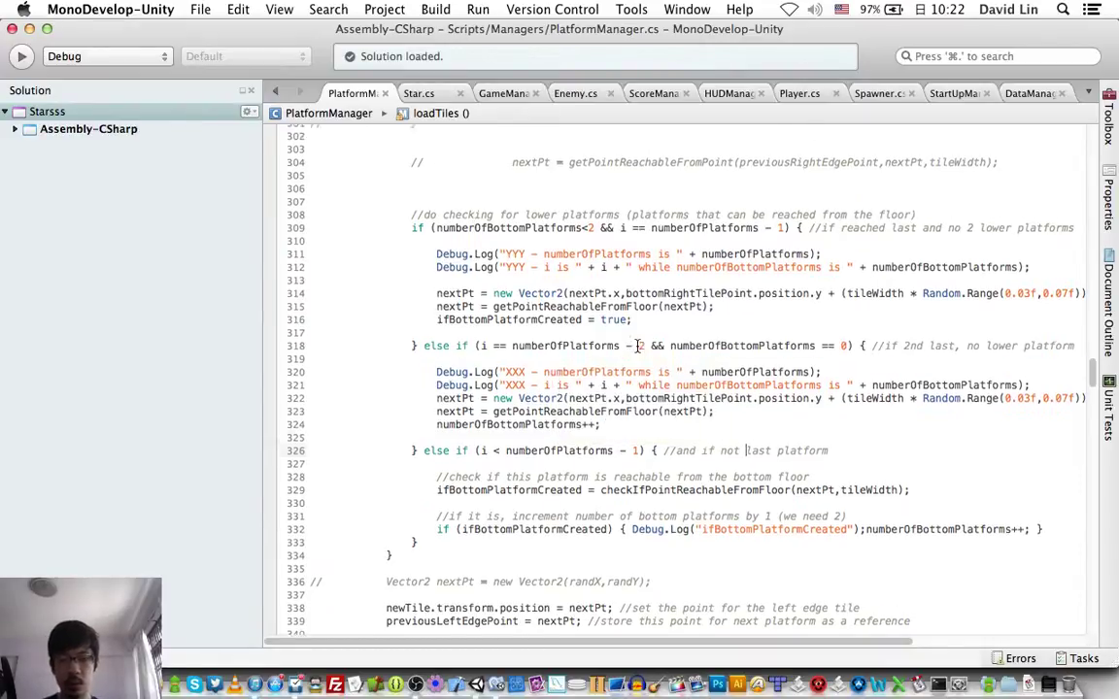
Uncomment the left wall edge check block on lines 257–261
{"action": "scroll", "coordinate": [637, 345], "scroll_direction": "up", "scroll_amount": 3}
{"action": "scroll", "coordinate": [637, 345], "scroll_direction": "up", "scroll_amount": 5}
{"action": "scroll", "coordinate": [637, 346], "scroll_direction": "up", "scroll_amount": 2}
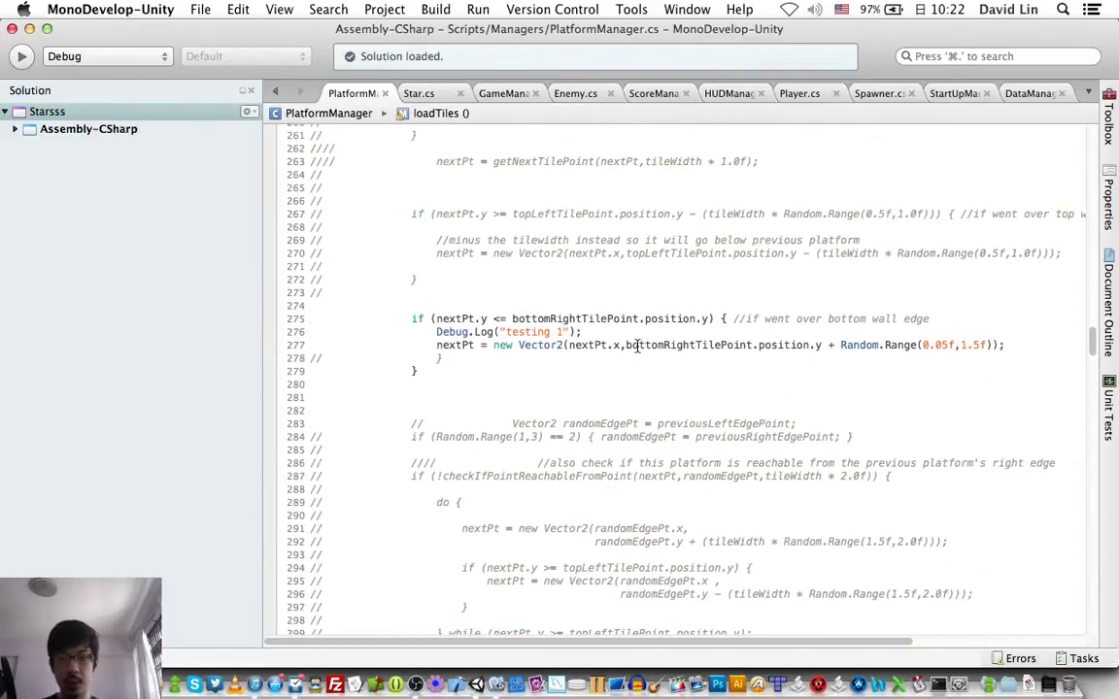
{"action": "scroll", "coordinate": [637, 344], "scroll_direction": "up", "scroll_amount": 3}
{"action": "scroll", "coordinate": [637, 344], "scroll_direction": "up", "scroll_amount": 1}
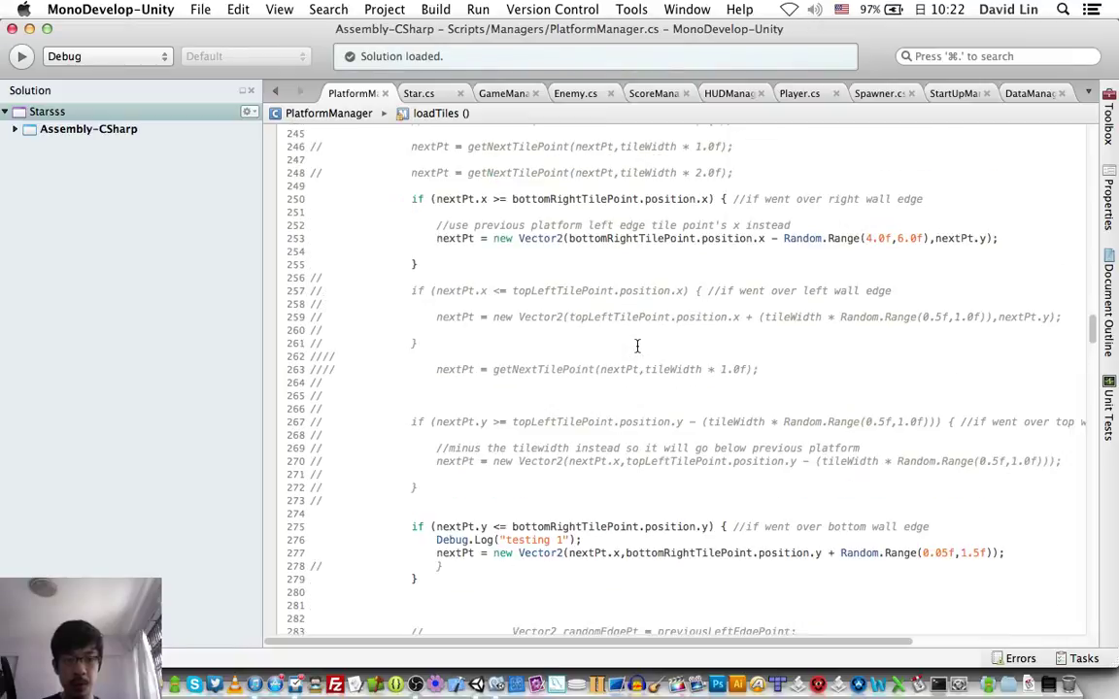
{"action": "scroll", "coordinate": [637, 346], "scroll_direction": "up", "scroll_amount": 1}
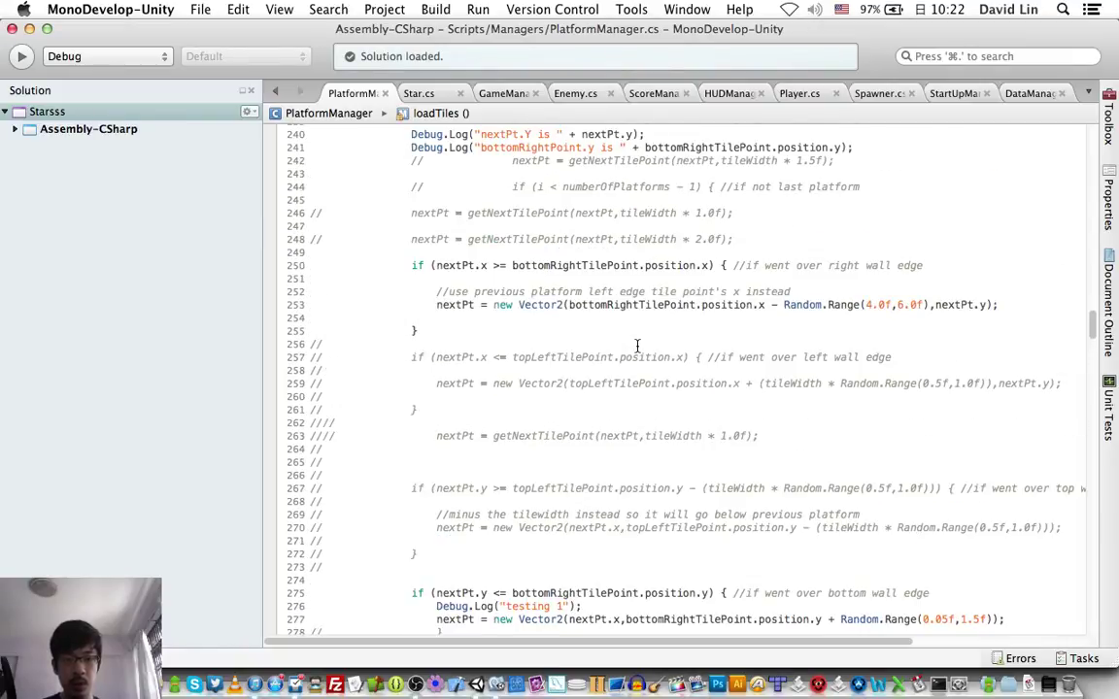
{"action": "triple_click", "coordinate": [586, 358]}
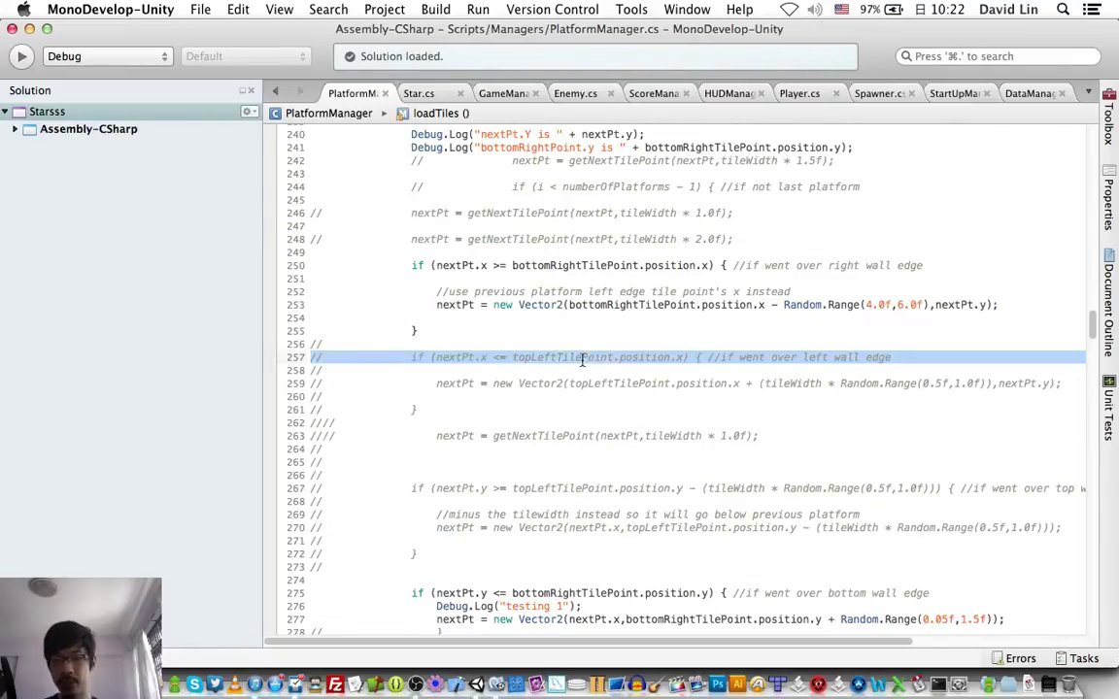
{"action": "left_click", "coordinate": [435, 404], "text": "shift"}
{"action": "key", "text": "super+slash"}
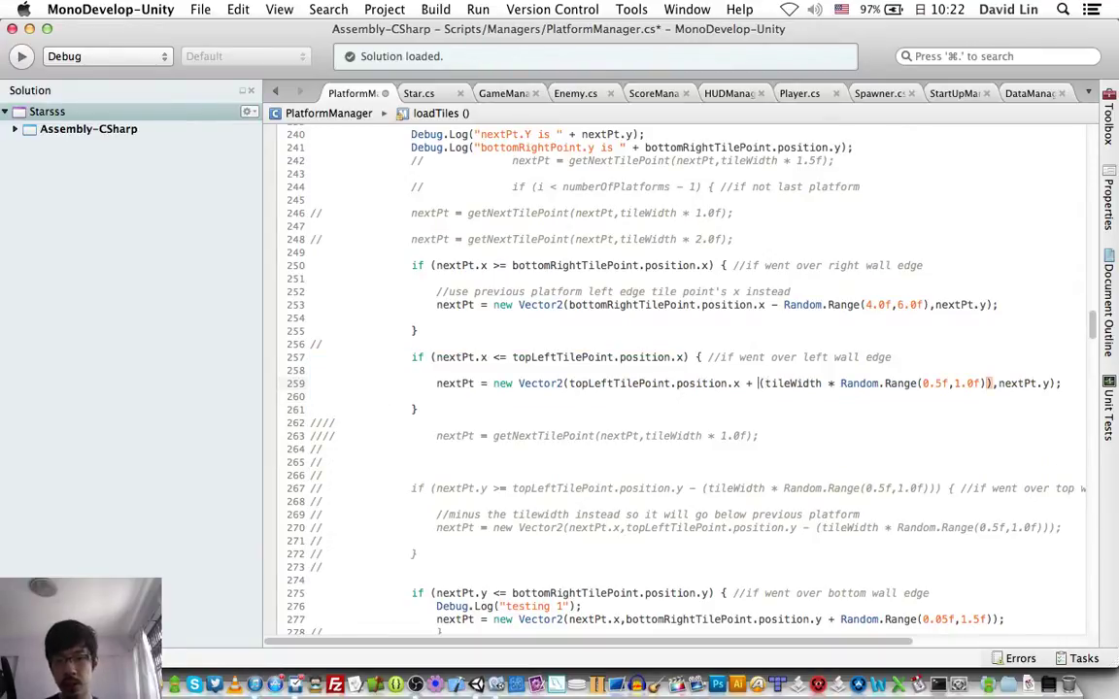
Reduce the x offset to Random.Range(0.5f,1.0f) and save PlatformManager.cs
{"action": "key", "text": "shift+Right"}
{"action": "key", "text": "shift+Right"}
{"action": "key", "text": "shift+Right"}
{"action": "key", "text": "shift+Right"}
{"action": "key", "text": "shift+Right"}
{"action": "key", "text": "shift+Right"}
{"action": "key", "text": "shift+Right"}
{"action": "key", "text": "shift+Right"}
{"action": "key", "text": "shift+Right"}
{"action": "key", "text": "shift+Right"}
{"action": "key", "text": "shift+Right"}
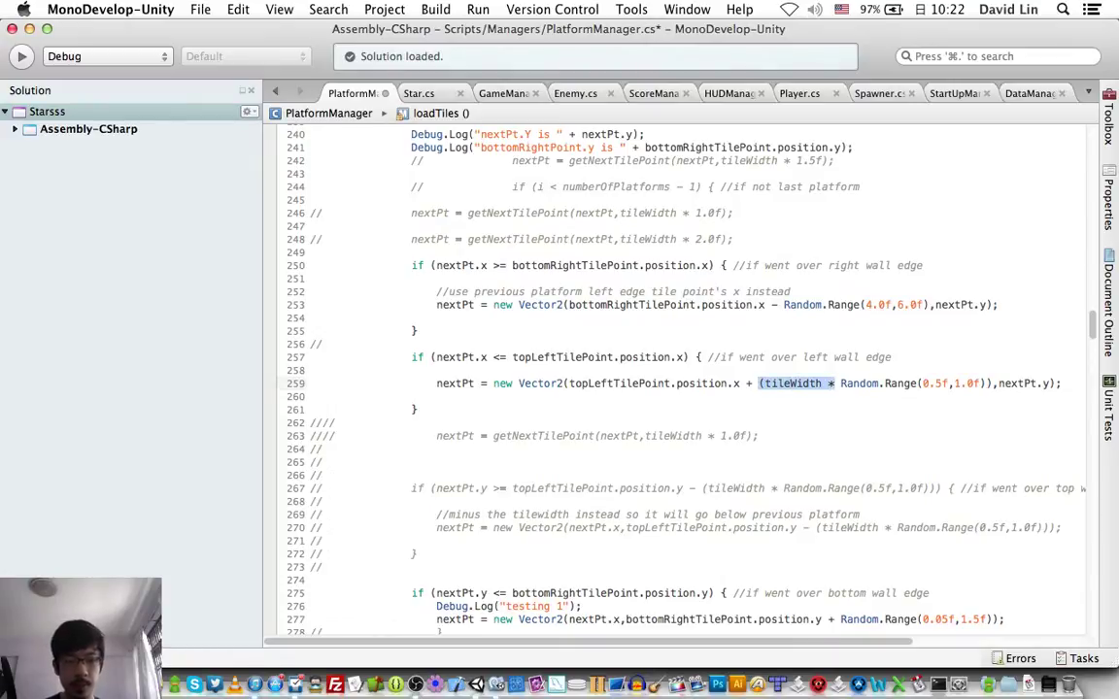
{"action": "key", "text": "BackSpace"}
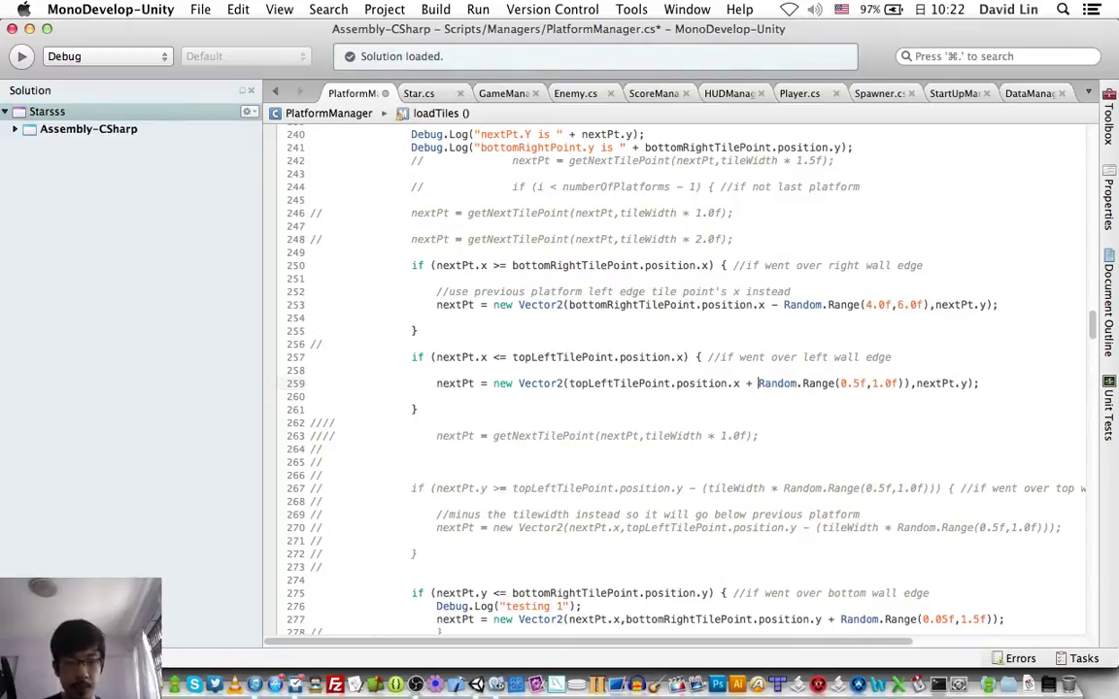
{"action": "left_click", "coordinate": [836, 384]}
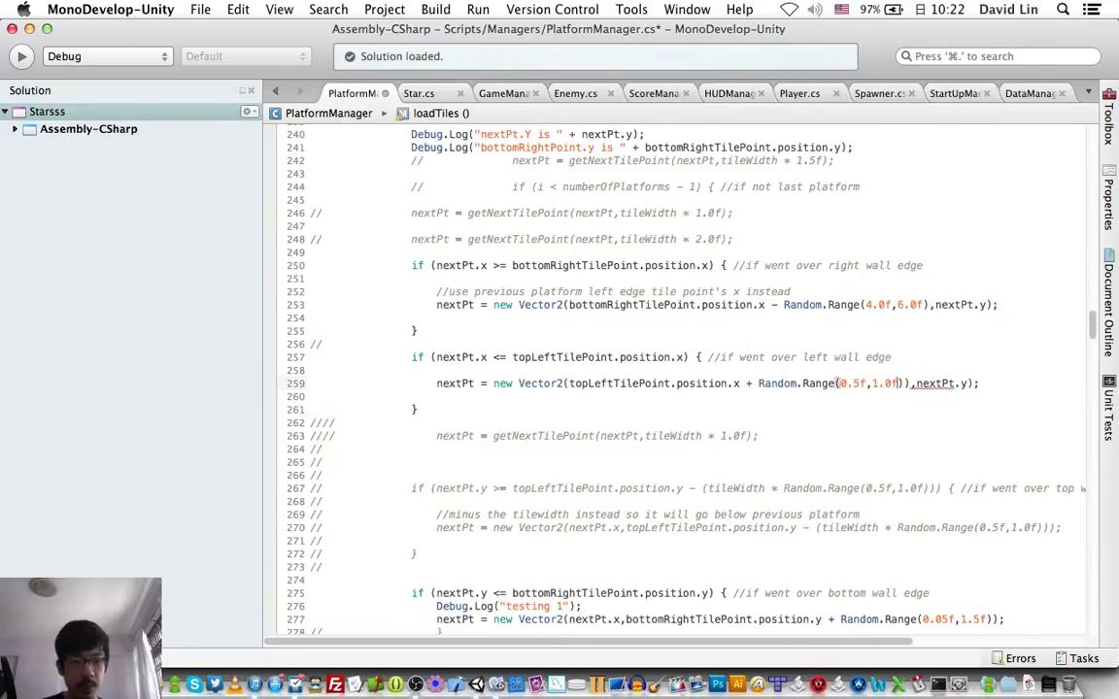
{"action": "key", "text": "Right"}
{"action": "key", "text": "BackSpace"}
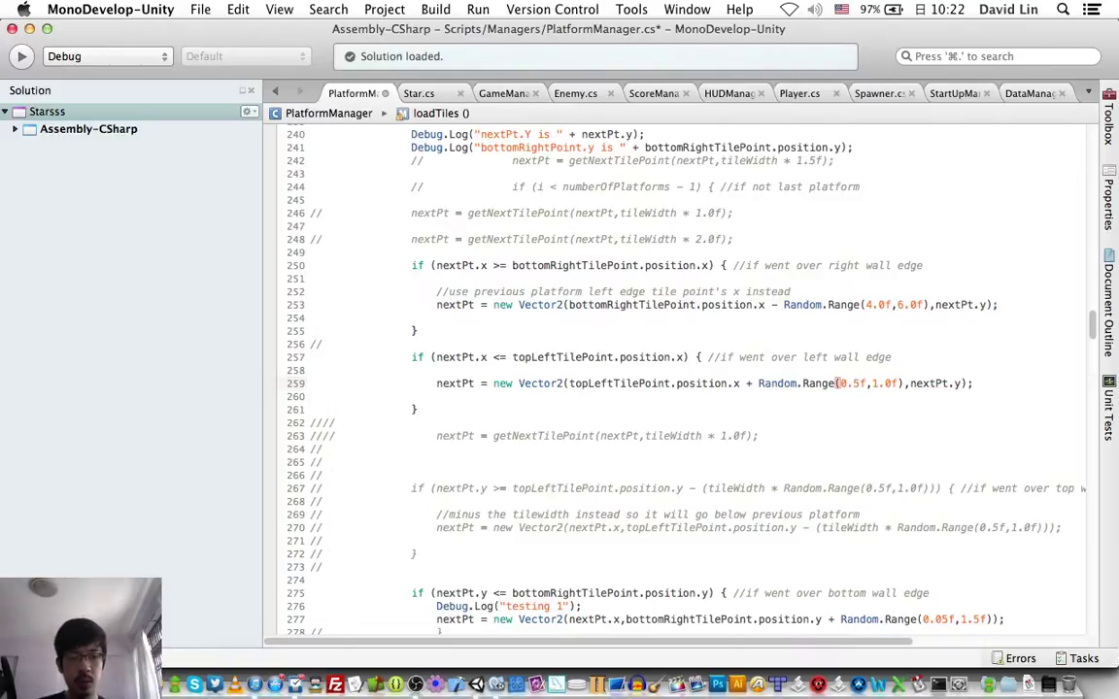
{"action": "key", "text": "super+s"}
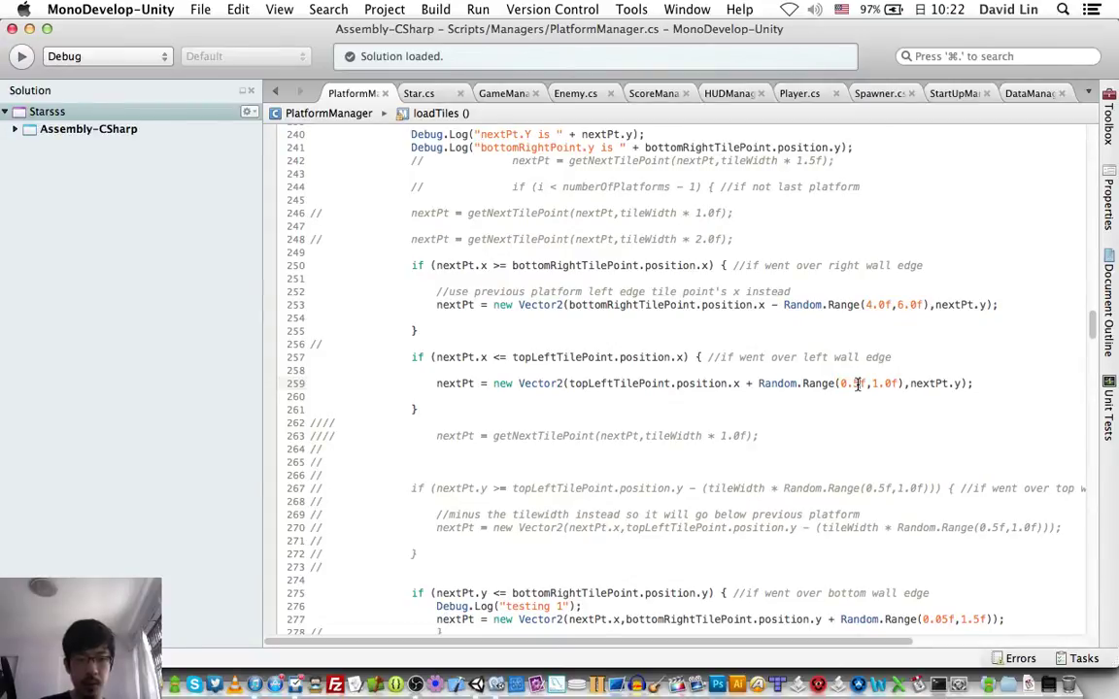
{"action": "scroll", "coordinate": [856, 384], "scroll_direction": "down", "scroll_amount": 1}
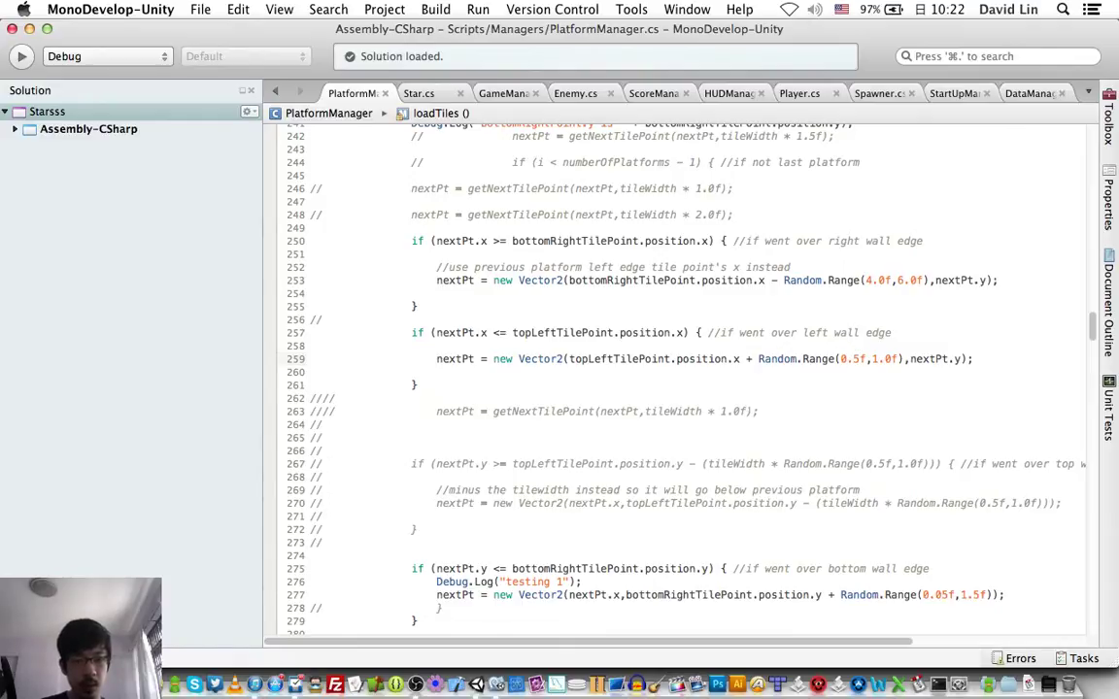
Change the line 259 wall offset to Random.Range(0.25f,1.5f), save PlatformManager.cs, and return to Unity
{"action": "left_click", "coordinate": [860, 359]}
{"action": "left_click", "coordinate": [887, 358]}
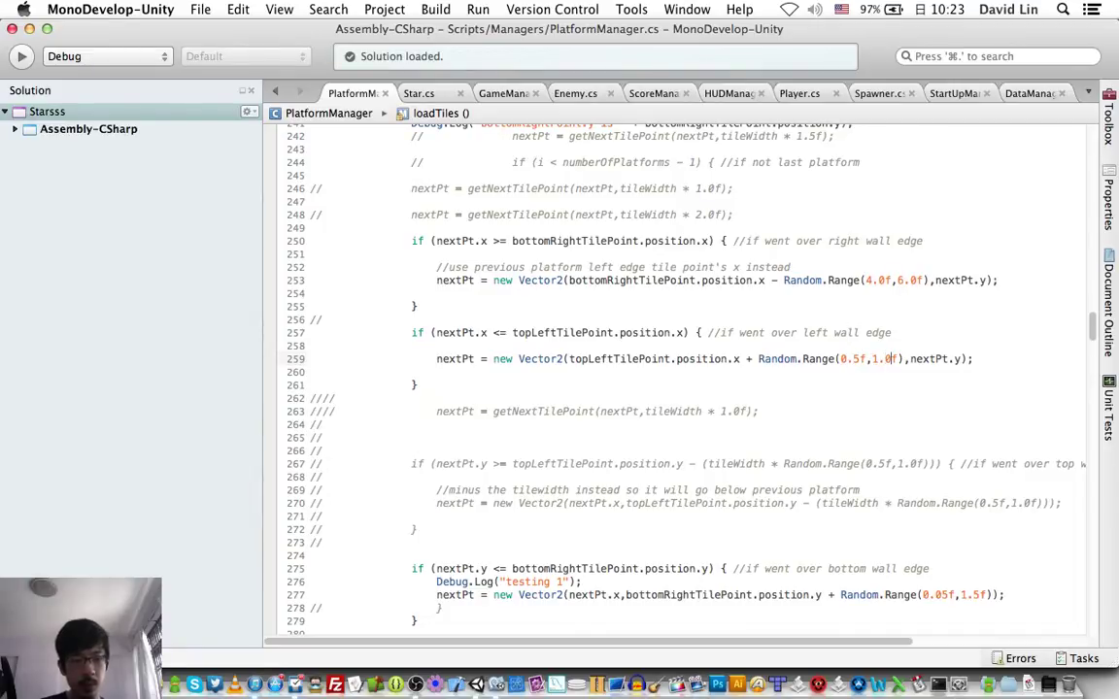
{"action": "key", "text": "BackSpace"}
{"action": "type", "text": "5"}
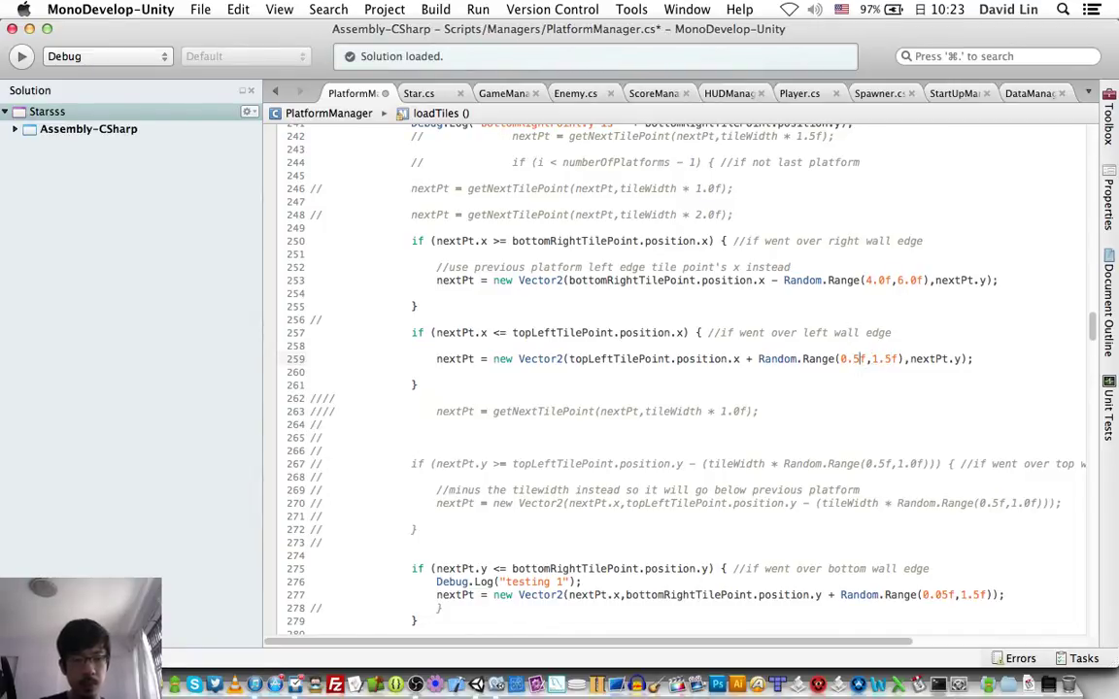
{"action": "key", "text": "BackSpace"}
{"action": "type", "text": "25"}
{"action": "key", "text": "cmd+s"}
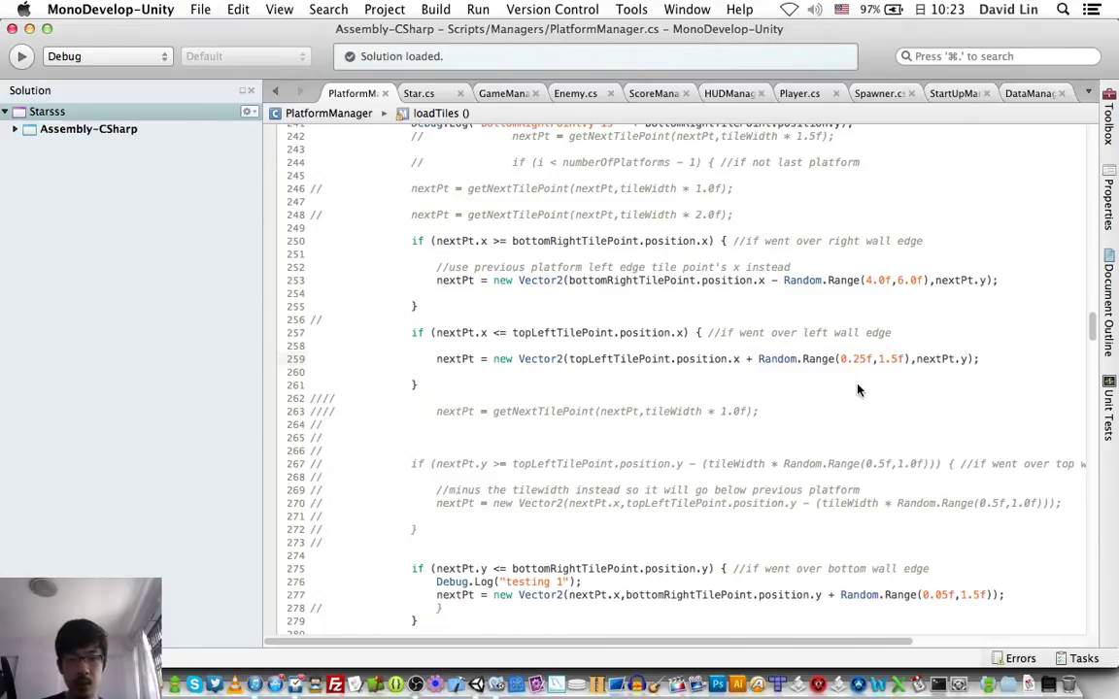
{"action": "key", "text": "cmd+Tab"}
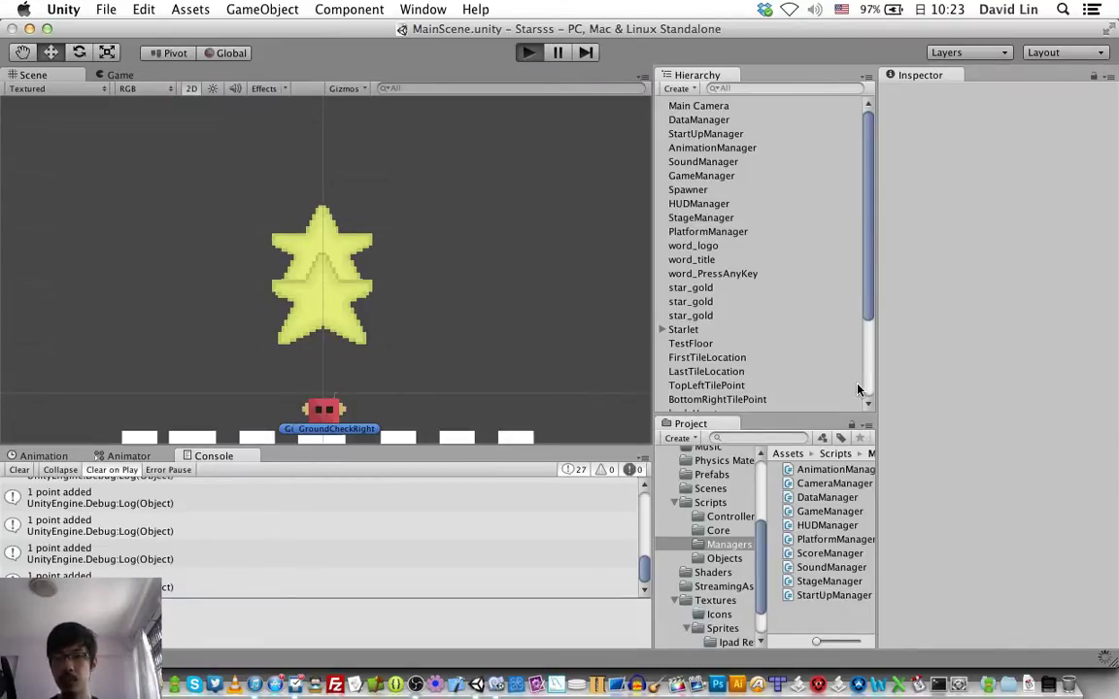
Enter Play mode and start level 1 of Starsss from the title screen
{"action": "key", "text": "super+p"}
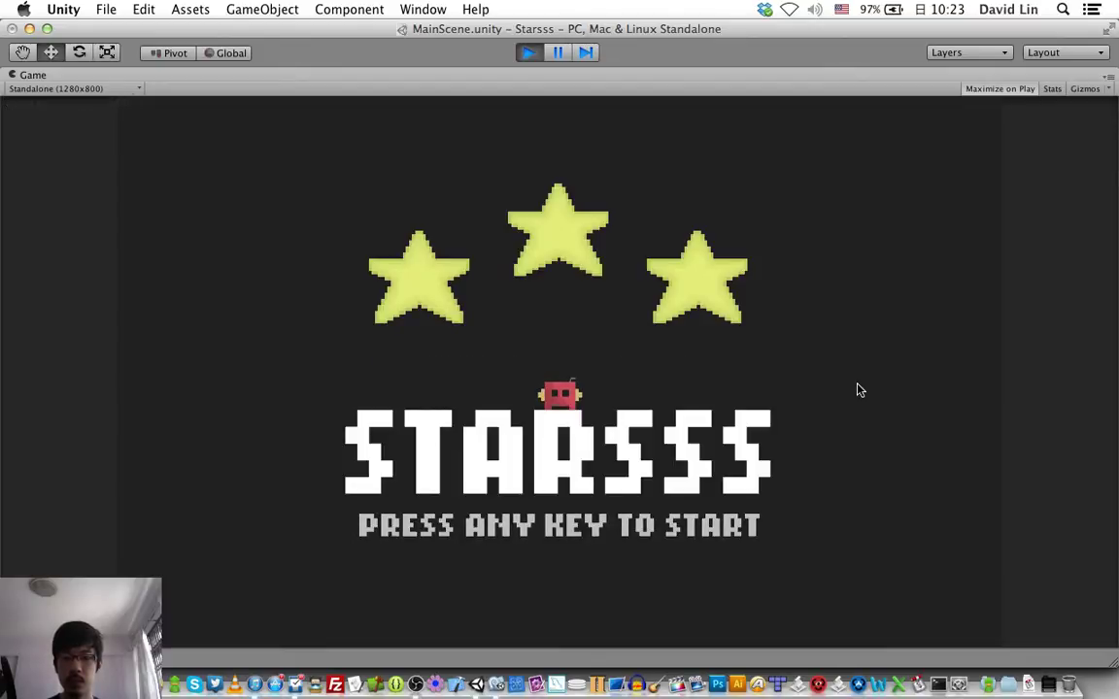
{"action": "key", "text": "space"}
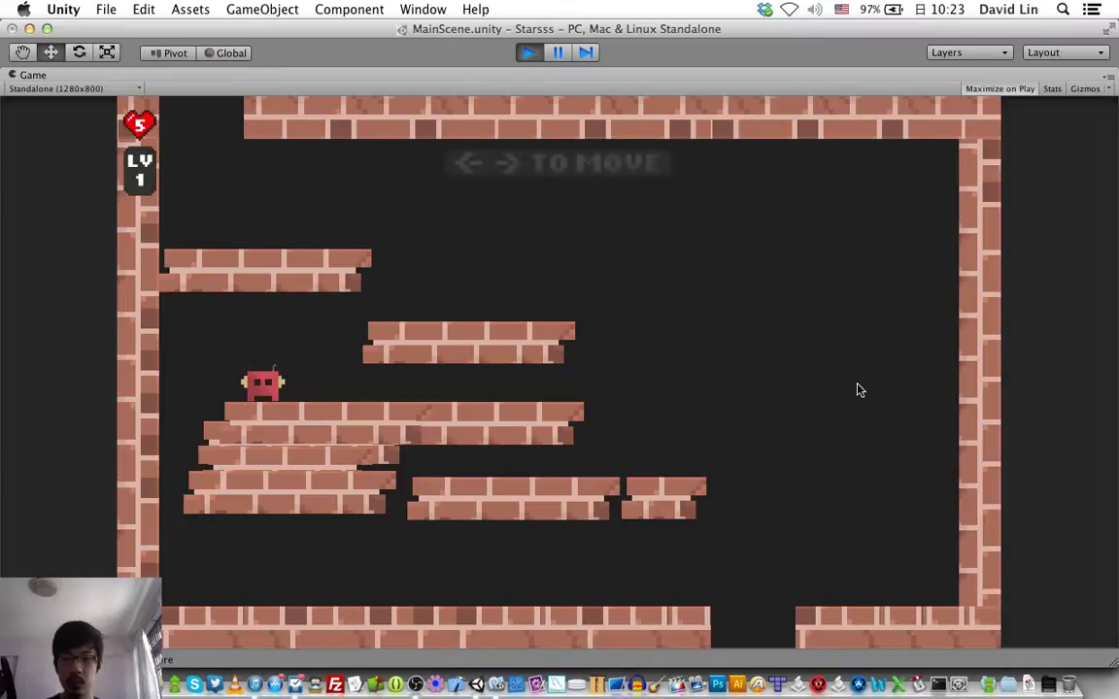
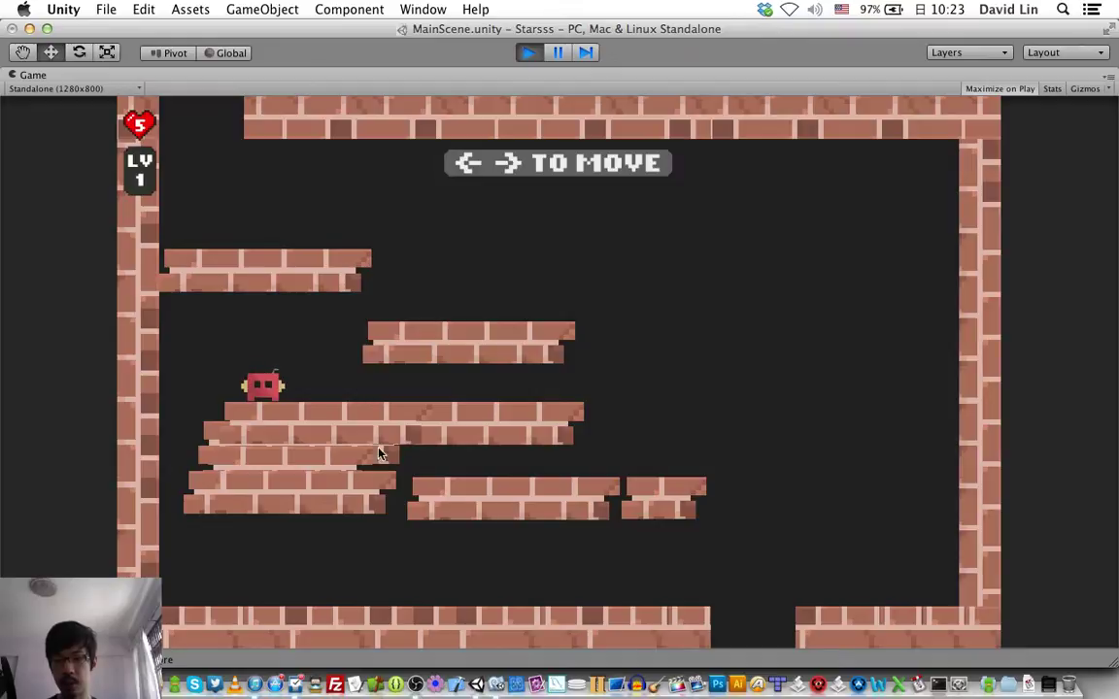
Walk and jump the character left and right across the brick platforms
{"action": "key", "text": "Right"}
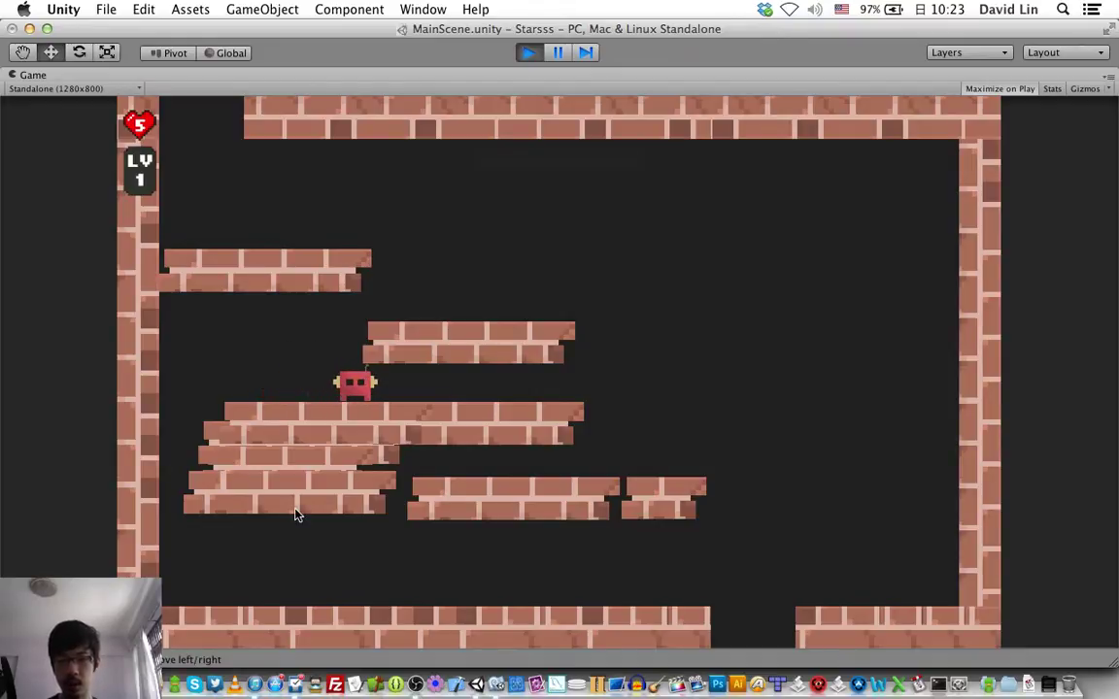
{"action": "key", "text": "Left"}
{"action": "key", "text": "z"}
{"action": "key", "text": "Right"}
{"action": "key", "text": "Left"}
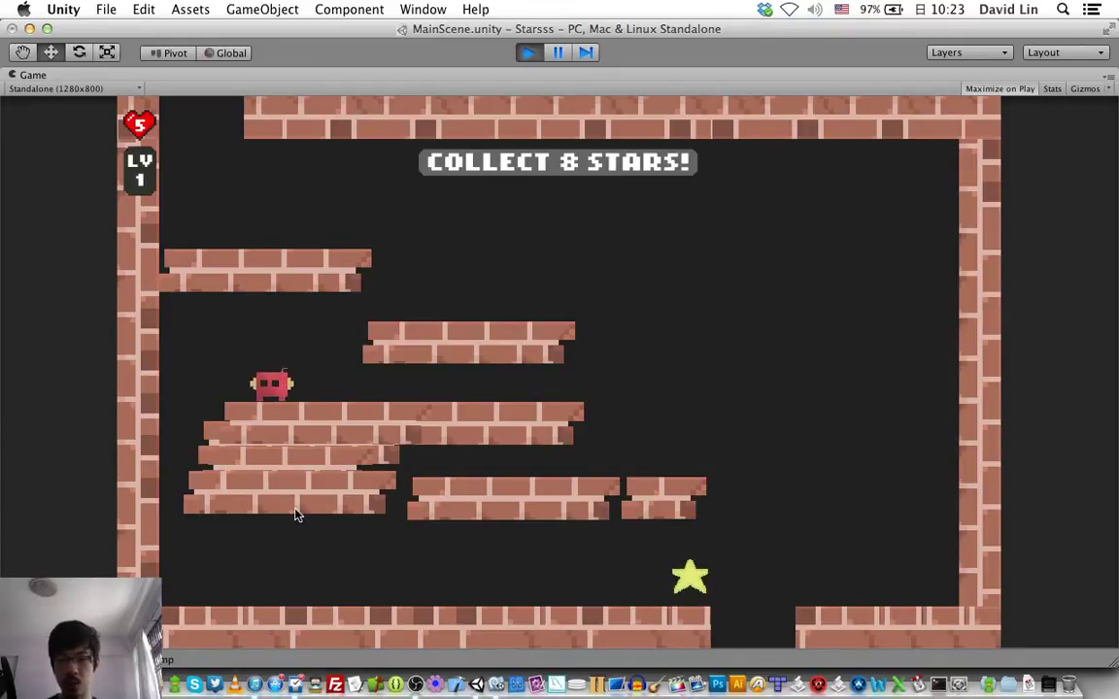
Jump onto a higher platform, then stop the game and bring up PlatformManager.cs
{"action": "key", "text": "Left"}
{"action": "key", "text": "z"}
{"action": "key", "text": "Right"}
{"action": "key", "text": "super+p"}
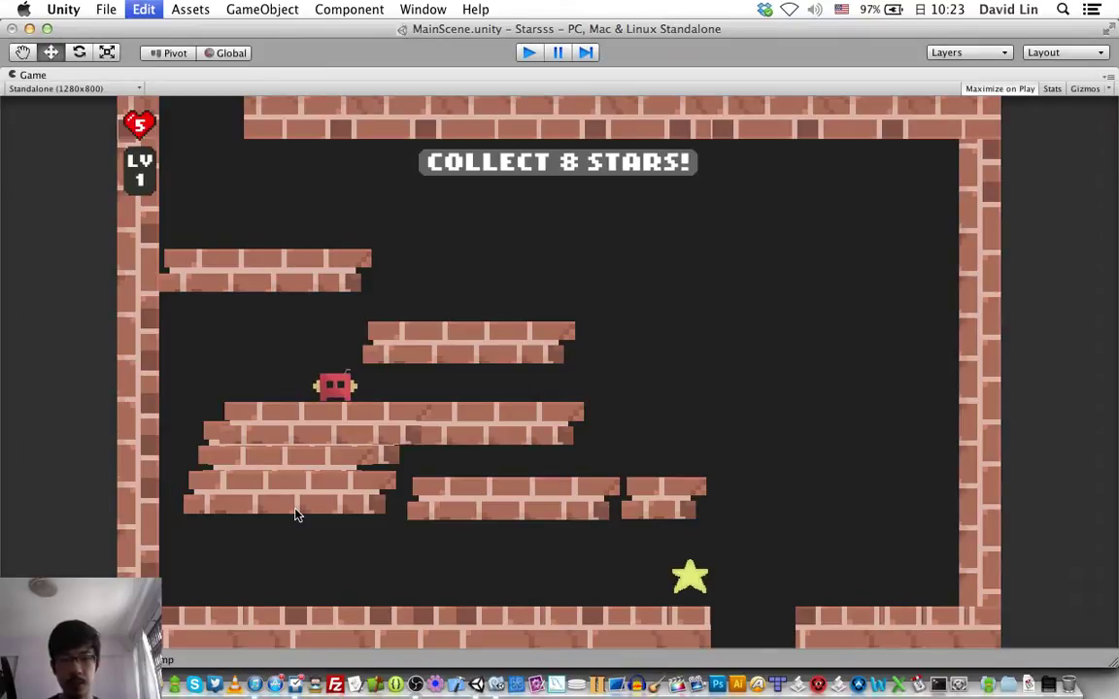
{"action": "key", "text": "super+Tab"}
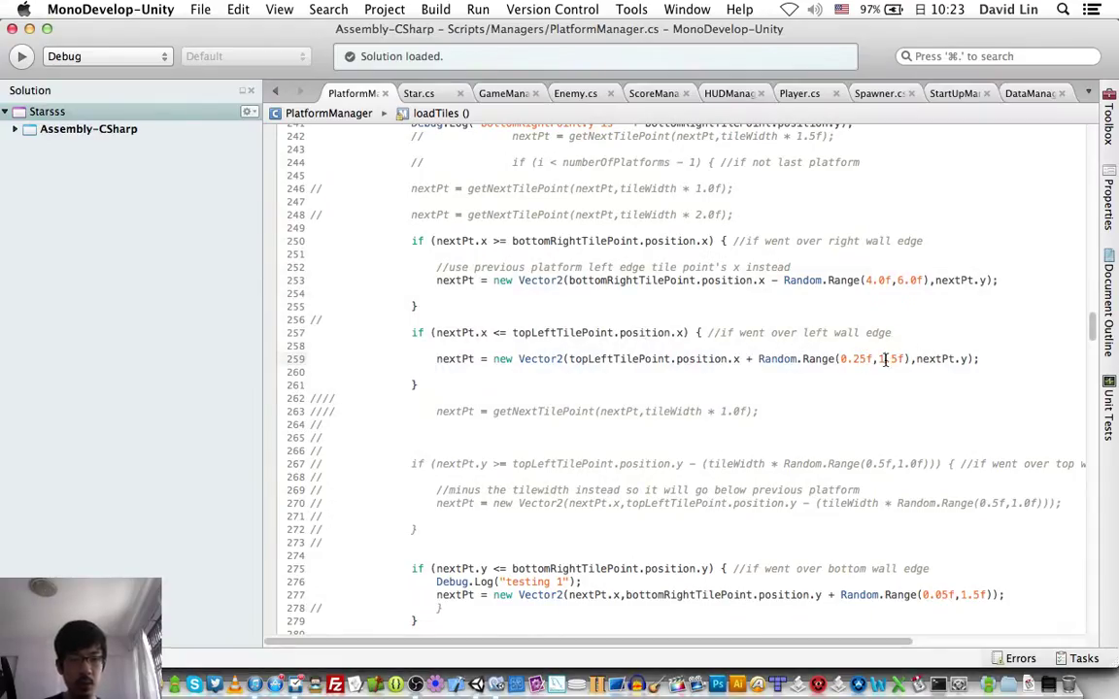
Change line 259's upper bound from 1.5f to 4.0f, save the script, and return to Unity
{"action": "left_click", "coordinate": [884, 359]}
{"action": "key", "text": "BackSpace"}
{"action": "type", "text": "4"}
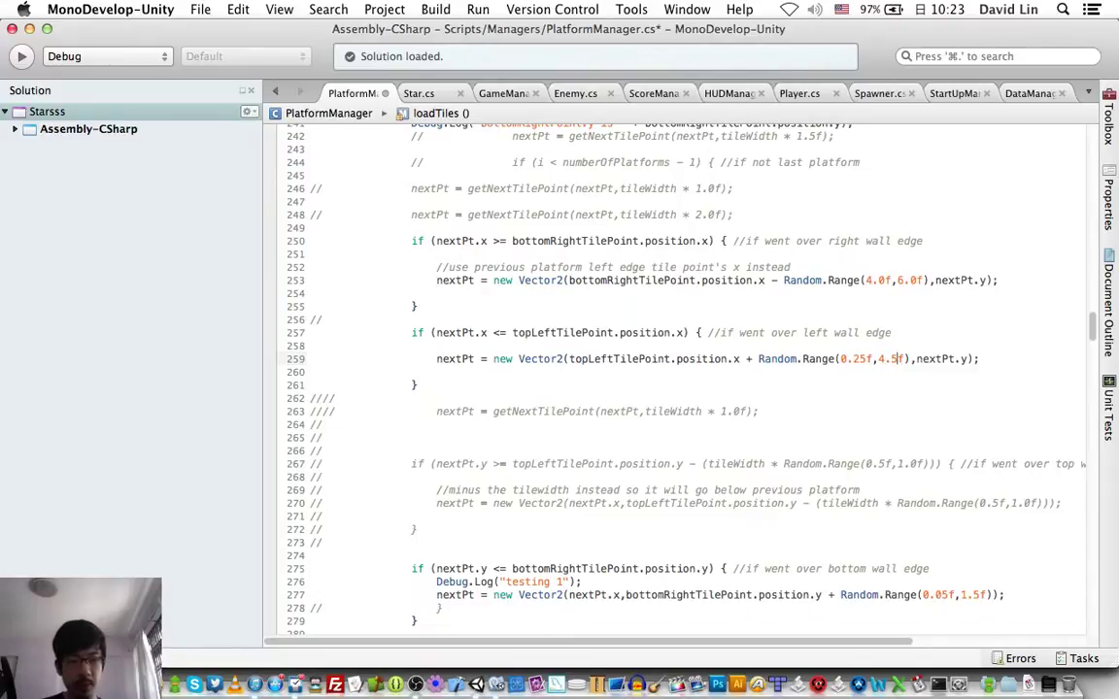
{"action": "key", "text": "BackSpace"}
{"action": "type", "text": "0"}
{"action": "key", "text": "super+s"}
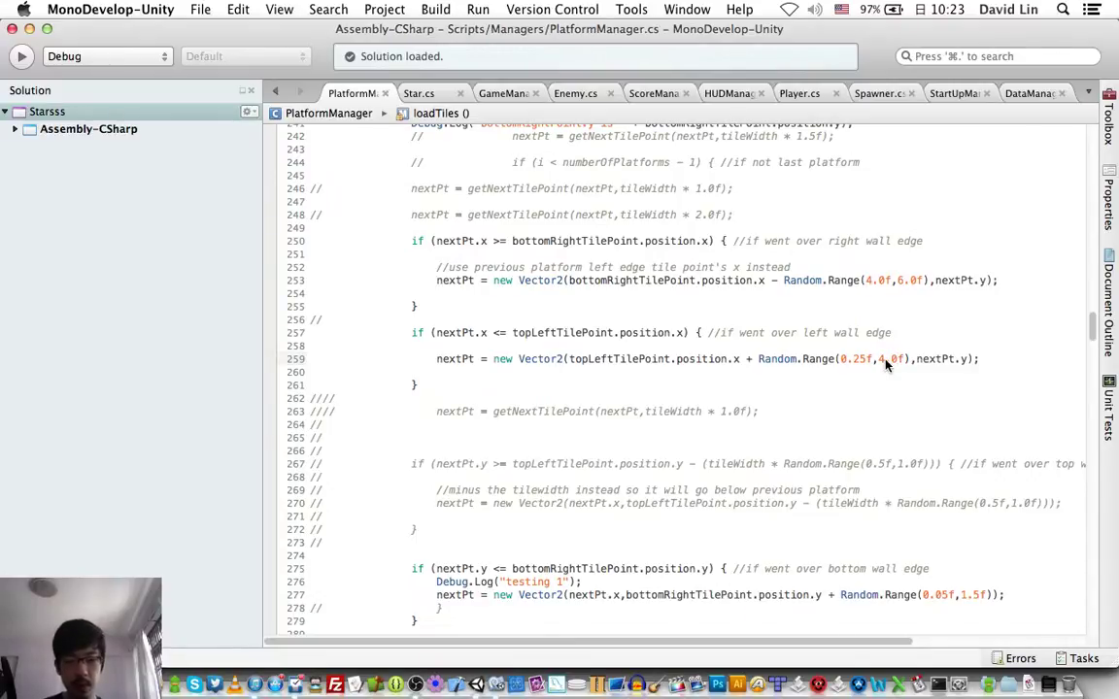
{"action": "key", "text": "super+Tab"}
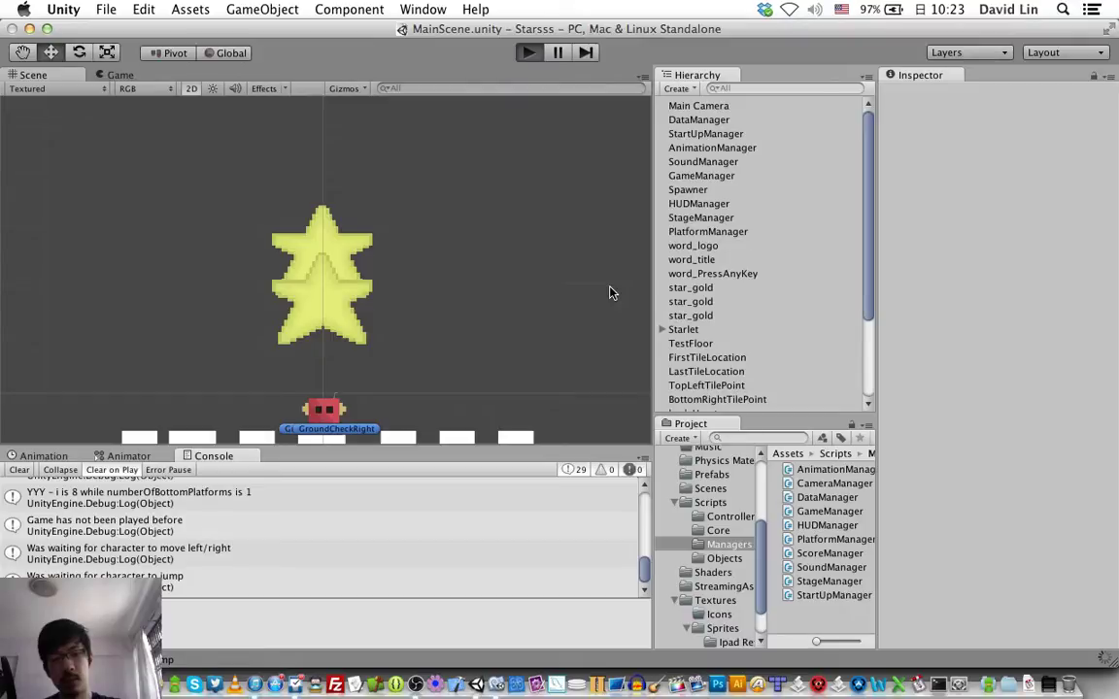
Run the game into level 1, move and jump the player toward the star, then stop
{"action": "key", "text": "super+p"}
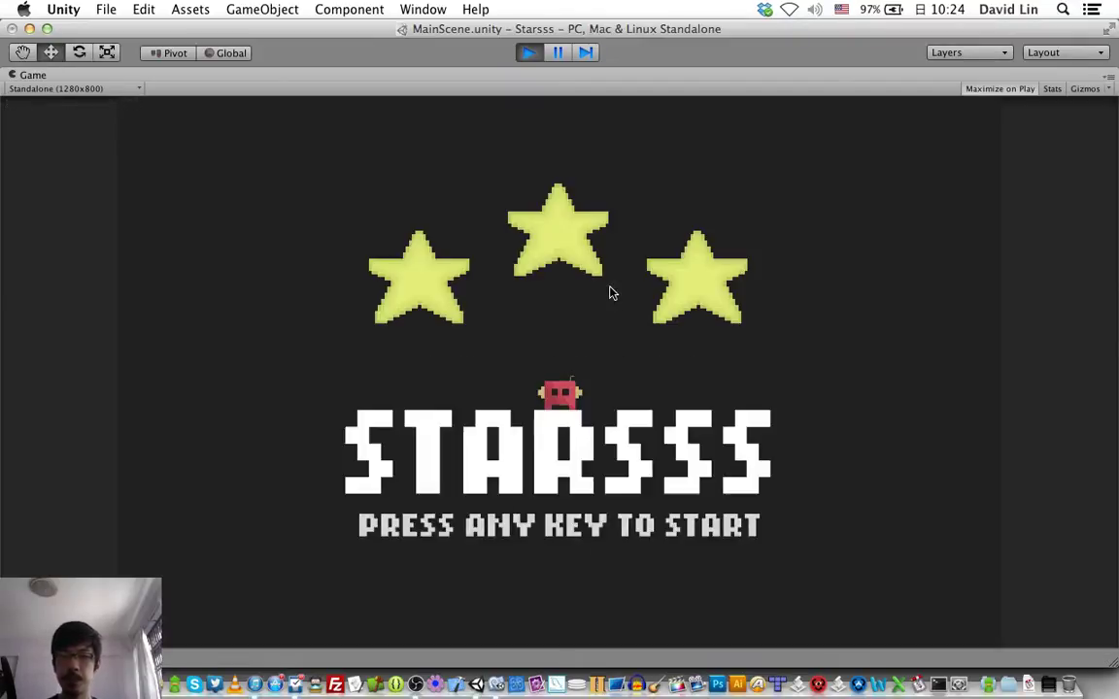
{"action": "key", "text": "space"}
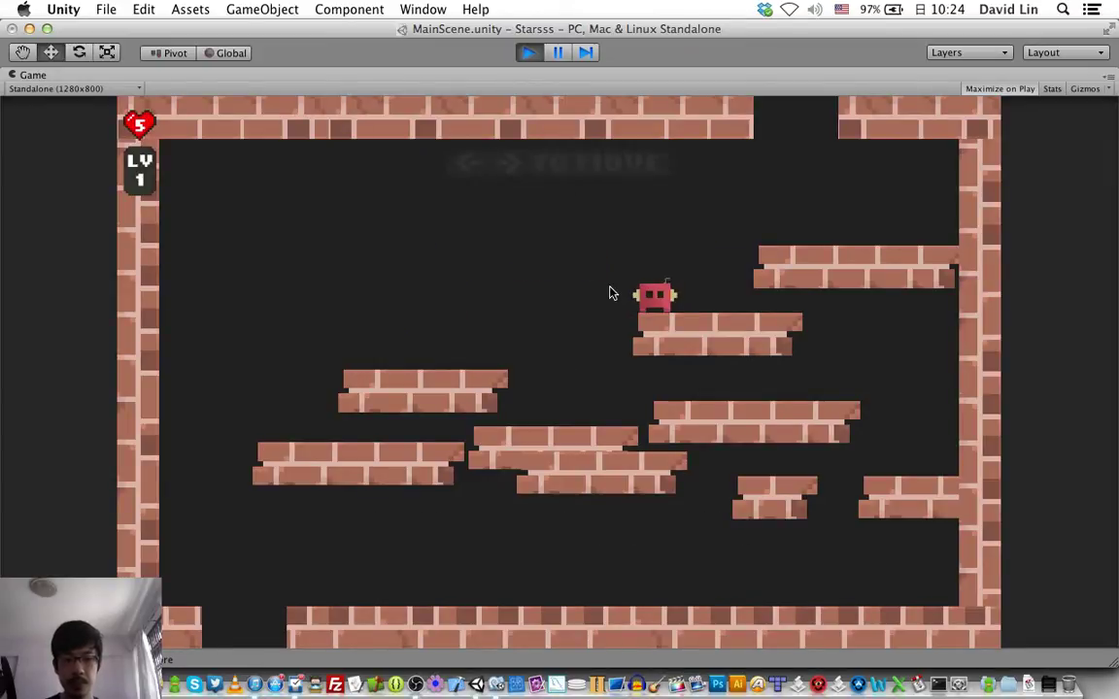
{"action": "key", "text": "Left"}
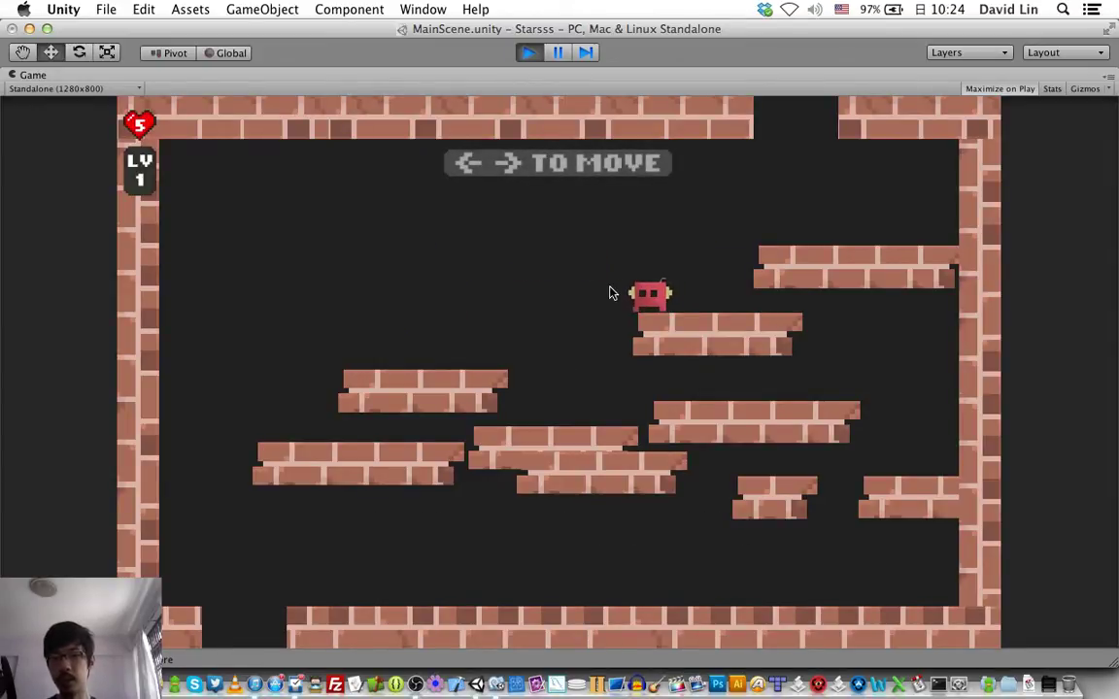
{"action": "key", "text": "Right"}
{"action": "key", "text": "Right"}
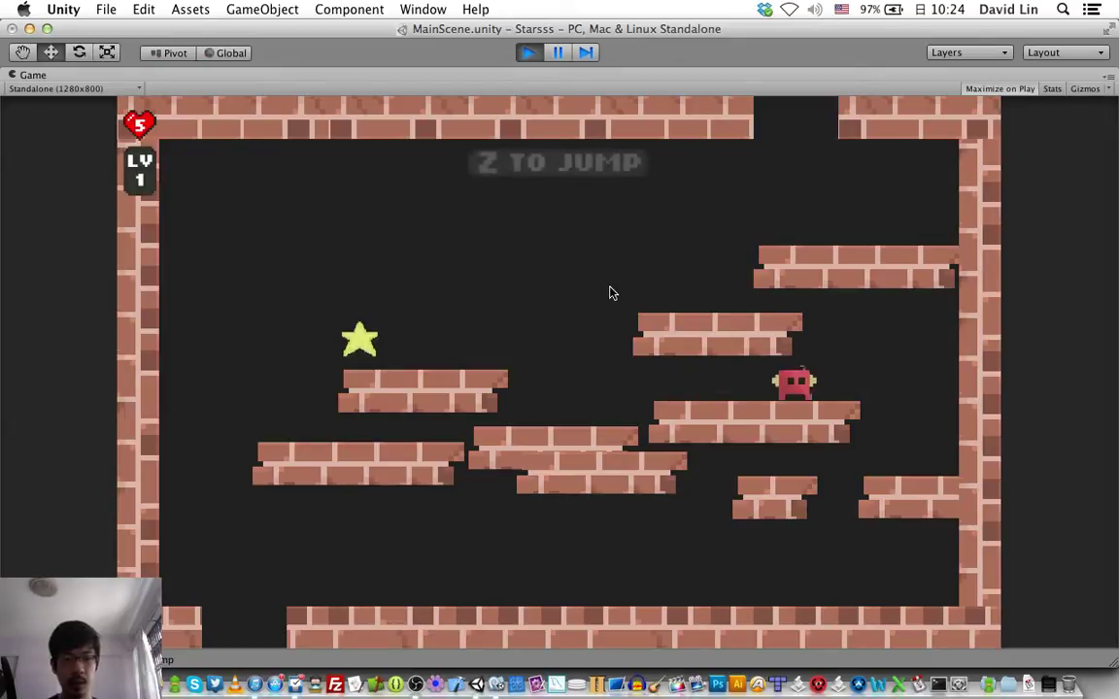
{"action": "key", "text": "Left"}
{"action": "key", "text": "z"}
{"action": "key", "text": "Left"}
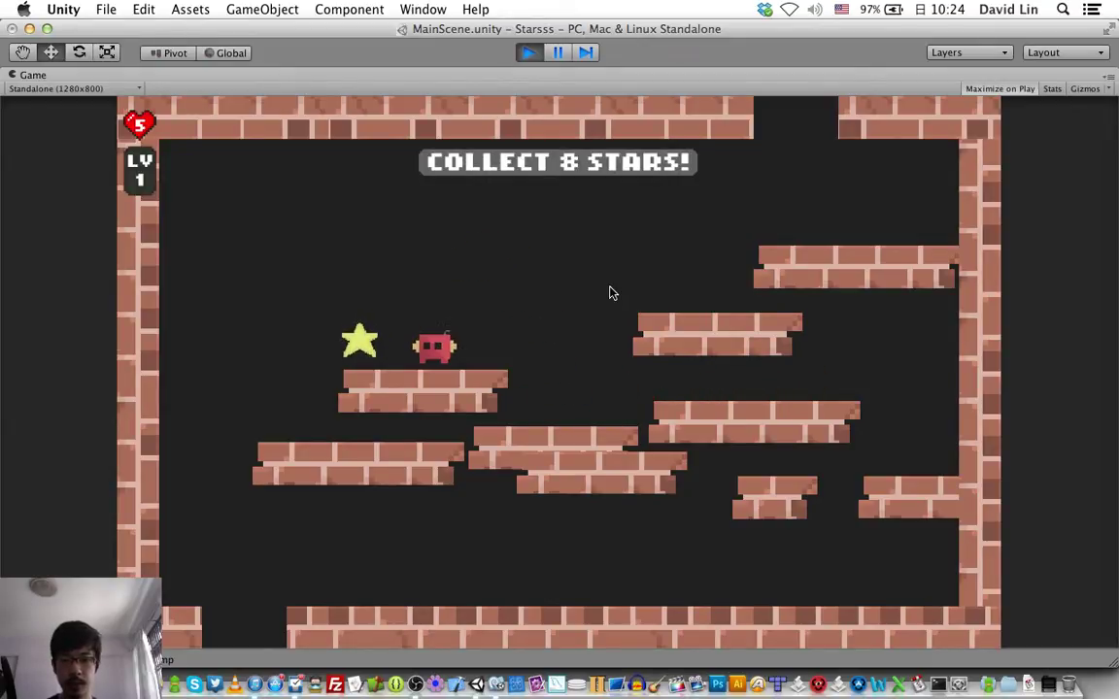
{"action": "key", "text": "Left"}
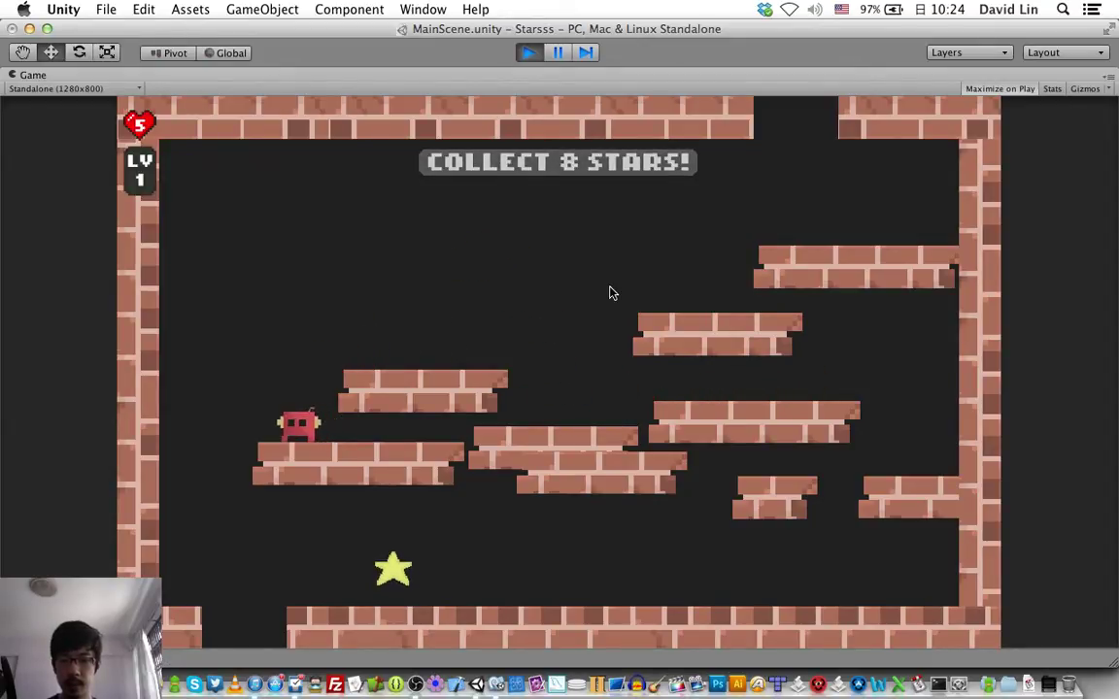
{"action": "key", "text": "Right"}
{"action": "key", "text": "z"}
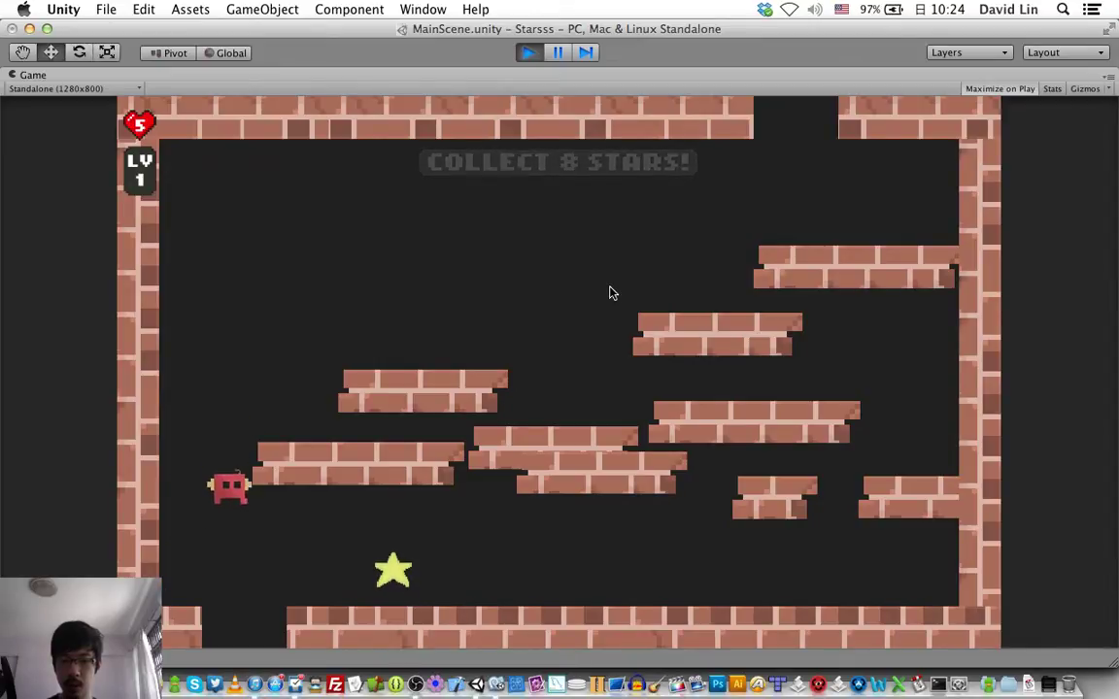
{"action": "key", "text": "super+p"}
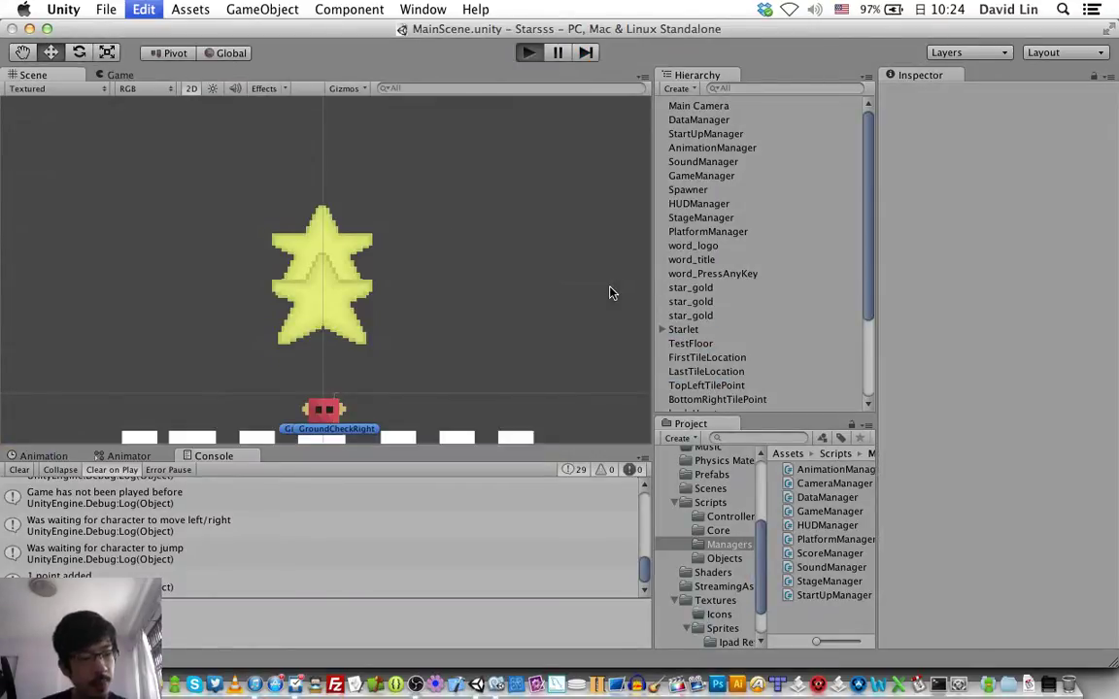
Restart the game several times to view new level 1 layouts, leaving a fresh one playing
{"action": "key", "text": "super+p"}
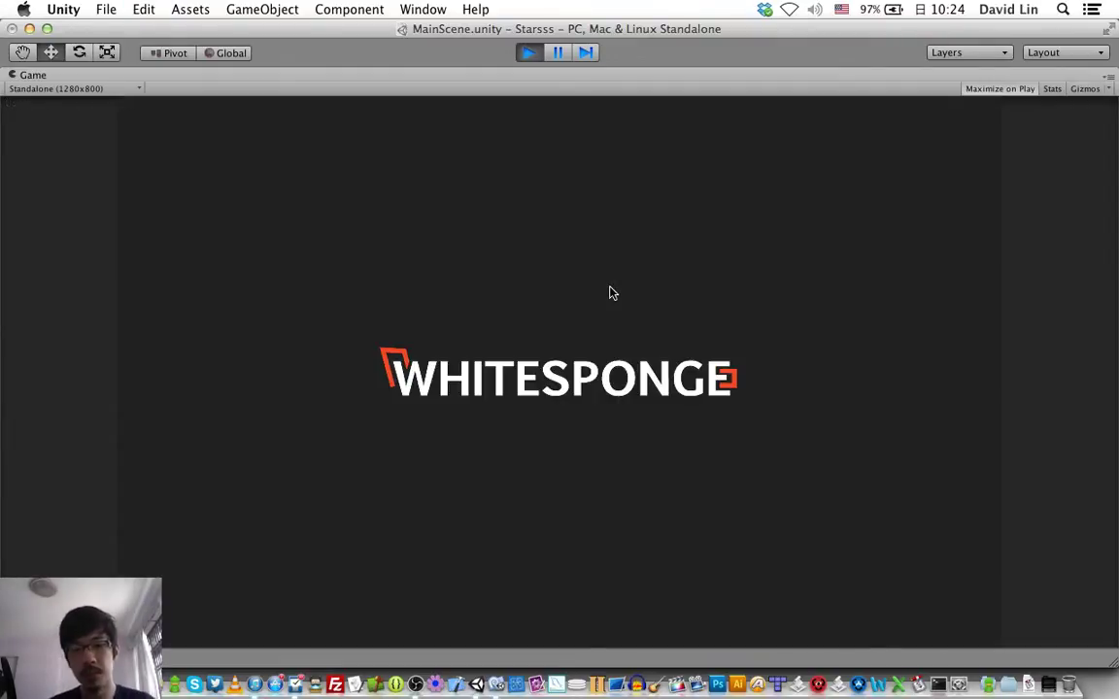
{"action": "key", "text": "space"}
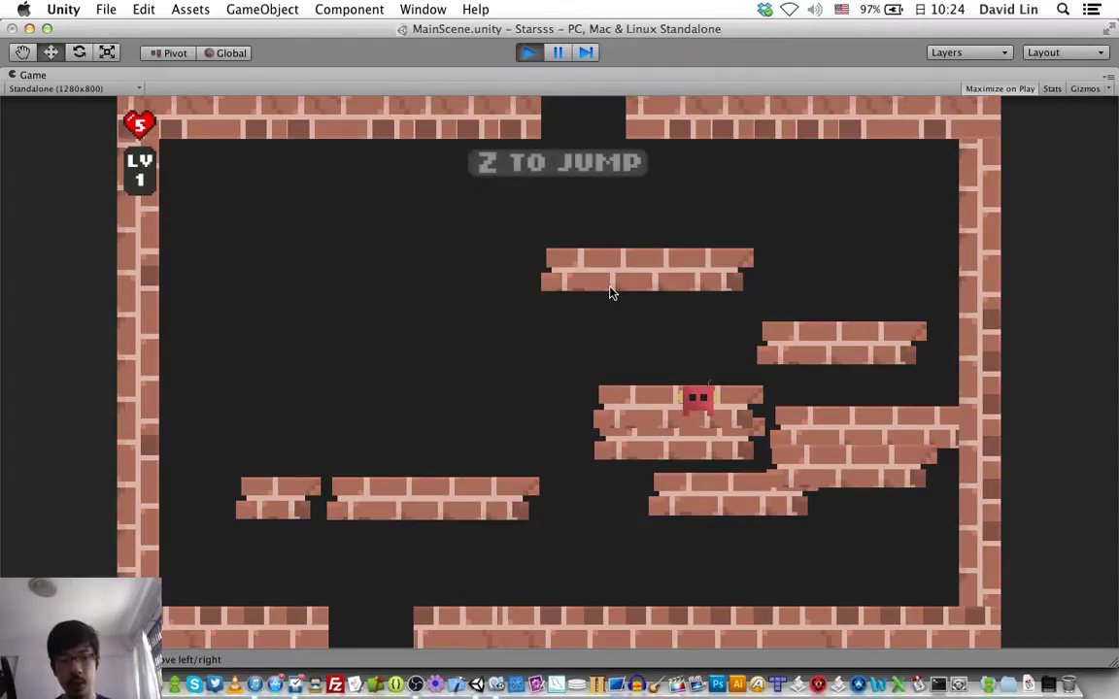
{"action": "key", "text": "super+p"}
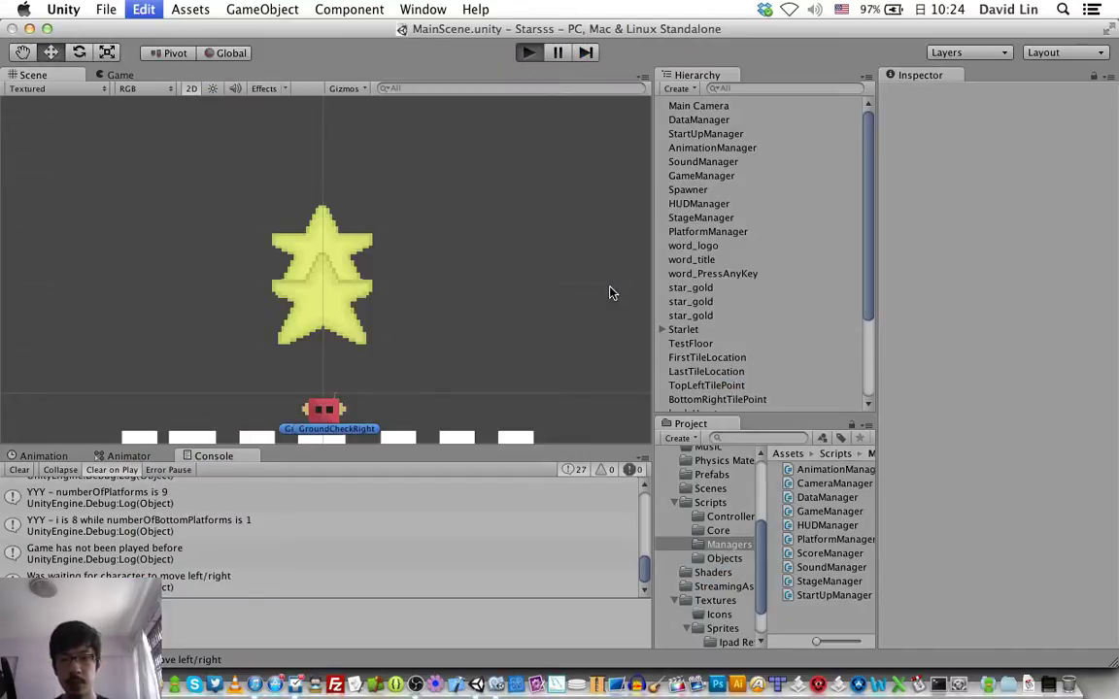
{"action": "key", "text": "super+p"}
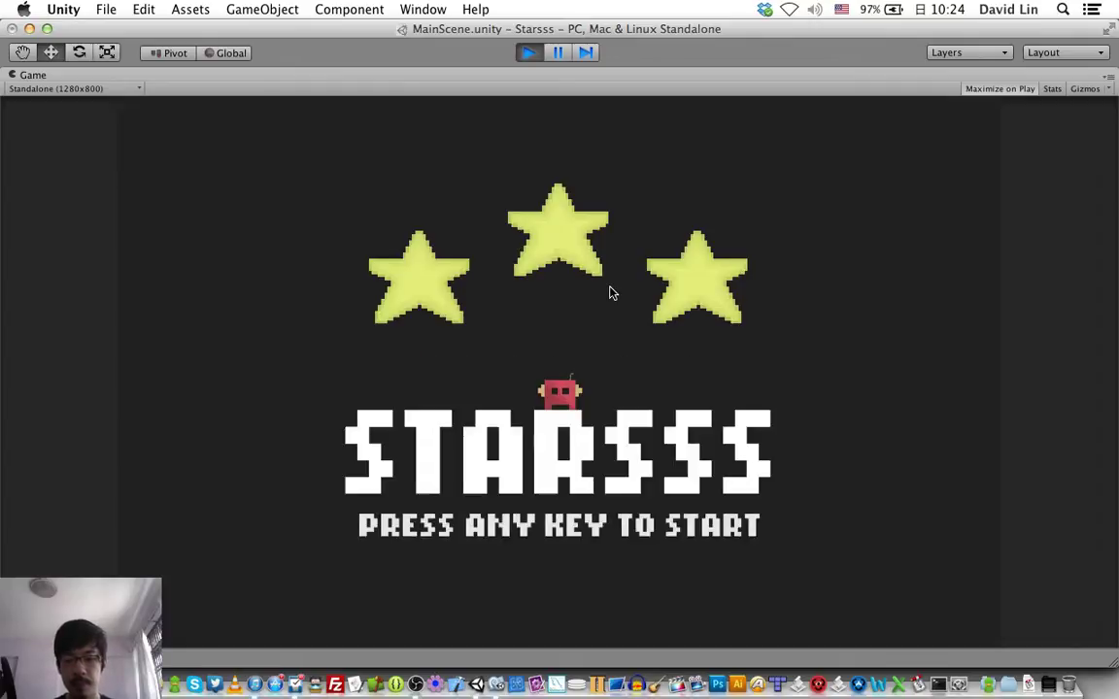
{"action": "key", "text": "space"}
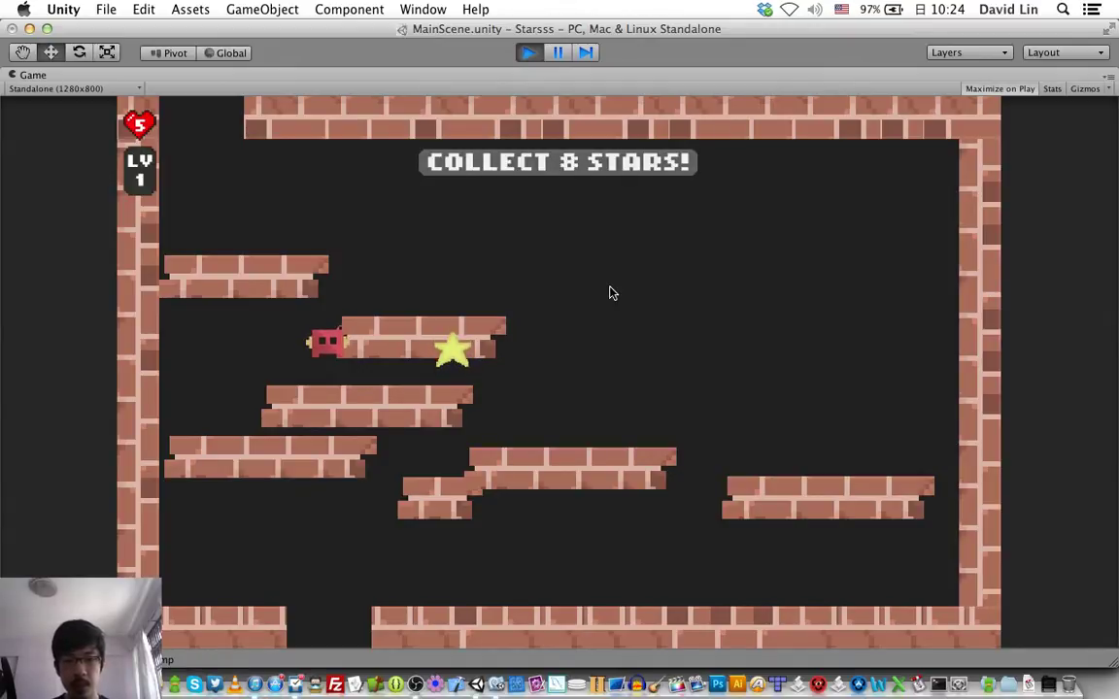
{"action": "key", "text": "super+p"}
{"action": "key", "text": "super+p"}
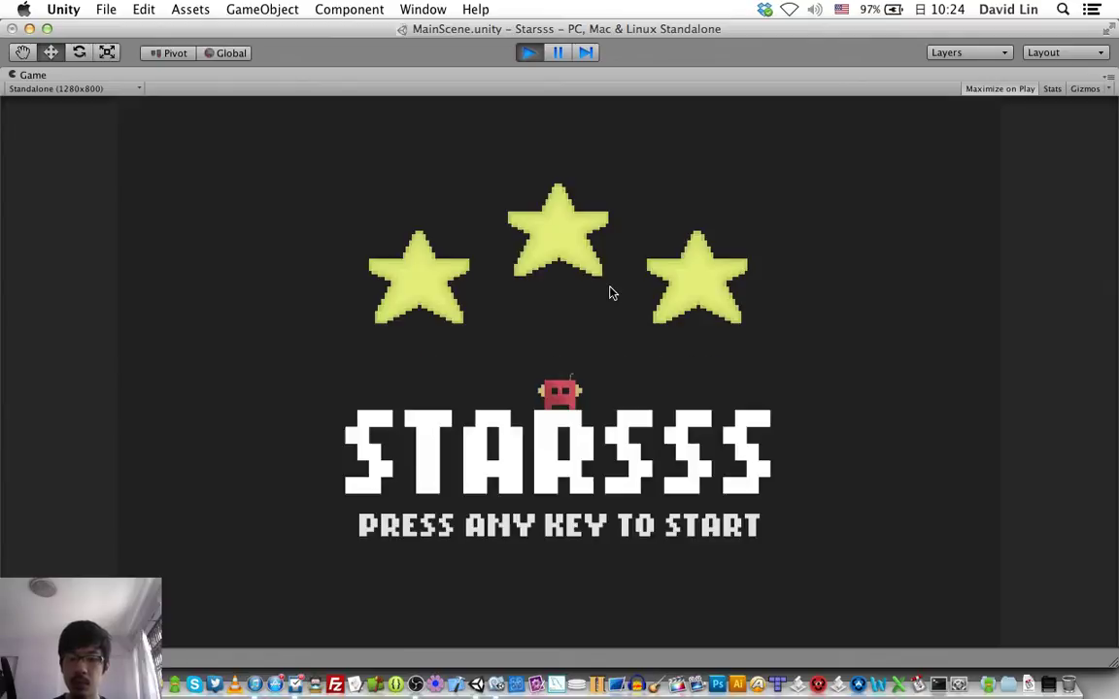
{"action": "key", "text": "space"}
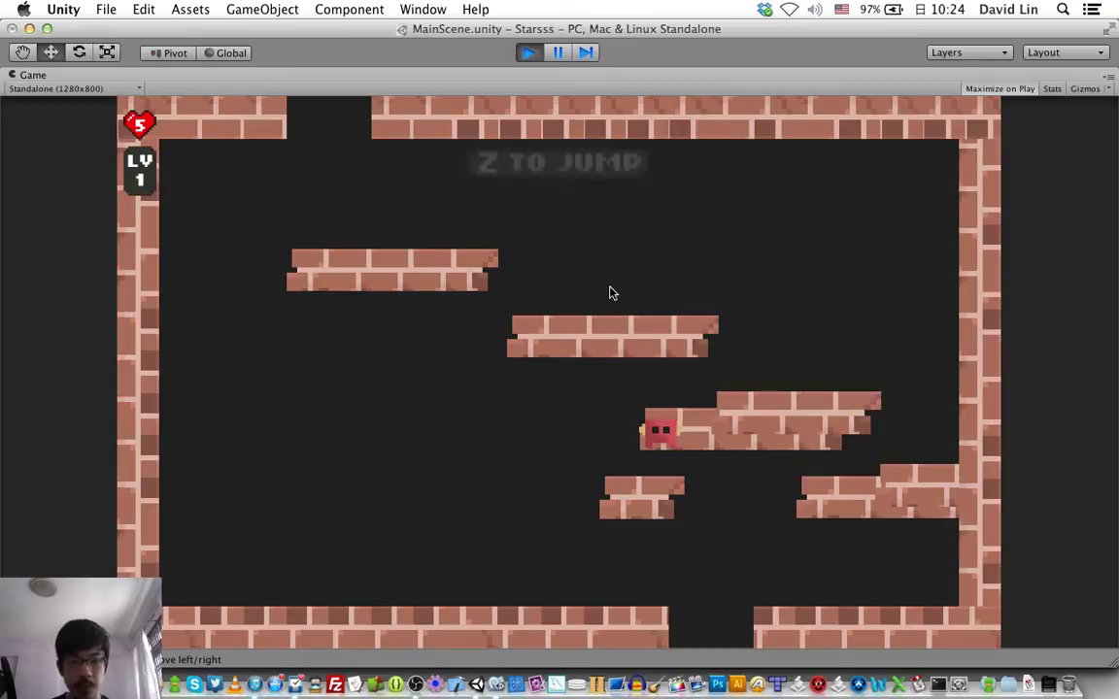
{"action": "key", "text": "super+p"}
{"action": "key", "text": "super+p"}
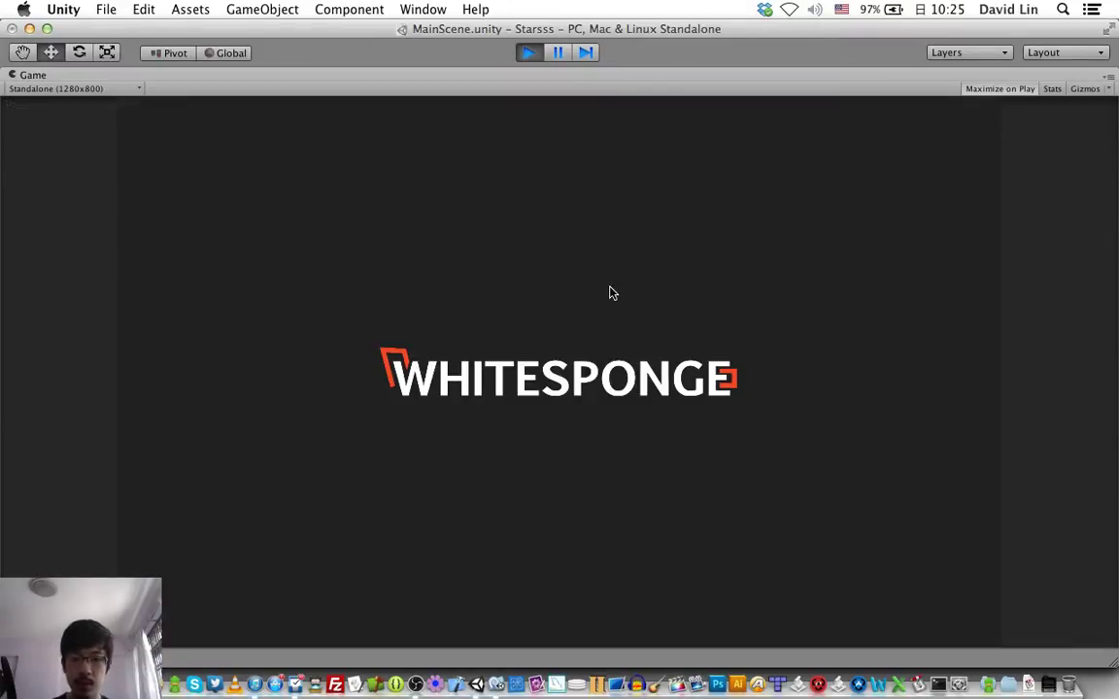
{"action": "key", "text": "space"}
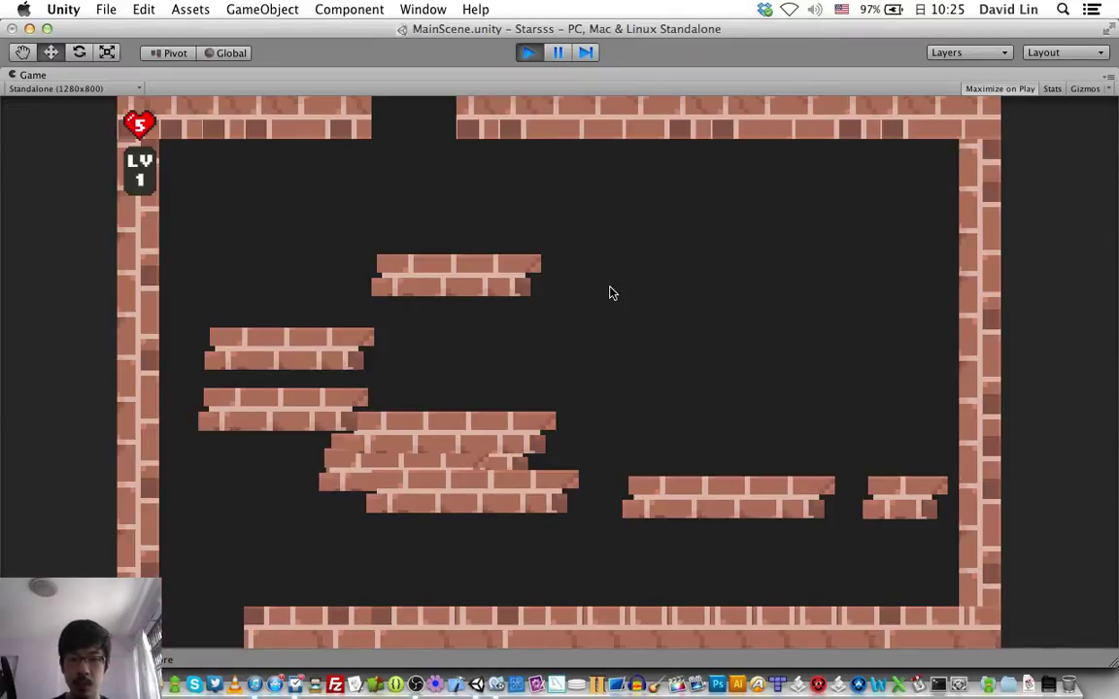
Move the character off the spawn platform and onto the middle stack toward the star
{"action": "key", "text": "Up"}
{"action": "key", "text": "Right"}
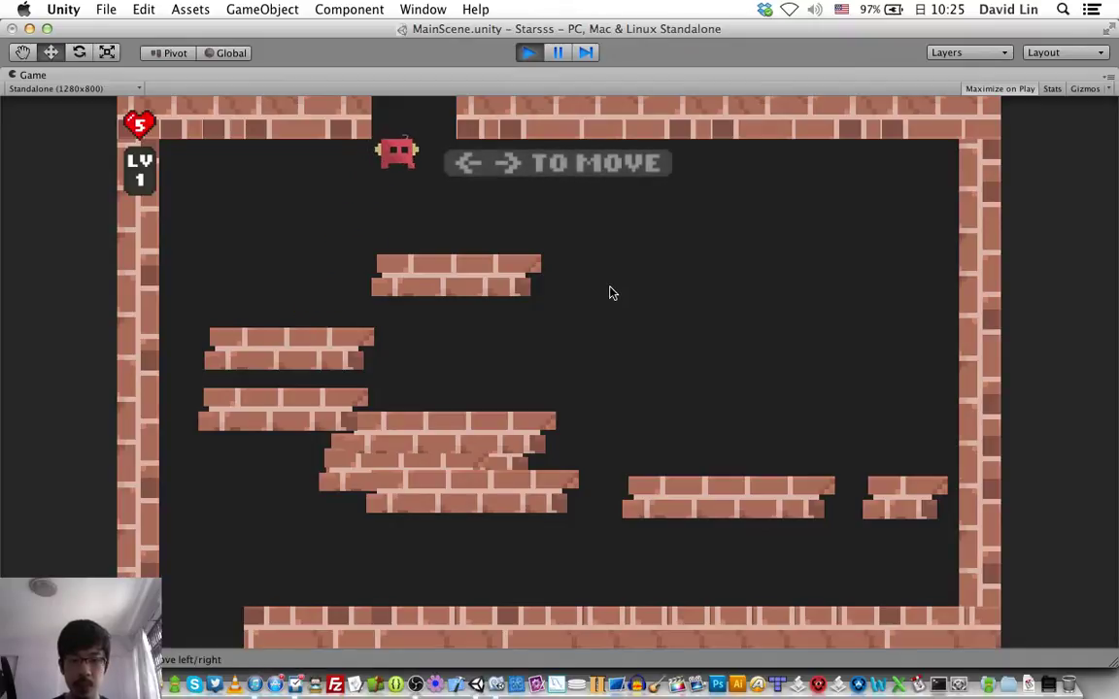
{"action": "key", "text": "Right"}
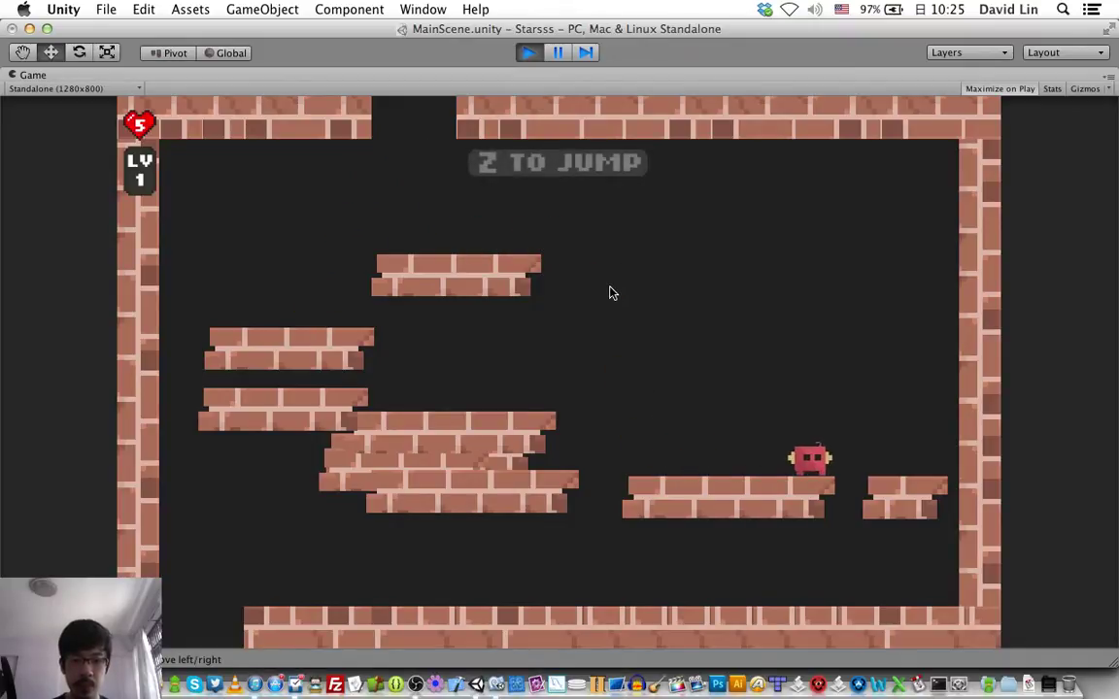
{"action": "key", "text": "Left"}
{"action": "key", "text": "z"}
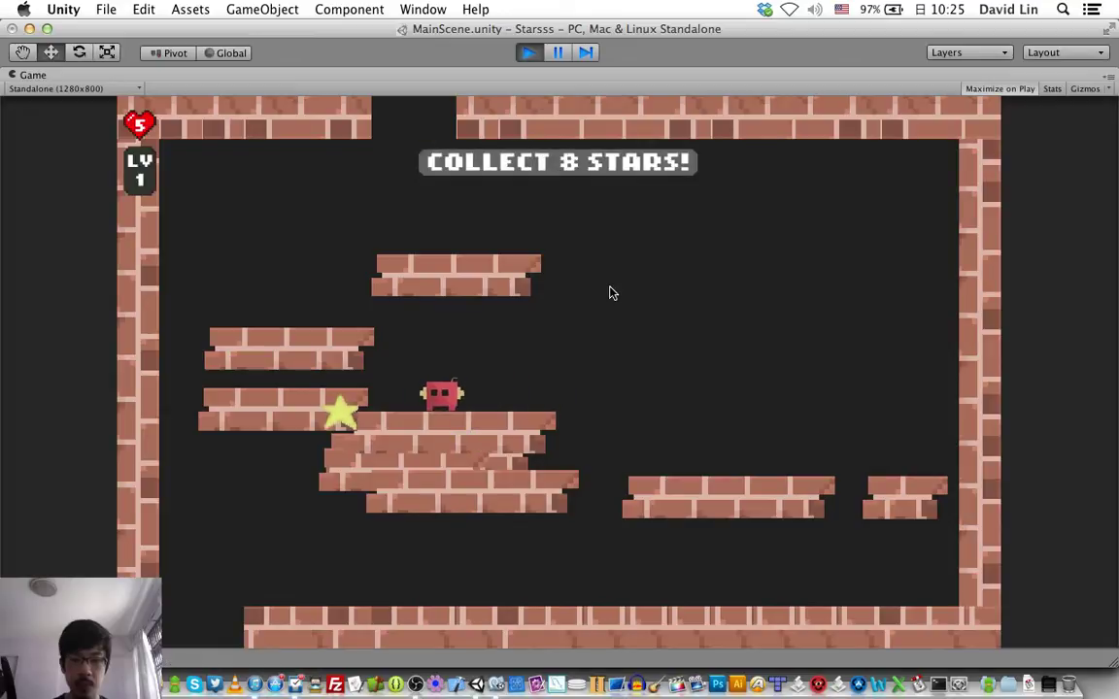
{"action": "key", "text": "Left"}
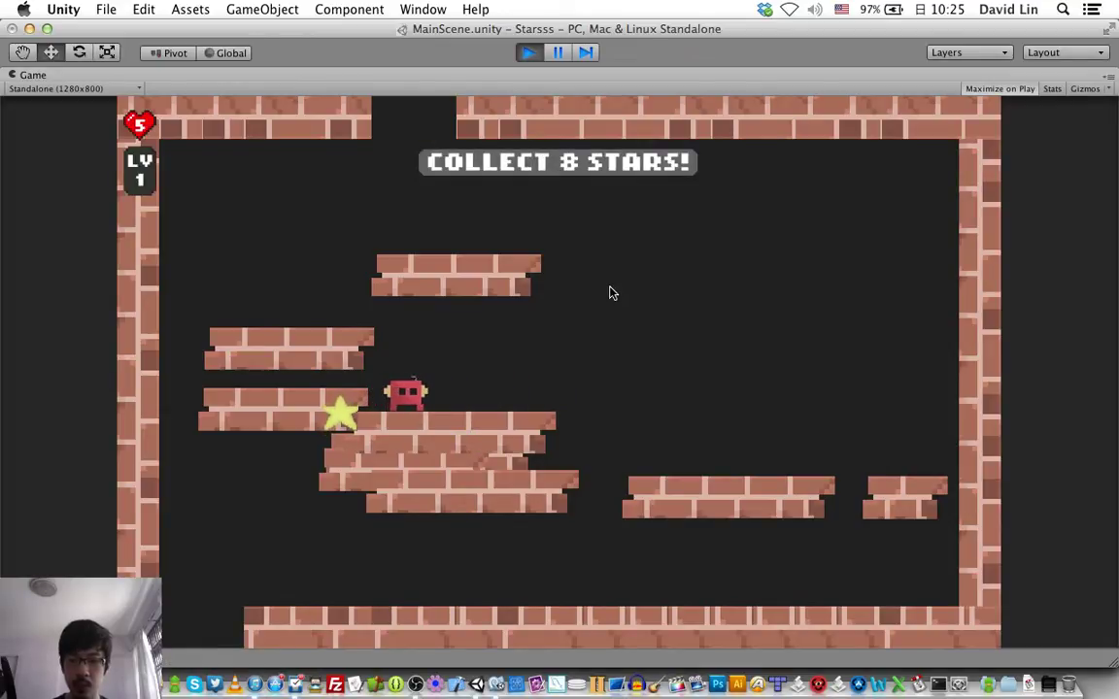
{"action": "key", "text": "Left"}
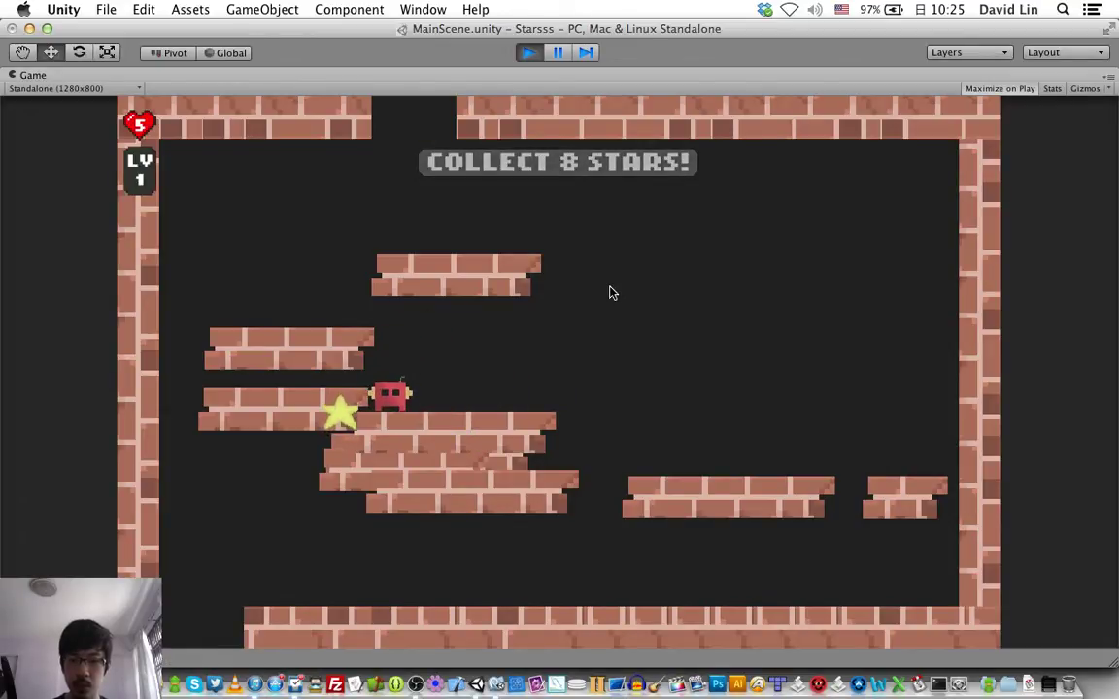
{"action": "key", "text": "Right"}
{"action": "key", "text": "Right"}
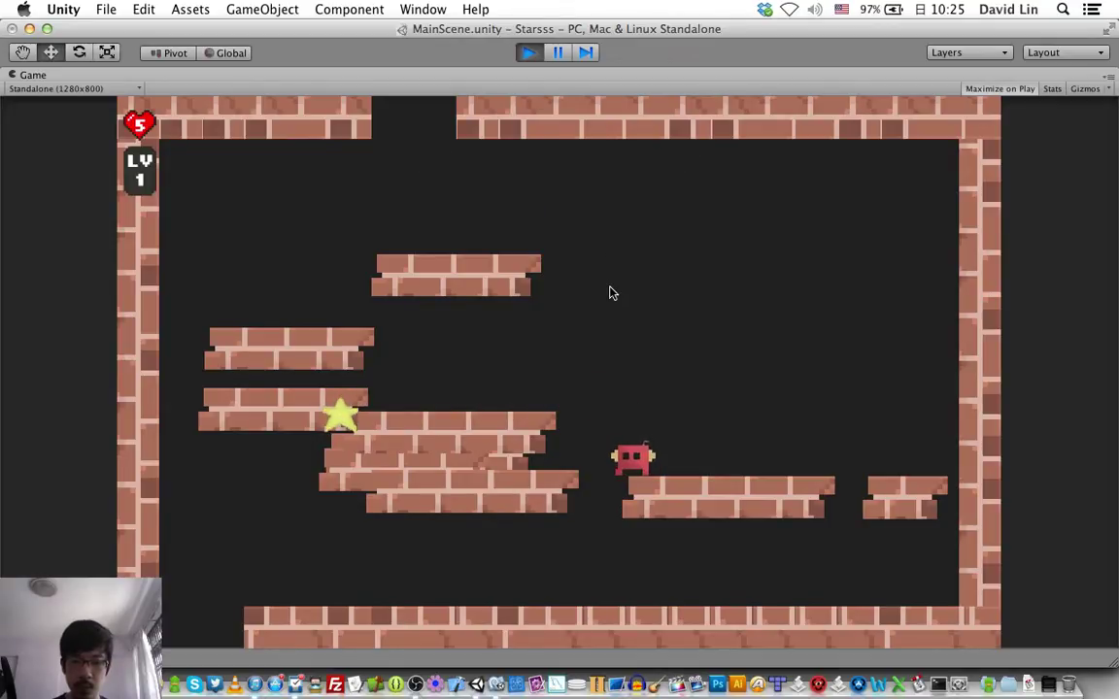
Drop the character to the floor, walk and jump along it, then stop the game
{"action": "key", "text": "Right"}
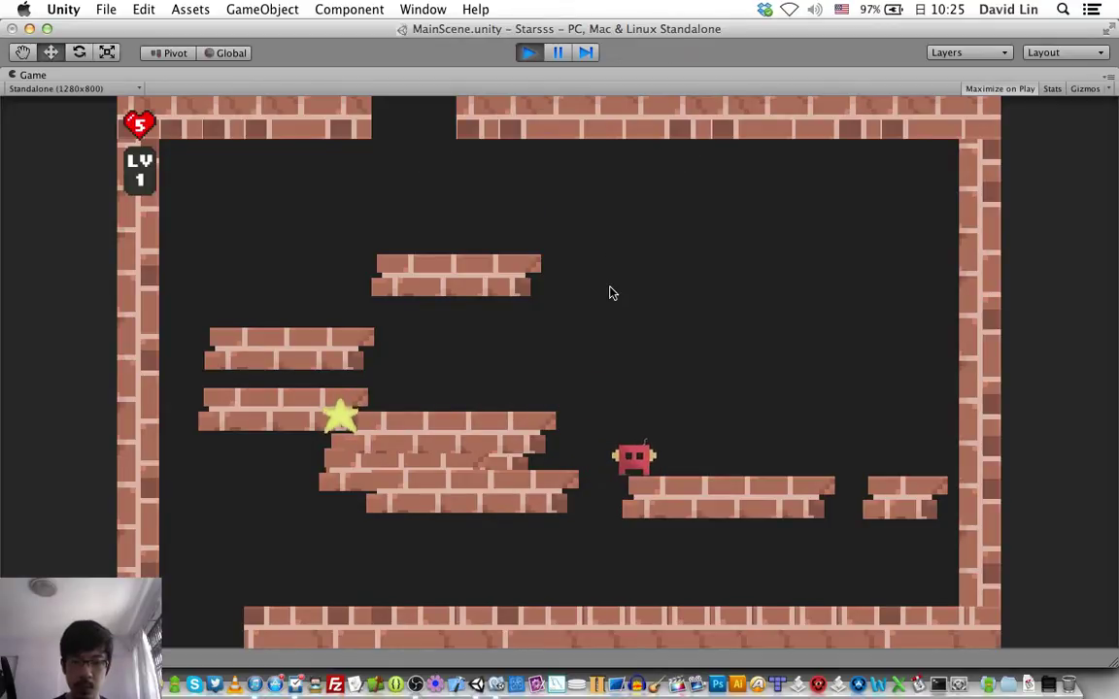
{"action": "key", "text": "Left"}
{"action": "key", "text": "Right"}
{"action": "key", "text": "Left"}
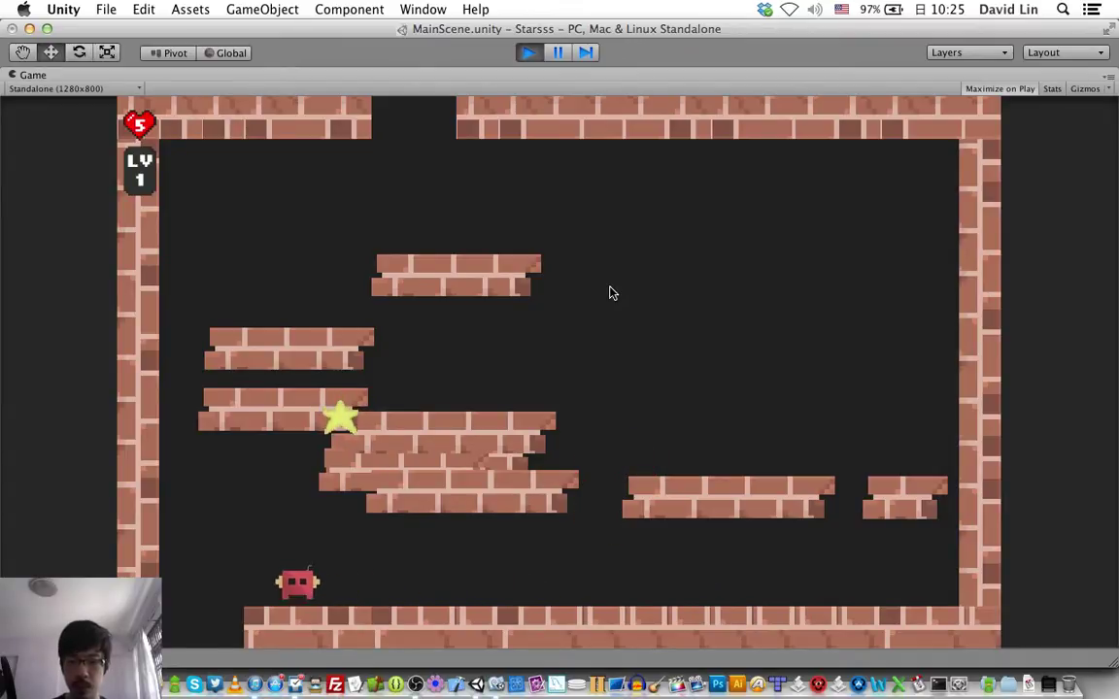
{"action": "key", "text": "Left"}
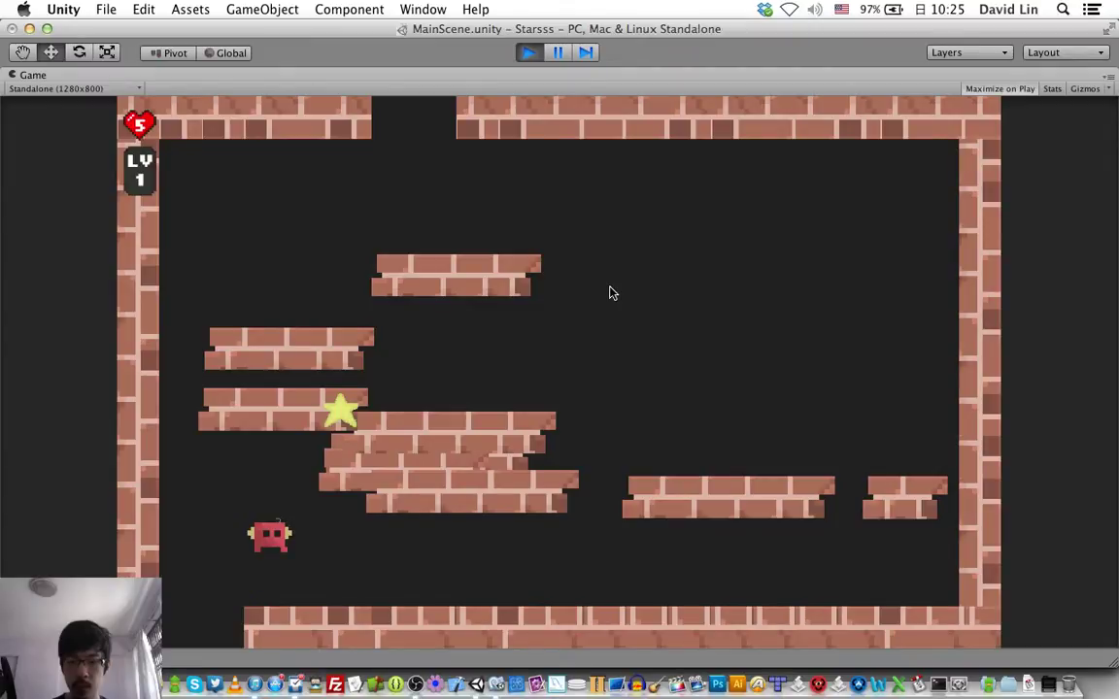
{"action": "key", "text": "Right"}
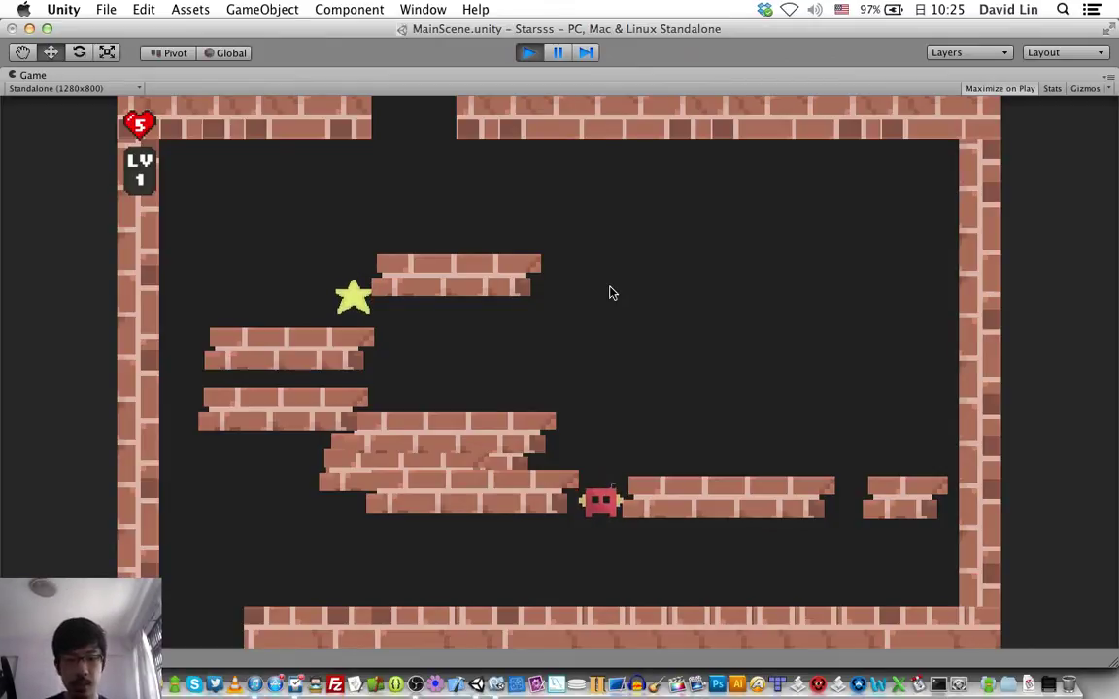
{"action": "key", "text": "super+p"}
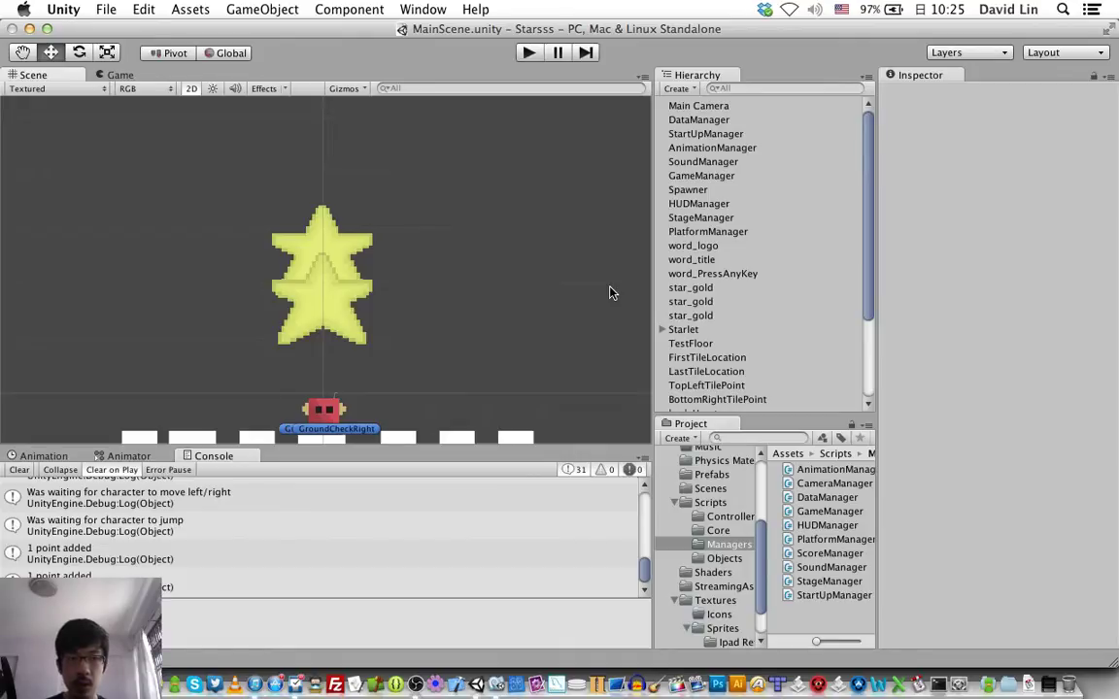
Relaunch Play mode with Cmd+P and wait past the splash logo for the STARSSS title
{"action": "key", "text": "super+p"}
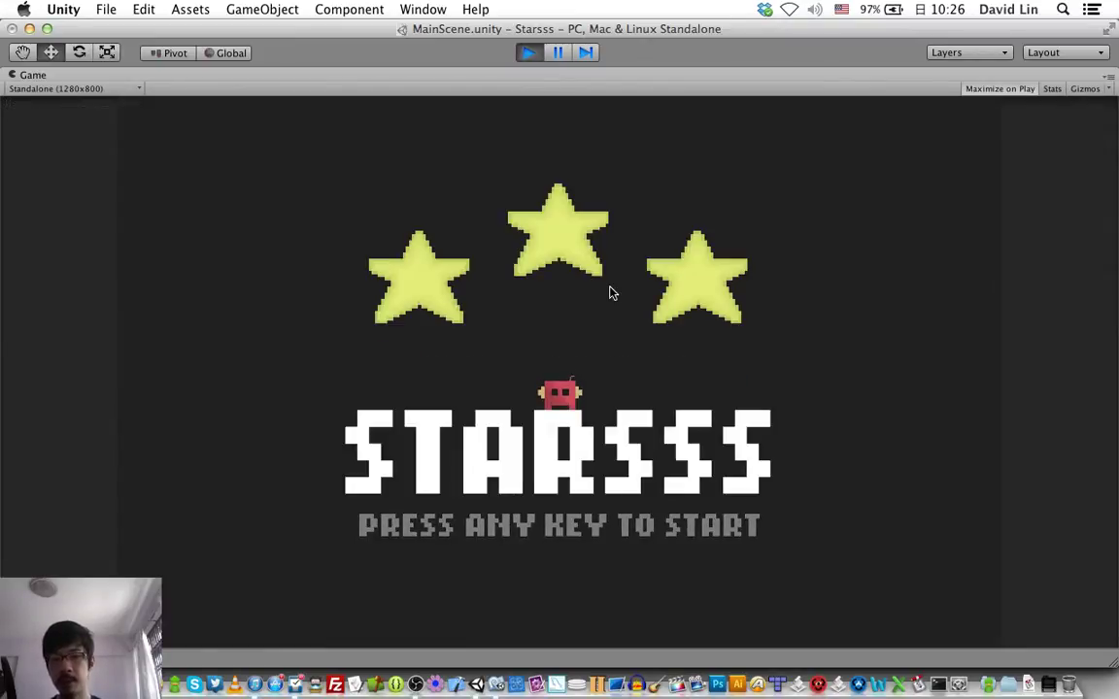
Start level 1, drop from the starting platform, and collect the floor star
{"action": "key", "text": "space"}
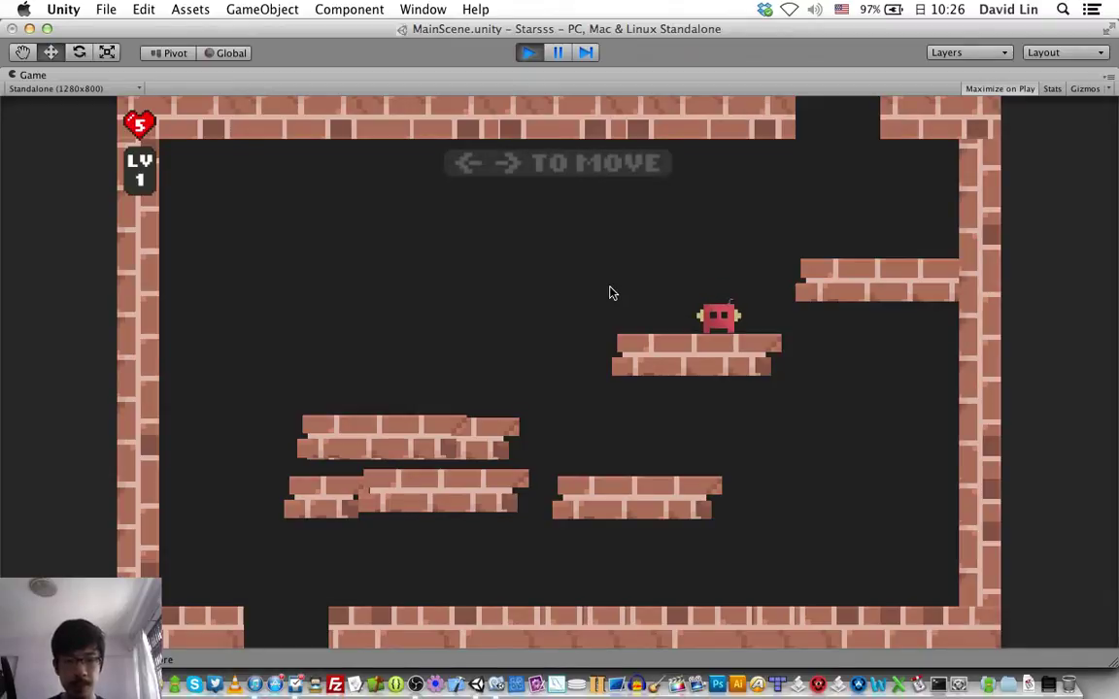
{"action": "key", "text": "Left"}
{"action": "key", "text": "Right"}
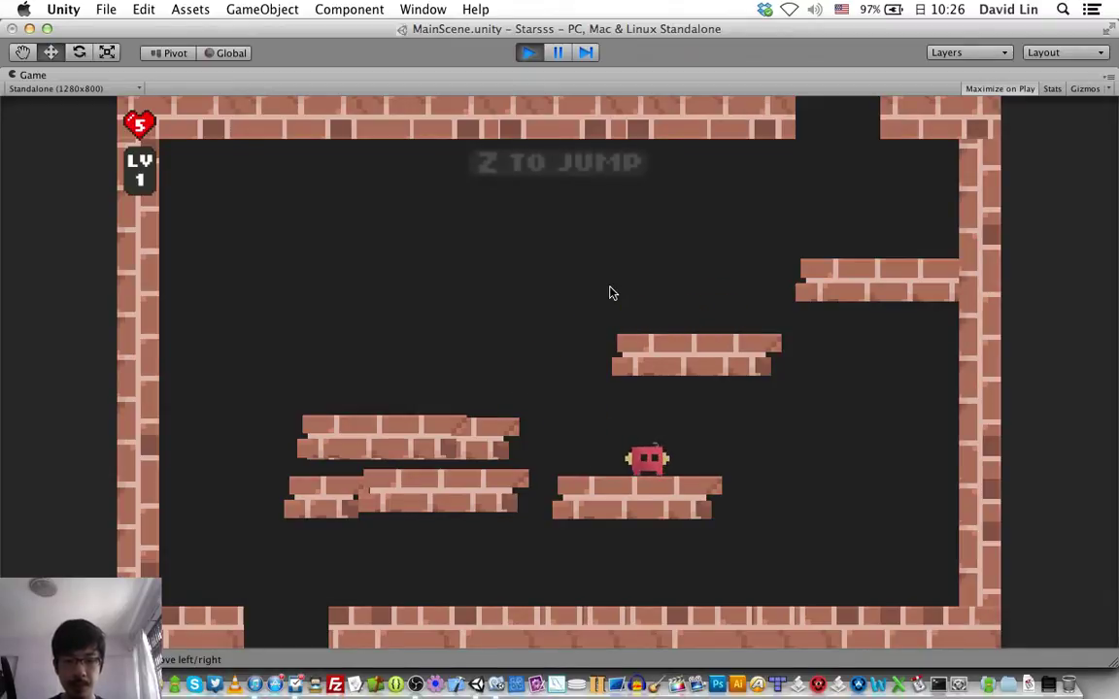
{"action": "key", "text": "Left"}
{"action": "key", "text": "z"}
{"action": "key", "text": "Right"}
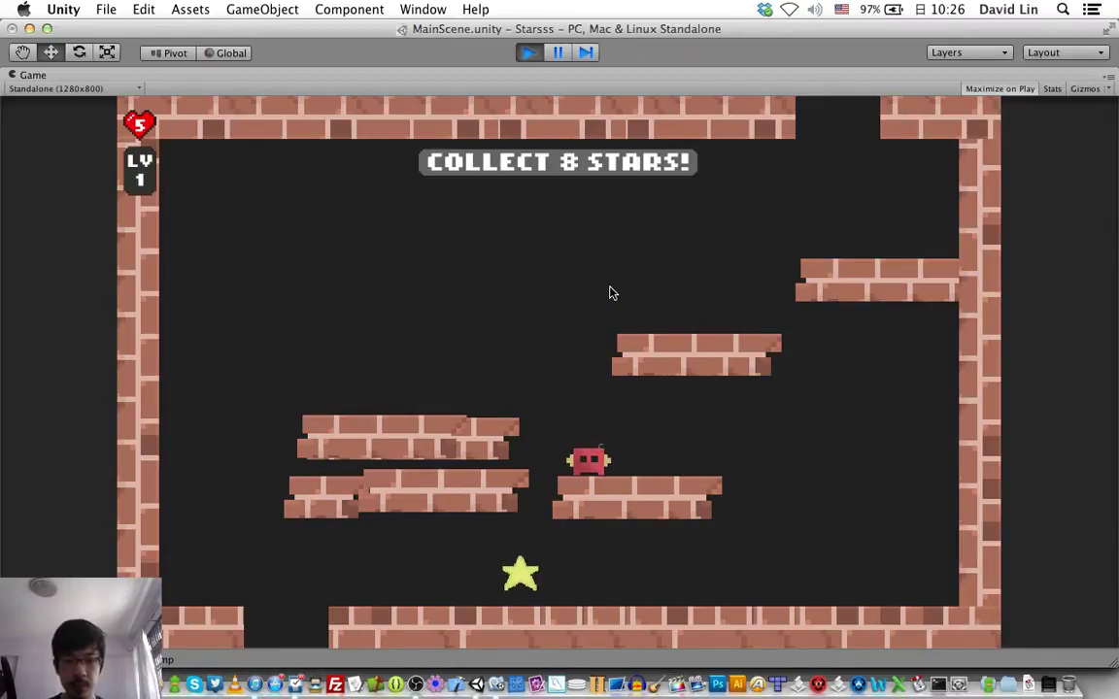
{"action": "key", "text": "Right"}
{"action": "key", "text": "Left"}
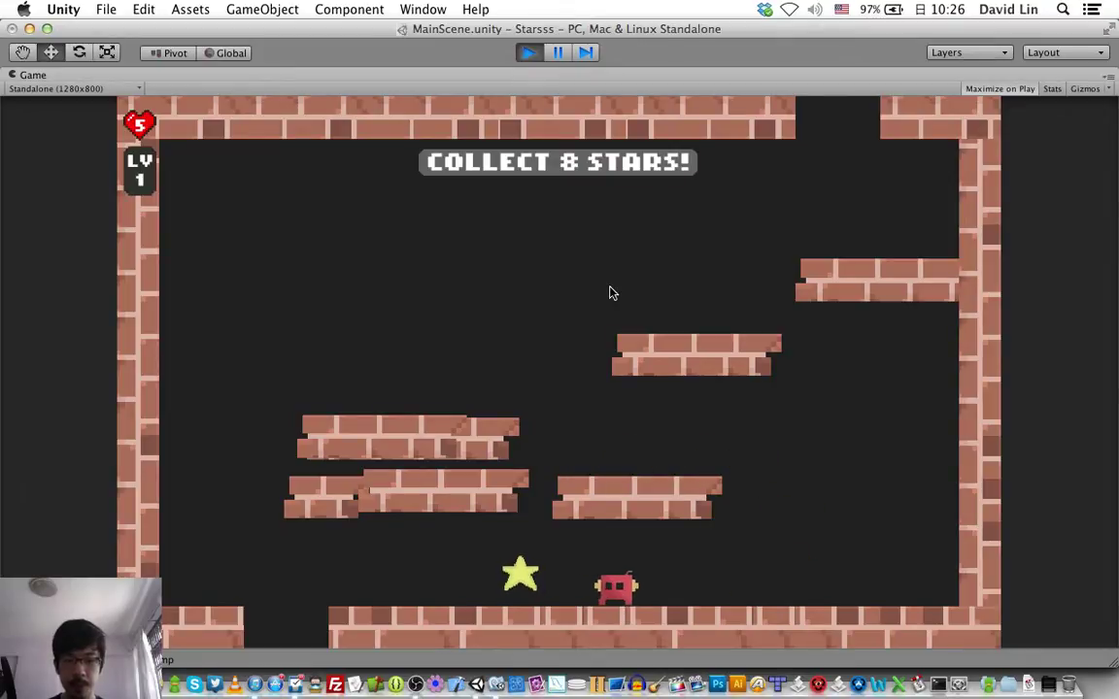
{"action": "key", "text": "Right"}
{"action": "key", "text": "Right"}
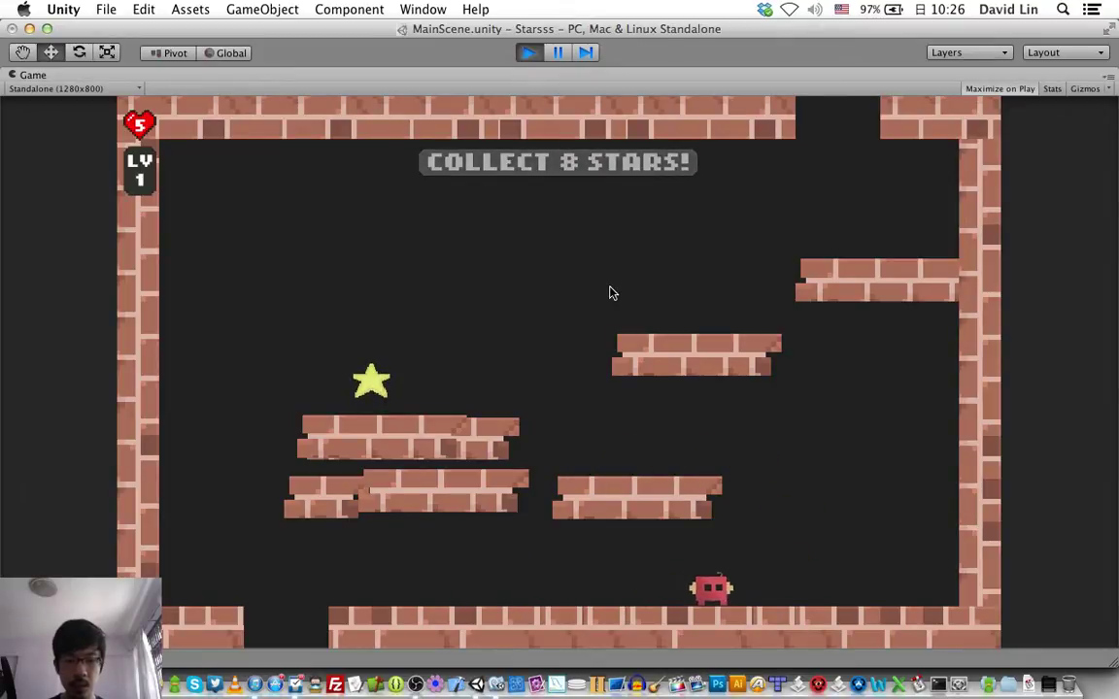
Jump through the middle platforms for their star, then drop to collect the next floor star
{"action": "key", "text": "z"}
{"action": "key", "text": "Left"}
{"action": "key", "text": "z"}
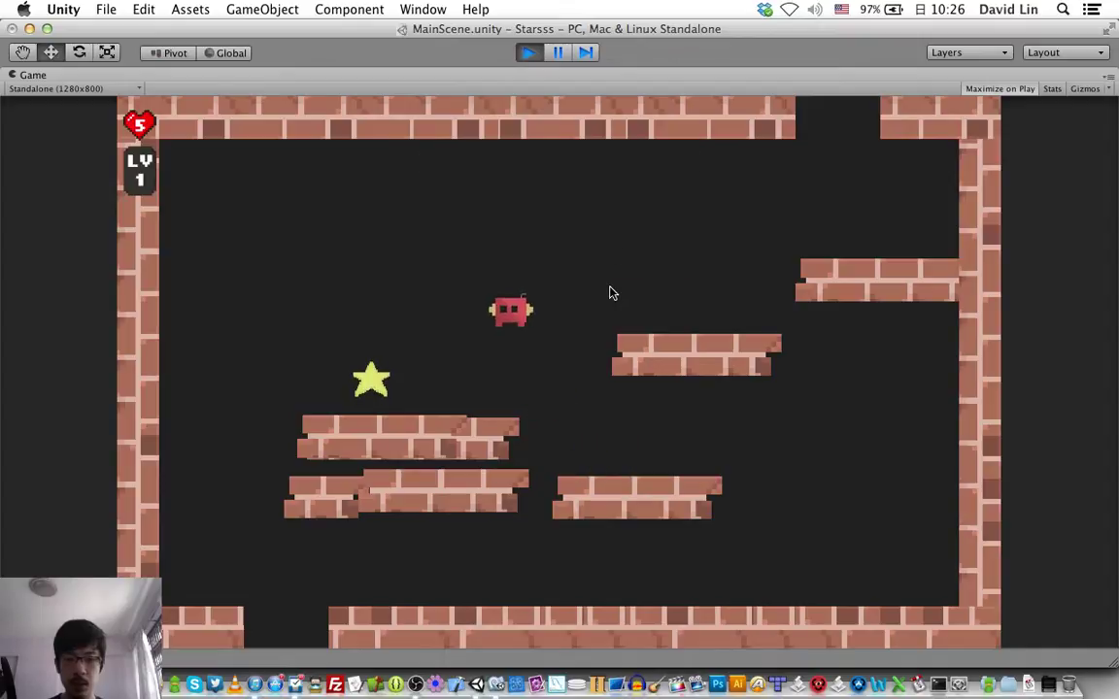
{"action": "key", "text": "Right"}
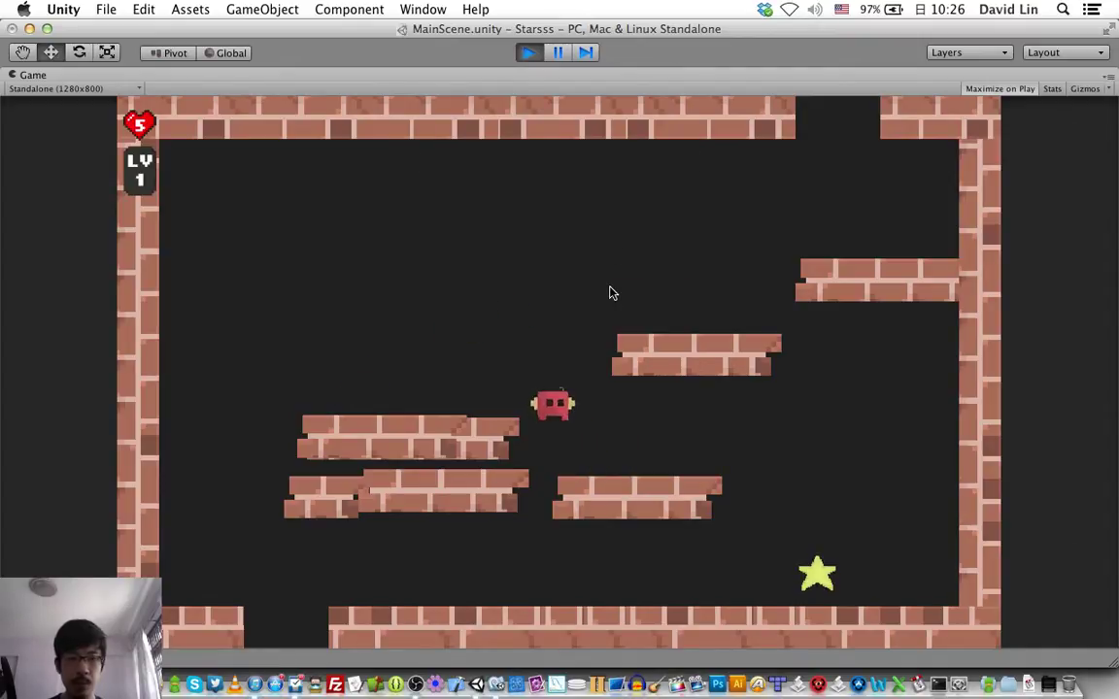
{"action": "key", "text": "Left"}
{"action": "key", "text": "z"}
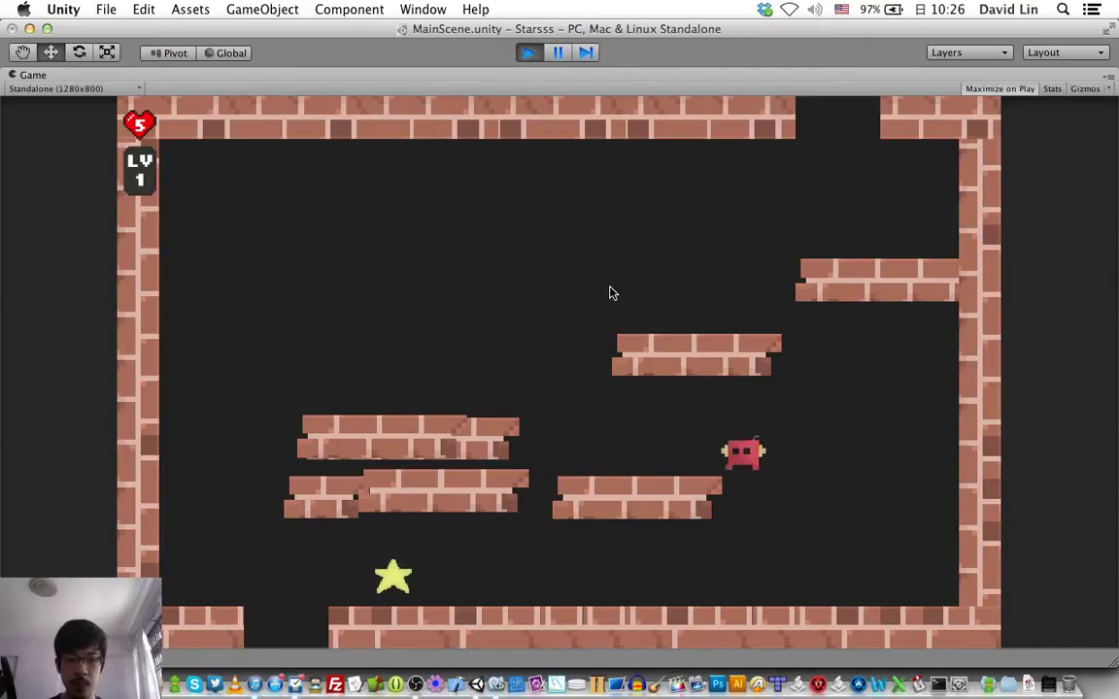
{"action": "key", "text": "Right"}
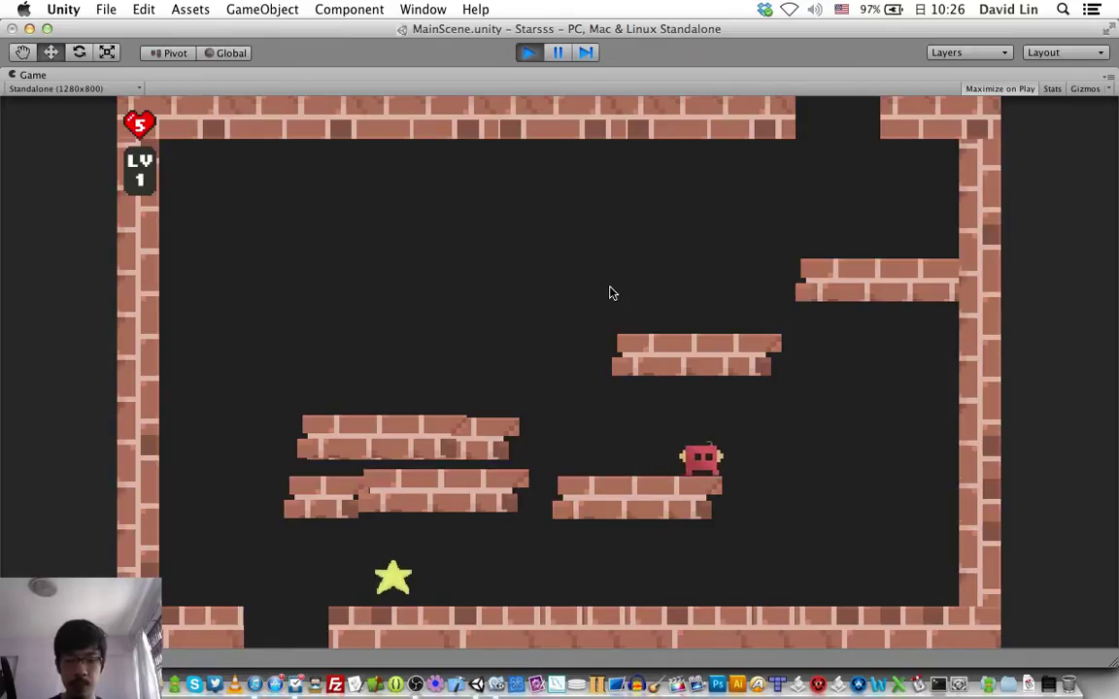
{"action": "key", "text": "Left"}
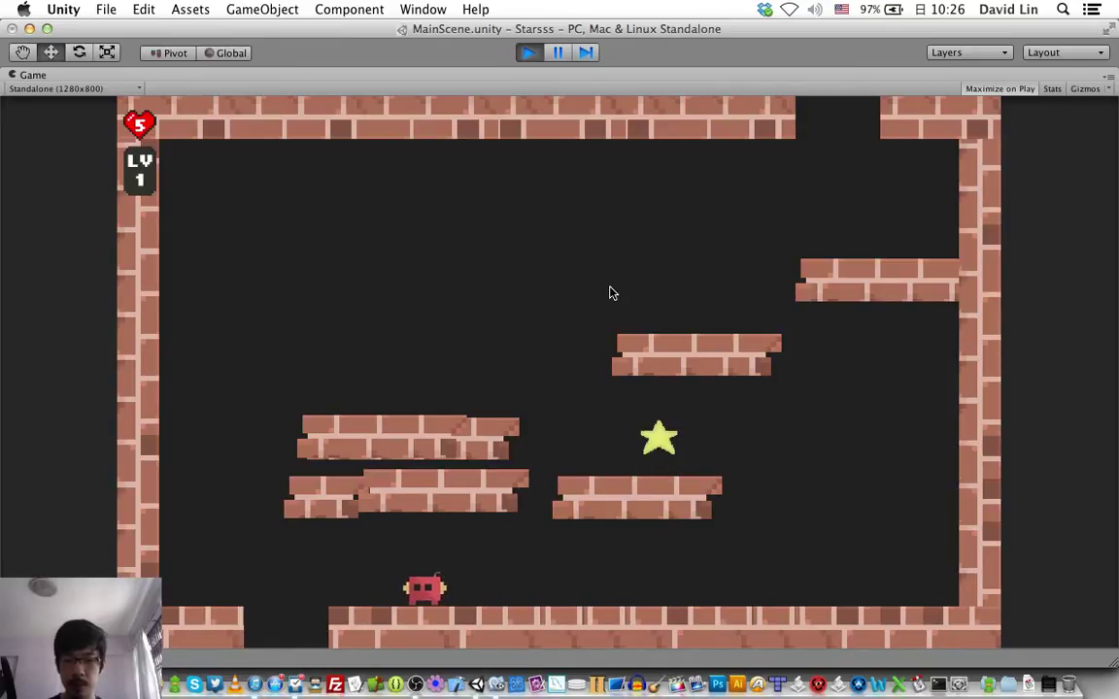
Collect the star above the lower platform and climb to the upper-right platform's star
{"action": "key", "text": "Right"}
{"action": "key", "text": "z"}
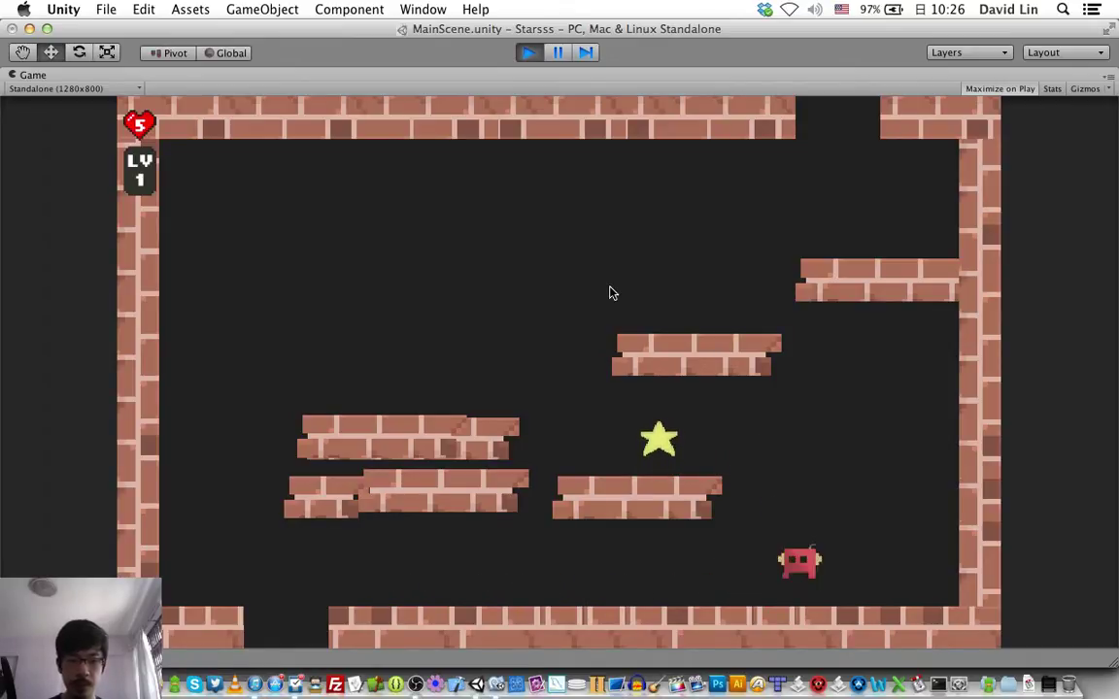
{"action": "key", "text": "Left"}
{"action": "key", "text": "z"}
{"action": "key", "text": "Right"}
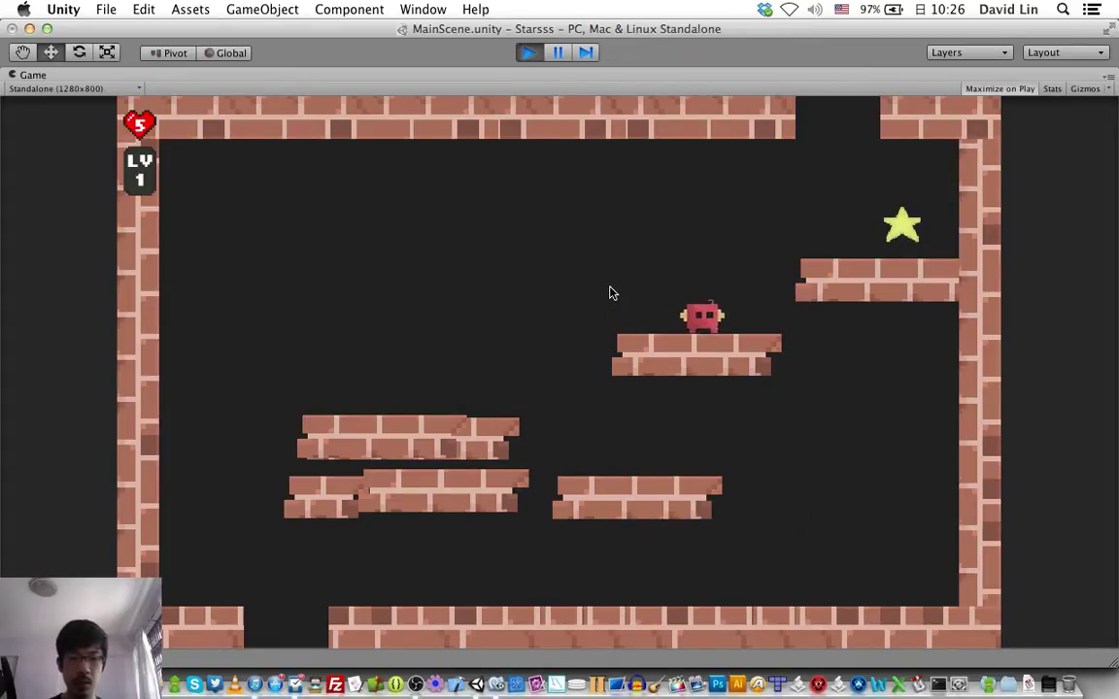
{"action": "key", "text": "z"}
Come down, collect the bottom star, and jump back onto the middle platform
{"action": "key", "text": "Left"}
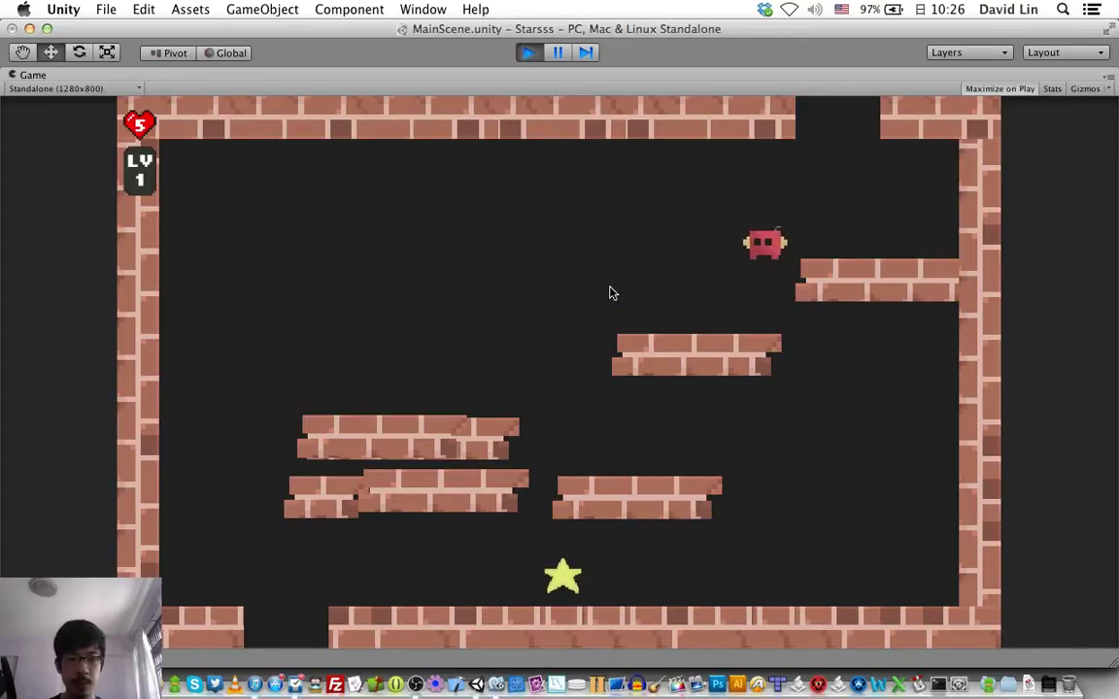
{"action": "key", "text": "Right"}
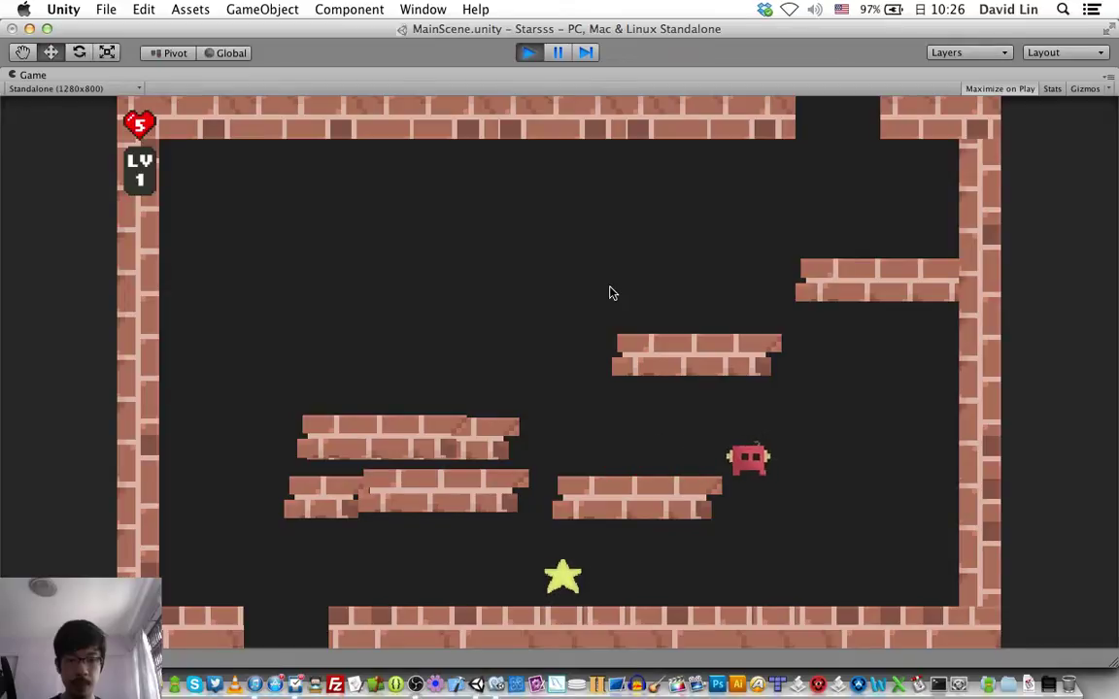
{"action": "key", "text": "Left"}
{"action": "key", "text": "Right"}
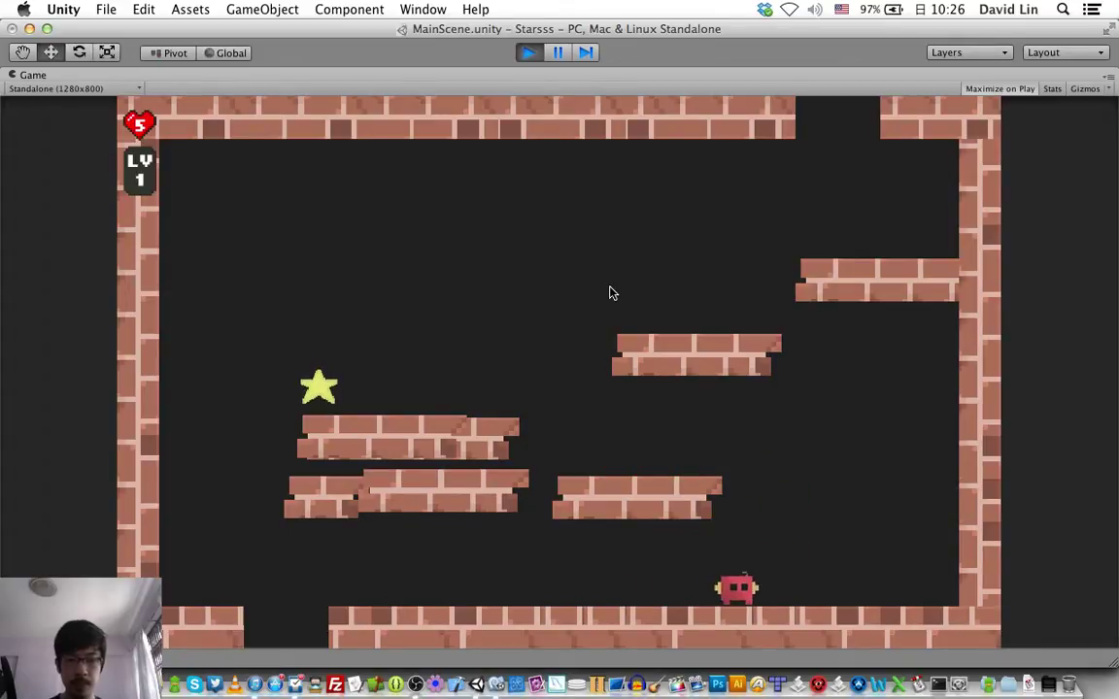
{"action": "key", "text": "z"}
{"action": "key", "text": "Left"}
Jump between the middle and left platforms, collecting the stars placed on them
{"action": "key", "text": "z"}
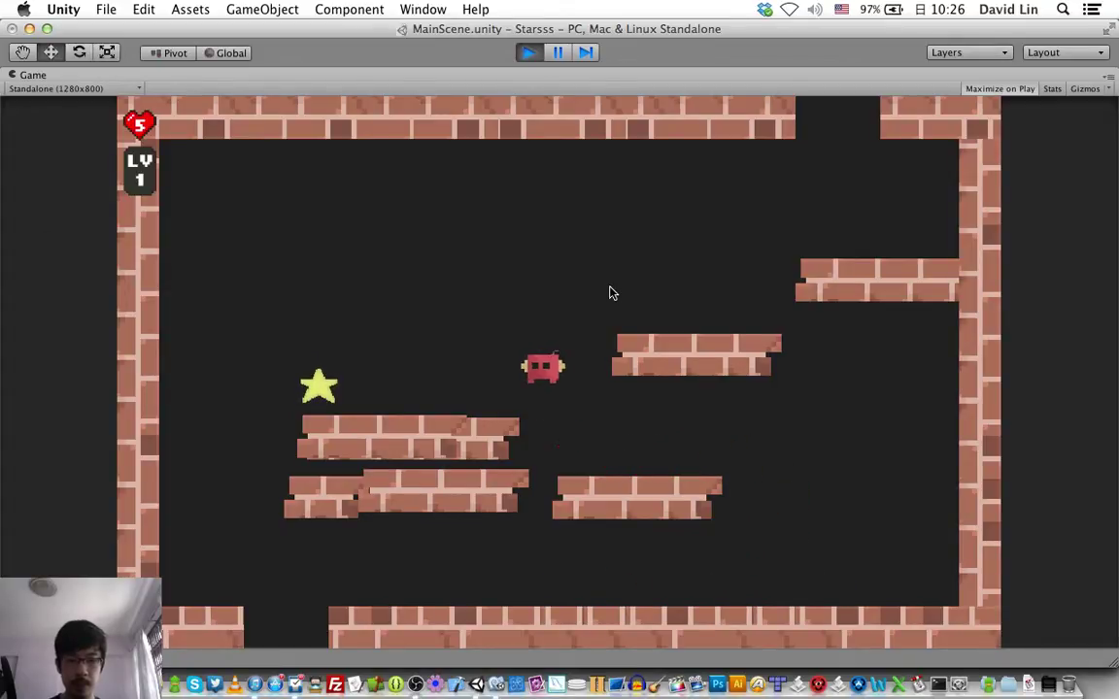
{"action": "key", "text": "Right"}
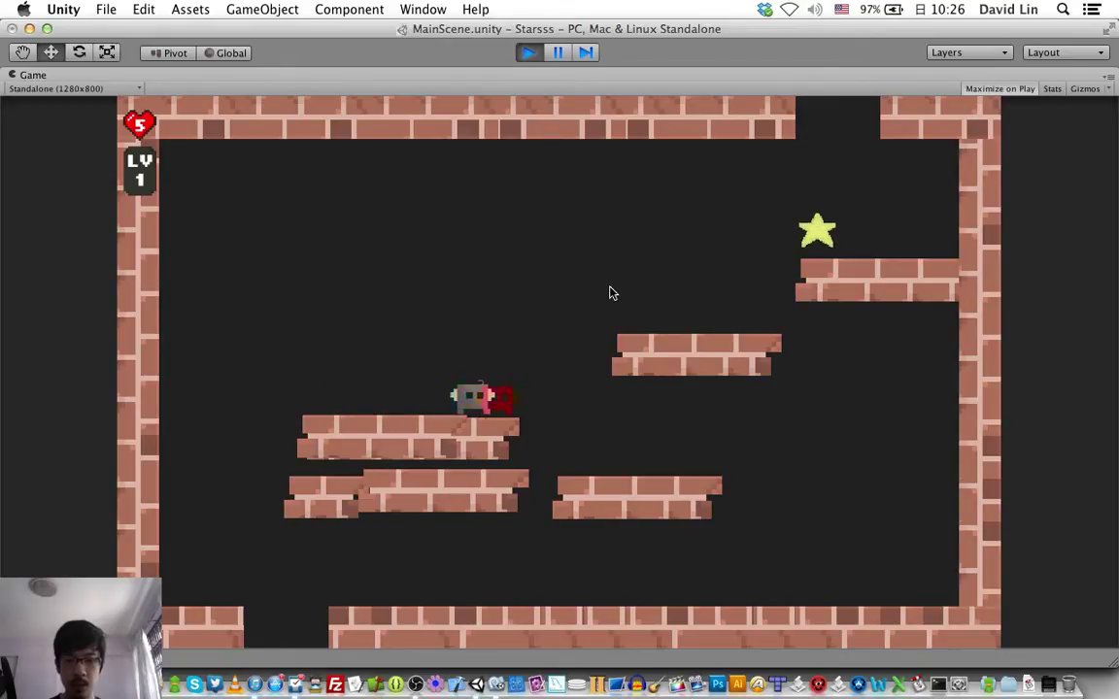
{"action": "key", "text": "Left"}
{"action": "key", "text": "z"}
{"action": "key", "text": "Right"}
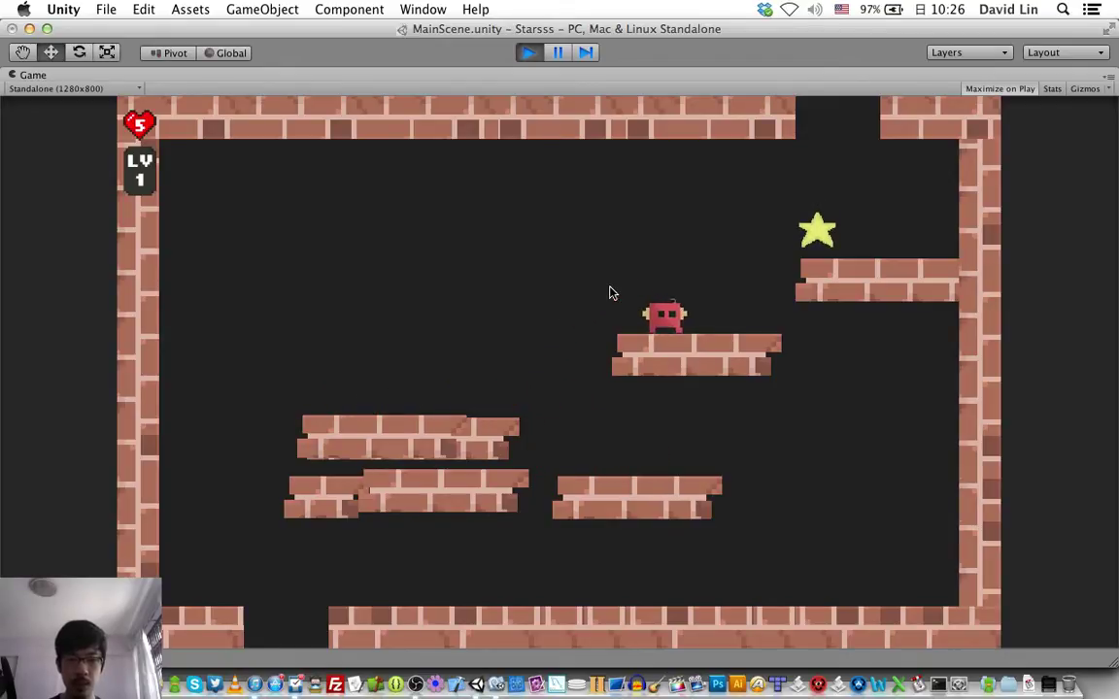
{"action": "key", "text": "z"}
{"action": "key", "text": "Left"}
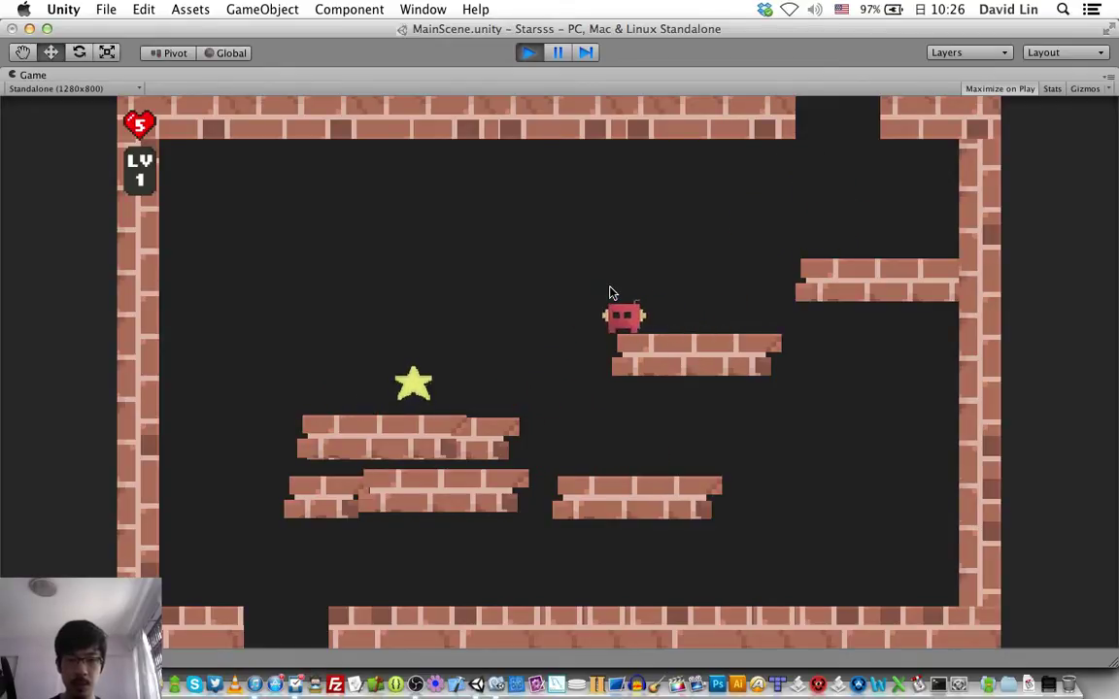
{"action": "key", "text": "z"}
{"action": "key", "text": "Left"}
{"action": "key", "text": "Right"}
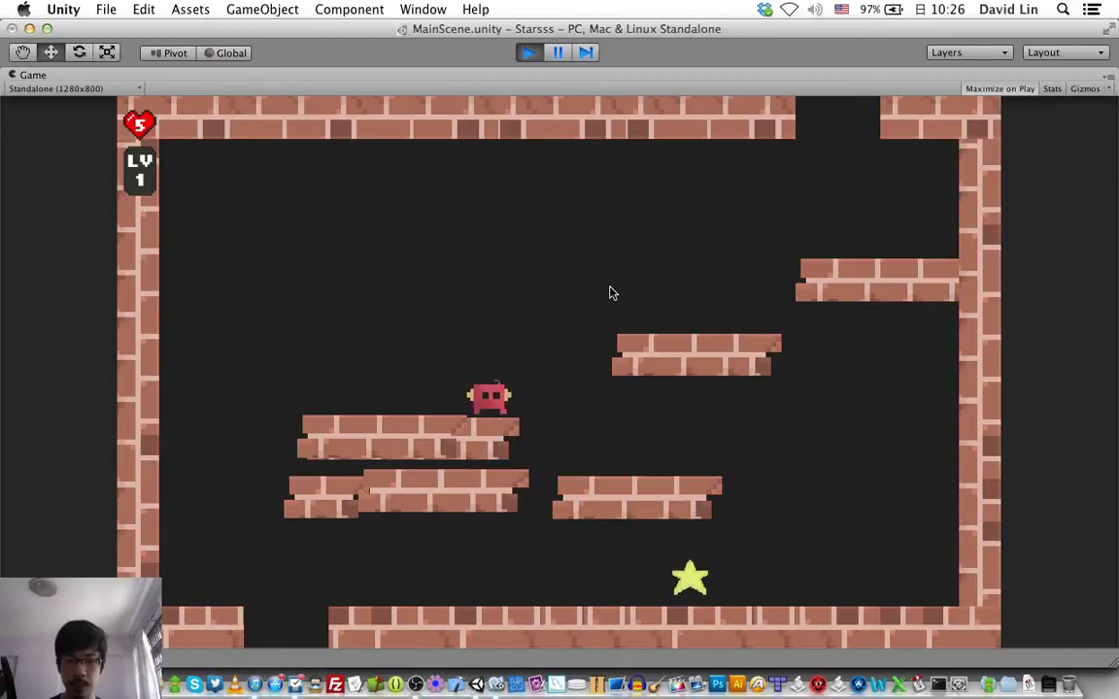
{"action": "key", "text": "Left"}
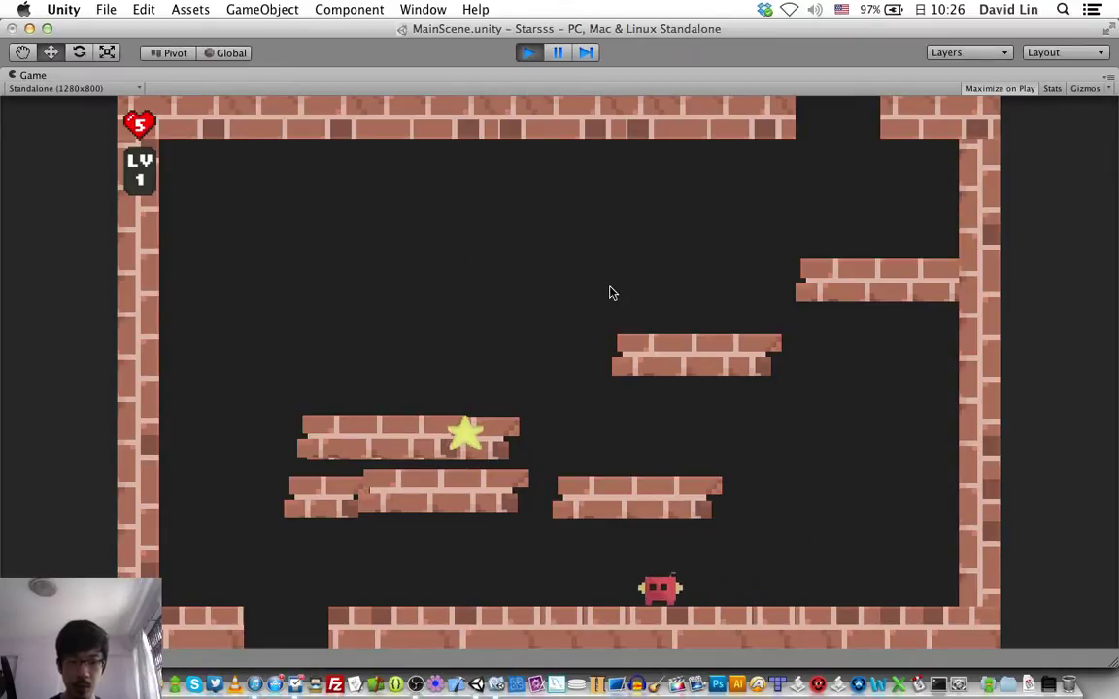
{"action": "key", "text": "Right"}
{"action": "key", "text": "z"}
{"action": "key", "text": "Left"}
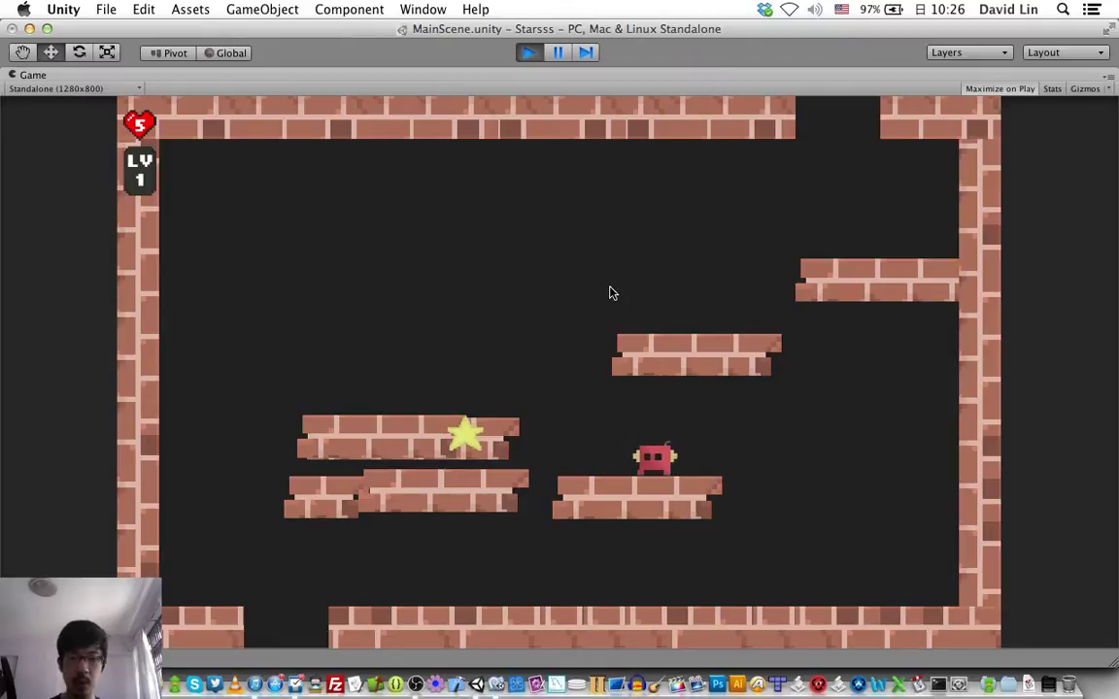
{"action": "key", "text": "z"}
{"action": "key", "text": "Left"}
{"action": "key", "text": "Right"}
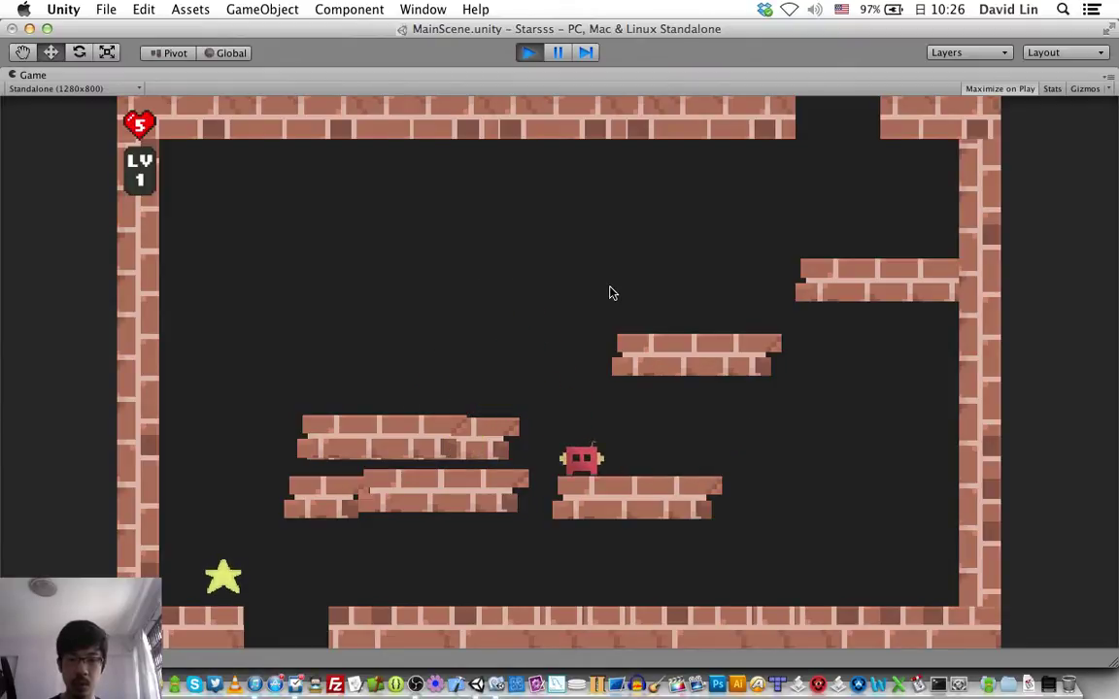
Run along the floor and climb the platforms to grab the stars on the left platform and floor
{"action": "key", "text": "Right"}
{"action": "key", "text": "Left"}
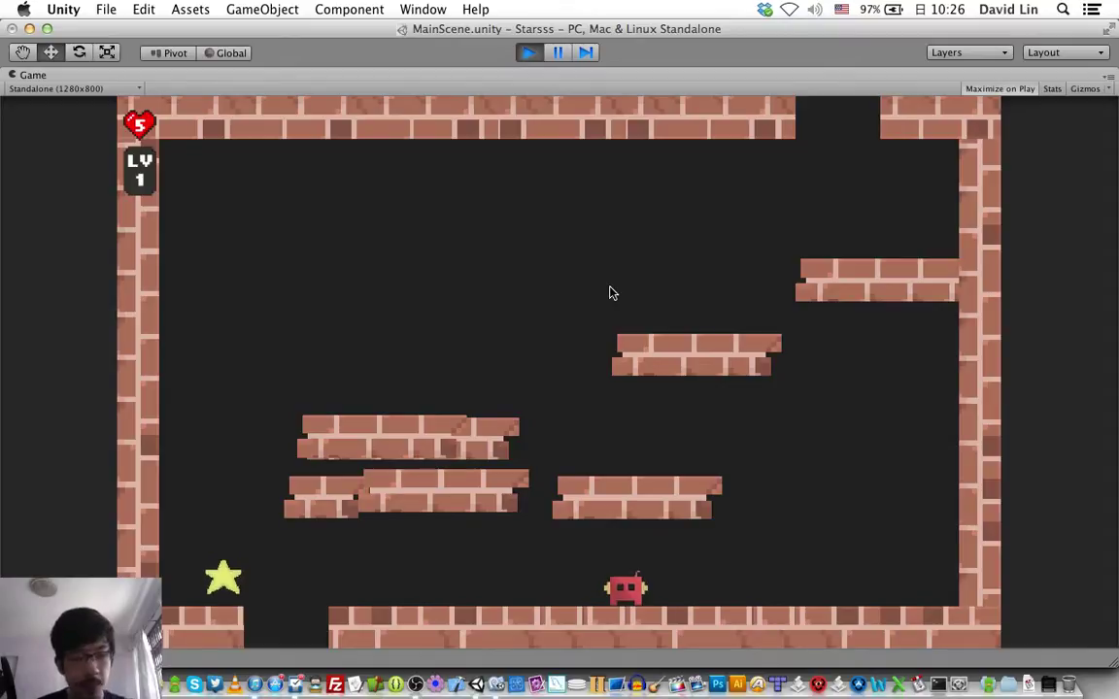
{"action": "key", "text": "Right"}
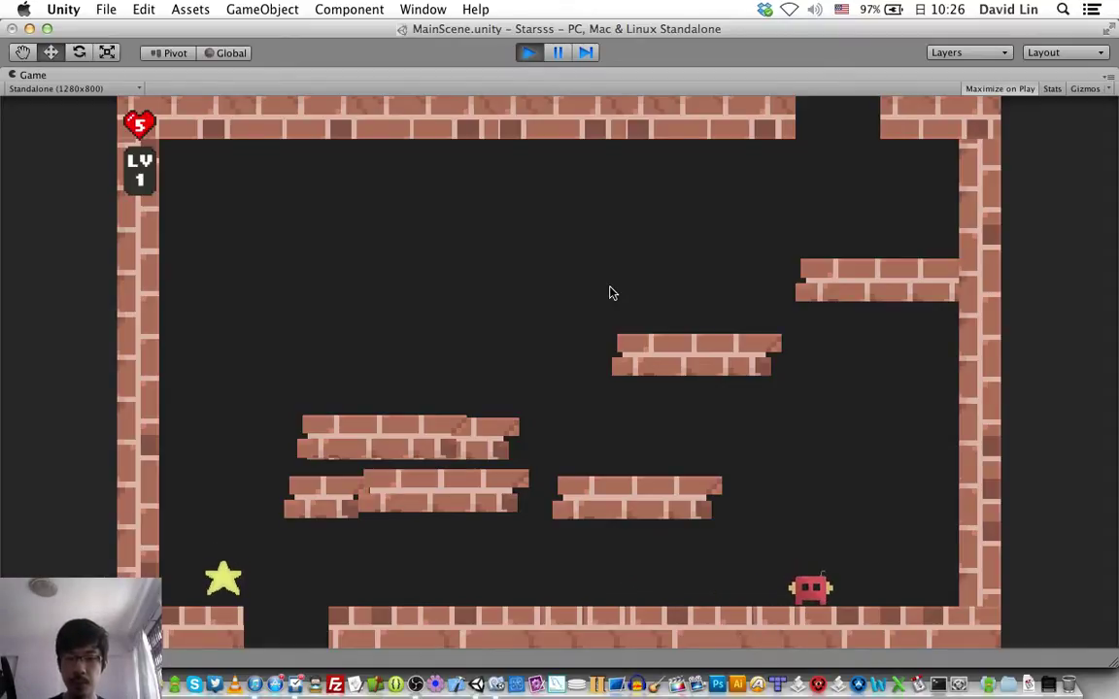
{"action": "key", "text": "Up"}
{"action": "key", "text": "Left"}
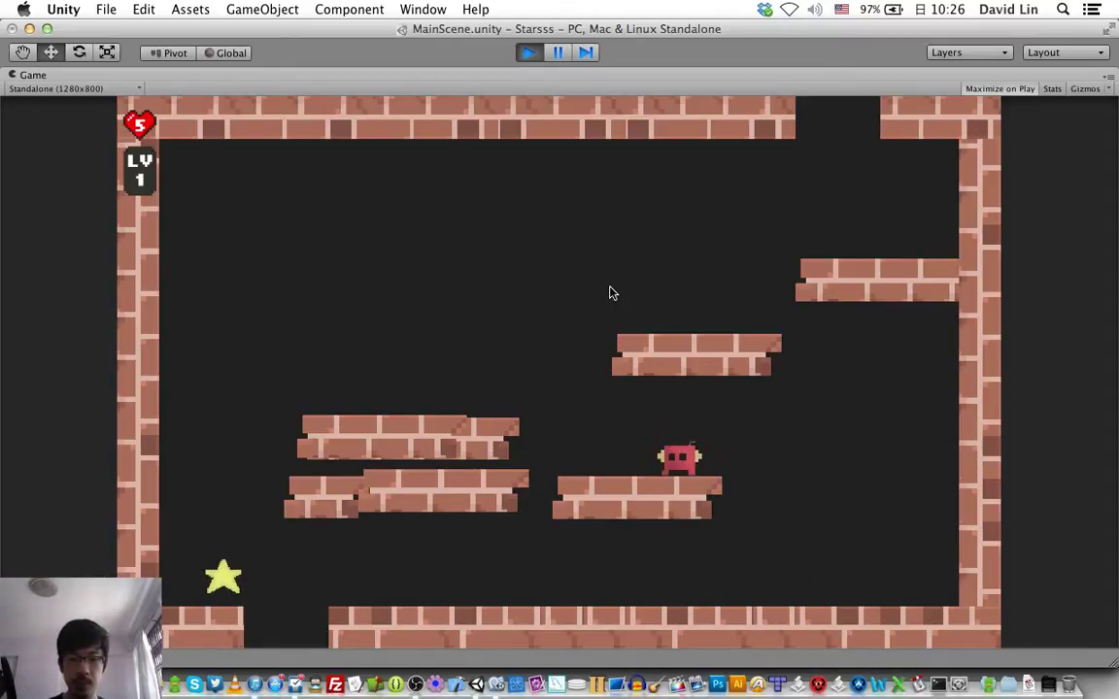
{"action": "key", "text": "Up"}
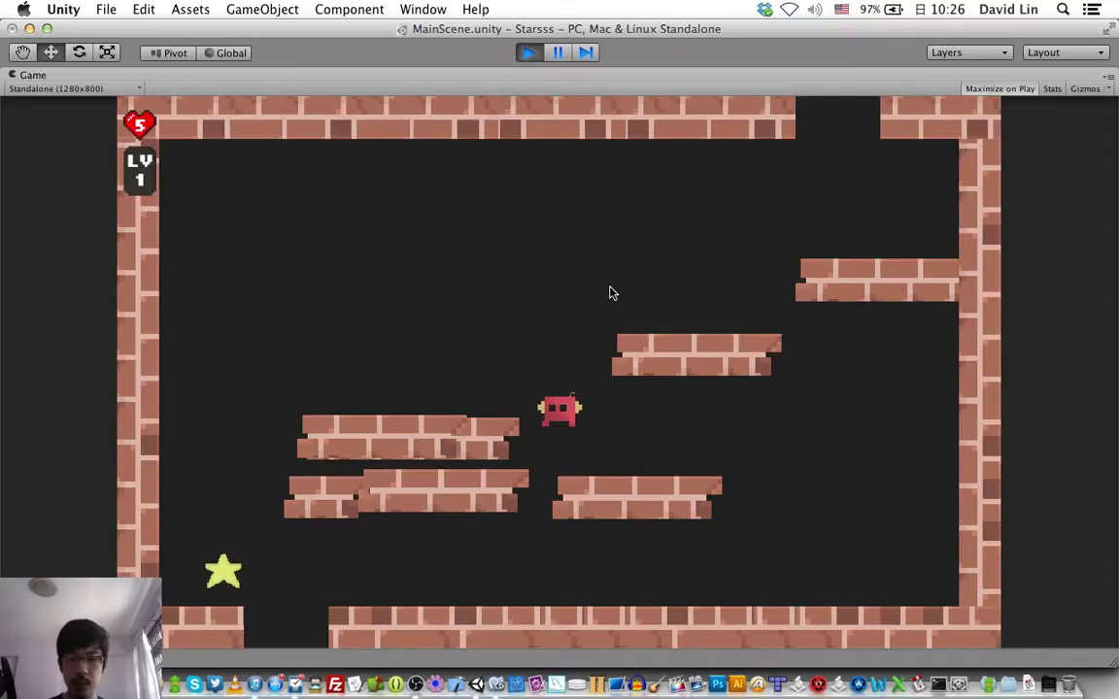
{"action": "key", "text": "Right"}
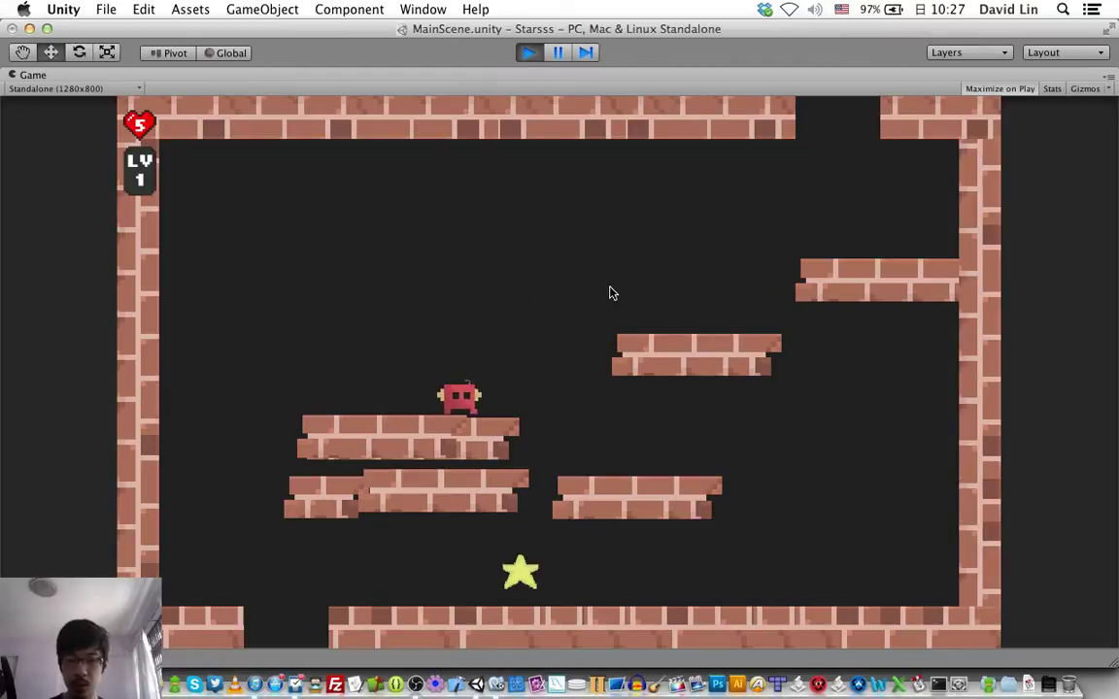
{"action": "key", "text": "Left"}
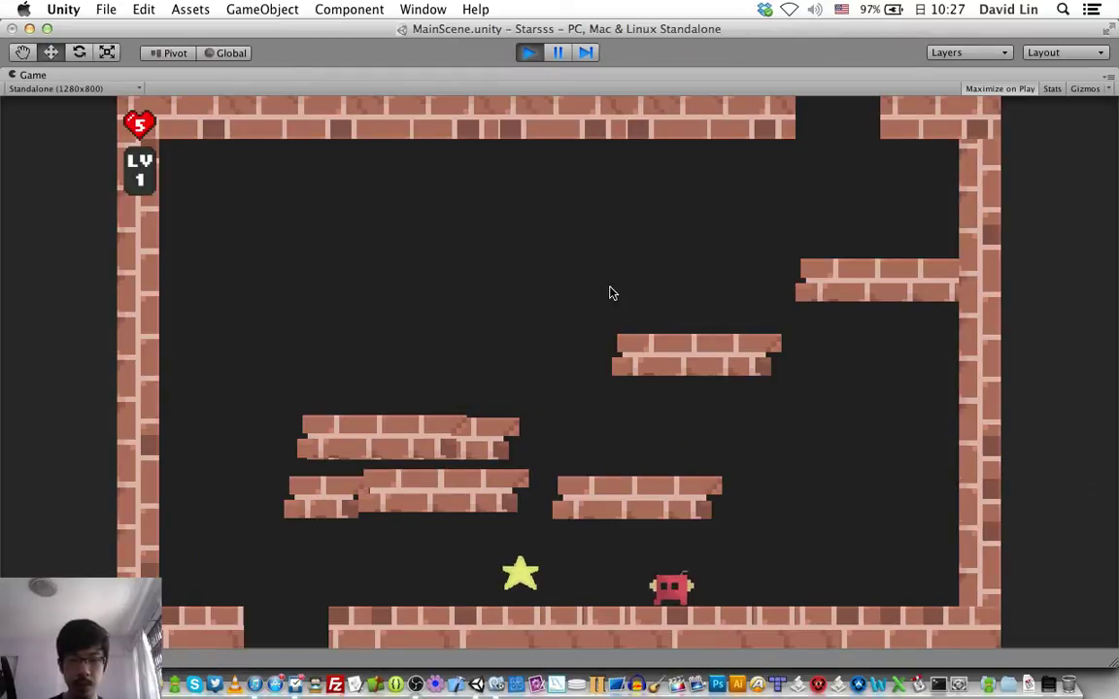
{"action": "key", "text": "Right"}
{"action": "key", "text": "Right"}
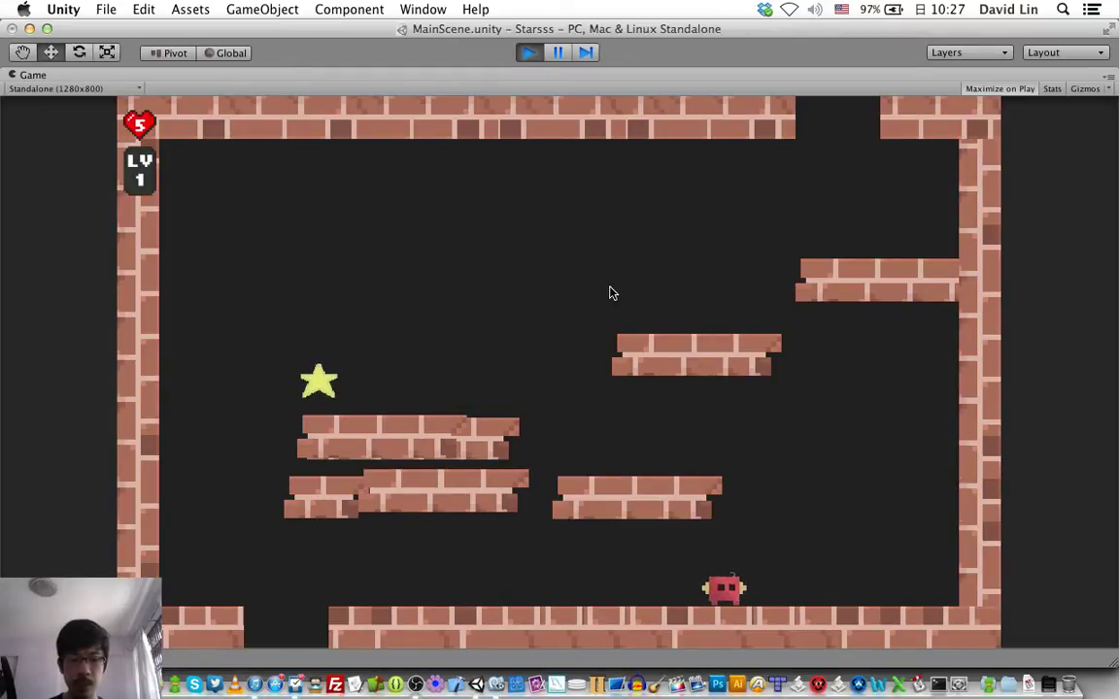
{"action": "key", "text": "Left"}
{"action": "key", "text": "Right"}
{"action": "key", "text": "Left"}
{"action": "key", "text": "space"}
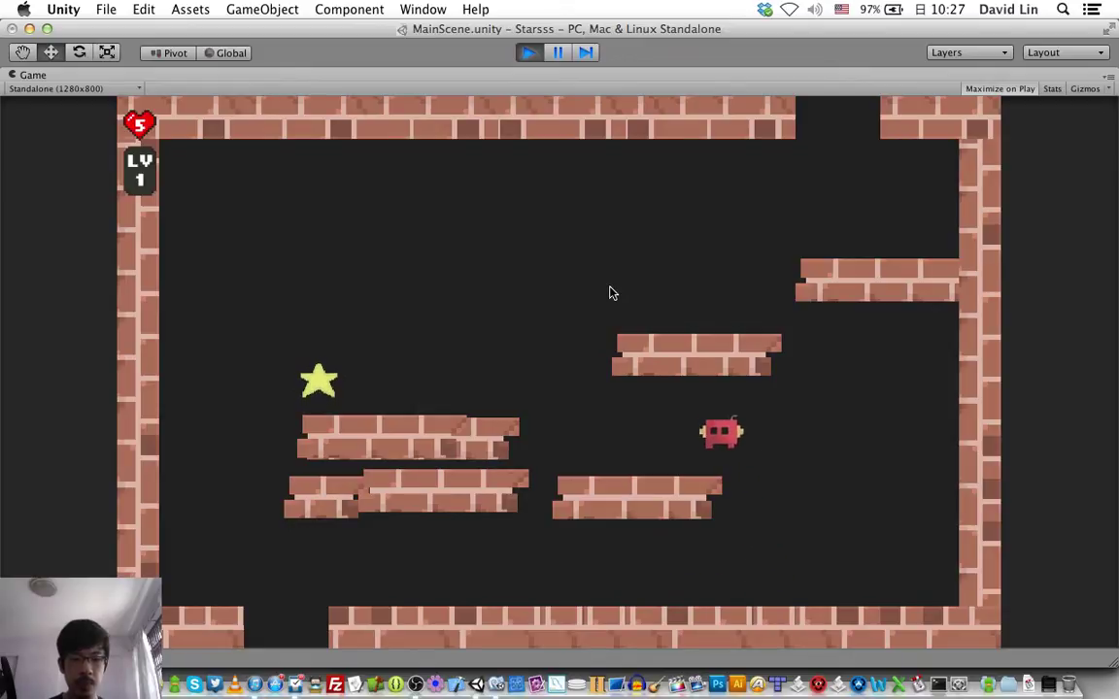
{"action": "key", "text": "space"}
{"action": "key", "text": "Left"}
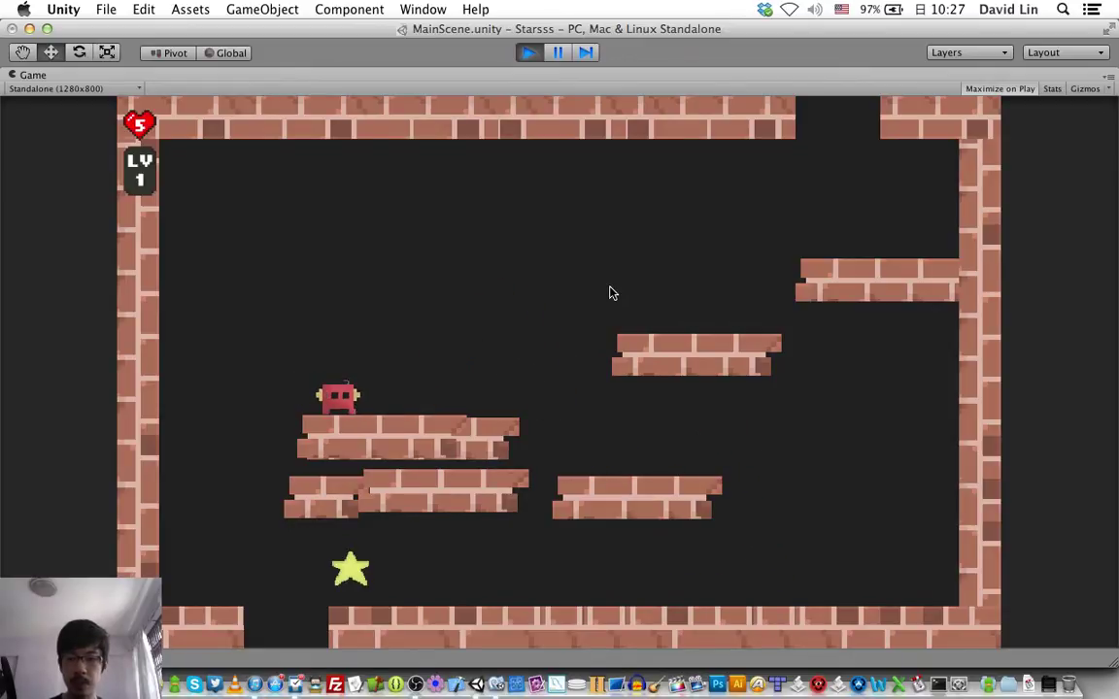
{"action": "key", "text": "Right"}
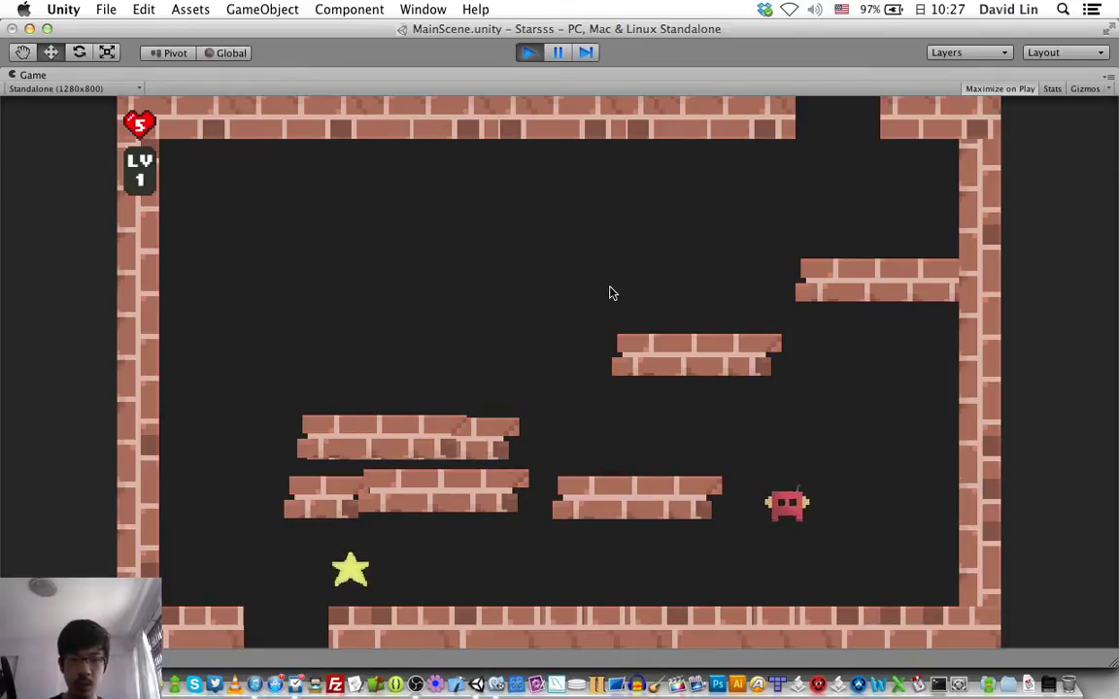
{"action": "key", "text": "Left"}
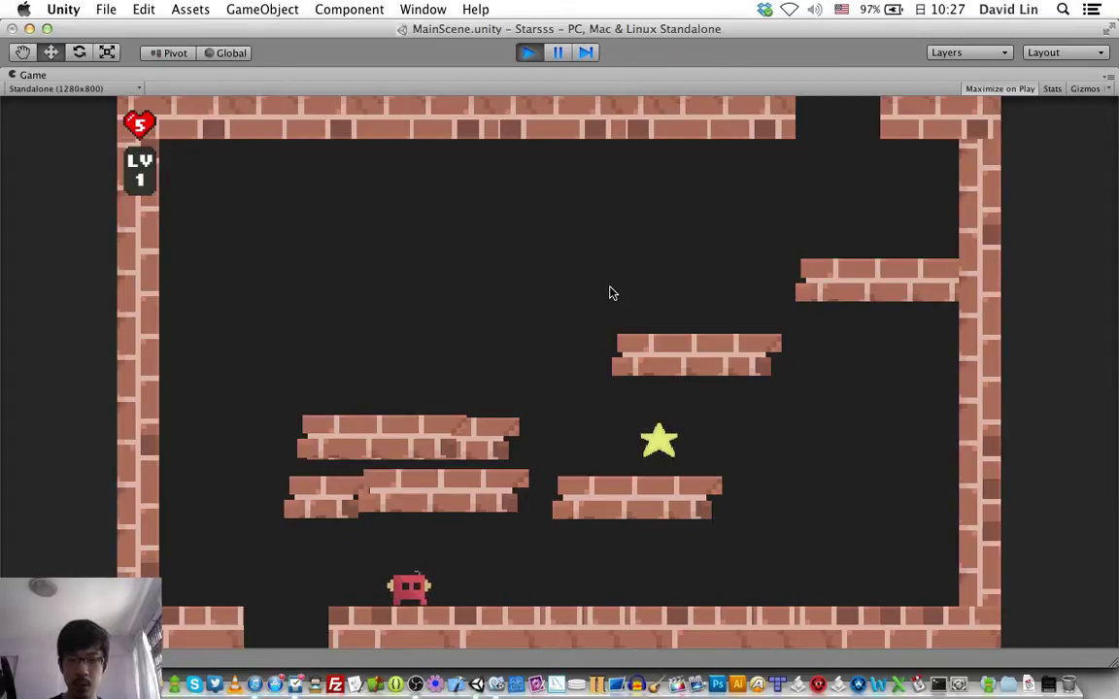
{"action": "key", "text": "Right"}
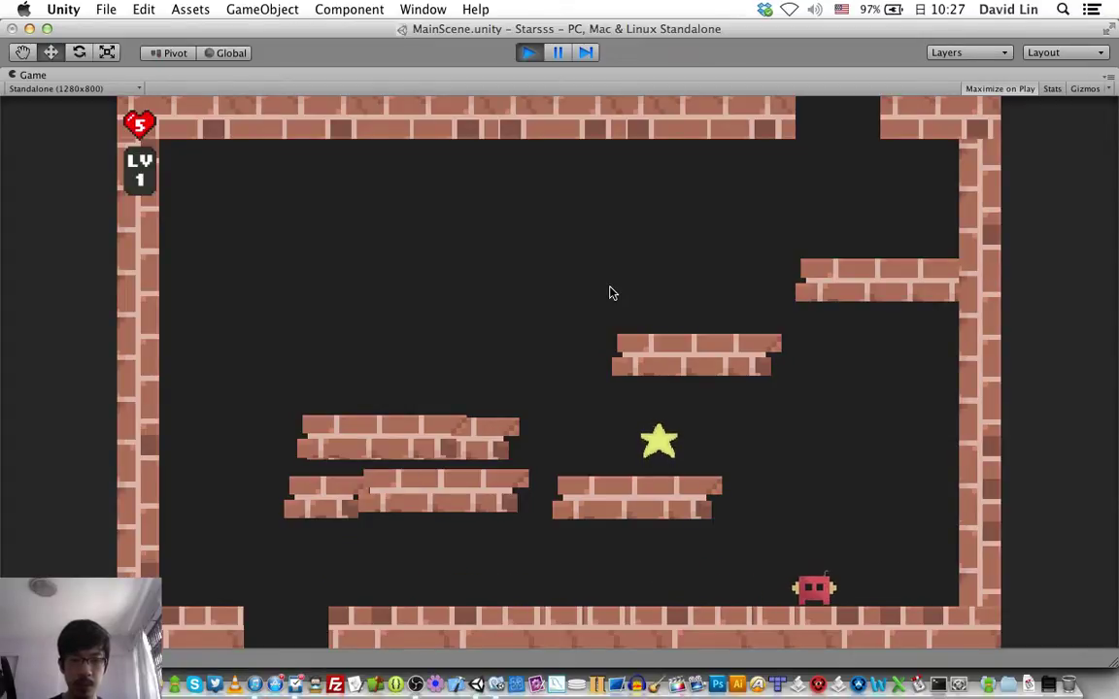
{"action": "key", "text": "Left"}
{"action": "key", "text": "space"}
{"action": "key", "text": "Right"}
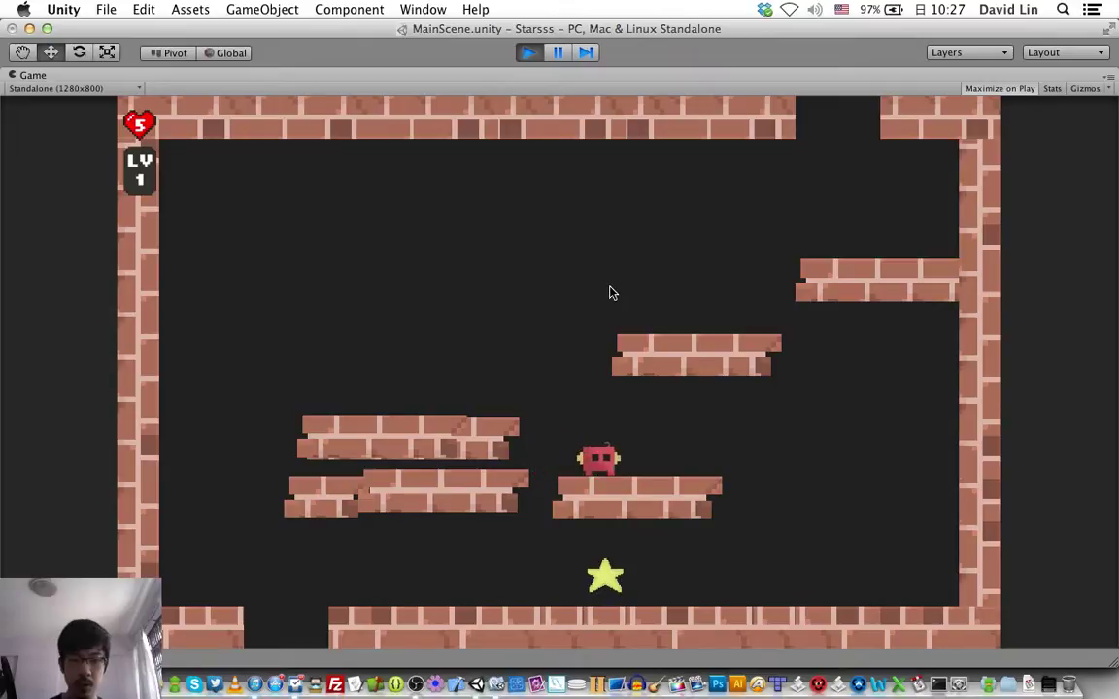
{"action": "key", "text": "Left"}
{"action": "key", "text": "Right"}
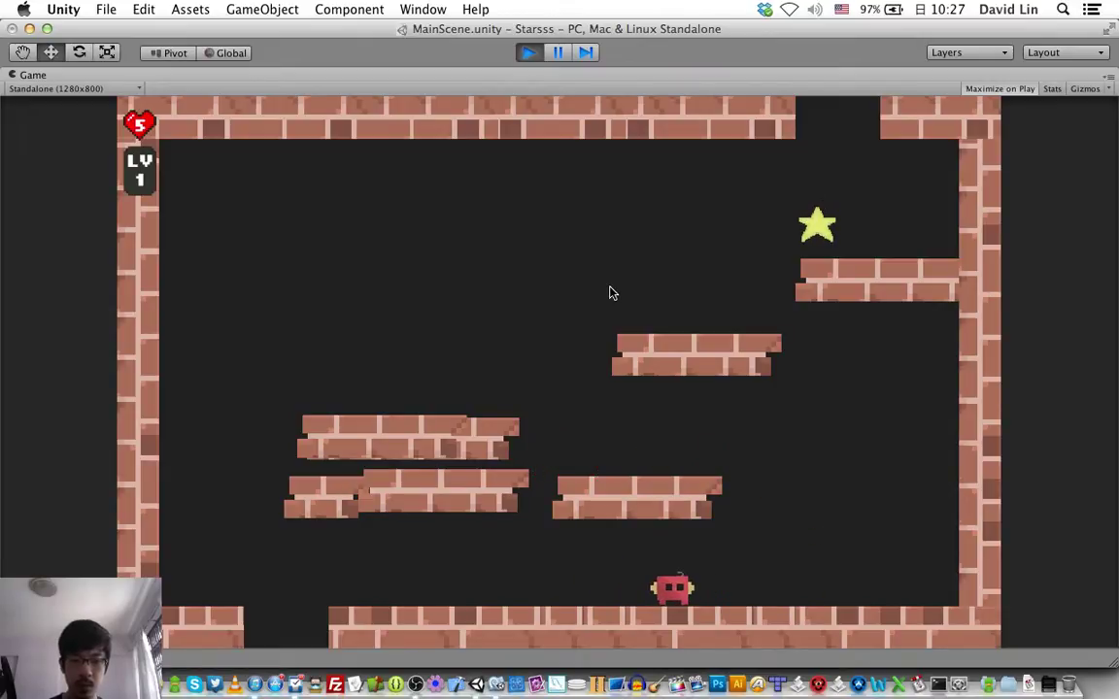
Collect the remaining stars on the floor and middle platform, then stop Play mode
{"action": "key", "text": "space"}
{"action": "key", "text": "Left"}
{"action": "key", "text": "space"}
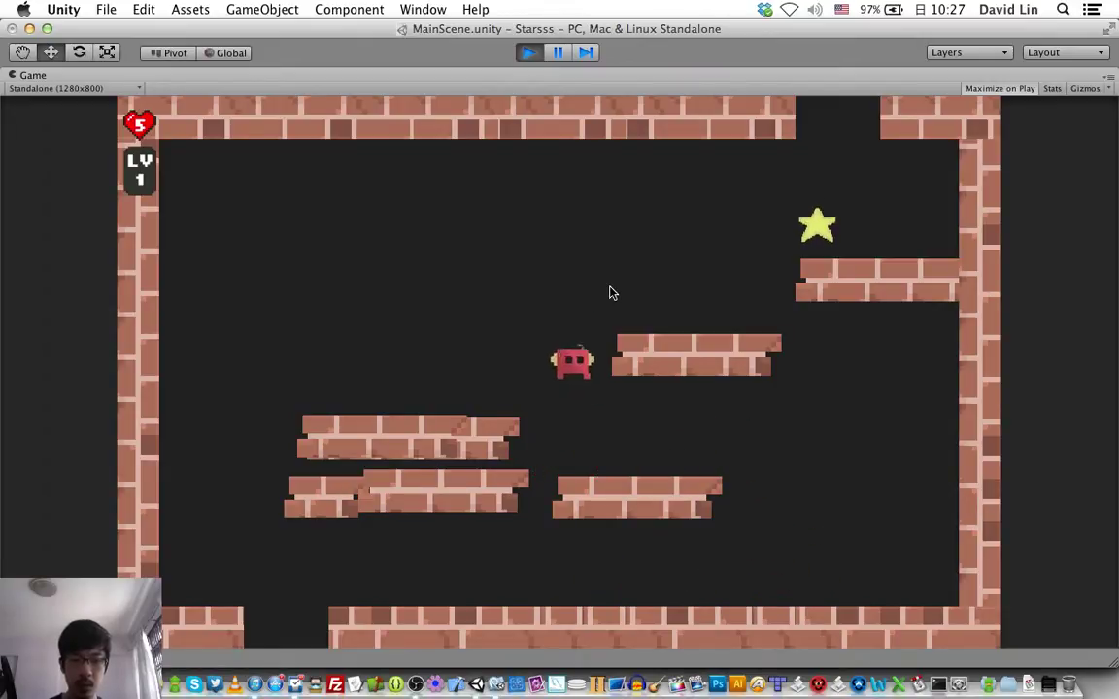
{"action": "key", "text": "Right"}
{"action": "key", "text": "space"}
{"action": "key", "text": "Left"}
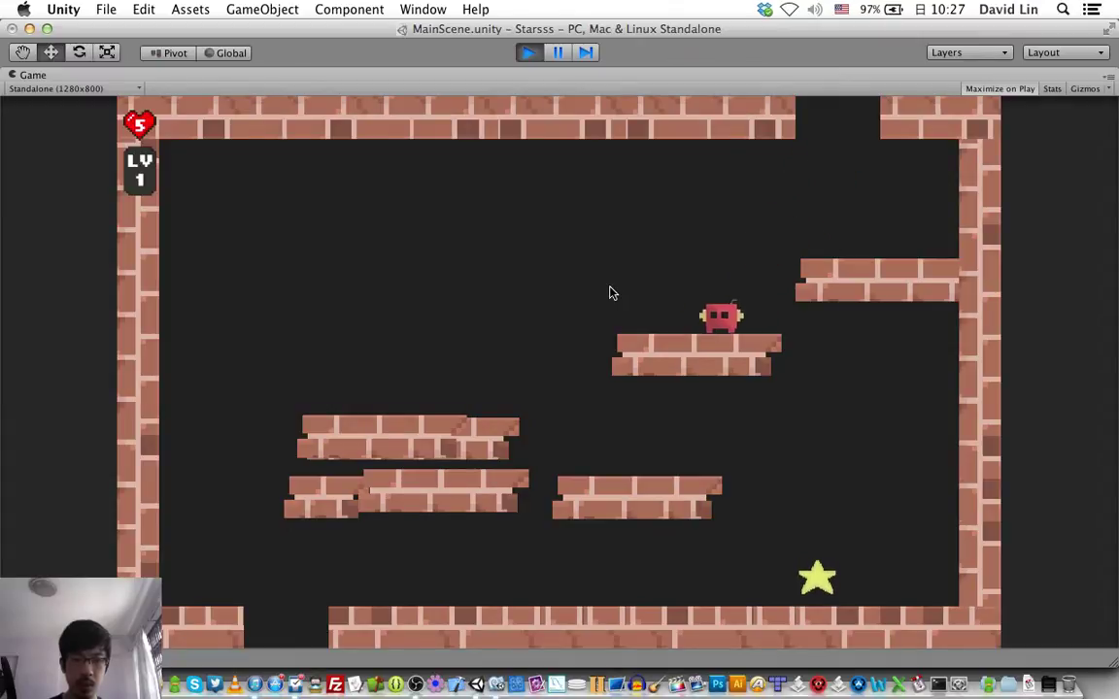
{"action": "key", "text": "Right"}
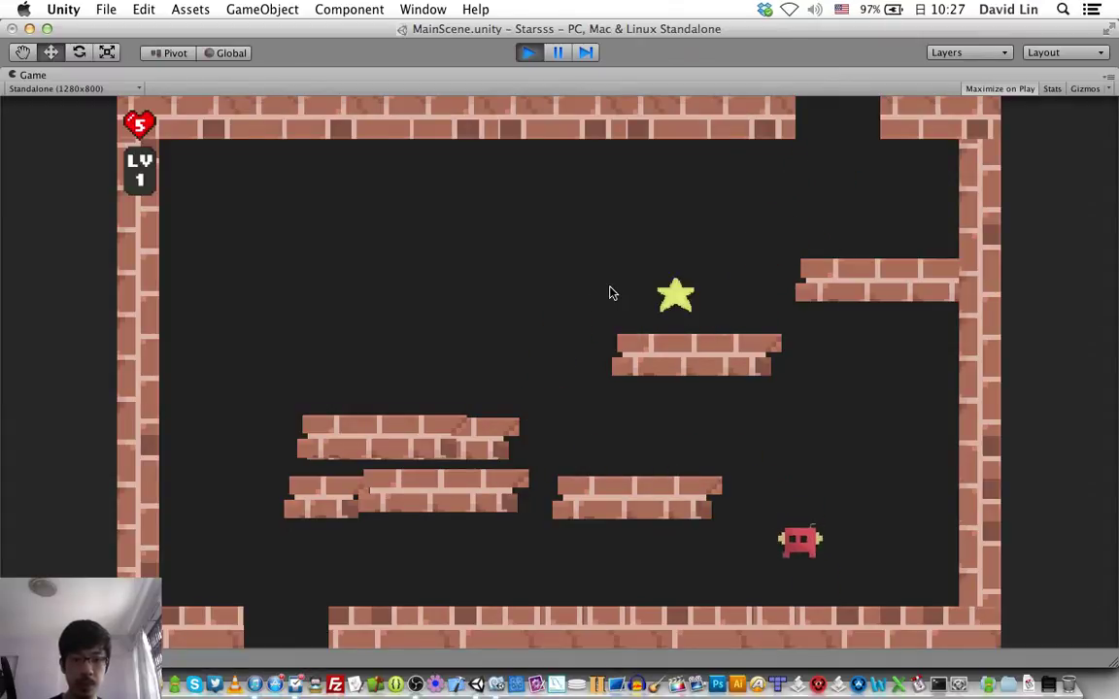
{"action": "key", "text": "Left"}
{"action": "key", "text": "space"}
{"action": "key", "text": "space"}
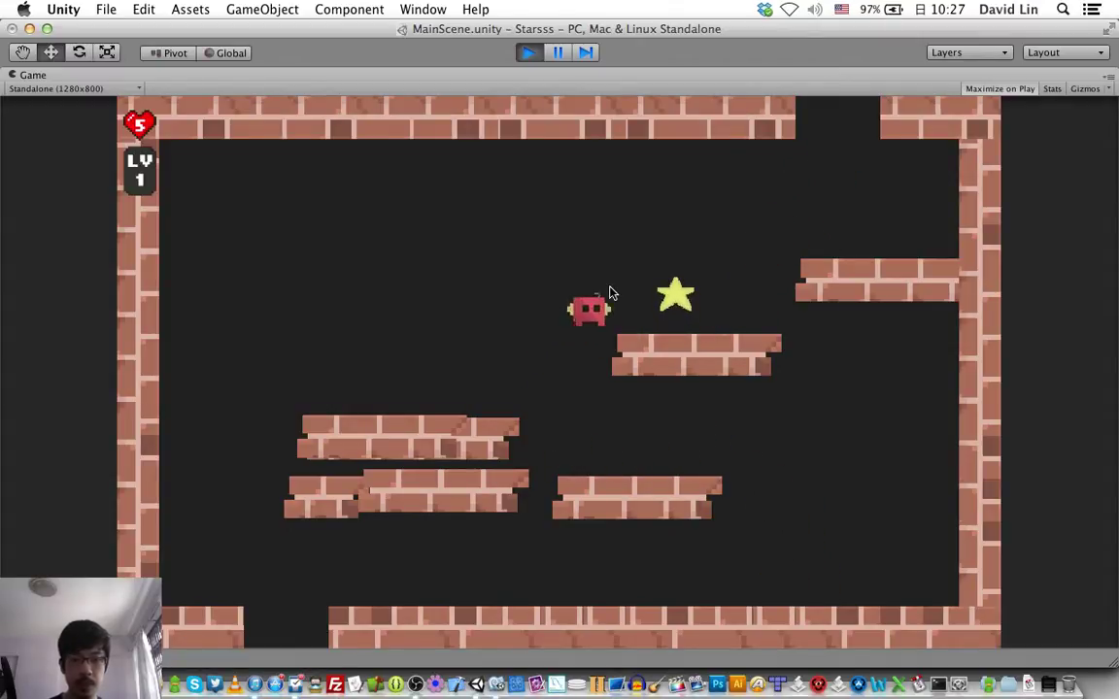
{"action": "key", "text": "Right"}
{"action": "key", "text": "Left"}
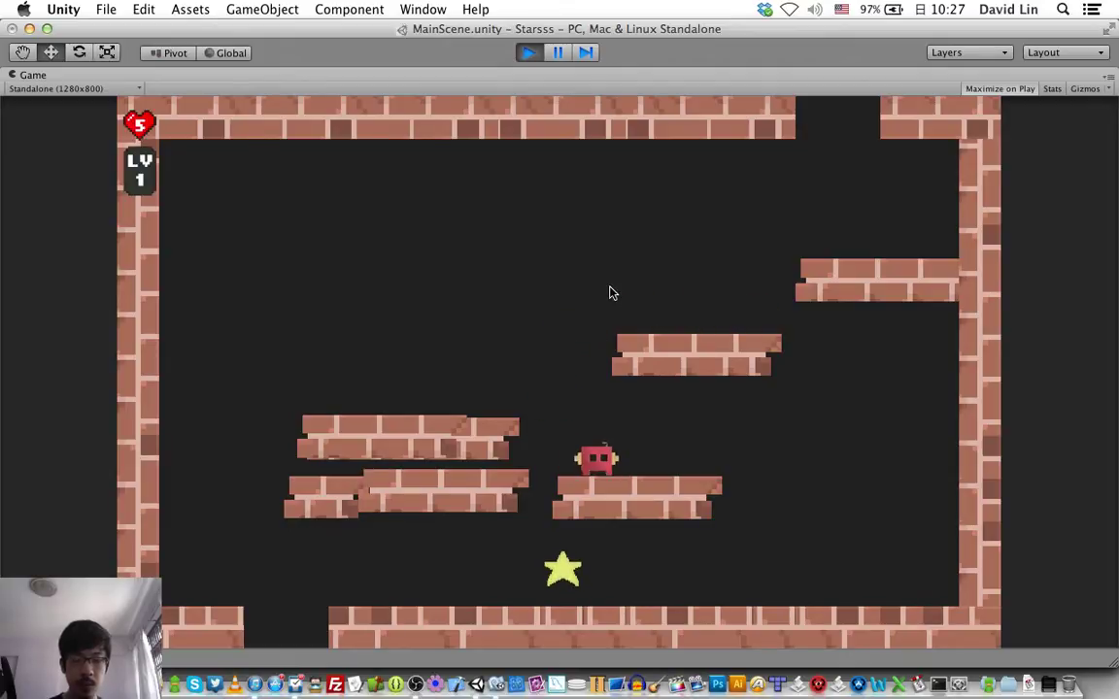
{"action": "key", "text": "Right"}
{"action": "key", "text": "Left"}
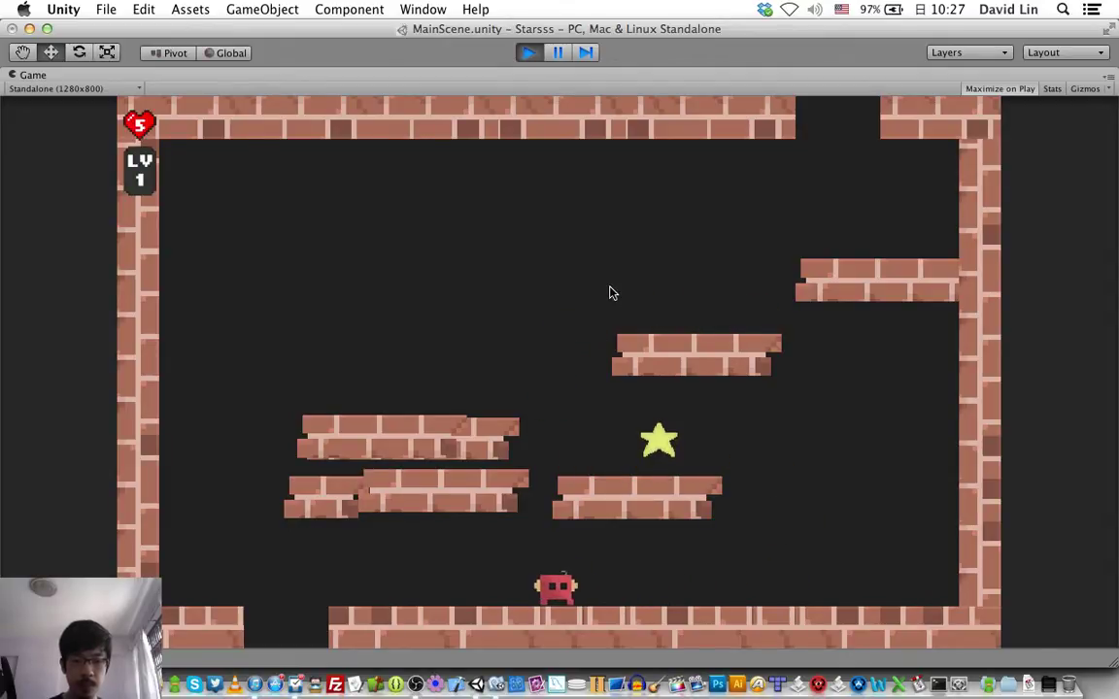
{"action": "key", "text": "Right"}
{"action": "key", "text": "space"}
{"action": "key", "text": "space"}
{"action": "key", "text": "Left"}
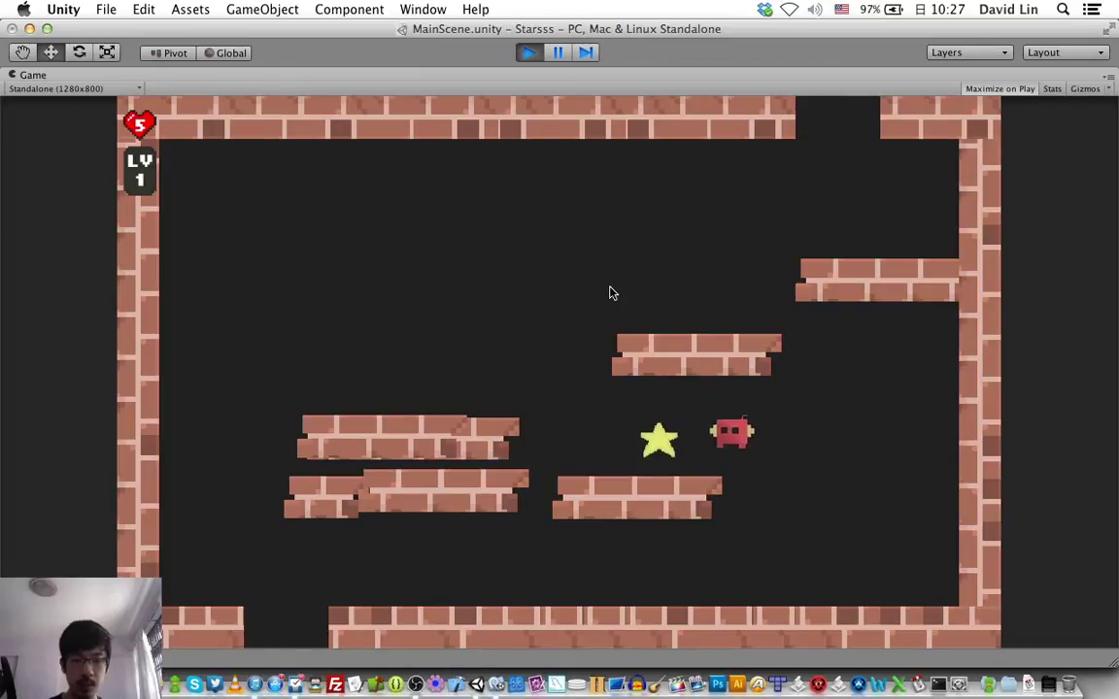
{"action": "key", "text": "Right"}
{"action": "key", "text": "Right"}
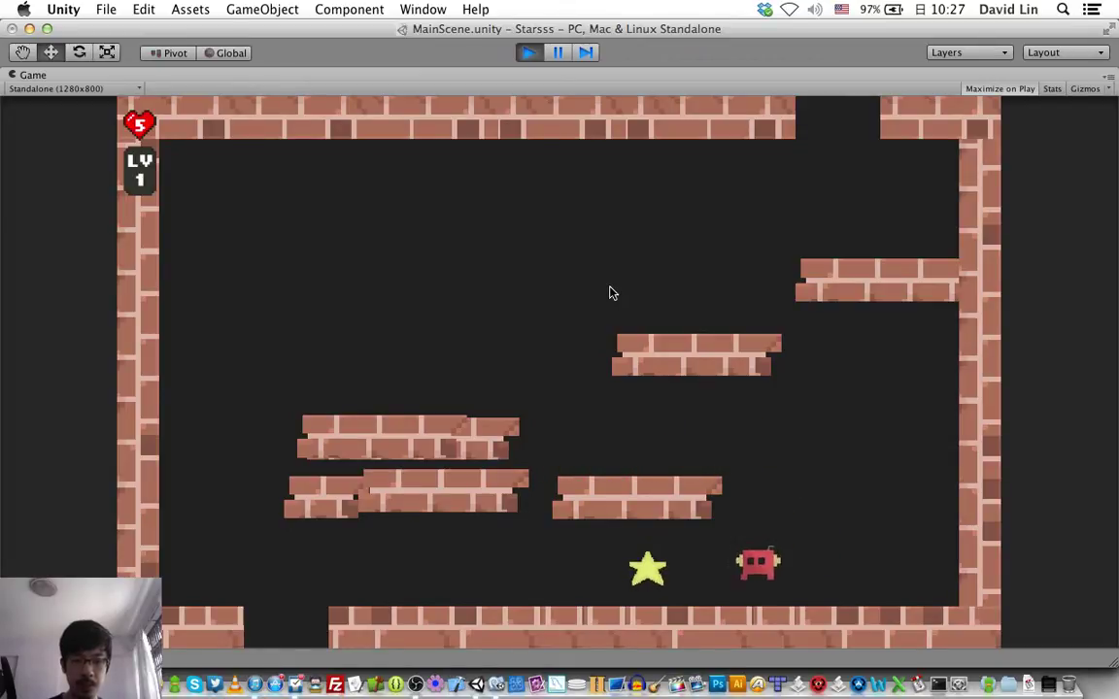
{"action": "key", "text": "Left"}
{"action": "key", "text": "Right"}
{"action": "key", "text": "super+p"}
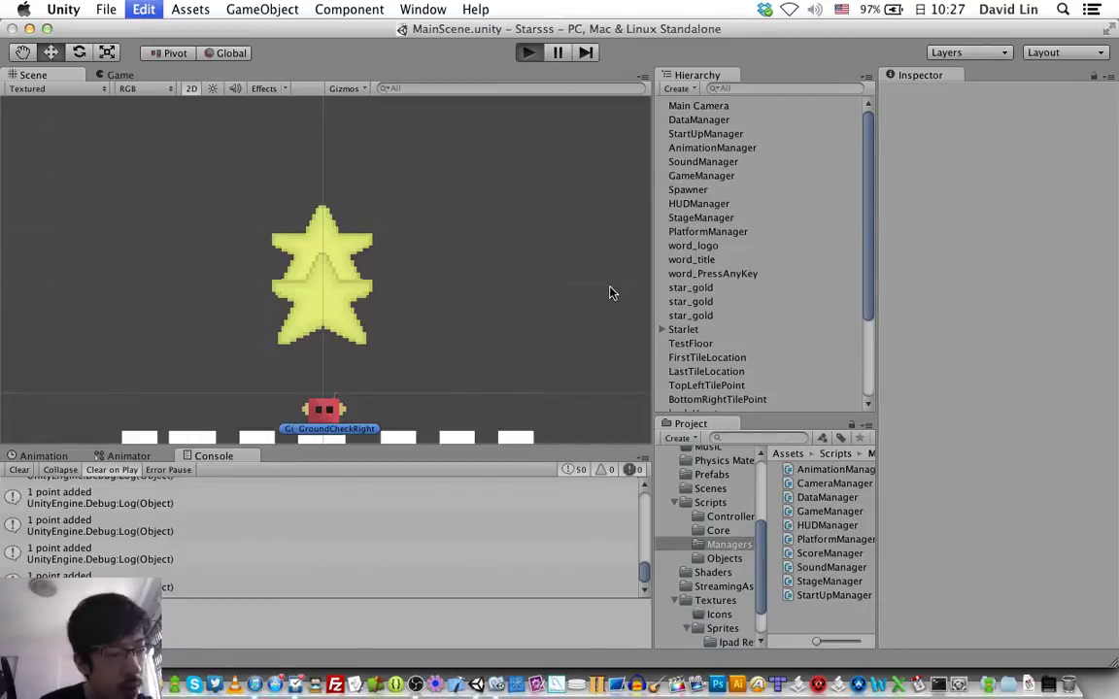
Restart Play mode, get past the title screen, and move the character left across Level 1
{"action": "key", "text": "super+p"}
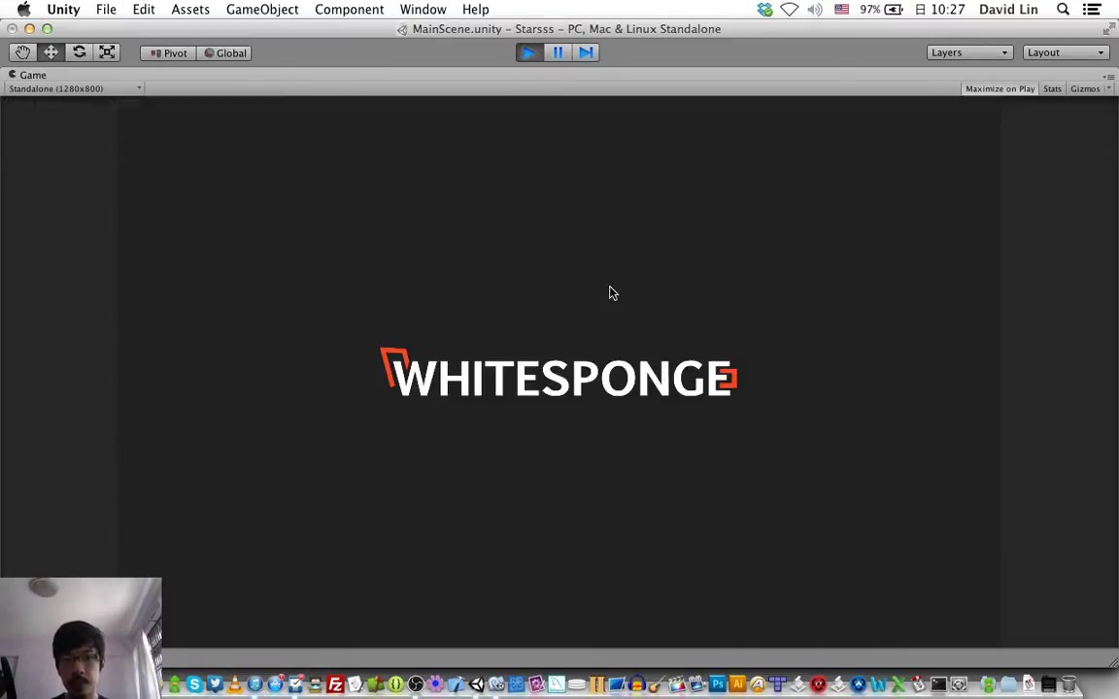
{"action": "key", "text": "space"}
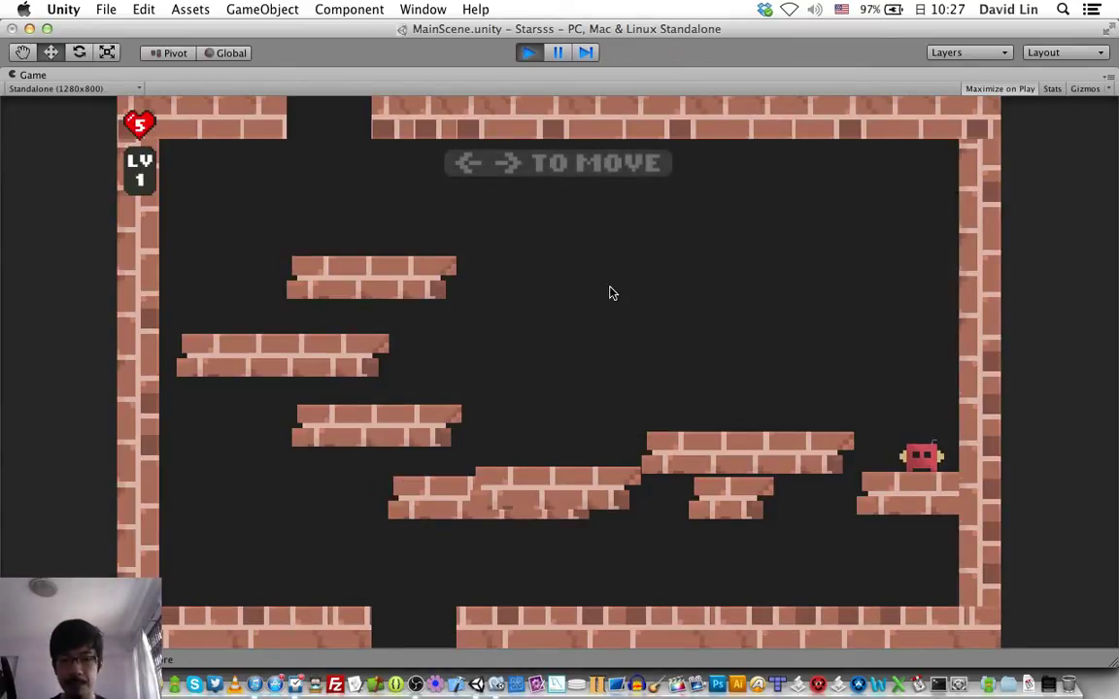
{"action": "key", "text": "space"}
{"action": "key", "text": "Left"}
{"action": "key", "text": "Left"}
{"action": "key", "text": "z"}
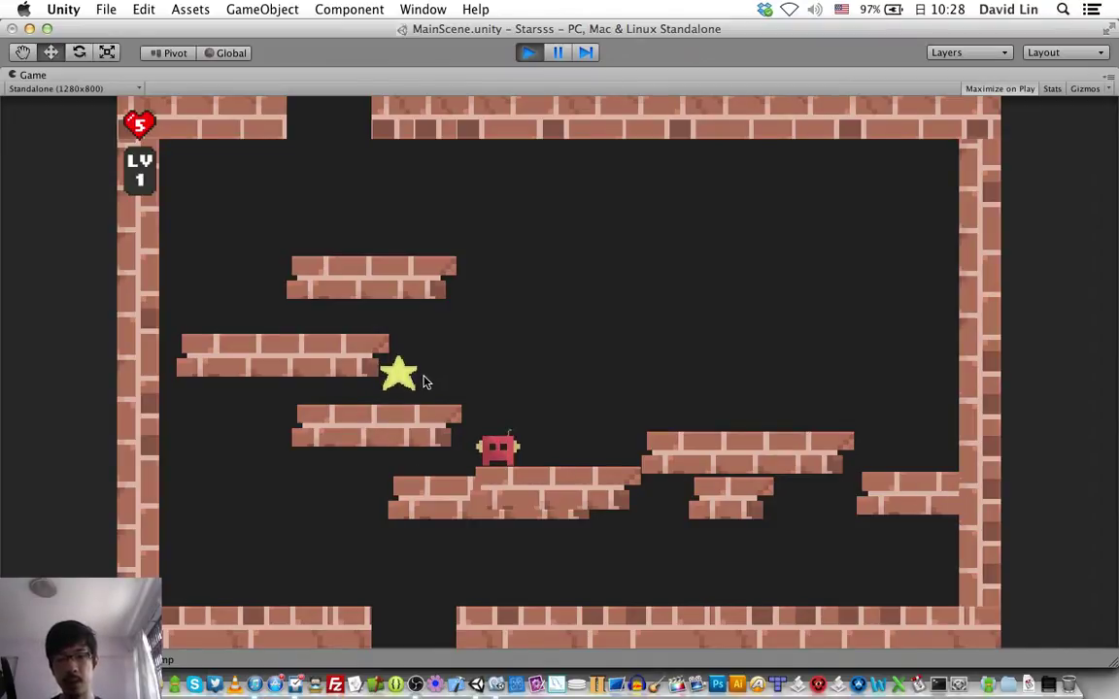
Jump up-left twice to collect two stars, heading back right after each
{"action": "key", "text": "Up"}
{"action": "key", "text": "Left"}
{"action": "key", "text": "Right"}
{"action": "key", "text": "Right"}
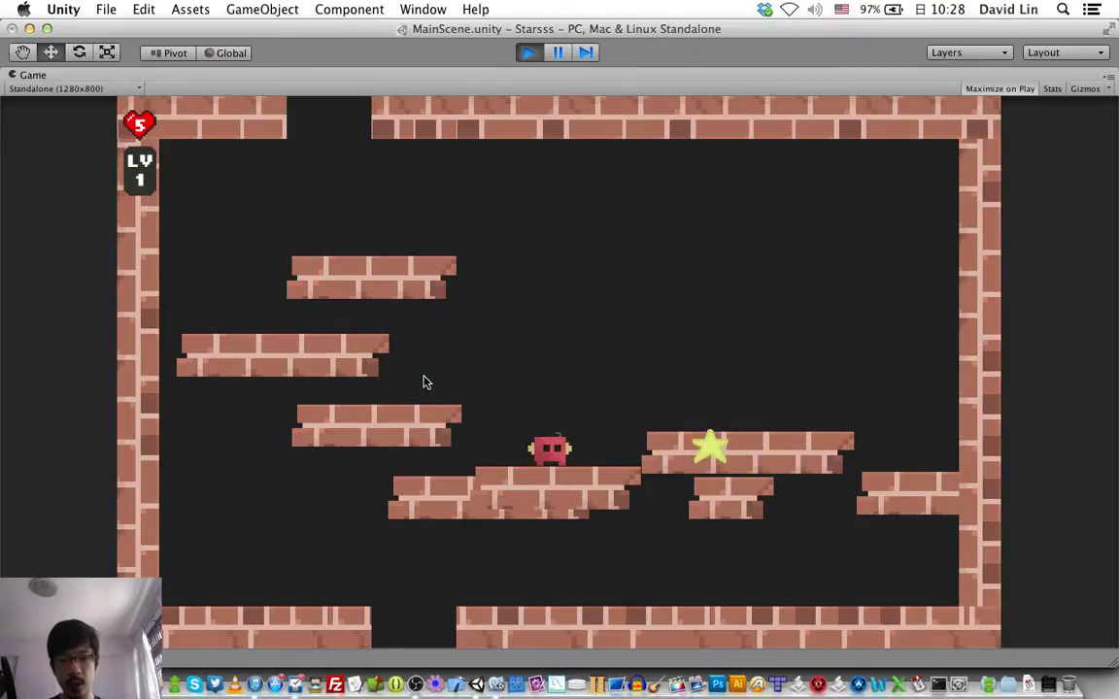
{"action": "key", "text": "Right"}
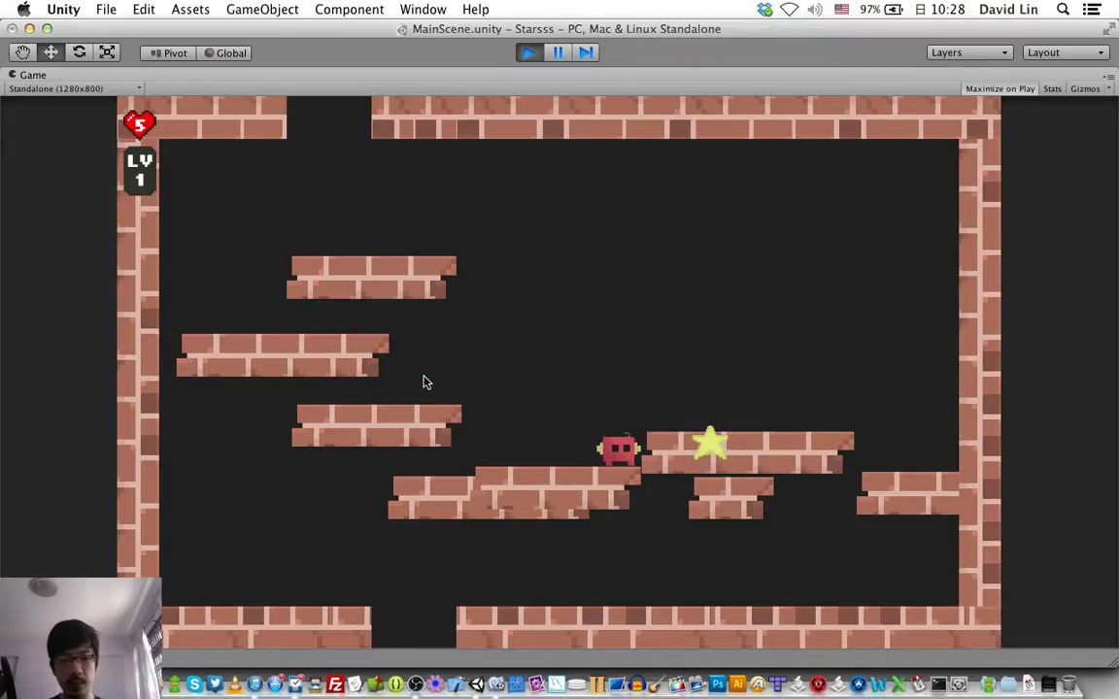
{"action": "key", "text": "Up"}
{"action": "key", "text": "Left"}
{"action": "key", "text": "Right"}
{"action": "key", "text": "Right"}
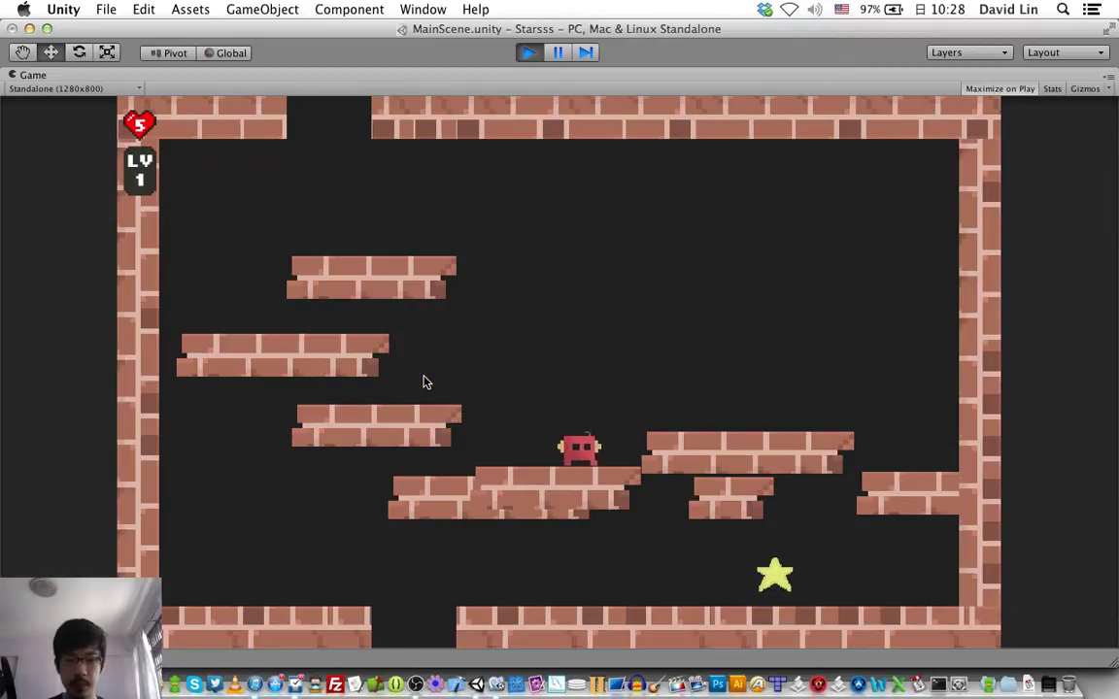
Hop between the right, lower-right and middle platforms to explore the level
{"action": "key", "text": "Up"}
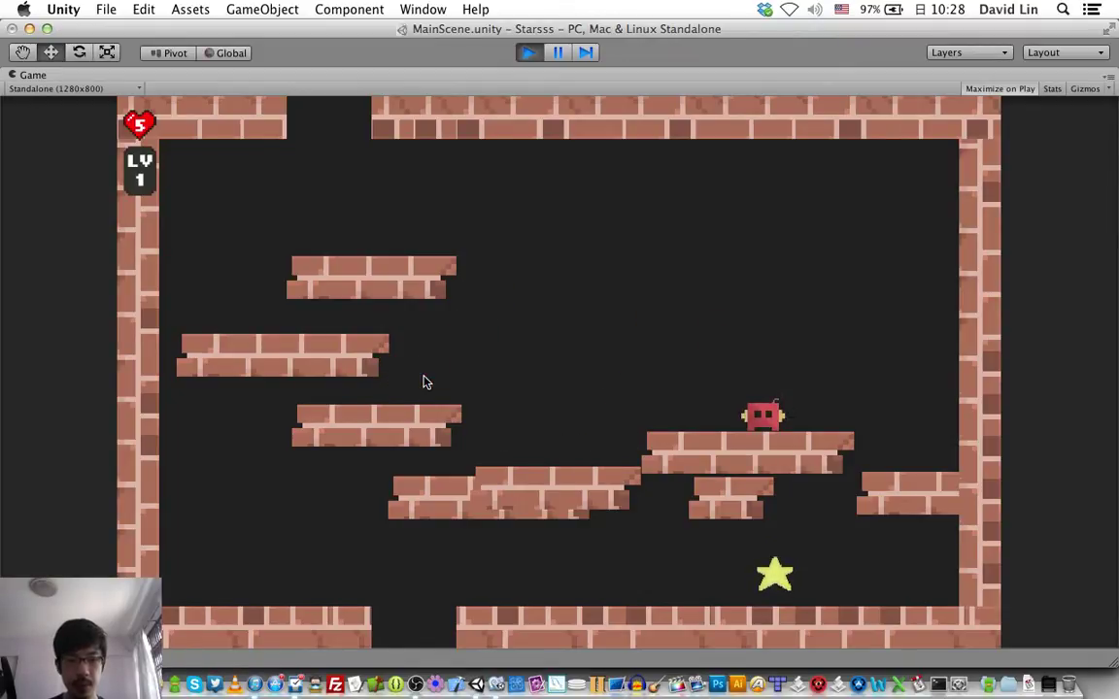
{"action": "key", "text": "Left"}
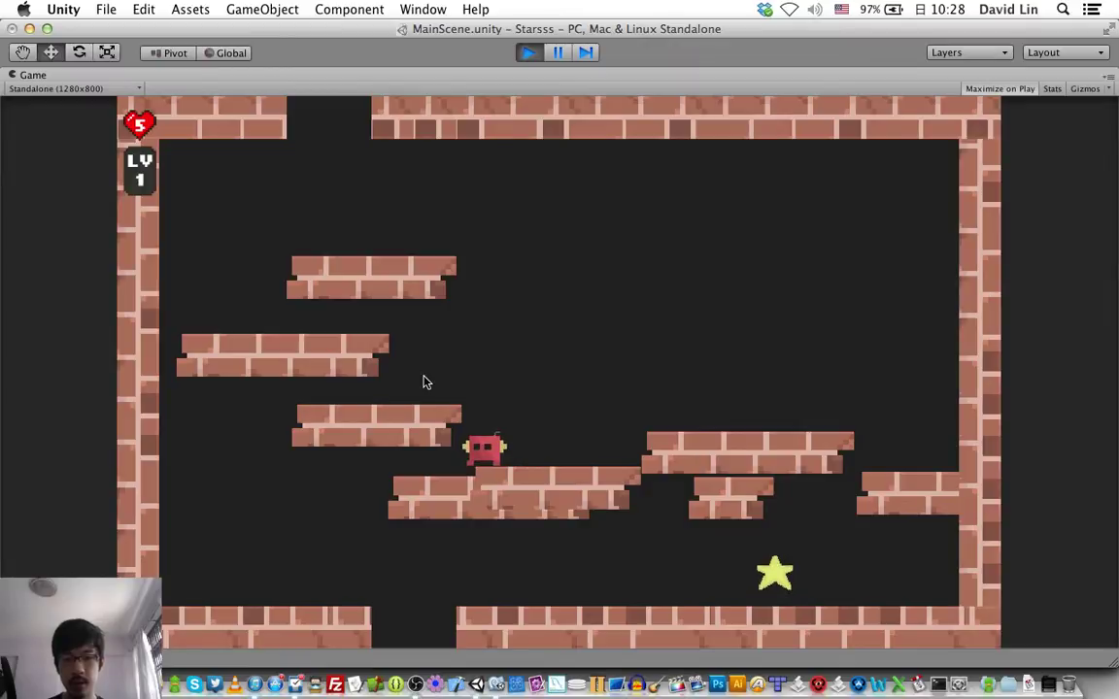
{"action": "key", "text": "Right"}
{"action": "key", "text": "Up"}
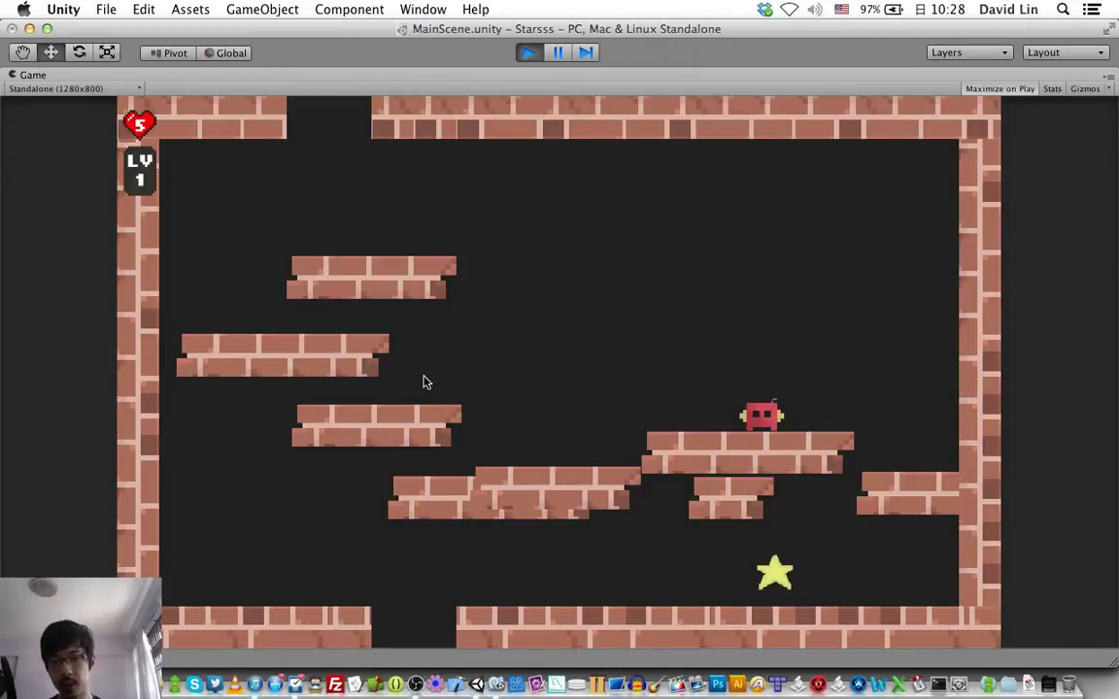
{"action": "key", "text": "Right"}
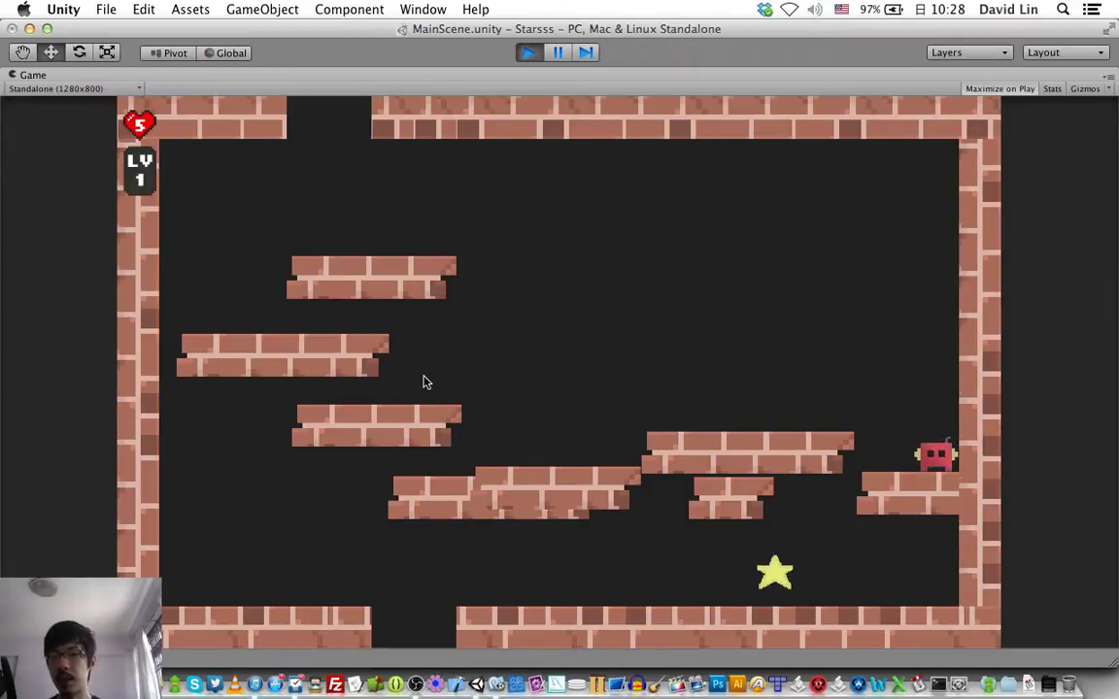
{"action": "key", "text": "Left"}
{"action": "key", "text": "Up"}
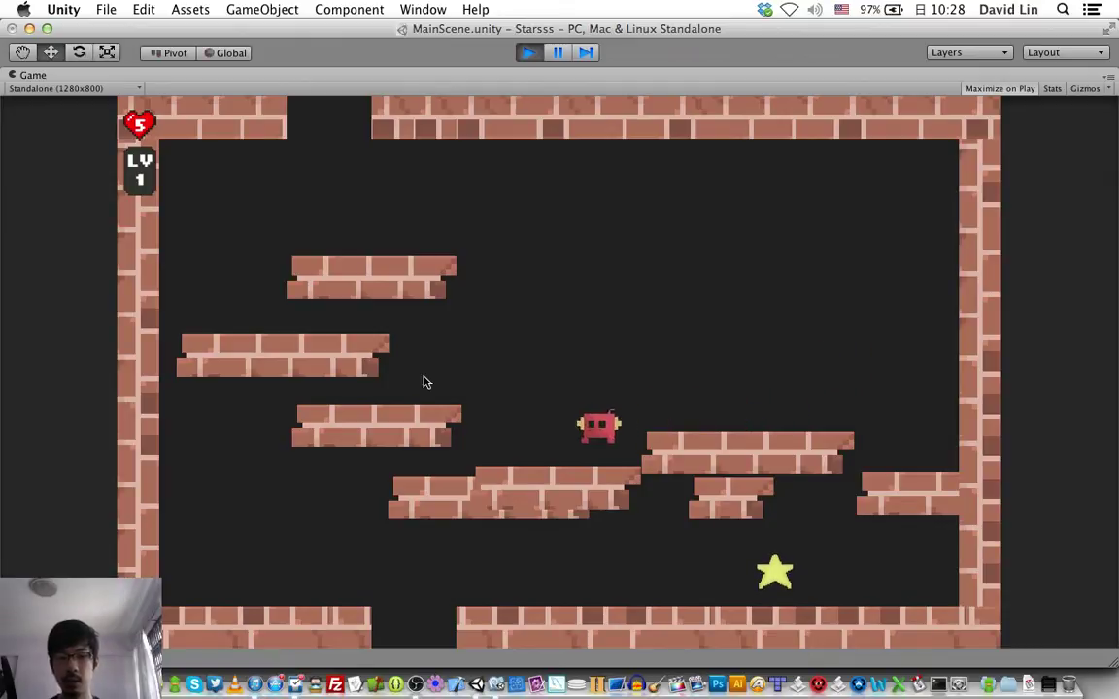
{"action": "key", "text": "Right"}
{"action": "key", "text": "Up"}
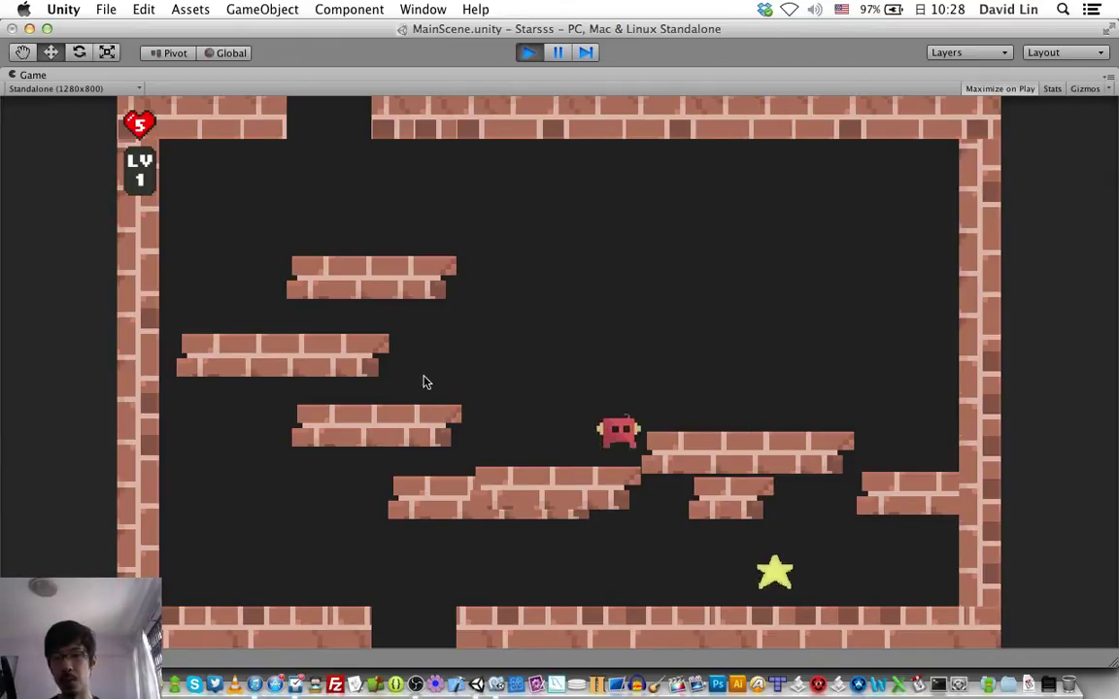
{"action": "key", "text": "Left"}
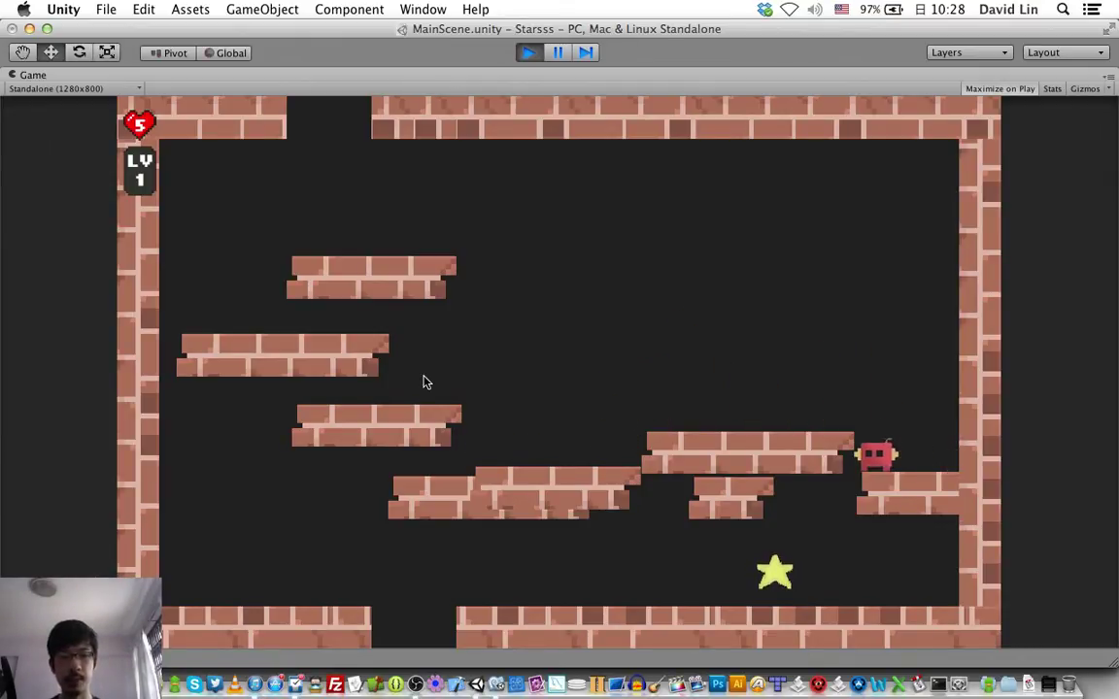
{"action": "key", "text": "Left"}
{"action": "key", "text": "Up"}
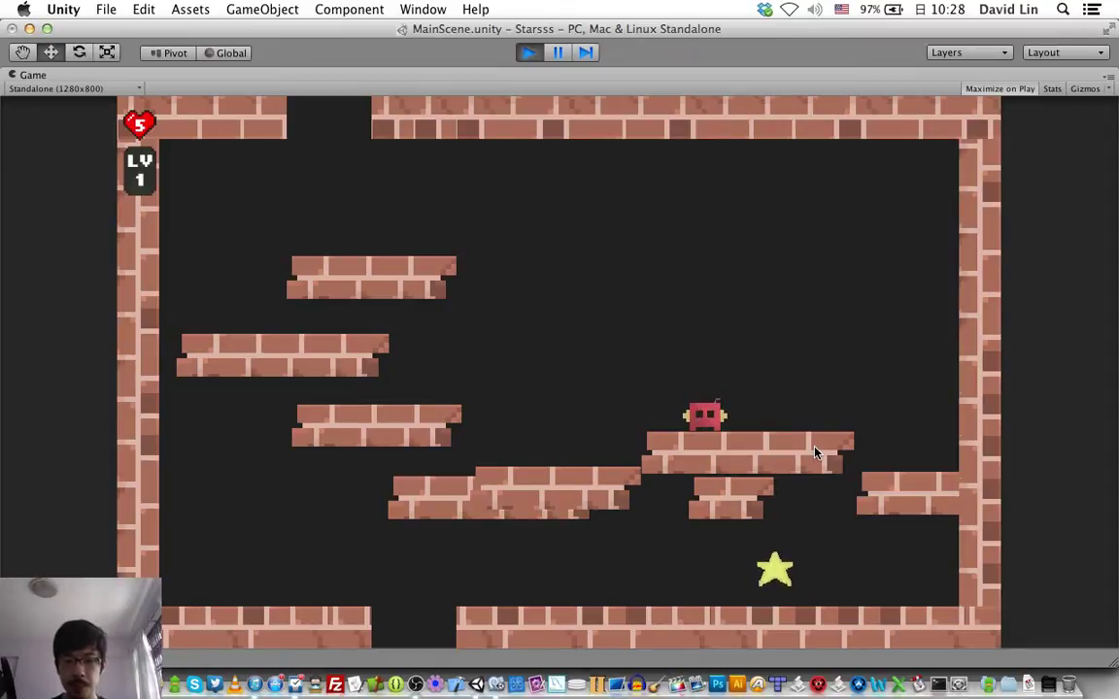
Stop the game and switch through the browser to the MonoDevelop code editor
{"action": "key", "text": "super+p"}
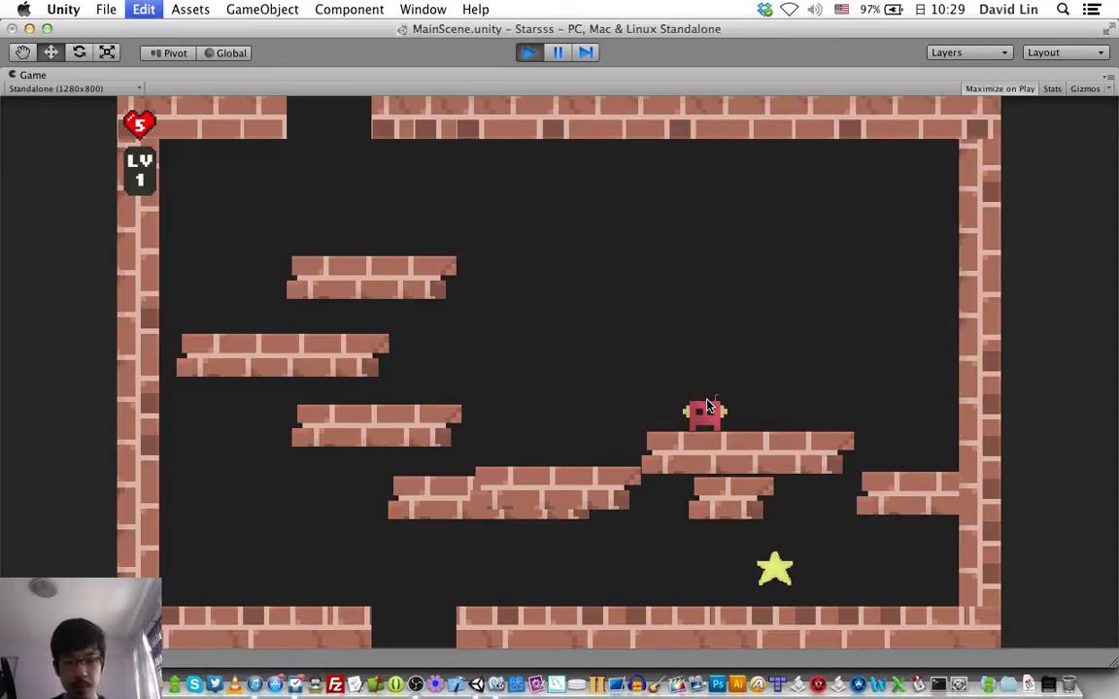
{"action": "key", "text": "super+Tab"}
{"action": "key", "text": "super+Tab"}
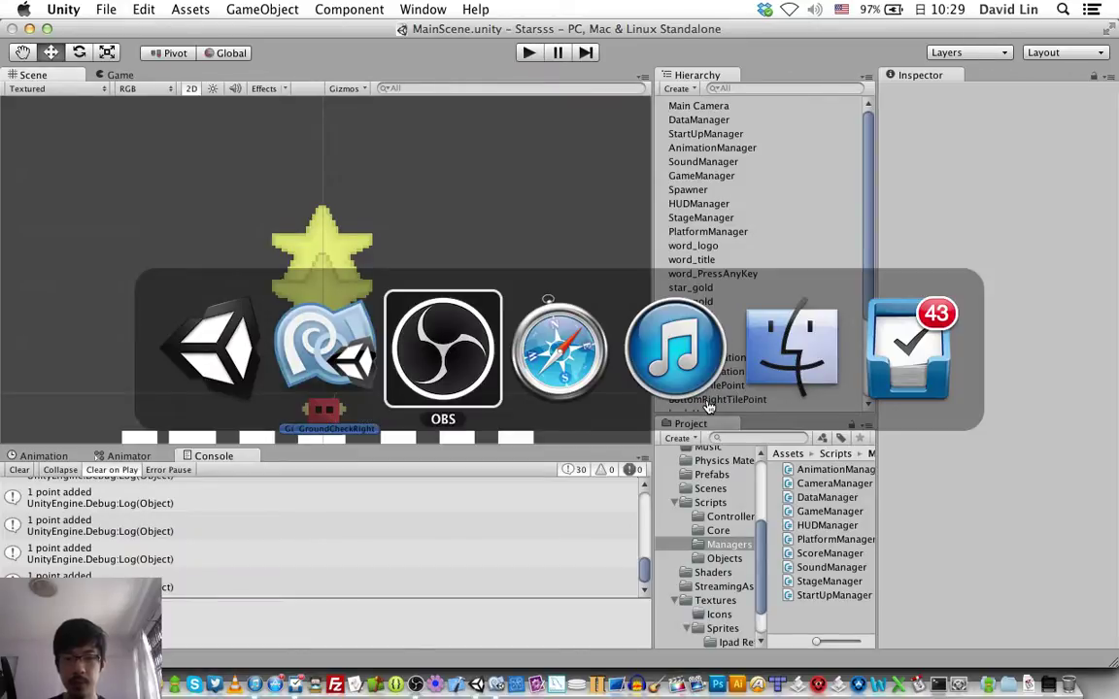
{"action": "key", "text": "super+Tab"}
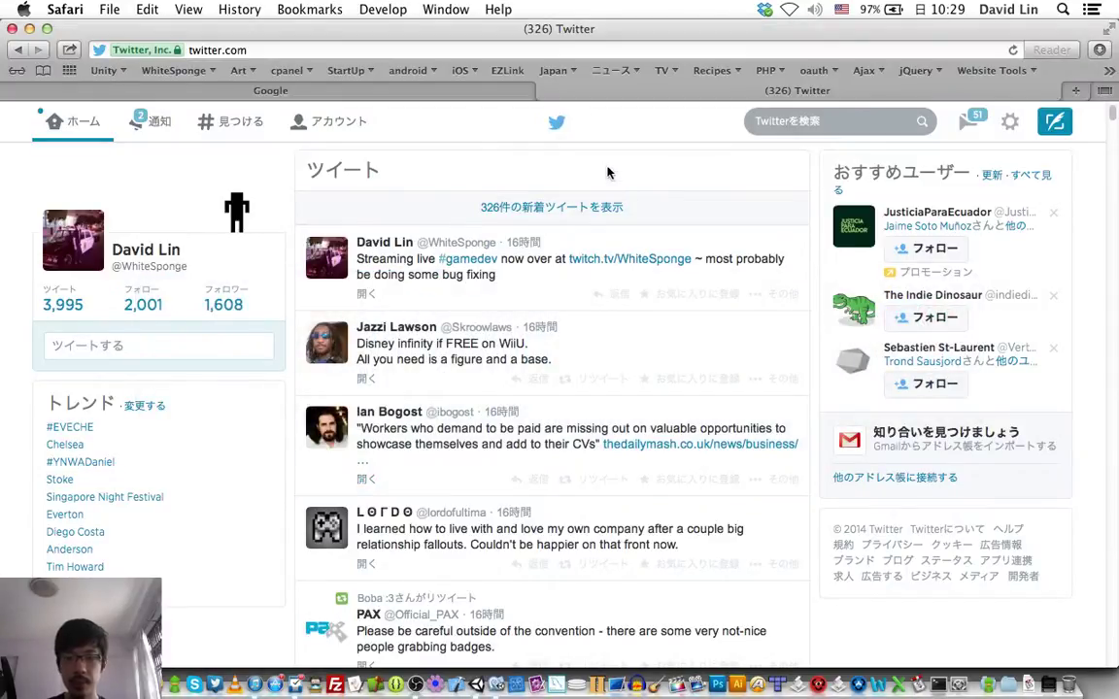
{"action": "key", "text": "super+Tab"}
{"action": "key", "text": "super+Tab"}
{"action": "key", "text": "super+Tab"}
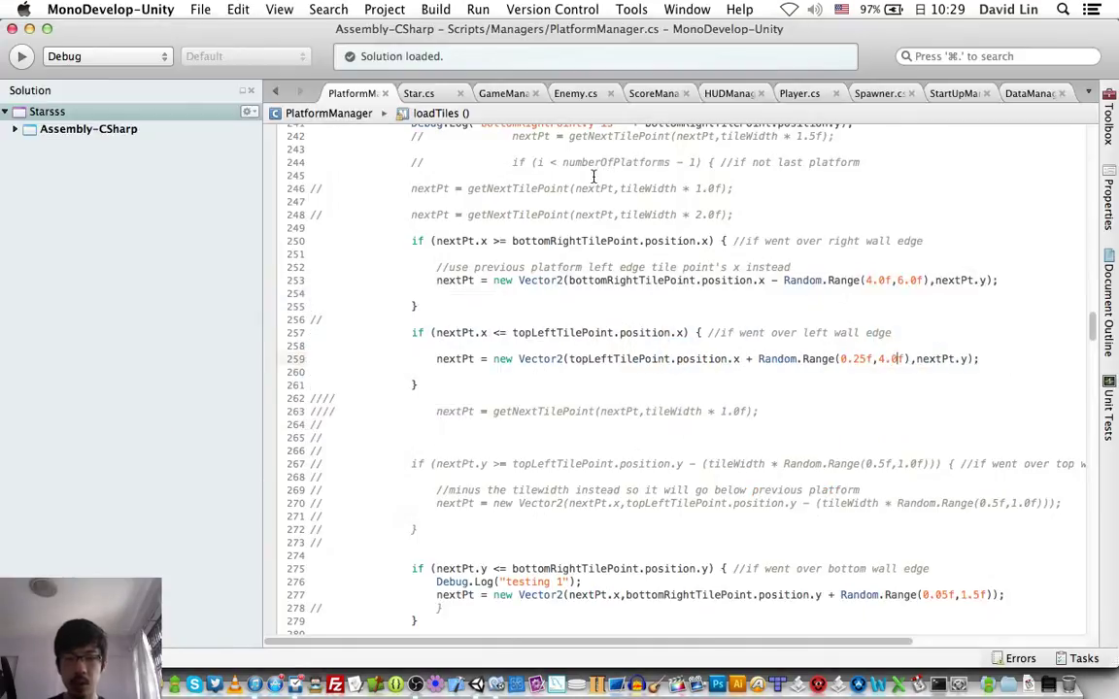
Change Random.Range(7, 10) to (5, 8) on line 183, save, and return to Unity
{"action": "scroll", "coordinate": [547, 210], "scroll_direction": "up", "scroll_amount": 8}
{"action": "scroll", "coordinate": [547, 210], "scroll_direction": "up", "scroll_amount": 4}
{"action": "scroll", "coordinate": [547, 210], "scroll_direction": "up", "scroll_amount": 2}
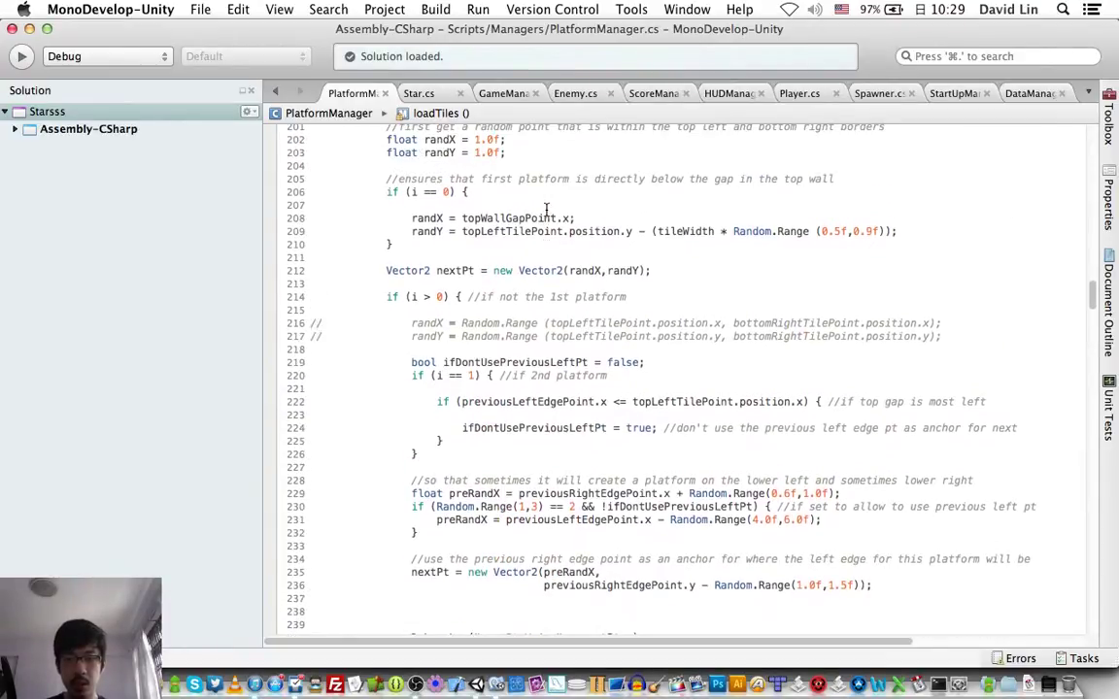
{"action": "scroll", "coordinate": [547, 210], "scroll_direction": "up", "scroll_amount": 3}
{"action": "scroll", "coordinate": [547, 210], "scroll_direction": "up", "scroll_amount": 5}
{"action": "scroll", "coordinate": [547, 210], "scroll_direction": "up", "scroll_amount": 3}
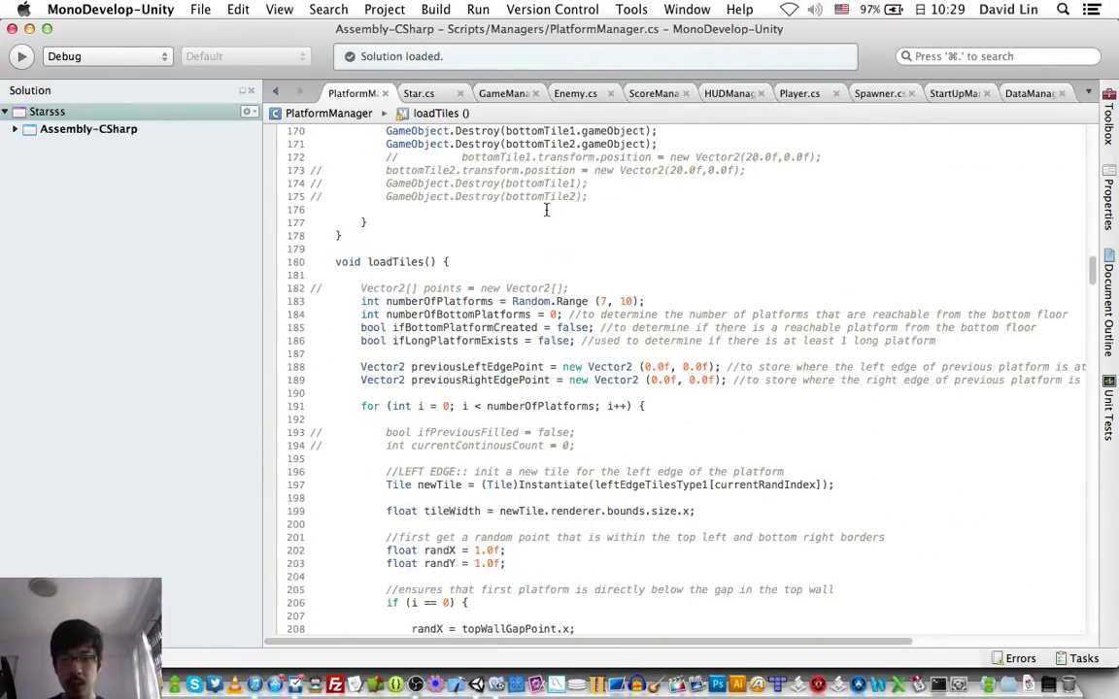
{"action": "scroll", "coordinate": [547, 210], "scroll_direction": "down", "scroll_amount": 7}
{"action": "scroll", "coordinate": [546, 209], "scroll_direction": "up", "scroll_amount": 3}
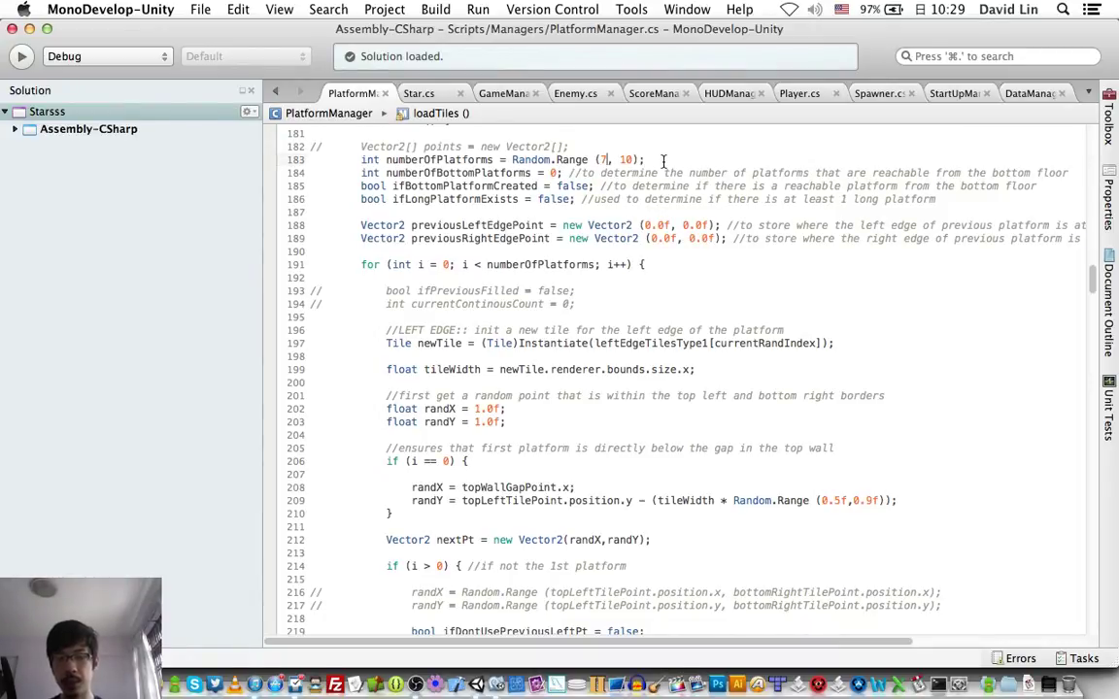
{"action": "key", "text": "BackSpace"}
{"action": "type", "text": "5"}
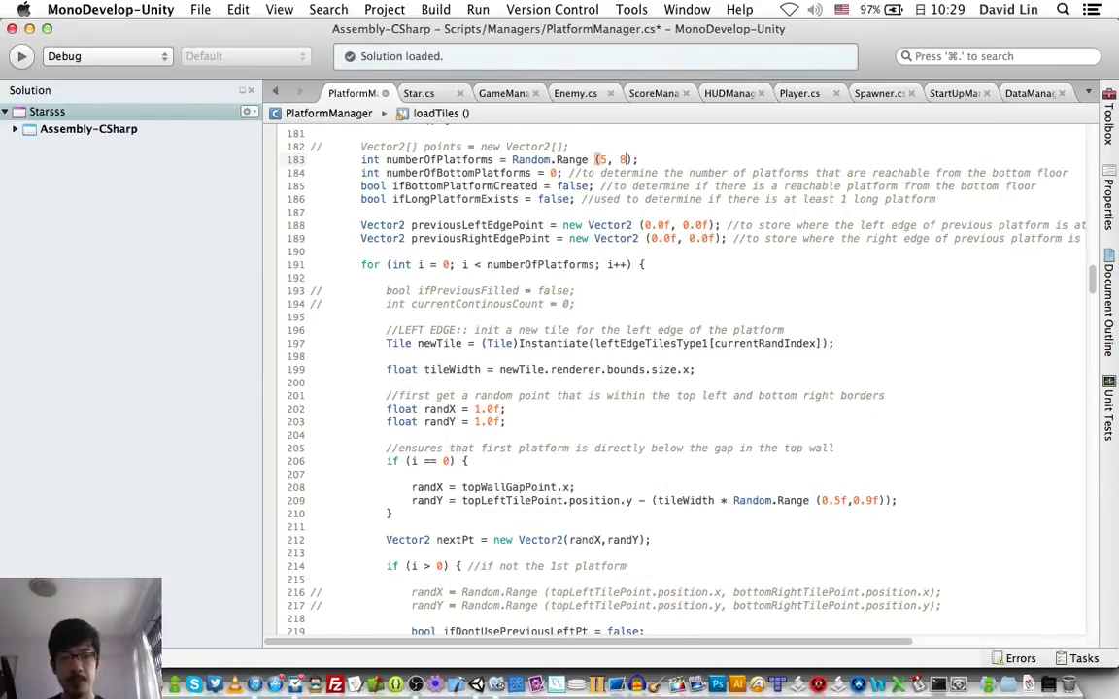
{"action": "key", "text": "super+s"}
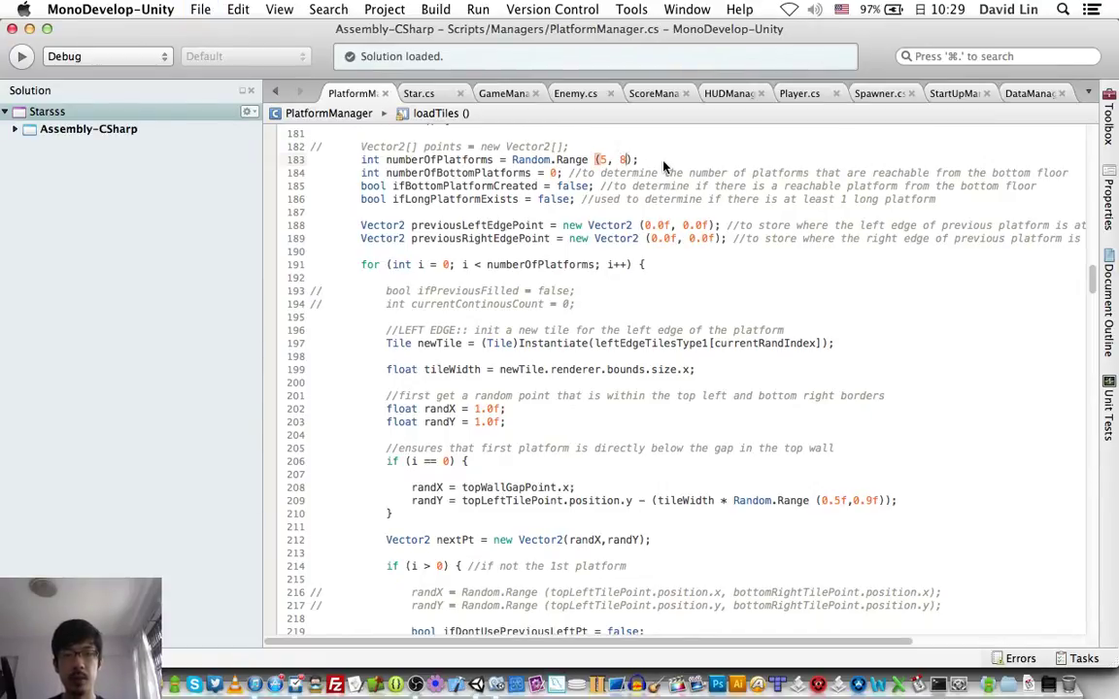
{"action": "key", "text": "super+Tab"}
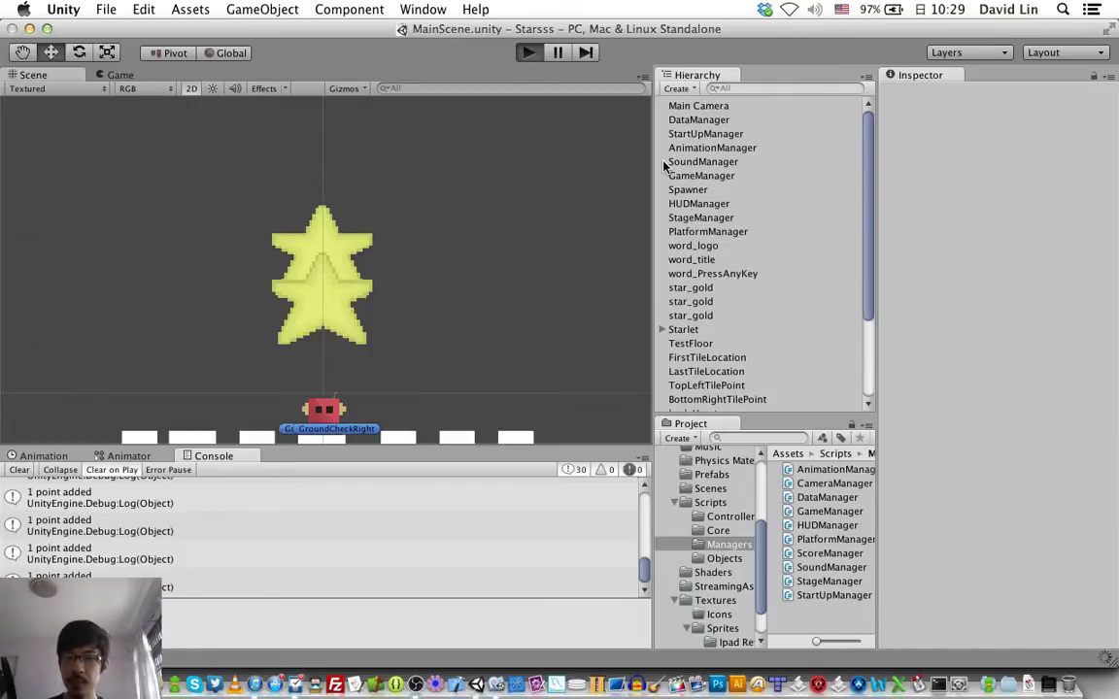
Run the game, briefly test Level 1's smaller layout, then stop and rerun it
{"action": "key", "text": "super+p"}
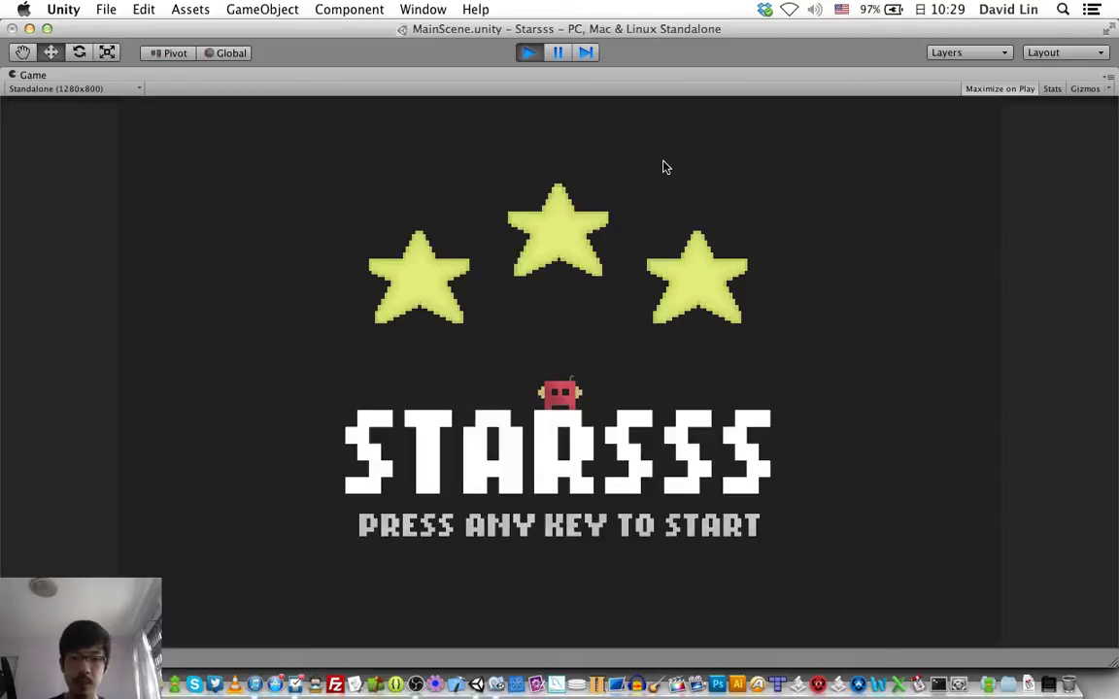
{"action": "key", "text": "space"}
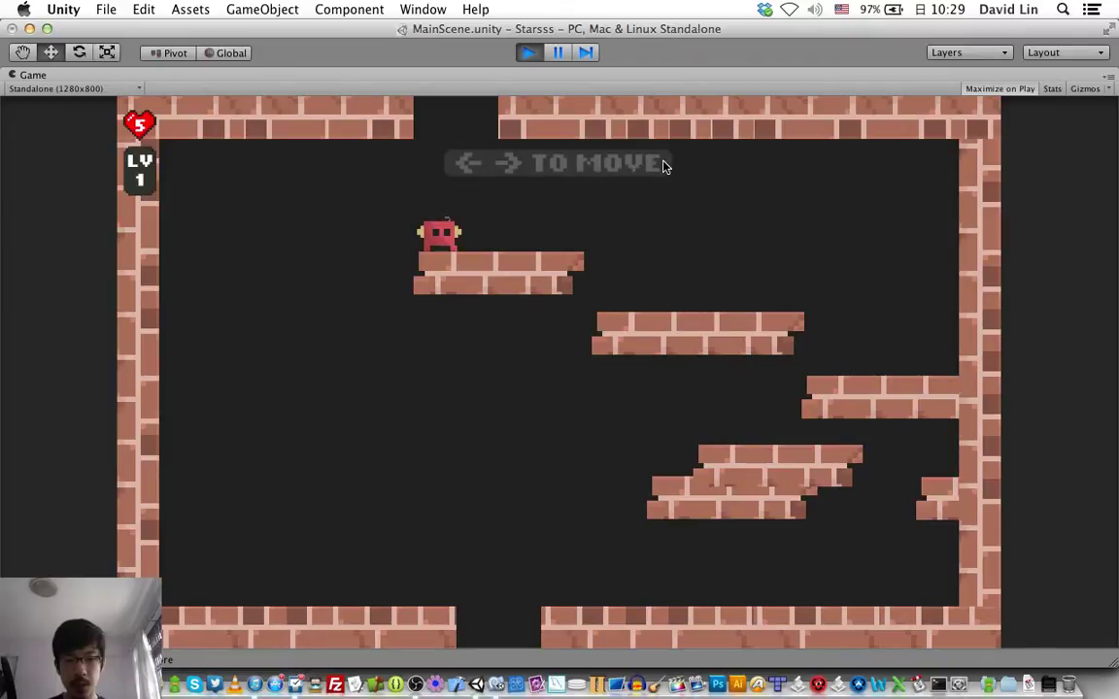
{"action": "key", "text": "Right"}
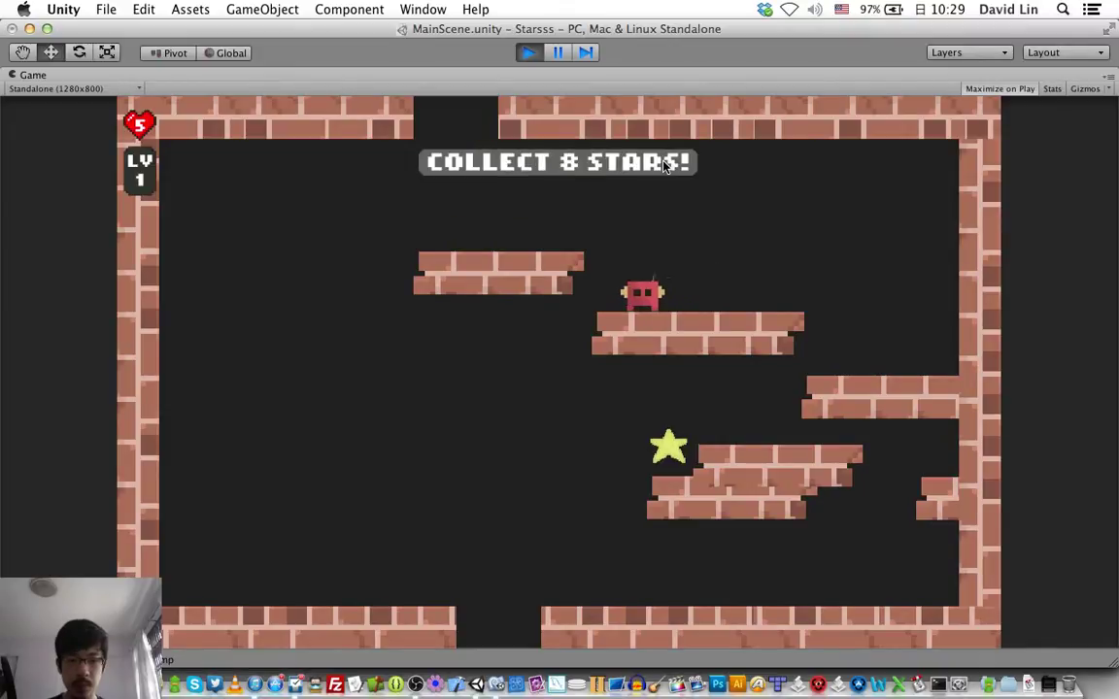
{"action": "key", "text": "Up"}
{"action": "key", "text": "Left"}
{"action": "key", "text": "Right"}
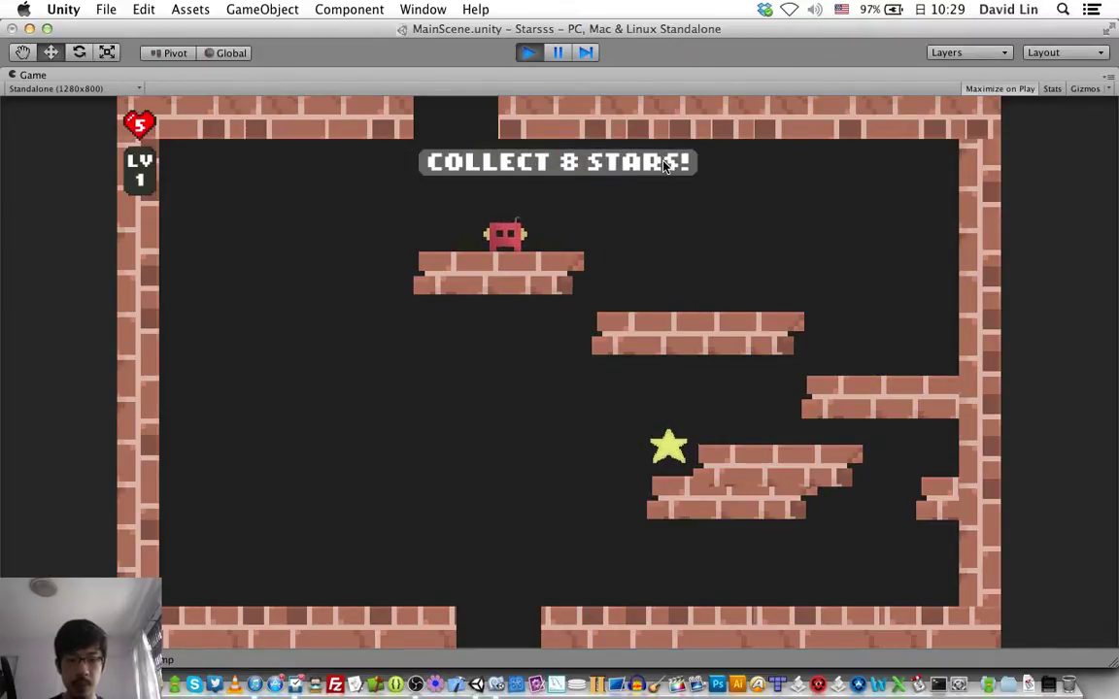
{"action": "key", "text": "super+p"}
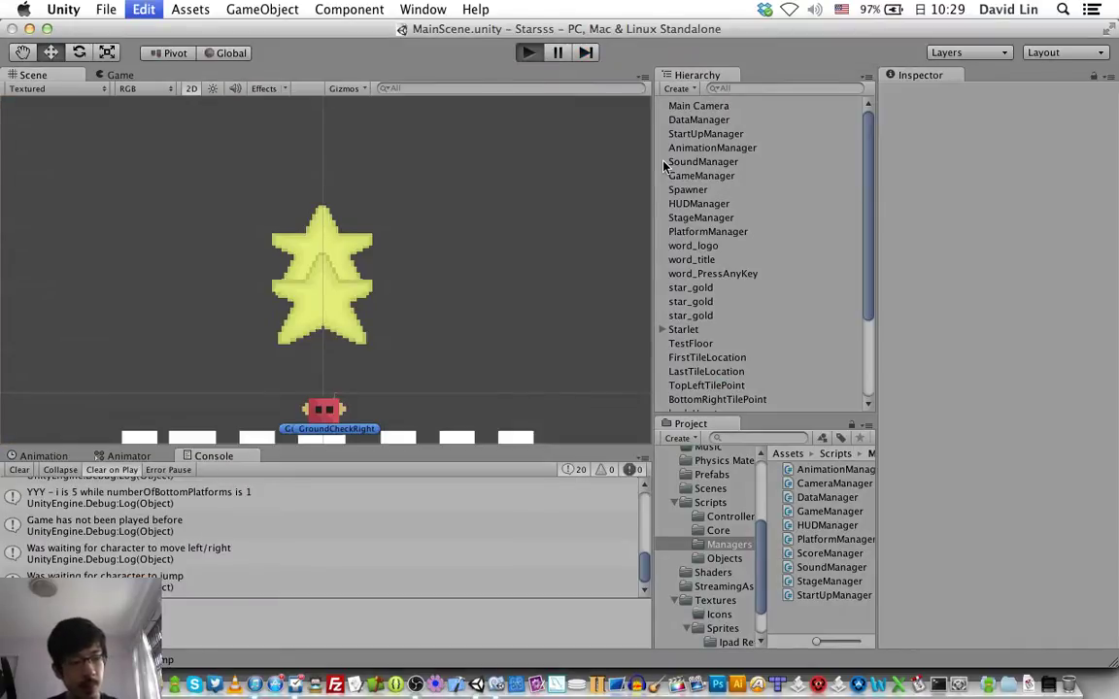
{"action": "key", "text": "super+p"}
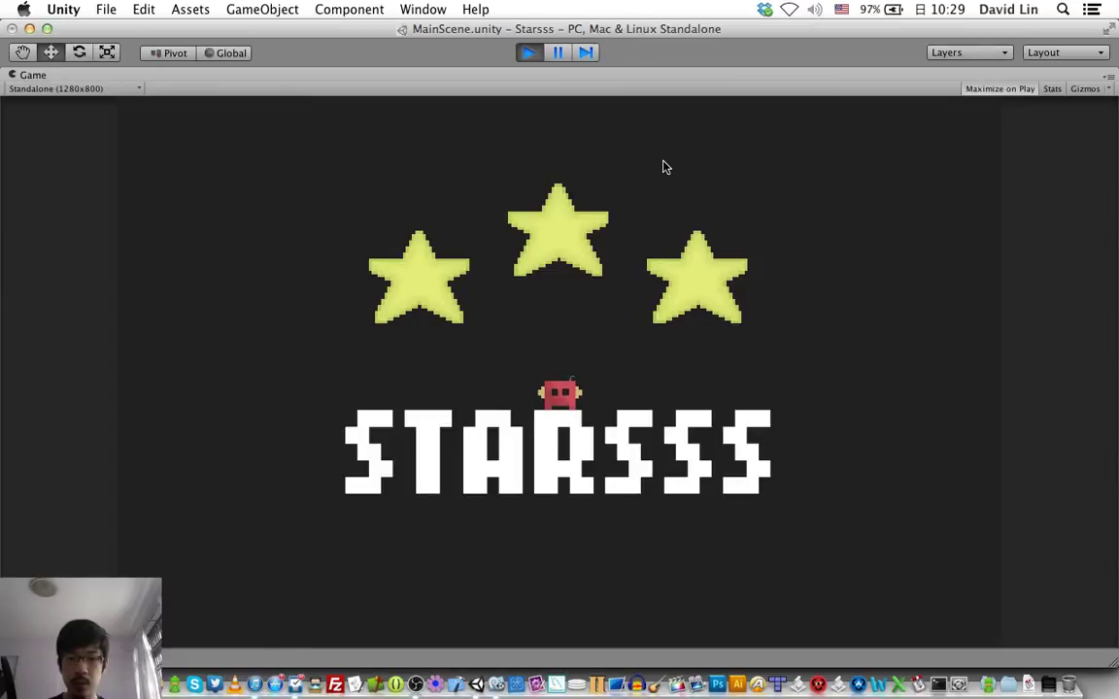
Start Level 1 and jump between the lower-right, middle and upper platforms
{"action": "key", "text": "space"}
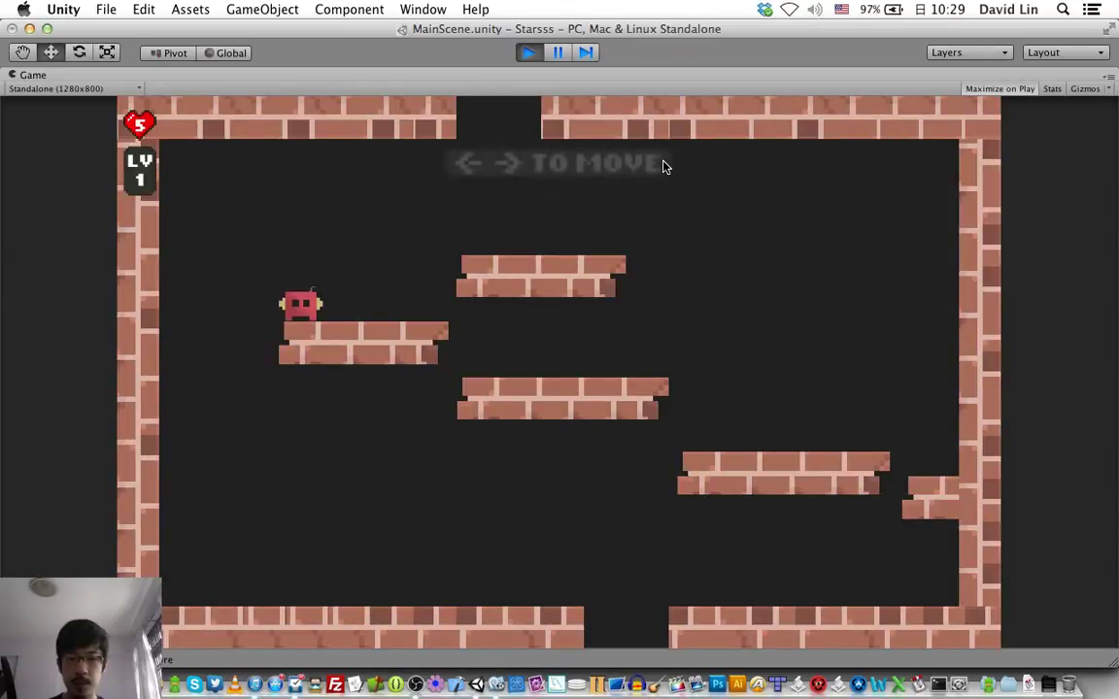
{"action": "key", "text": "Right"}
{"action": "key", "text": "Up"}
{"action": "key", "text": "Right"}
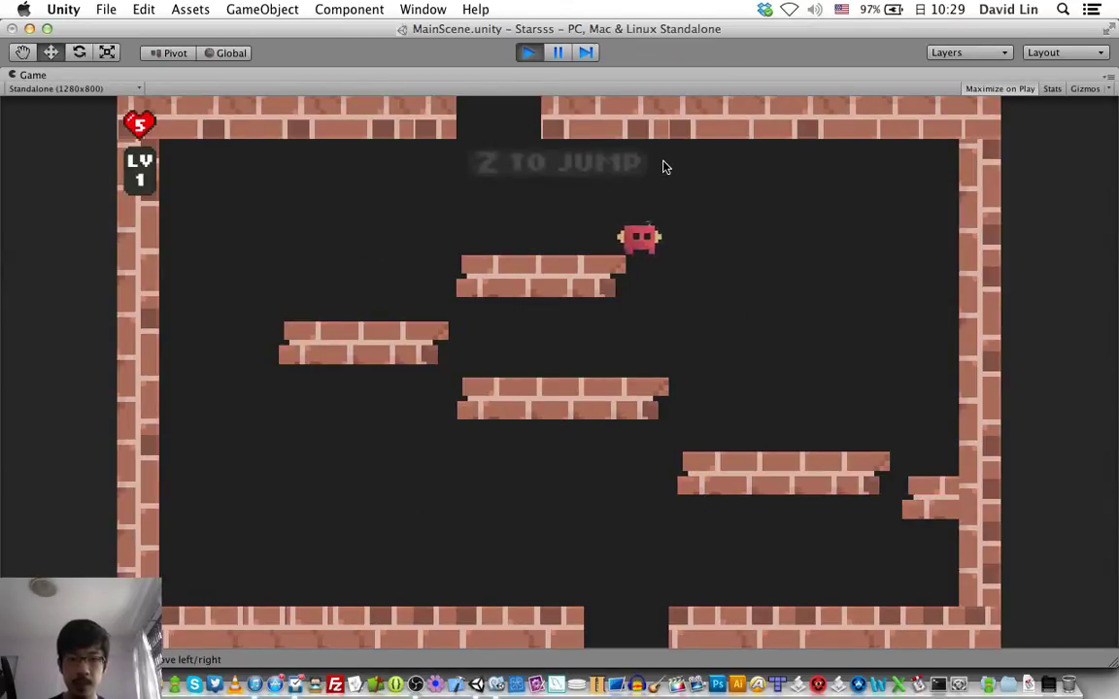
{"action": "key", "text": "z"}
{"action": "key", "text": "Left"}
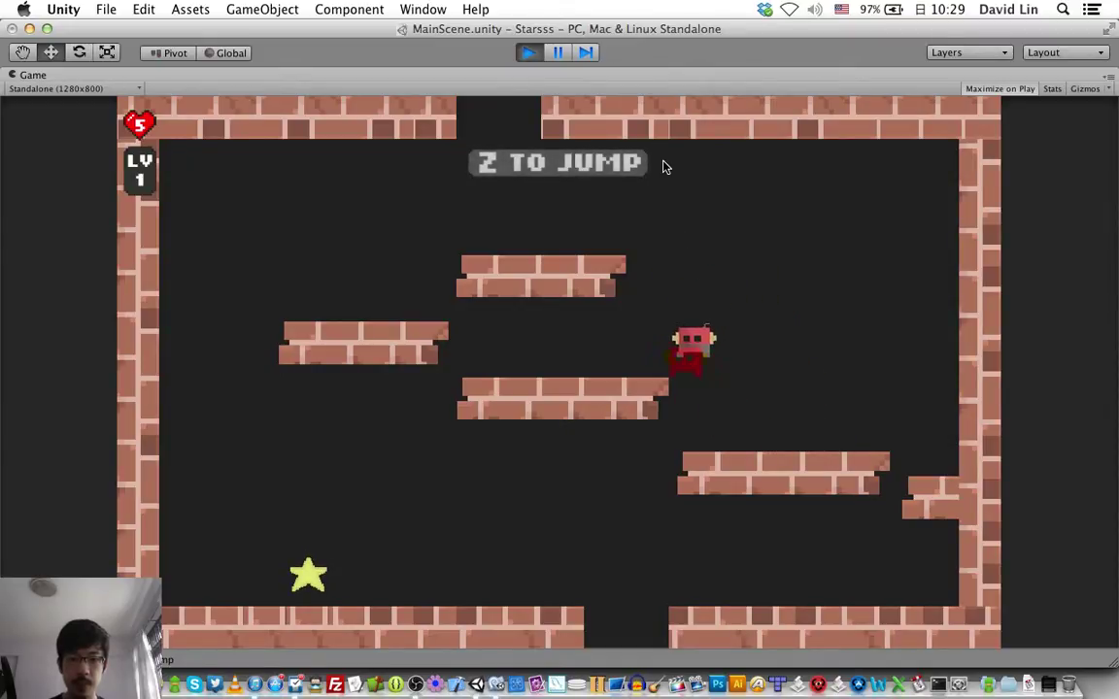
{"action": "key", "text": "Right"}
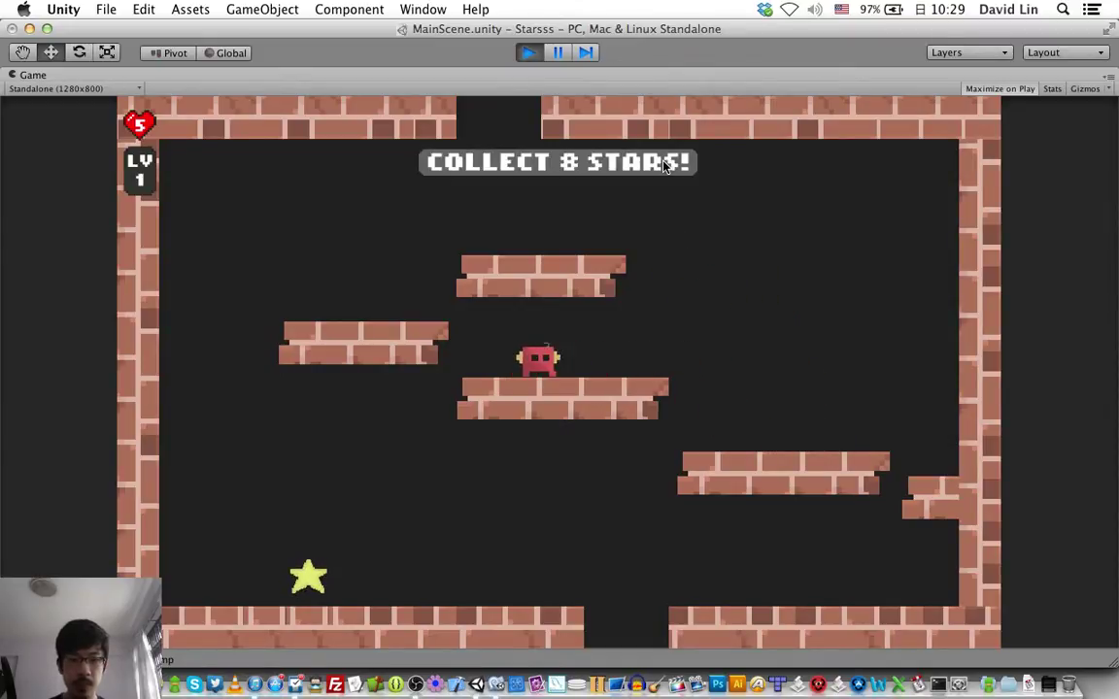
{"action": "key", "text": "Left"}
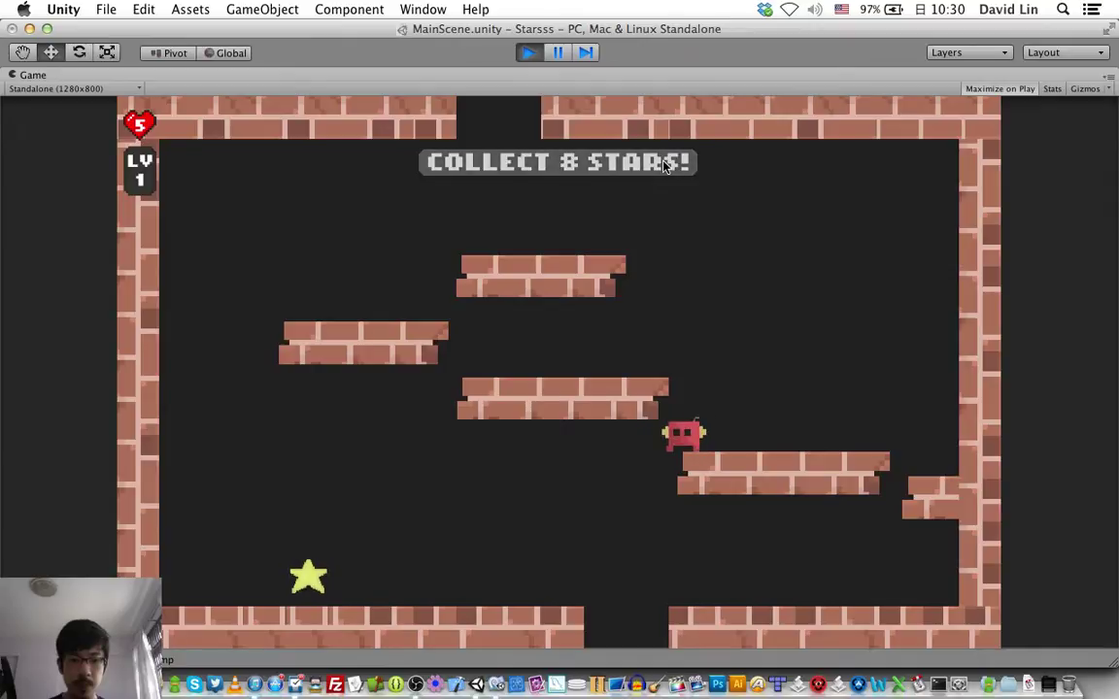
{"action": "key", "text": "Right"}
{"action": "key", "text": "z"}
{"action": "key", "text": "Left"}
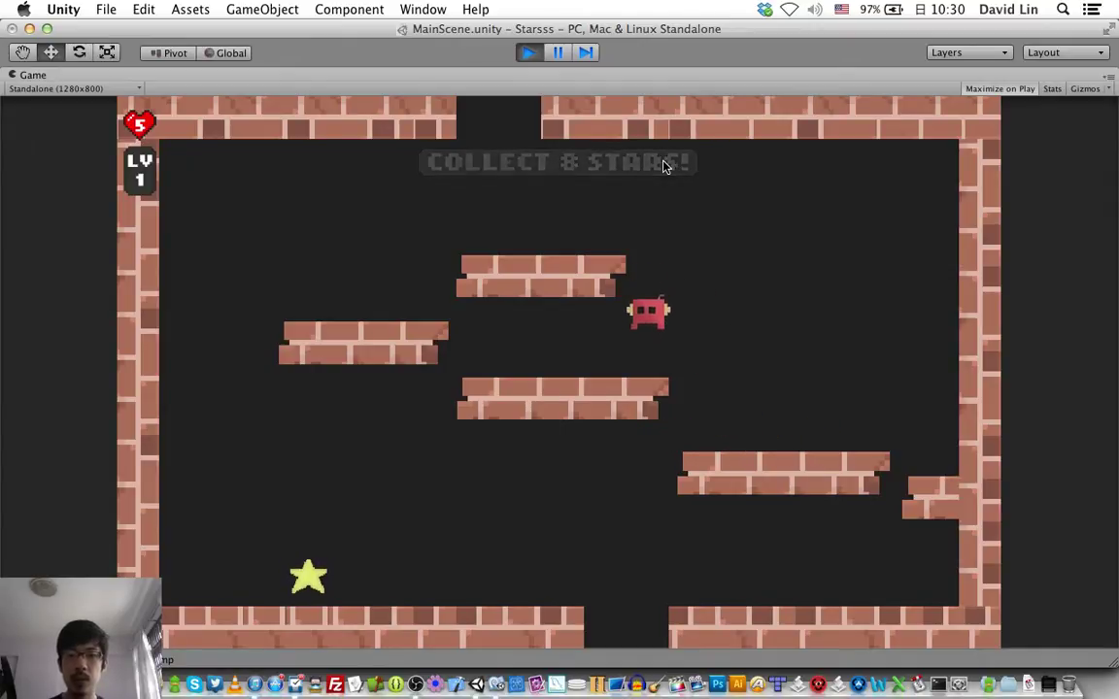
{"action": "key", "text": "Right"}
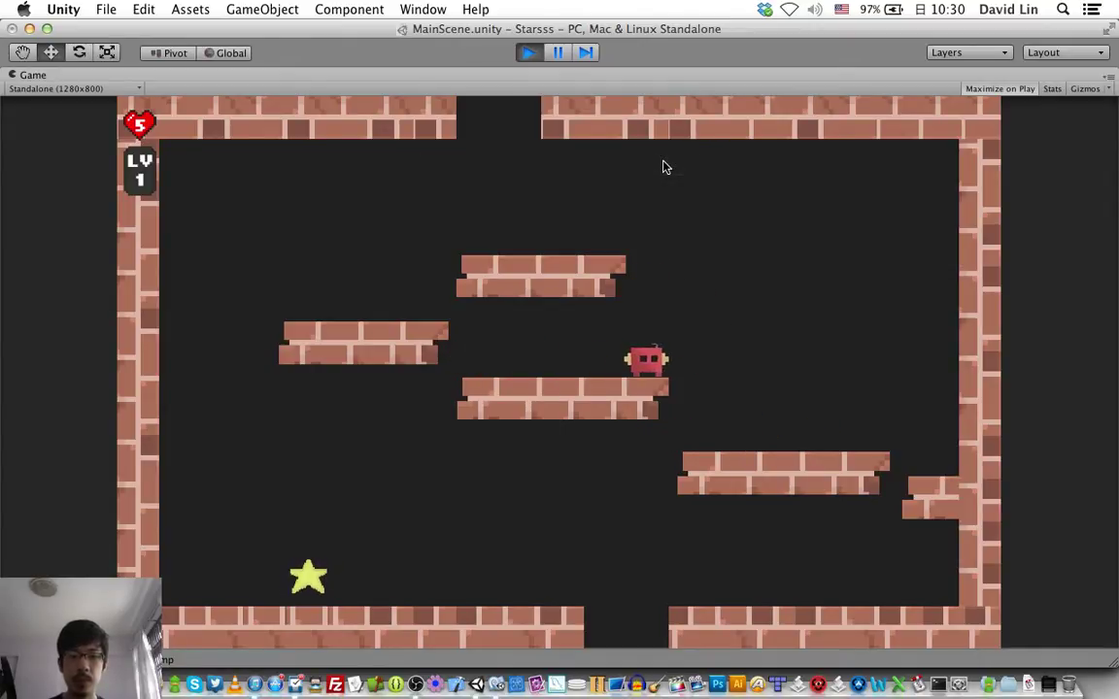
{"action": "key", "text": "z"}
{"action": "key", "text": "Left"}
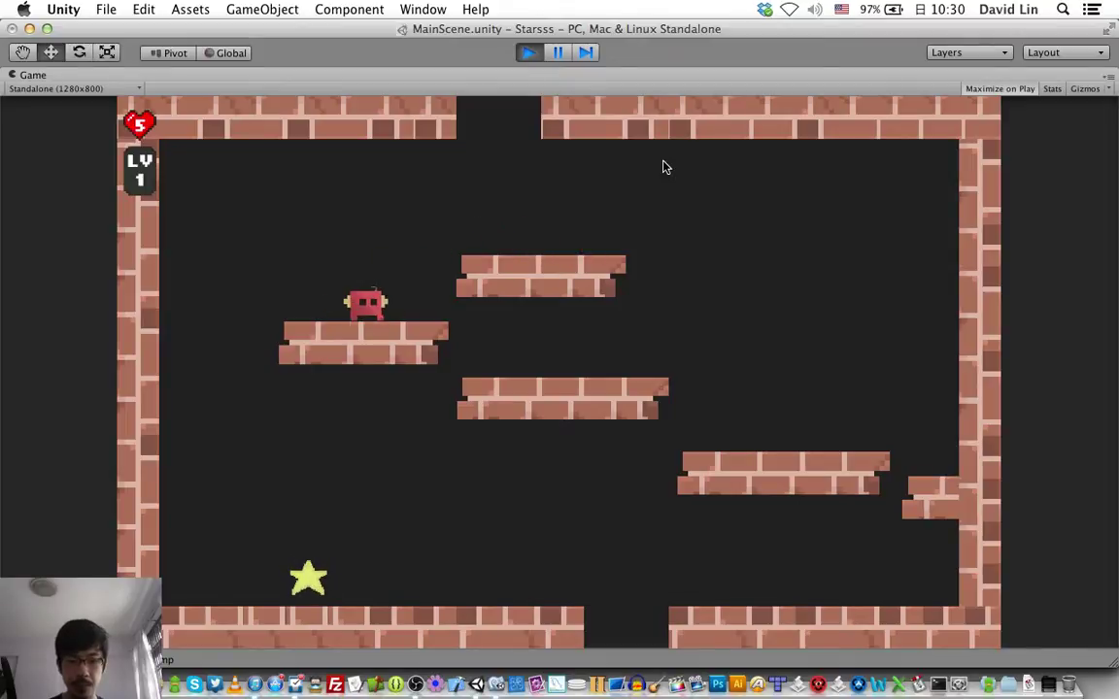
Drop across the middle platforms to the floor, walk along it, then stop Play mode
{"action": "key", "text": "Right"}
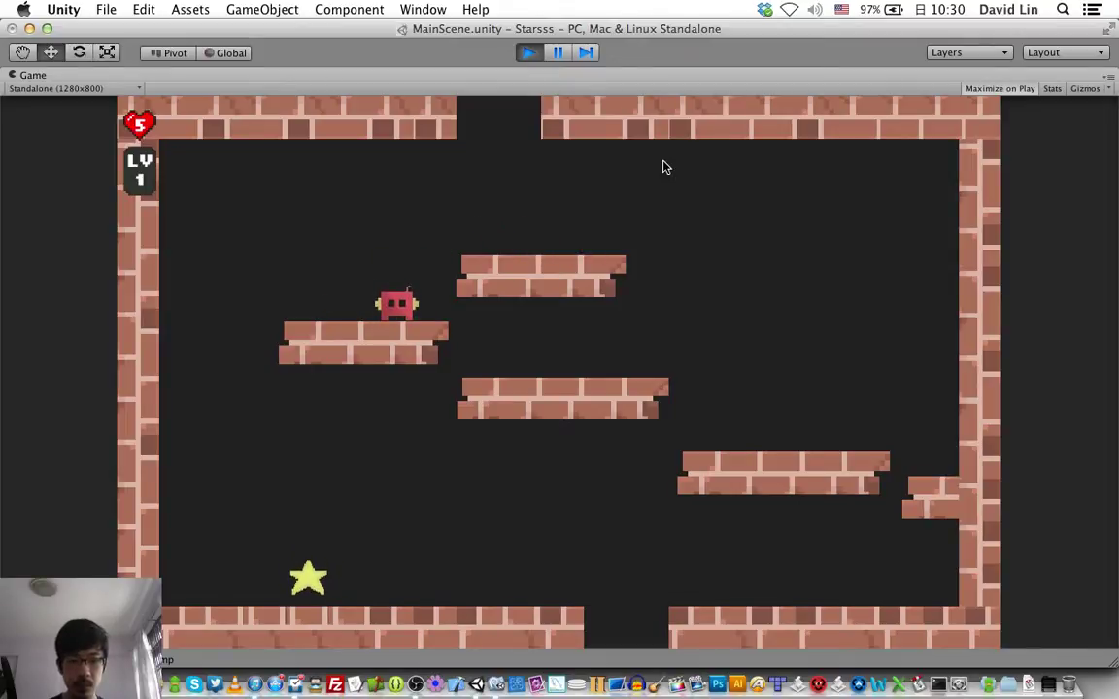
{"action": "key", "text": "z"}
{"action": "key", "text": "Right"}
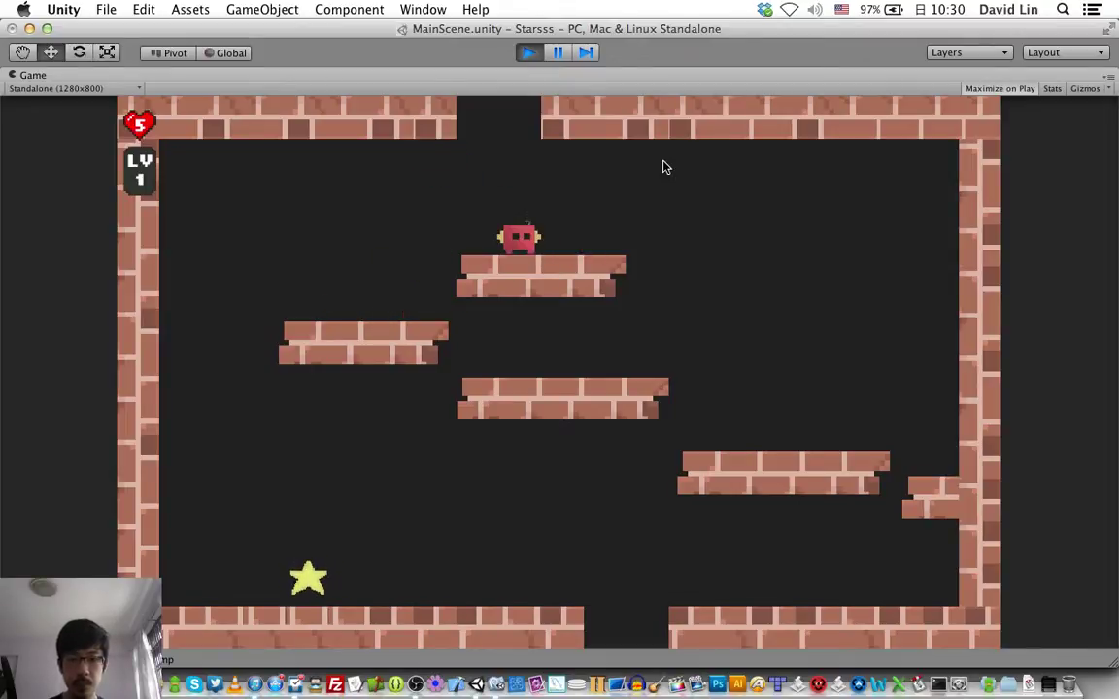
{"action": "key", "text": "Right"}
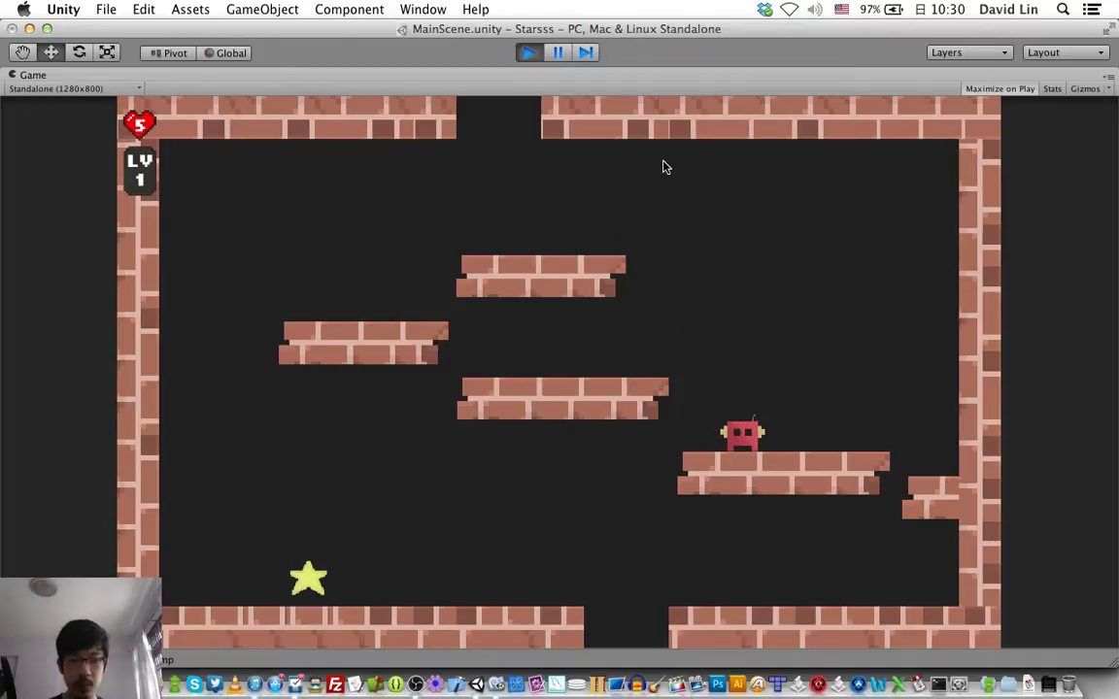
{"action": "key", "text": "z"}
{"action": "key", "text": "Left"}
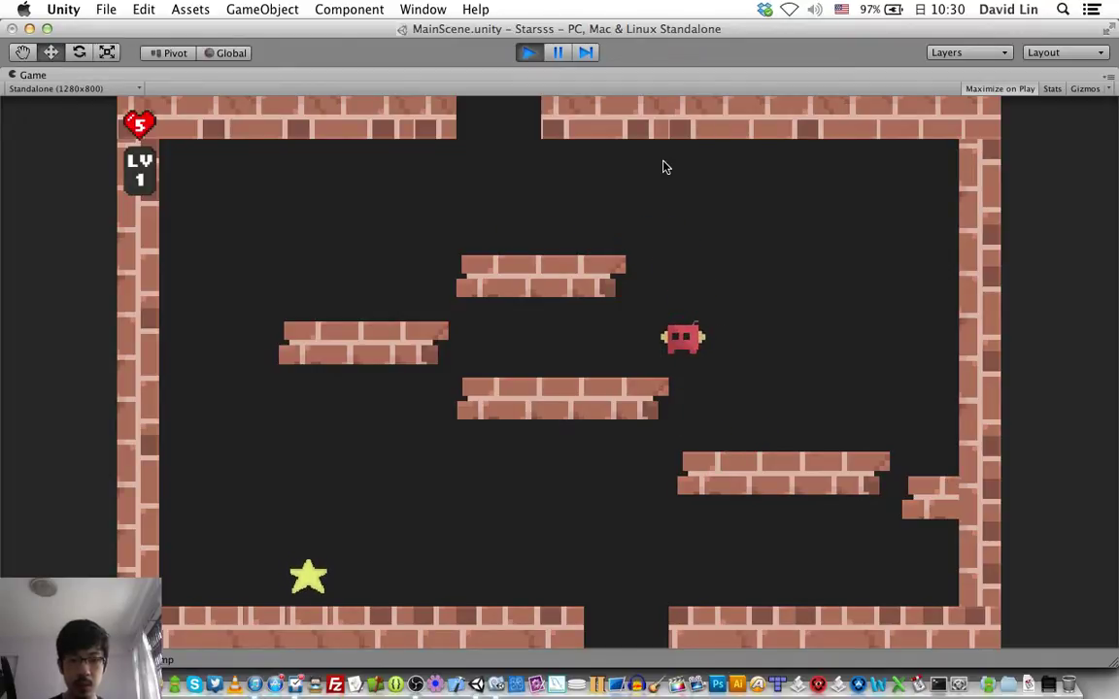
{"action": "key", "text": "Left"}
{"action": "key", "text": "Right"}
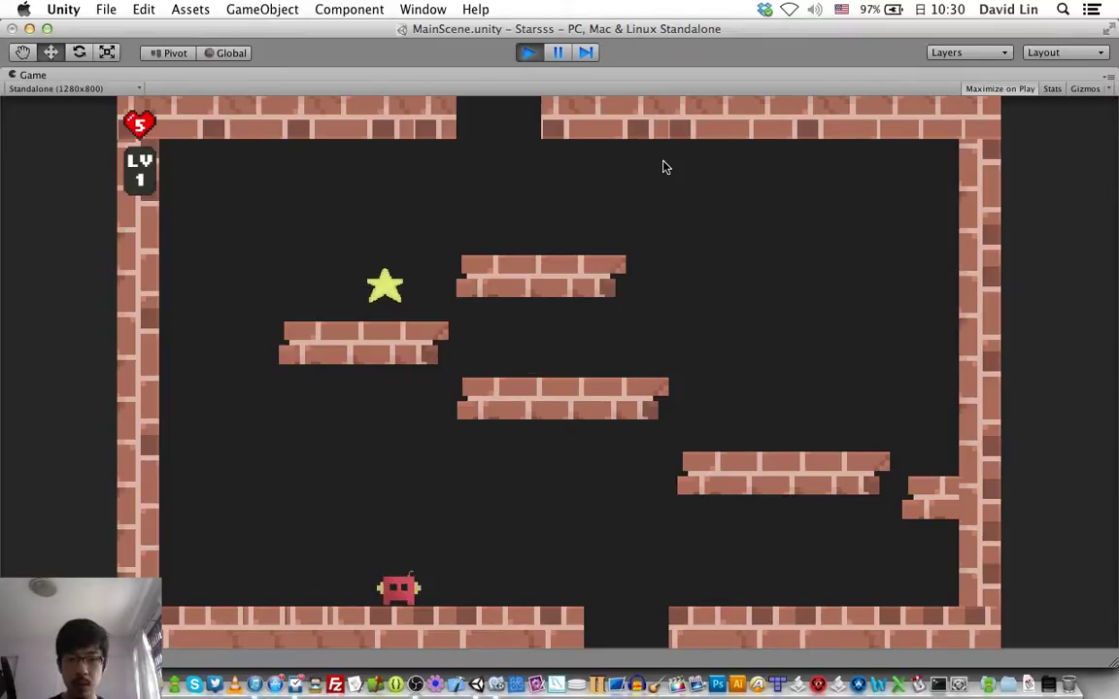
{"action": "key", "text": "Right"}
{"action": "key", "text": "Left"}
{"action": "key", "text": "Left"}
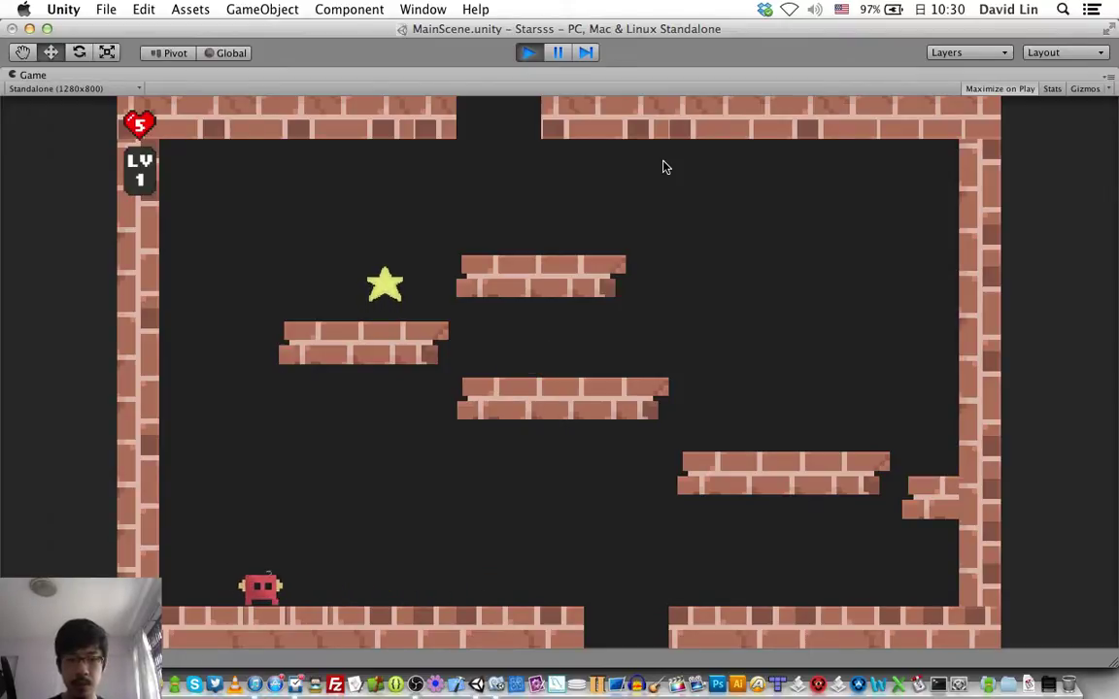
{"action": "key", "text": "Right"}
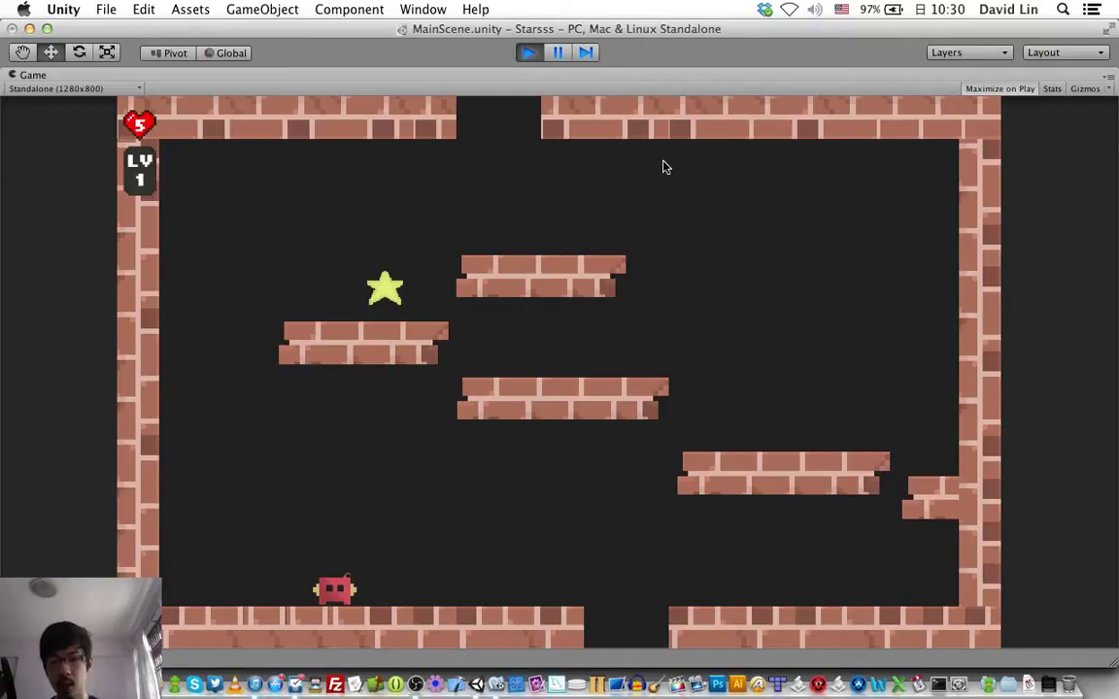
{"action": "key", "text": "Right"}
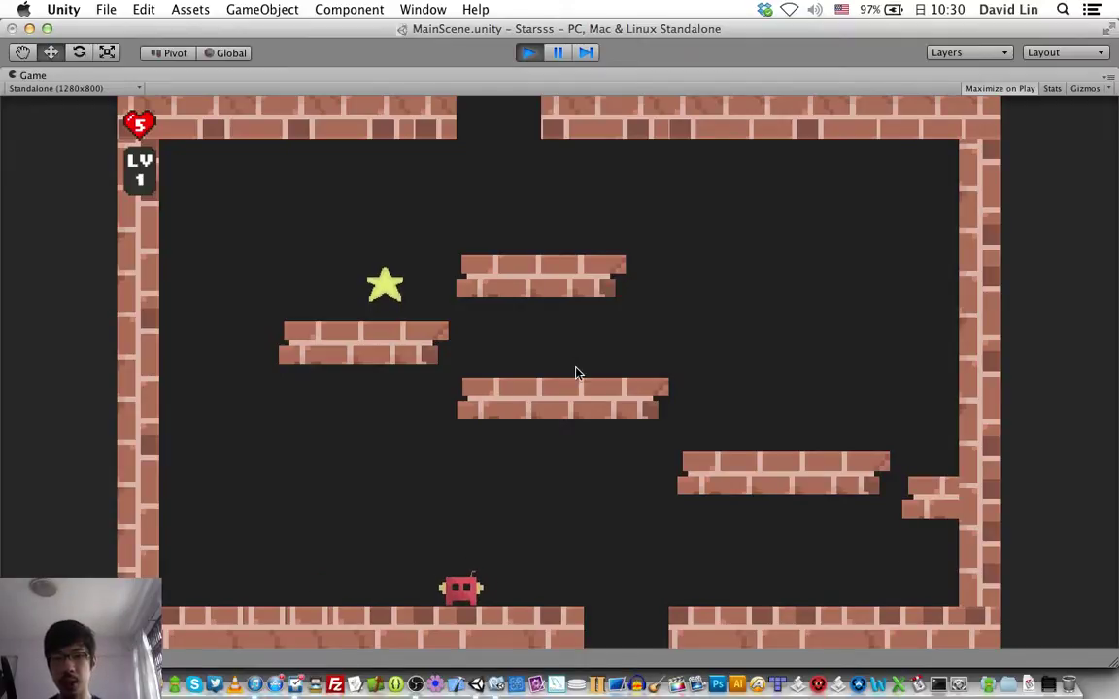
{"action": "key", "text": "Right"}
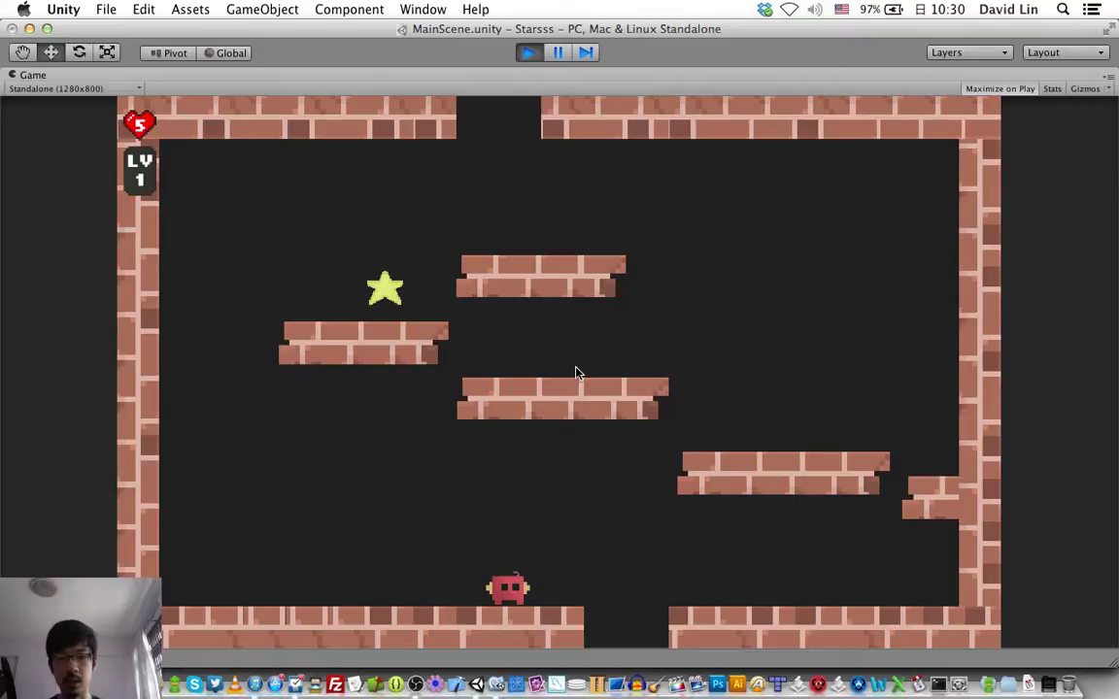
{"action": "key", "text": "super+p"}
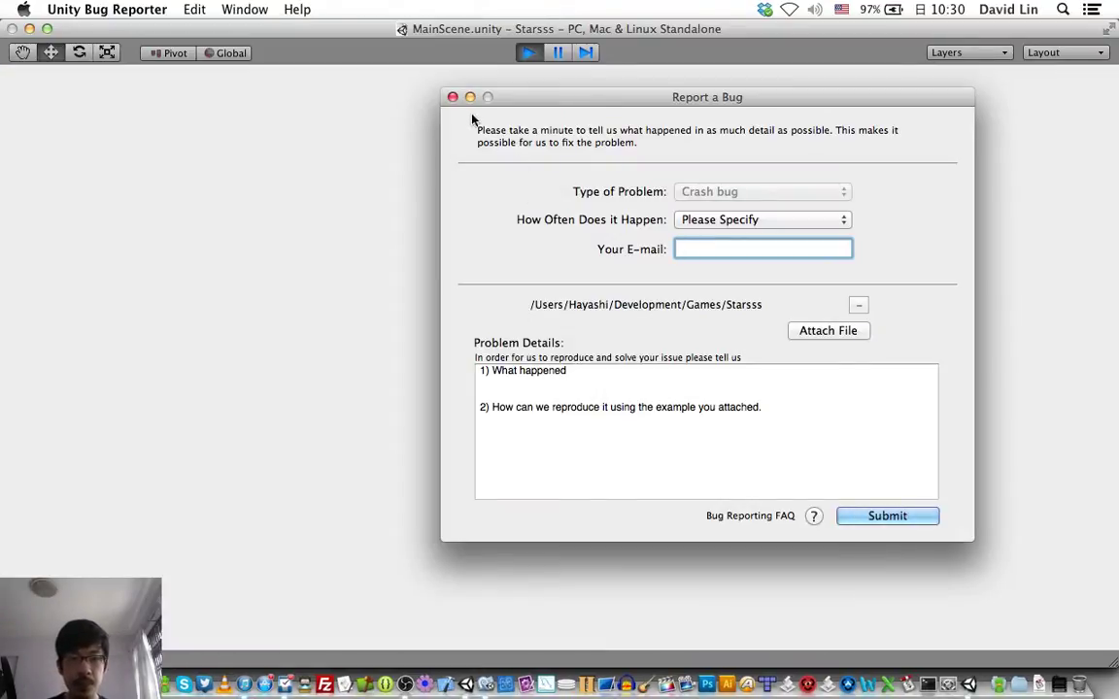
Dismiss the bug report and force quit the unresponsive Unity editor
{"action": "left_click", "coordinate": [453, 97]}
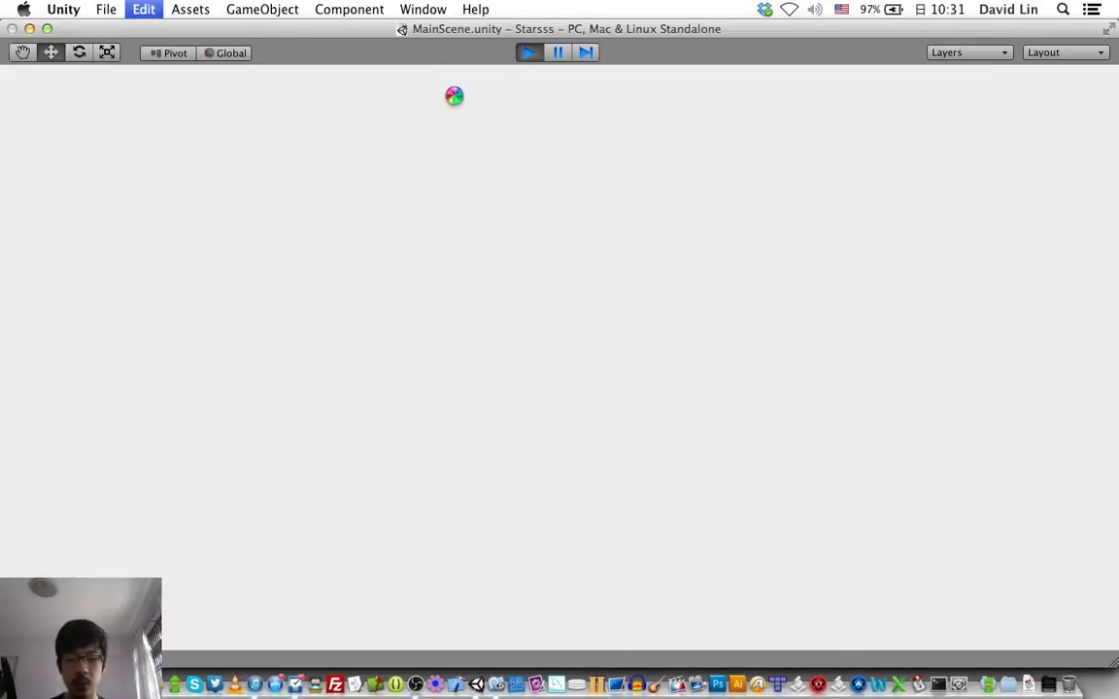
{"action": "key", "text": "super+alt+Escape"}
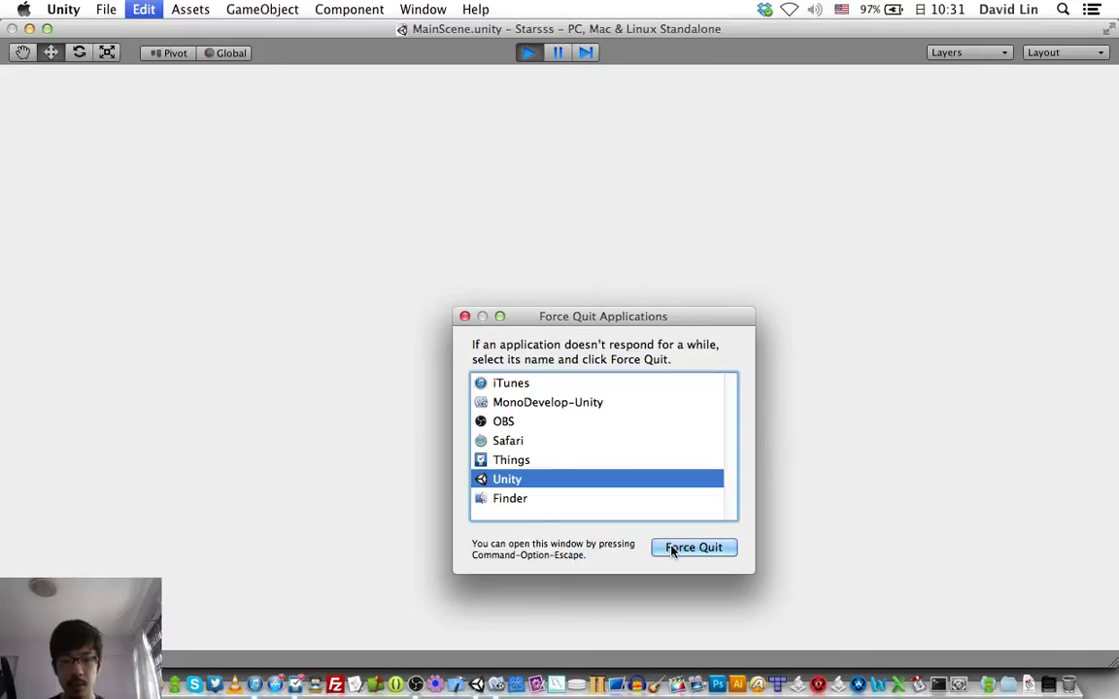
{"action": "left_click", "coordinate": [672, 548]}
{"action": "left_click", "coordinate": [719, 409]}
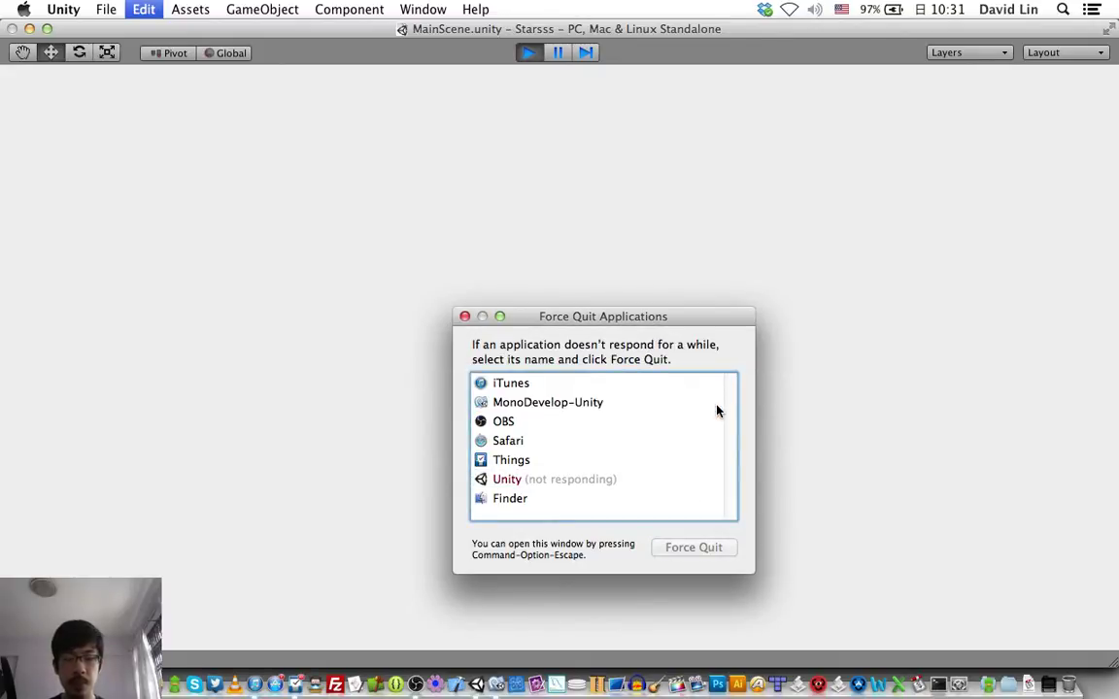
{"action": "left_click", "coordinate": [511, 480]}
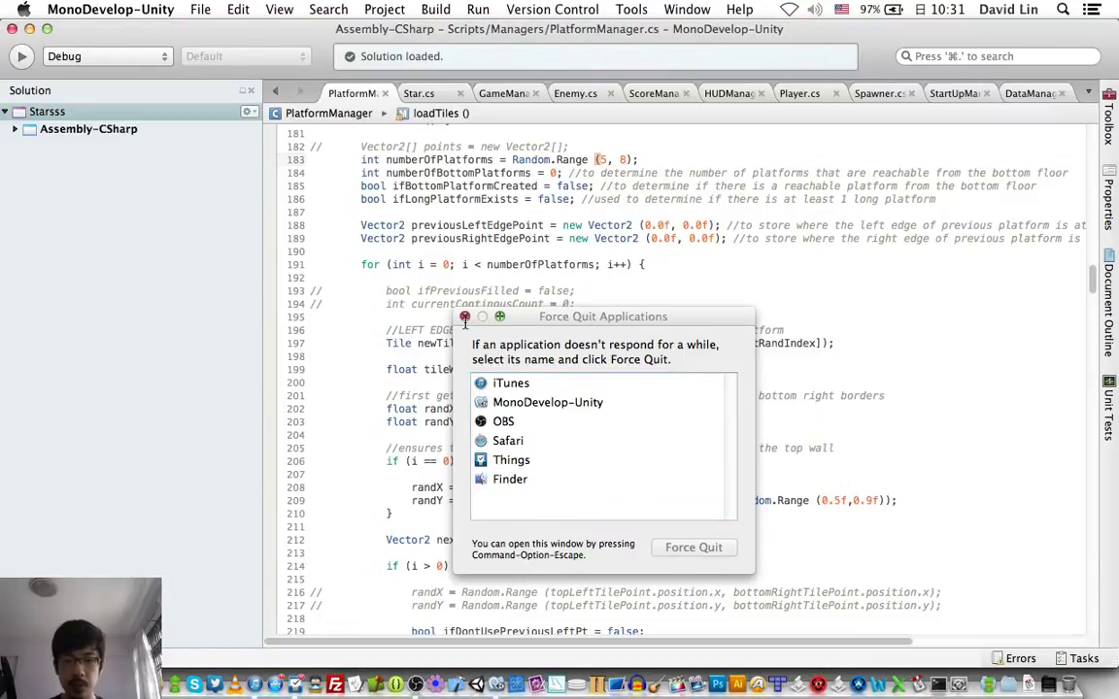
{"action": "left_click", "coordinate": [465, 318]}
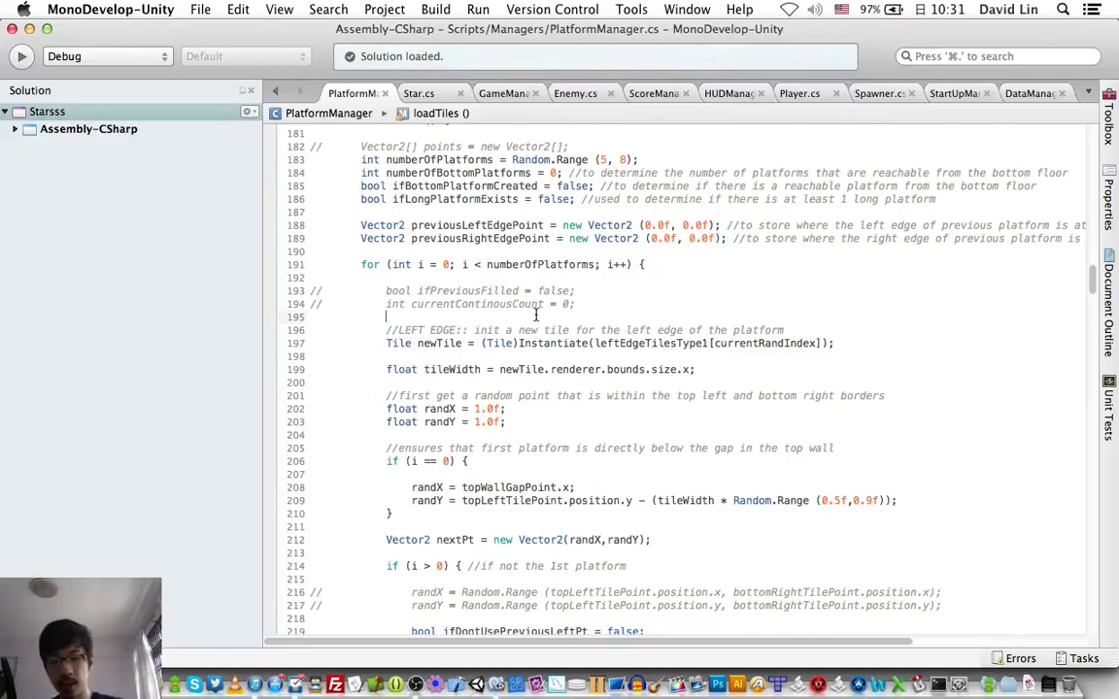
Bring OBS to the front over the PlatformManager.cs code in MonoDevelop-Unity
{"action": "key", "text": "super+Tab"}
{"action": "left_click", "coordinate": [536, 320]}
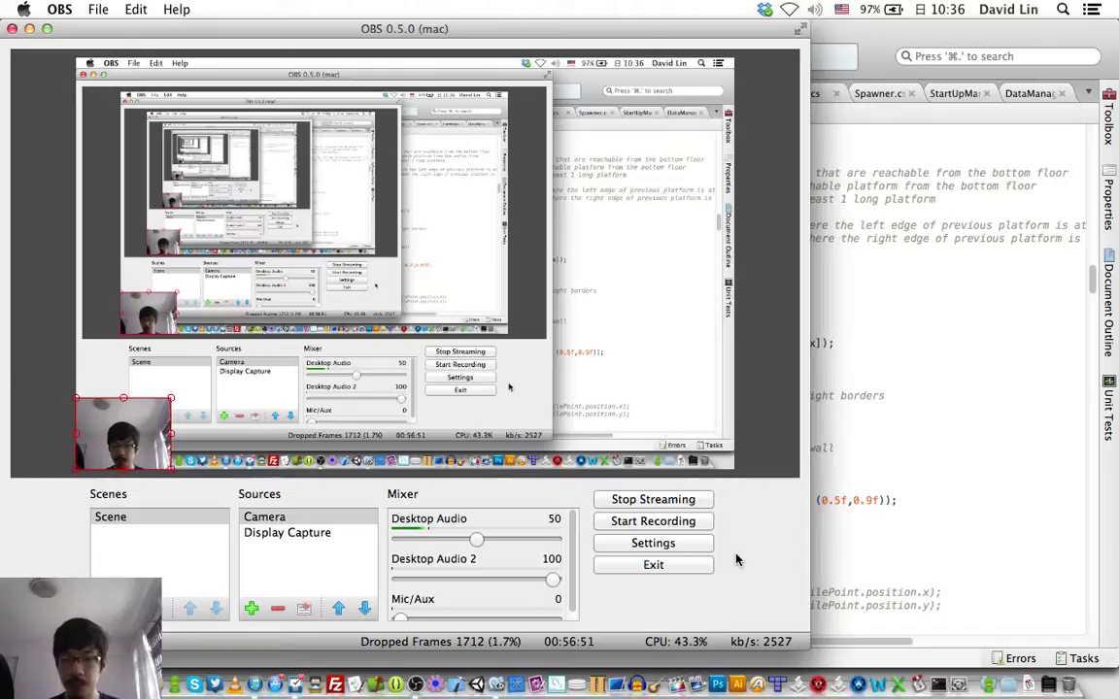
Set the Mic/Aux level in the OBS Mixer to 100
{"action": "left_click", "coordinate": [557, 618]}
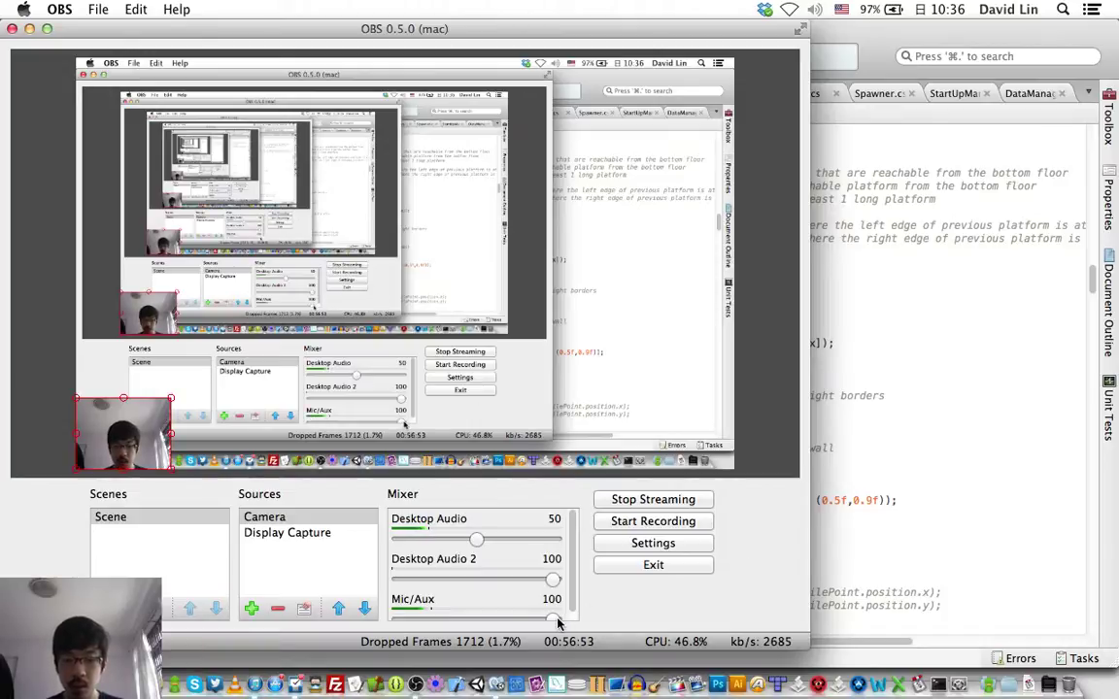